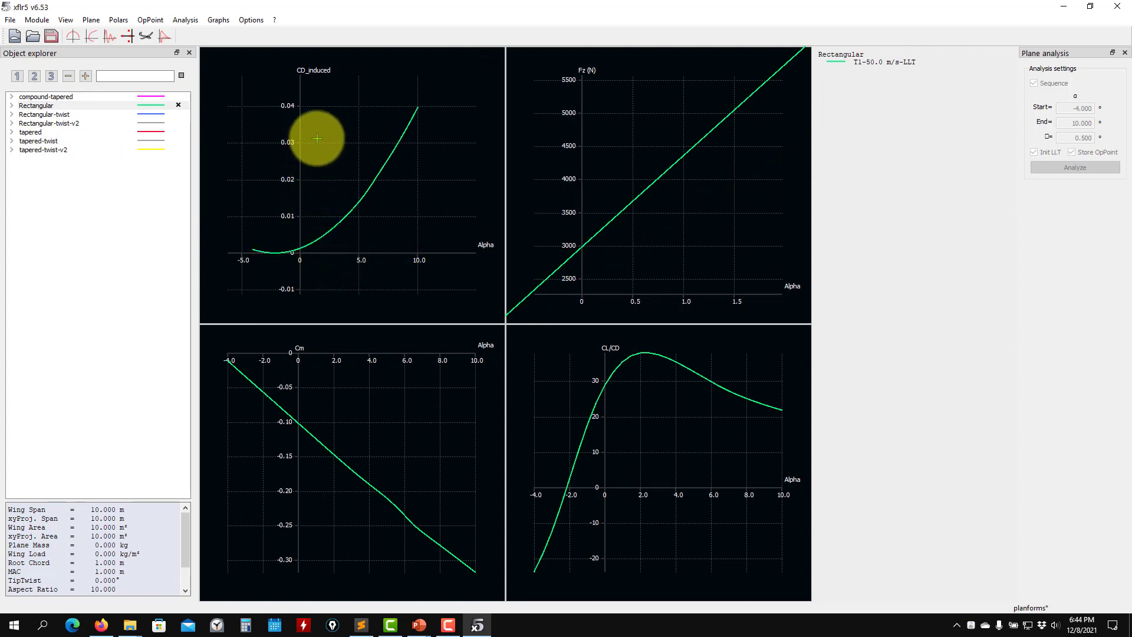
Display all the polar graphs at once for the Rectangular plane
{"action": "left_click", "coordinate": [218, 20]}
{"action": "left_click", "coordinate": [247, 142]}
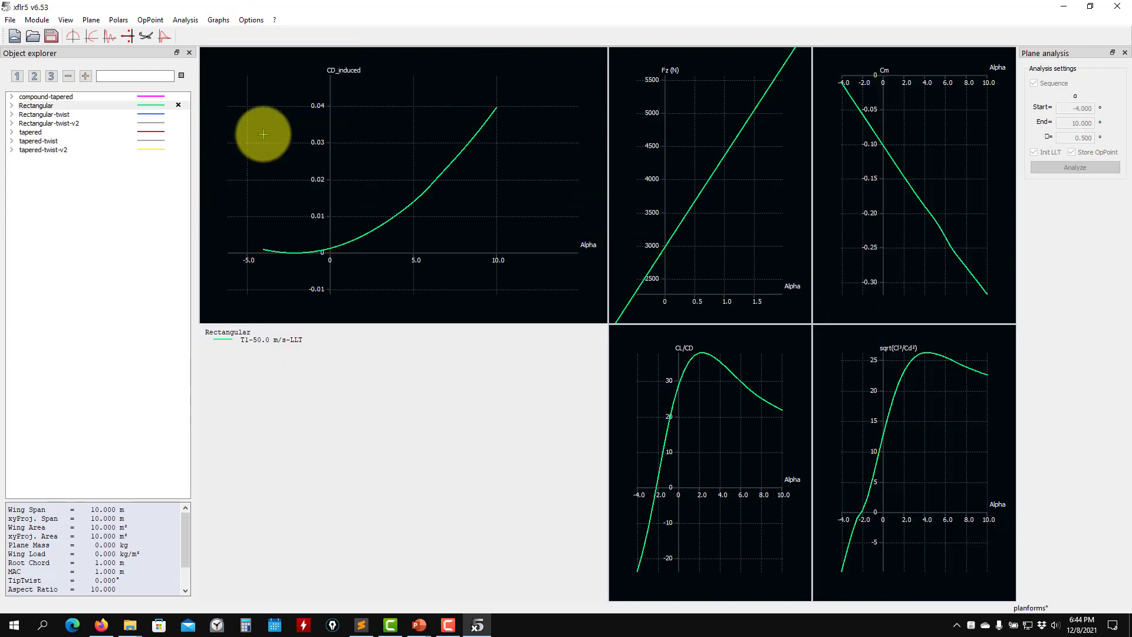
{"action": "left_click", "coordinate": [218, 20]}
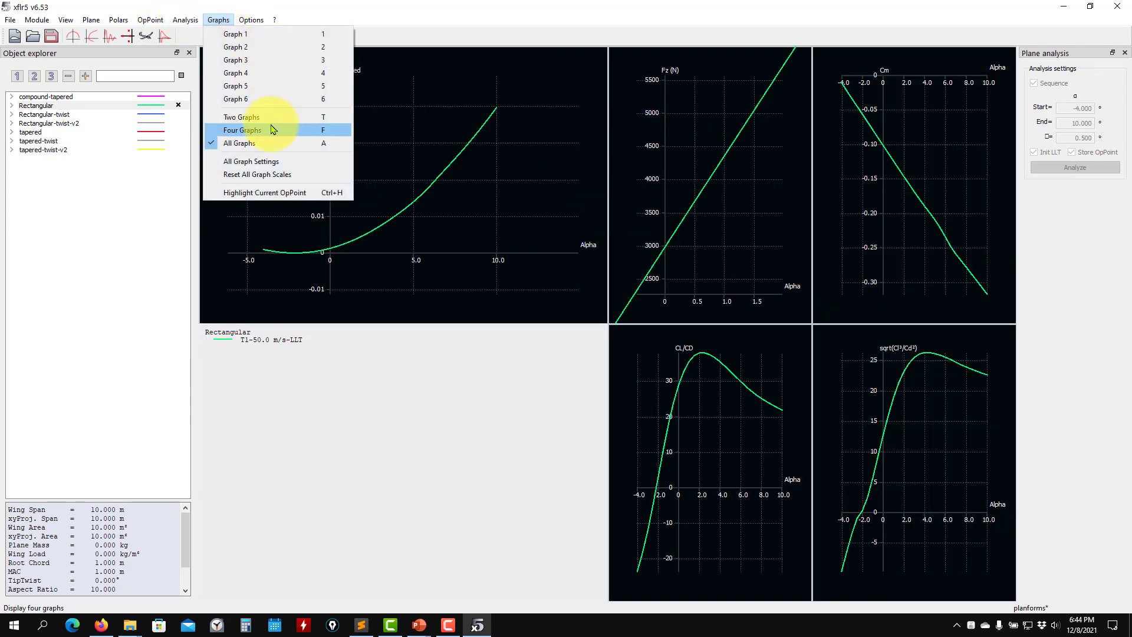
{"action": "left_click", "coordinate": [260, 151]}
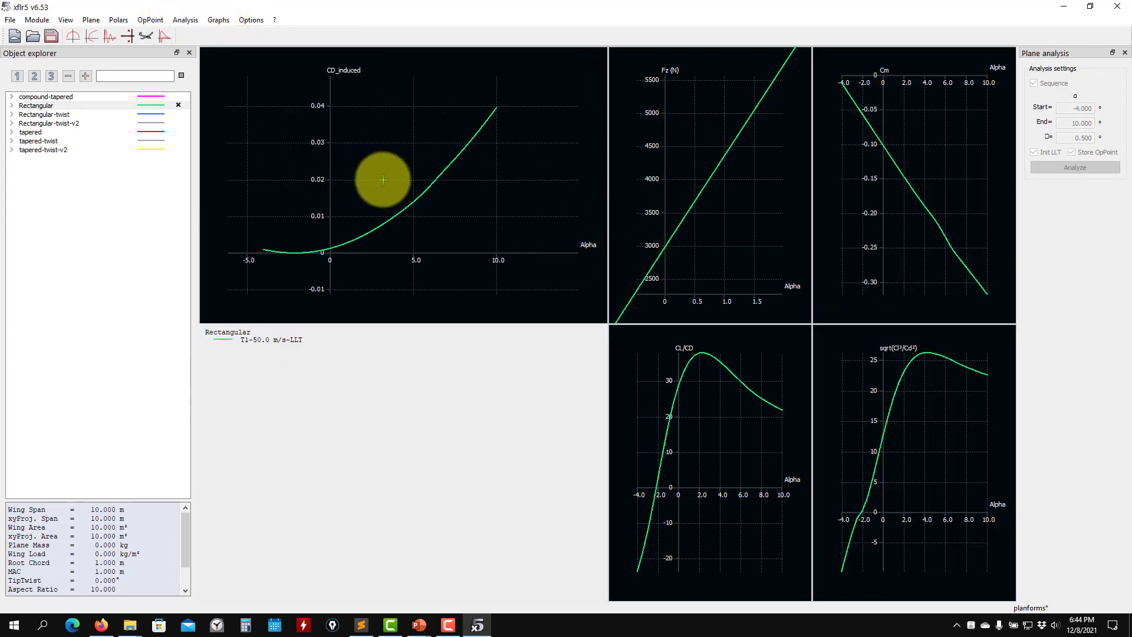
Change the CD_induced graph to plot CL against CD, and save the project
{"action": "right_click", "coordinate": [379, 134]}
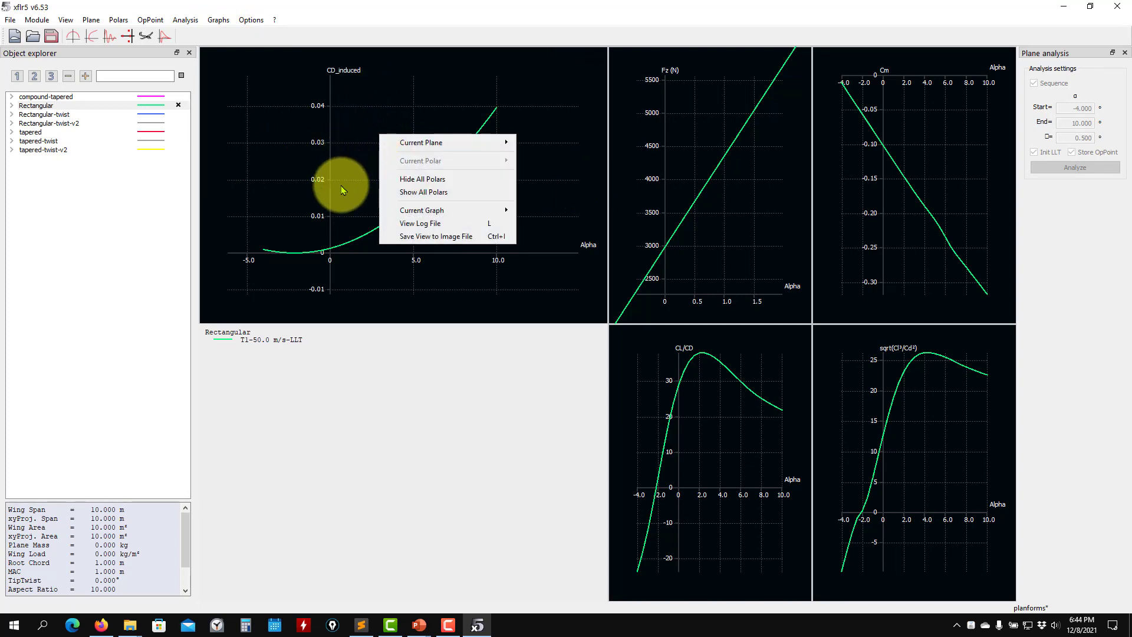
{"action": "mouse_move", "coordinate": [448, 210]}
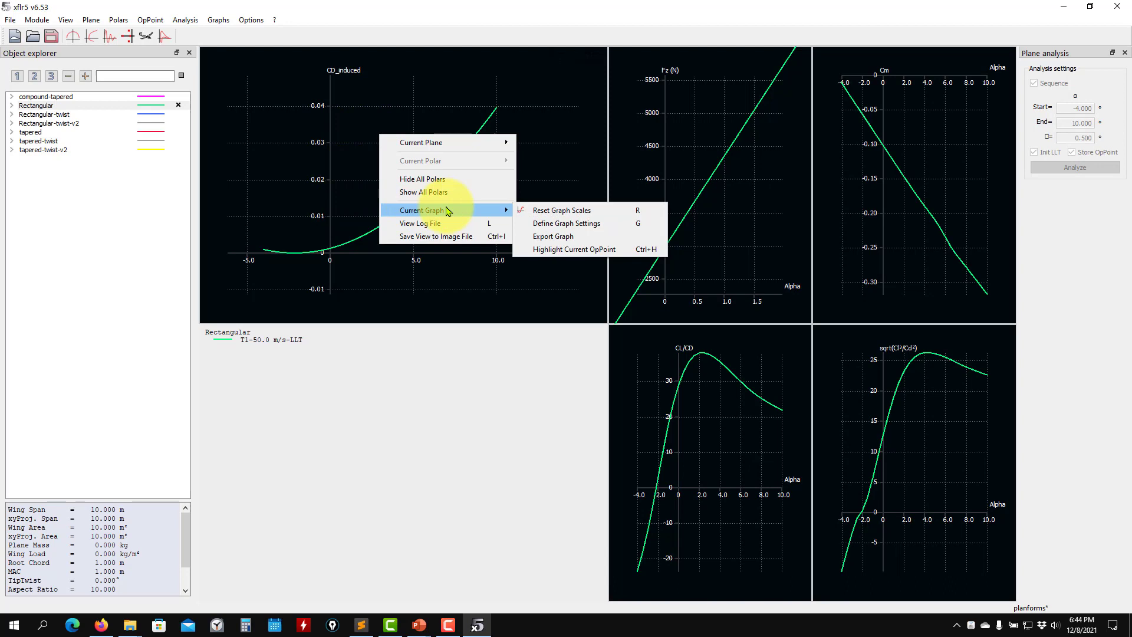
{"action": "left_click", "coordinate": [568, 223]}
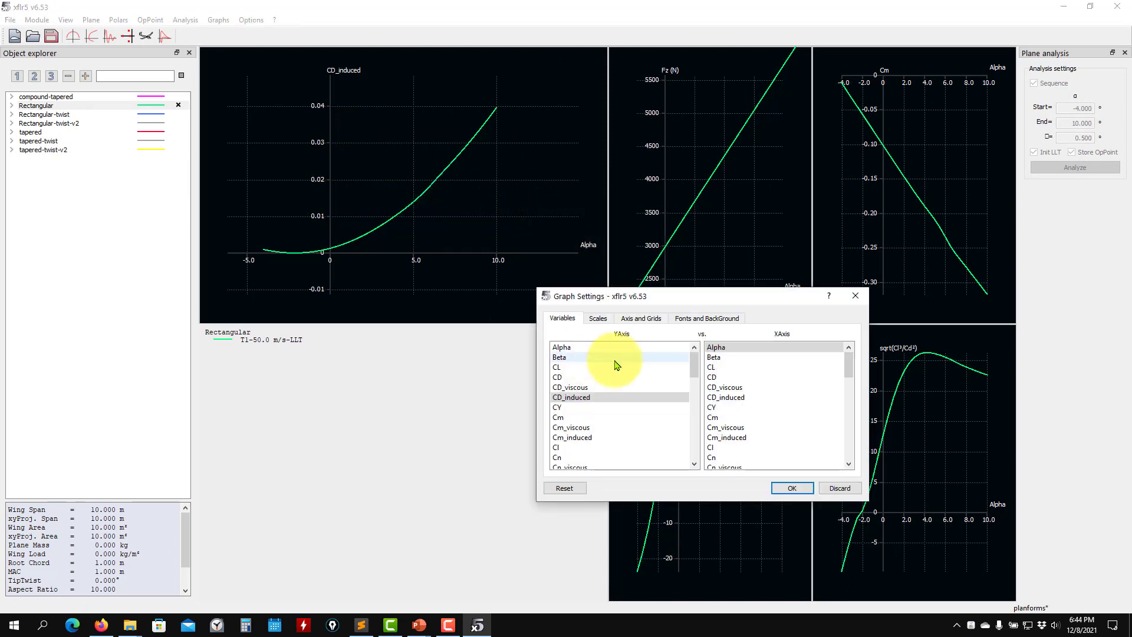
{"action": "left_click", "coordinate": [560, 367]}
{"action": "left_click", "coordinate": [729, 380]}
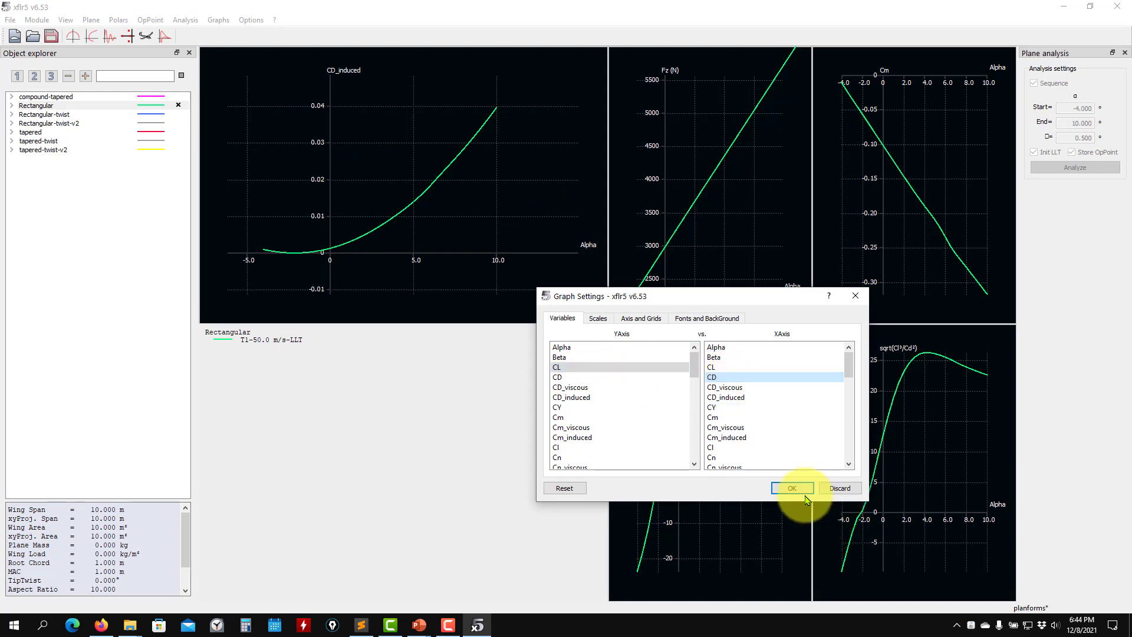
{"action": "left_click", "coordinate": [791, 488]}
{"action": "mouse_move", "coordinate": [412, 202]}
{"action": "left_mouse_down"}
{"action": "mouse_move", "coordinate": [387, 213]}
{"action": "mouse_move", "coordinate": [401, 201]}
{"action": "left_mouse_up"}
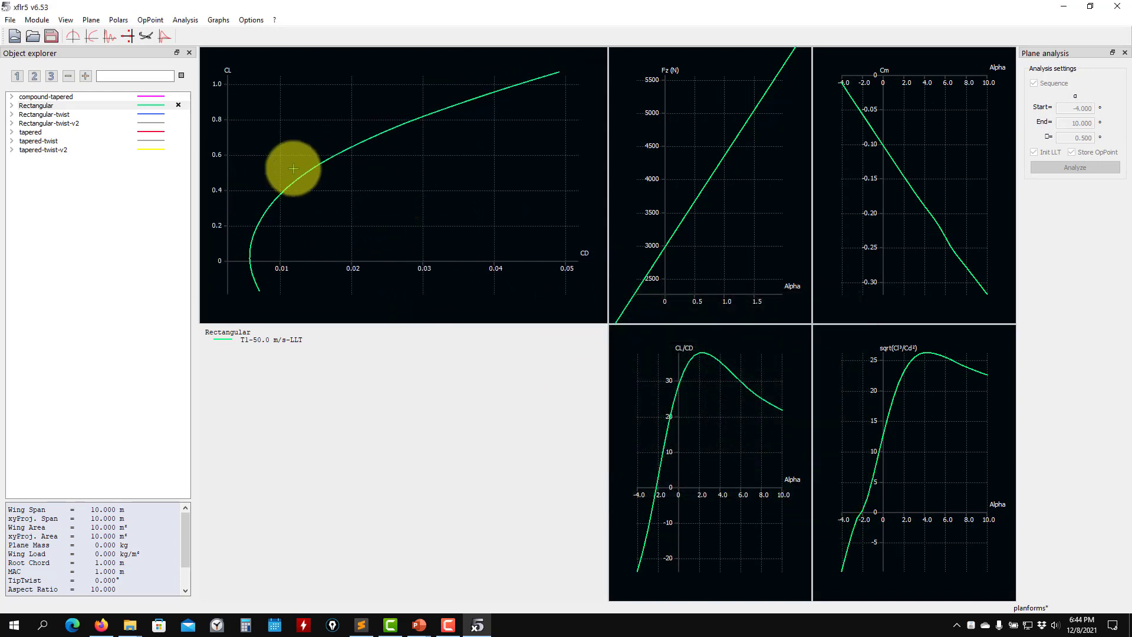
{"action": "left_click", "coordinate": [56, 36]}
Examine the Fz and Cm curves against Alpha
{"action": "left_click_drag", "start_coordinate": [677, 222], "coordinate": [698, 184]}
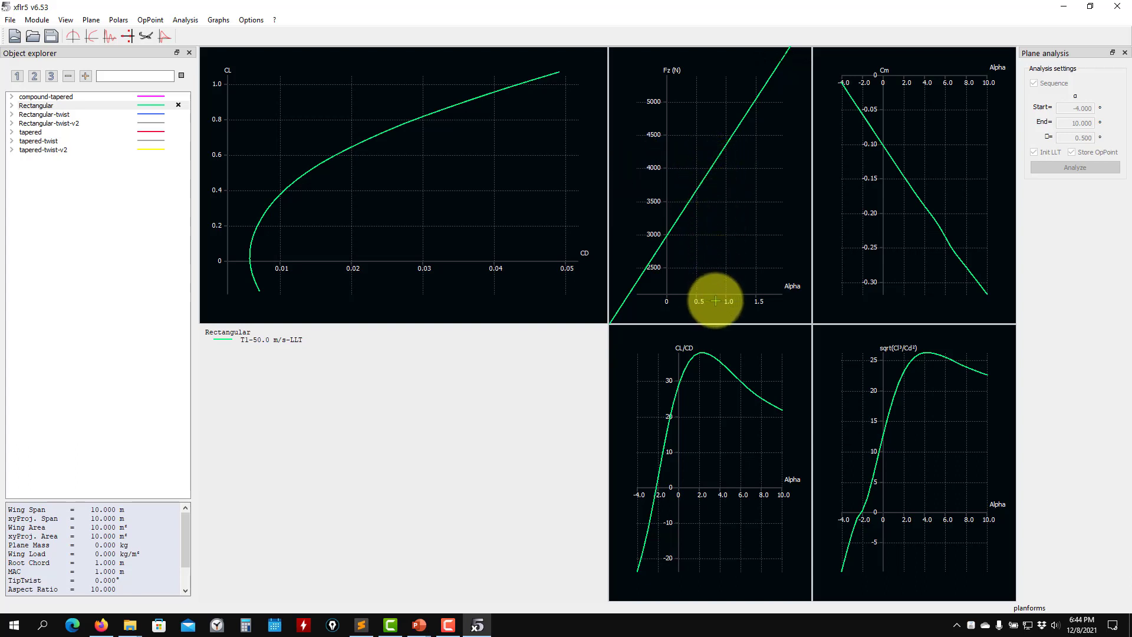
{"action": "left_click_drag", "start_coordinate": [715, 160], "coordinate": [713, 164]}
{"action": "left_click_drag", "start_coordinate": [911, 127], "coordinate": [871, 119]}
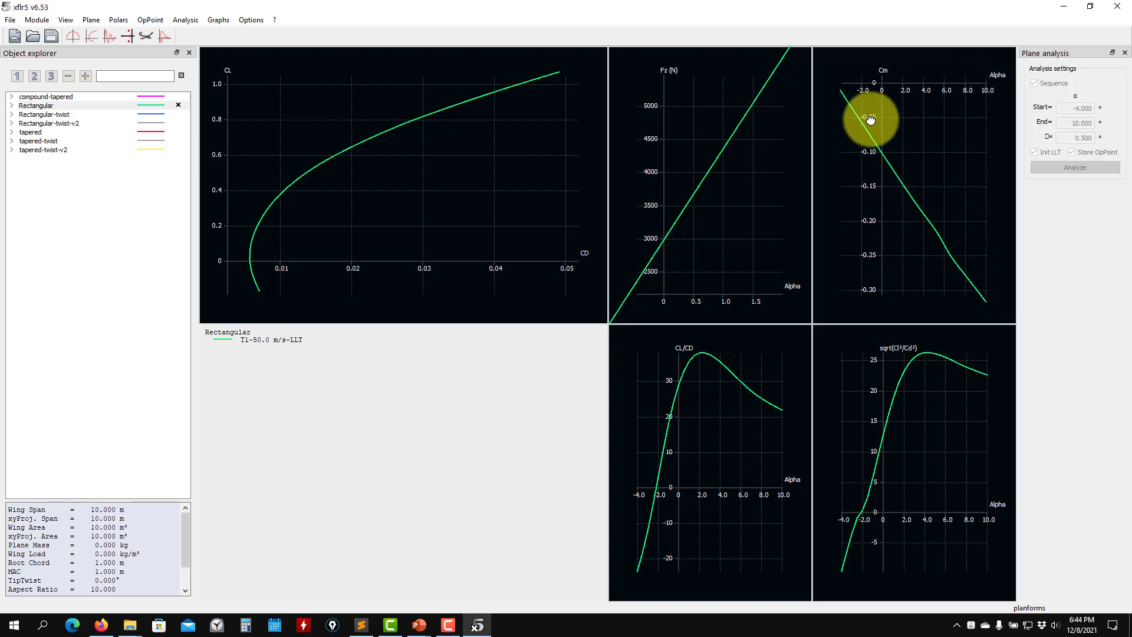
Inspect the Rectangular wing in 3D along with its geometry properties, and return to the polar graphs
{"action": "left_click", "coordinate": [161, 41]}
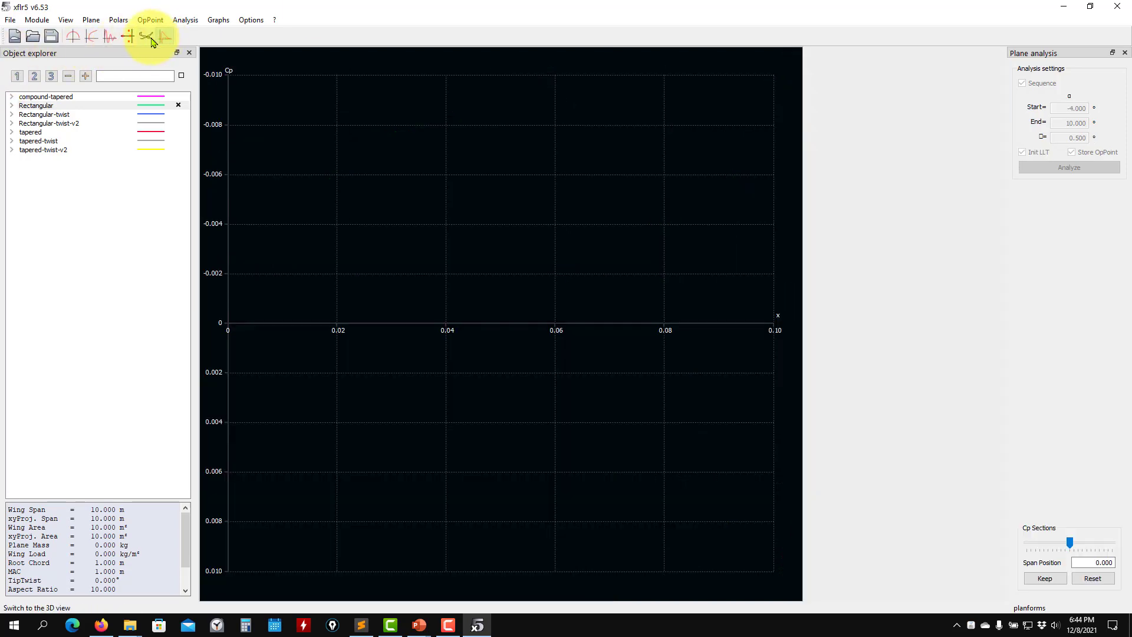
{"action": "left_click", "coordinate": [149, 39]}
{"action": "left_click_drag", "start_coordinate": [536, 352], "coordinate": [758, 358]}
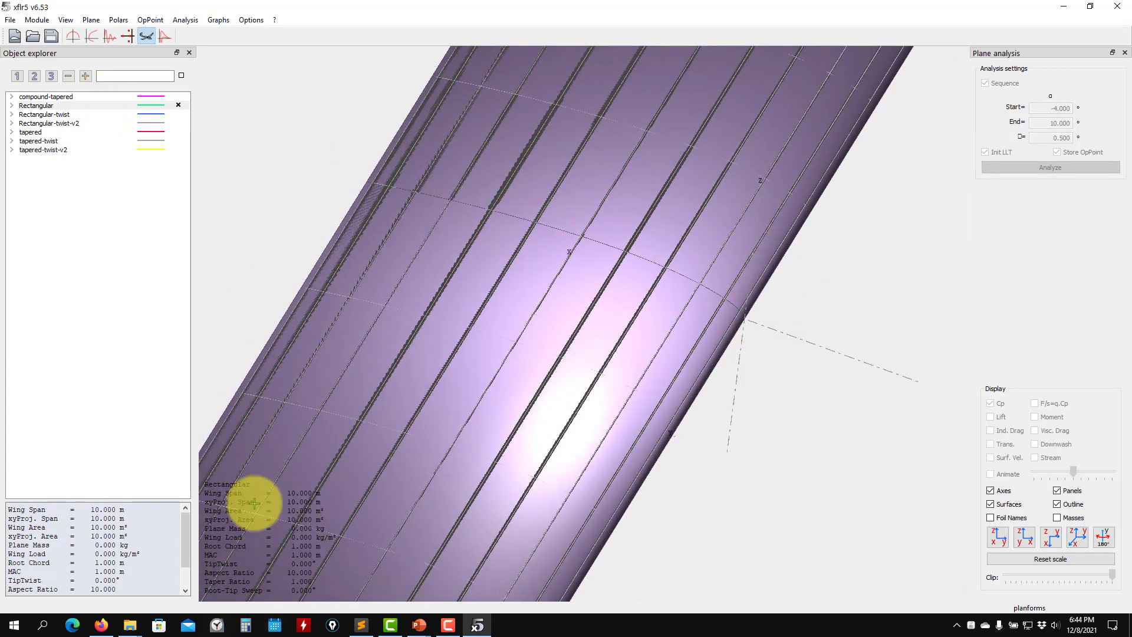
{"action": "left_click_drag", "start_coordinate": [250, 498], "coordinate": [685, 376]}
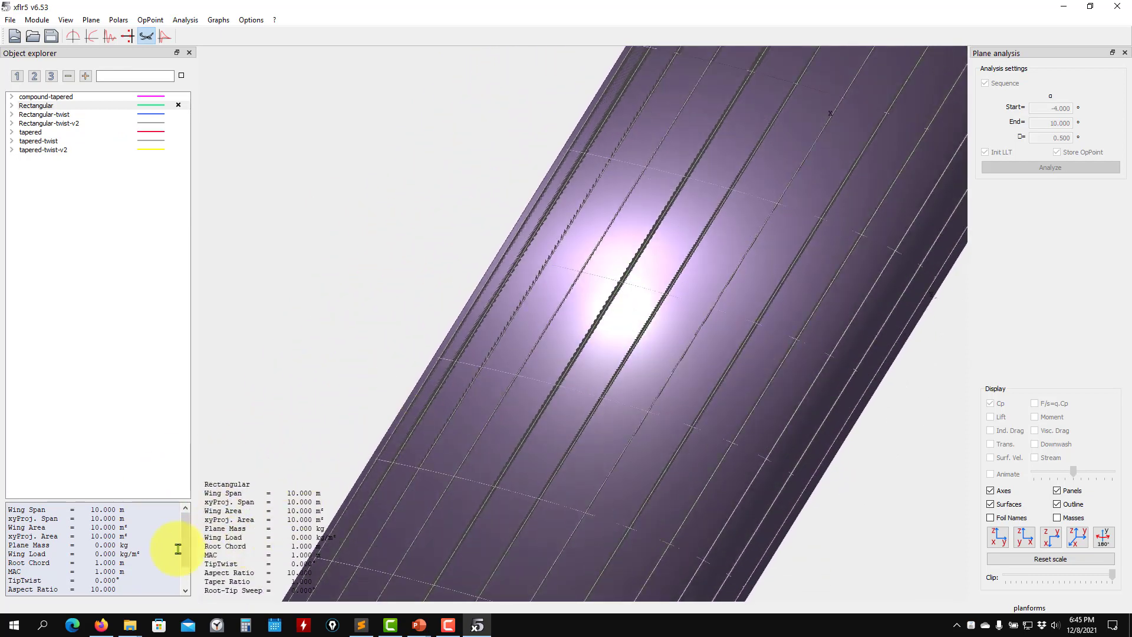
{"action": "scroll", "coordinate": [110, 550], "scroll_direction": "down", "scroll_amount": 1}
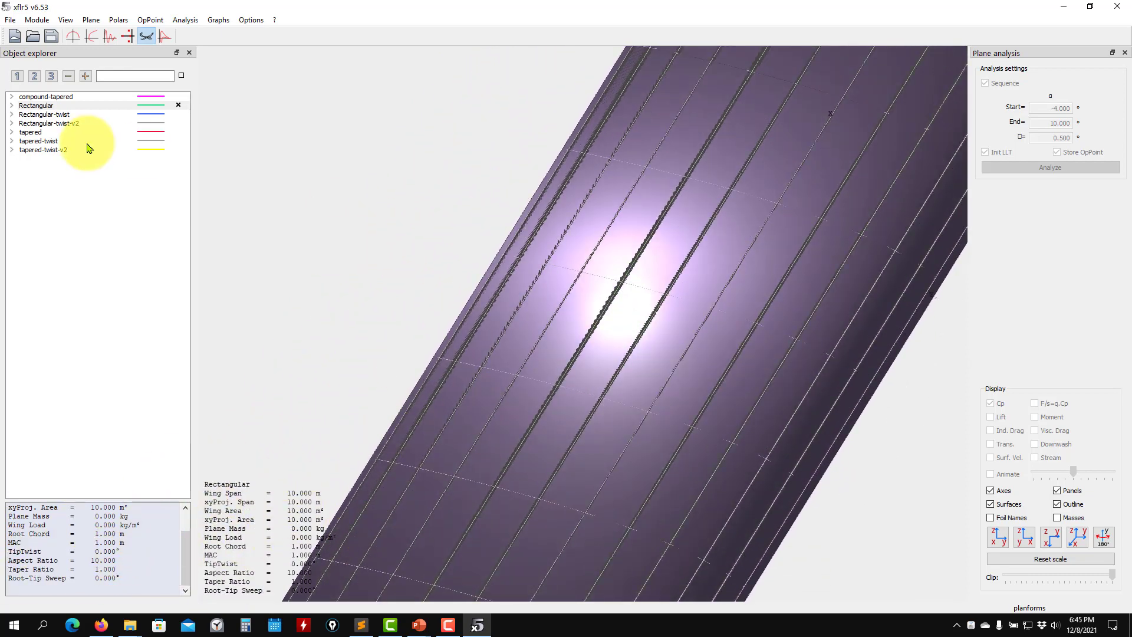
{"action": "left_click", "coordinate": [93, 37]}
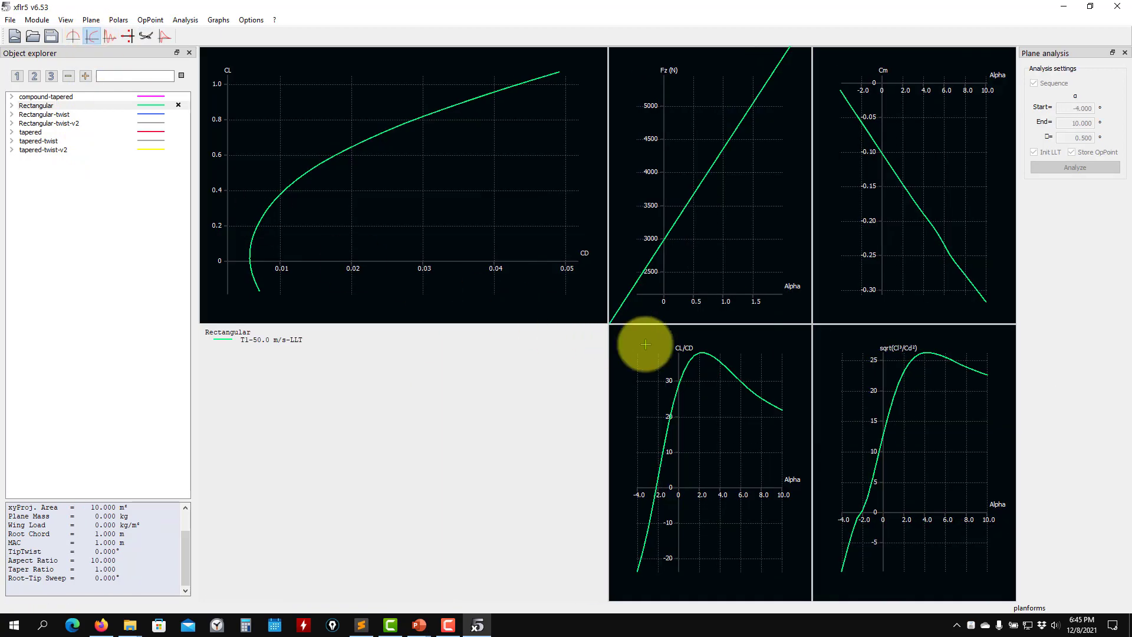
Examine the Cm, CL/CD, sqrt(Cl³/Cd²) and Fz curves against Alpha at closer or wider scales
{"action": "scroll", "coordinate": [894, 113], "scroll_direction": "down", "scroll_amount": 3}
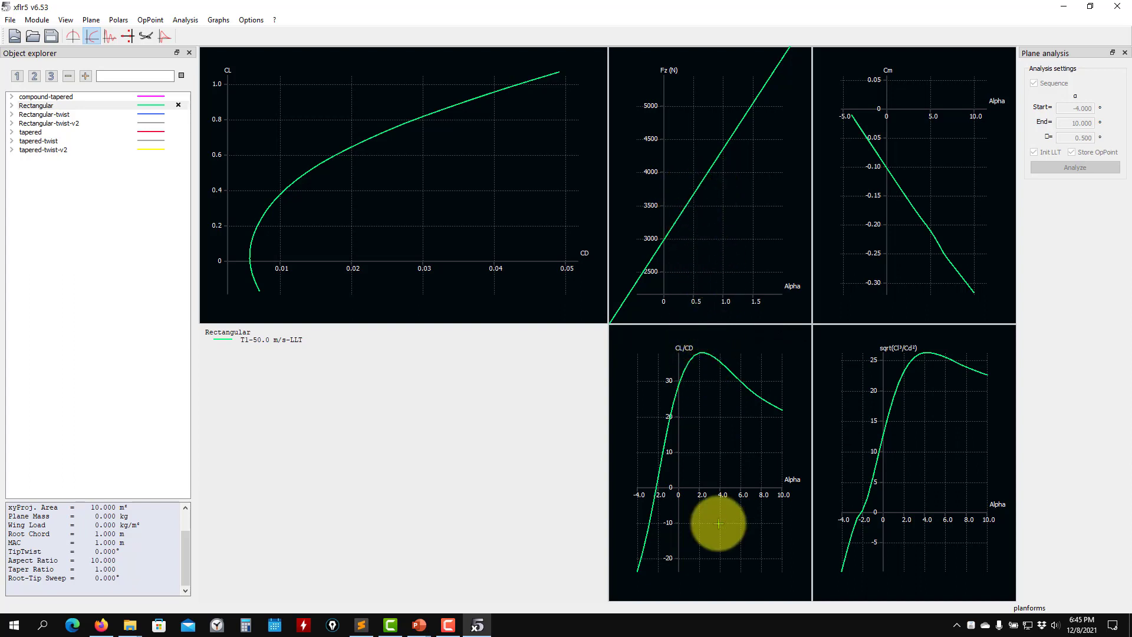
{"action": "scroll", "coordinate": [716, 520], "scroll_direction": "up", "scroll_amount": 8}
{"action": "left_click_drag", "start_coordinate": [714, 453], "coordinate": [734, 516]}
{"action": "scroll", "coordinate": [746, 479], "scroll_direction": "up", "scroll_amount": 3}
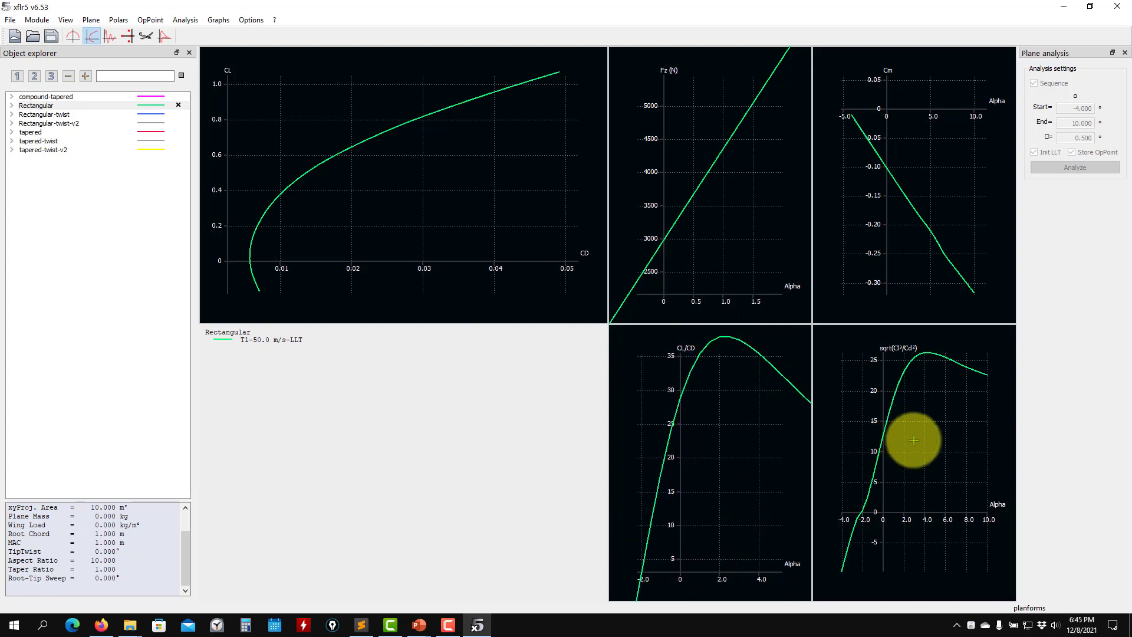
{"action": "left_click_drag", "start_coordinate": [745, 454], "coordinate": [732, 455]}
{"action": "left_click_drag", "start_coordinate": [936, 457], "coordinate": [927, 483]}
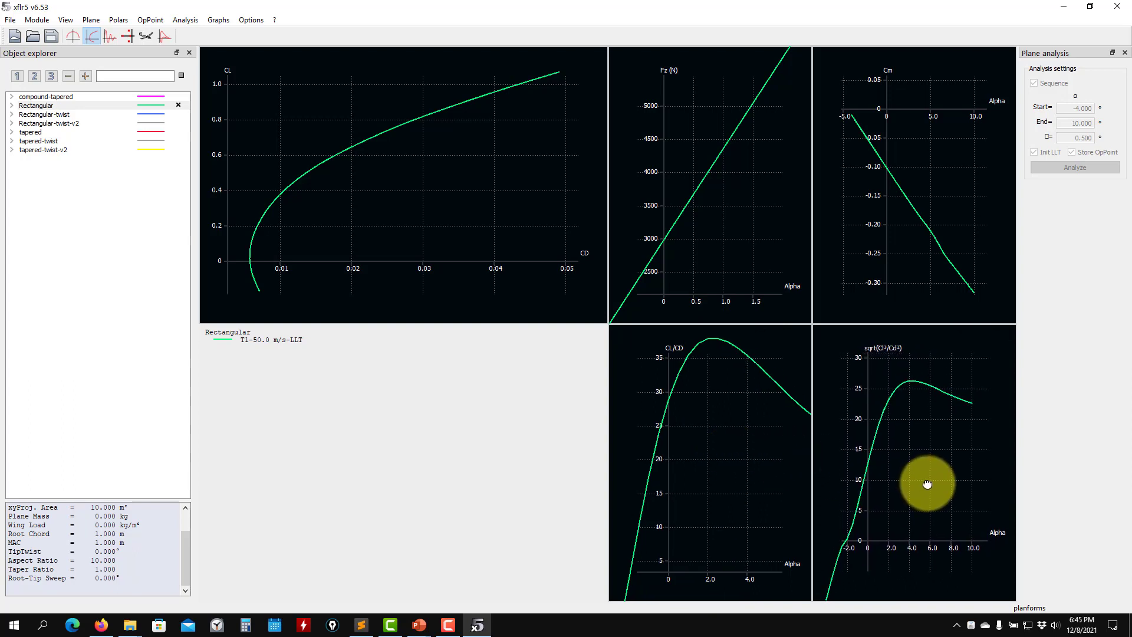
{"action": "scroll", "coordinate": [733, 239], "scroll_direction": "down", "scroll_amount": 2}
{"action": "scroll", "coordinate": [733, 238], "scroll_direction": "down", "scroll_amount": 3}
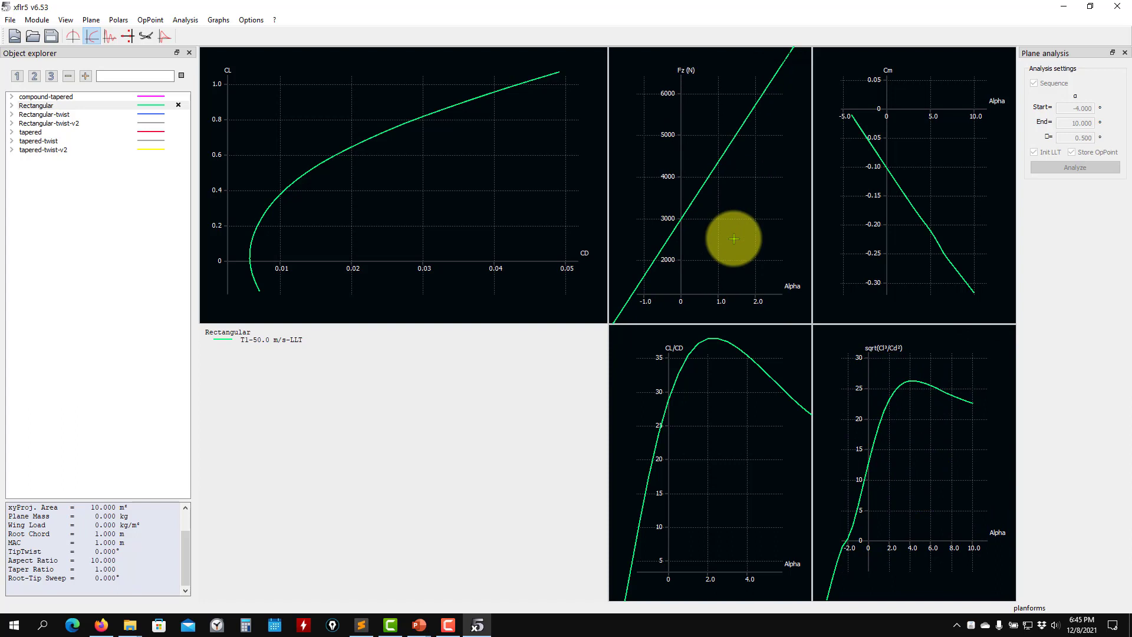
{"action": "left_click_drag", "start_coordinate": [733, 239], "coordinate": [729, 247]}
Change the sqrt(Cl³/Cd²) graph to plot CD_viscous against Alpha
{"action": "right_click", "coordinate": [904, 439]}
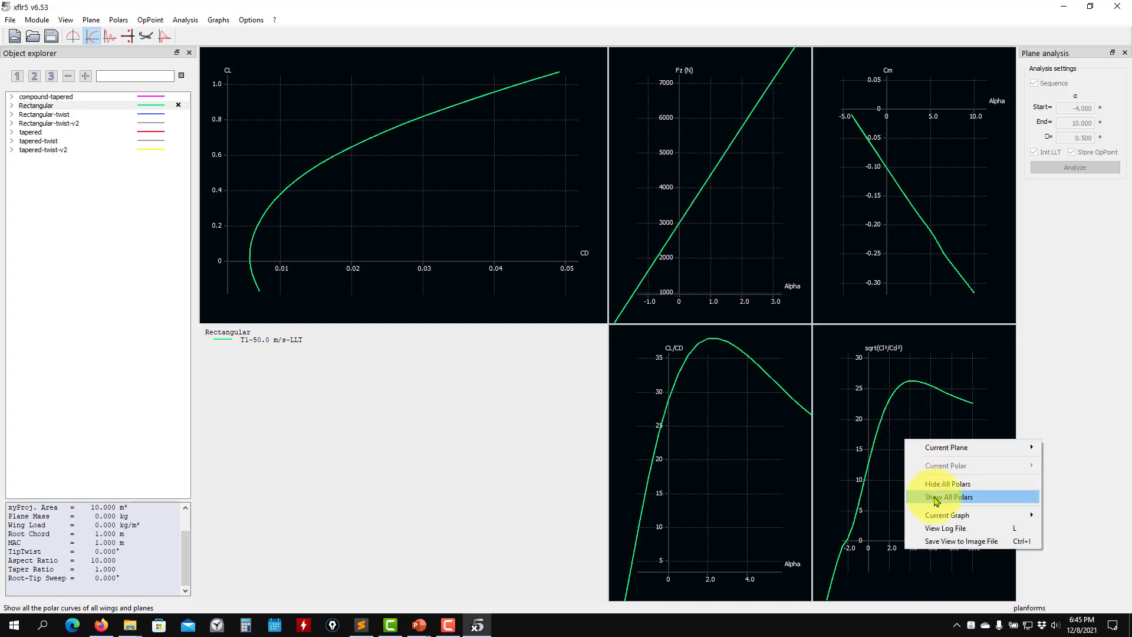
{"action": "mouse_move", "coordinate": [947, 515]}
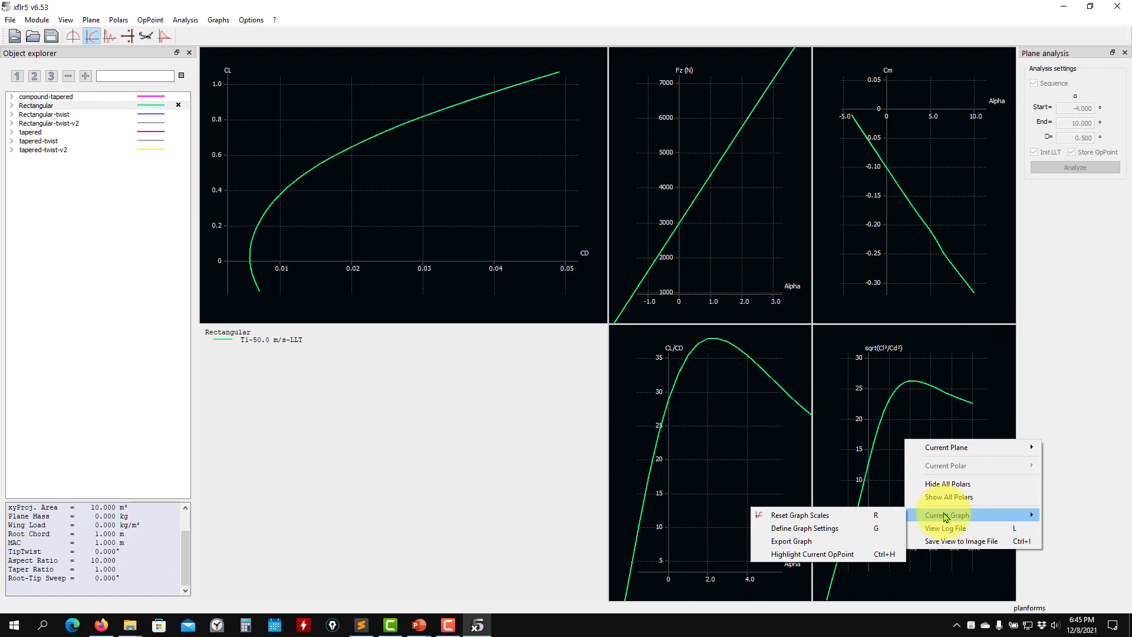
{"action": "left_click", "coordinate": [830, 533]}
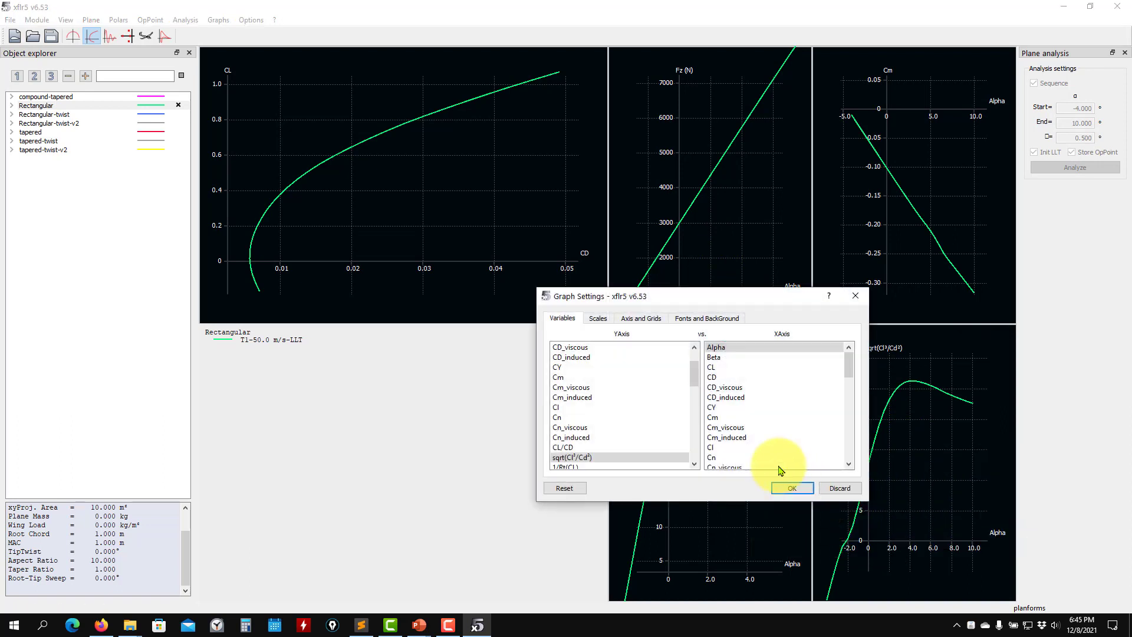
{"action": "scroll", "coordinate": [662, 379], "scroll_direction": "up", "scroll_amount": 1}
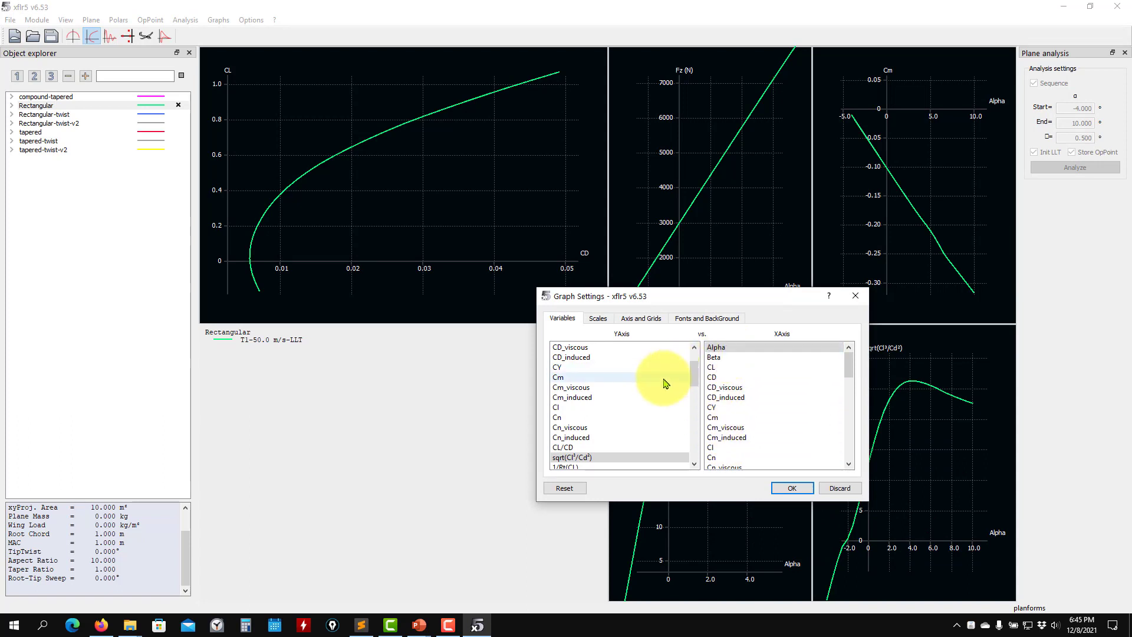
{"action": "left_click", "coordinate": [581, 377]}
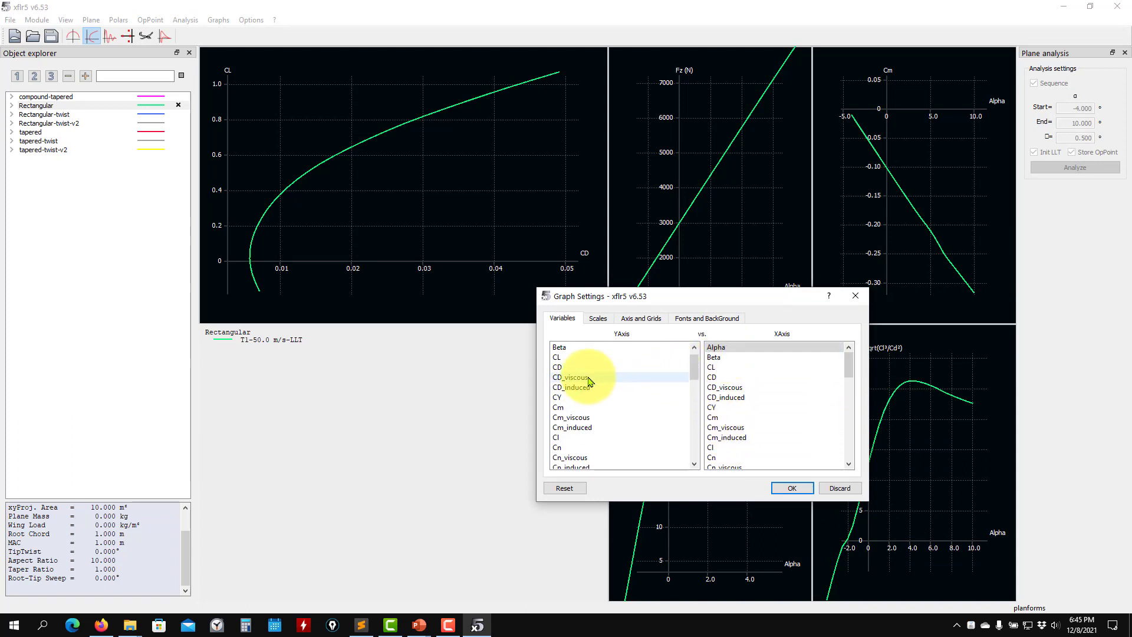
{"action": "left_click", "coordinate": [791, 487]}
{"action": "scroll", "coordinate": [911, 501], "scroll_direction": "up", "scroll_amount": 5}
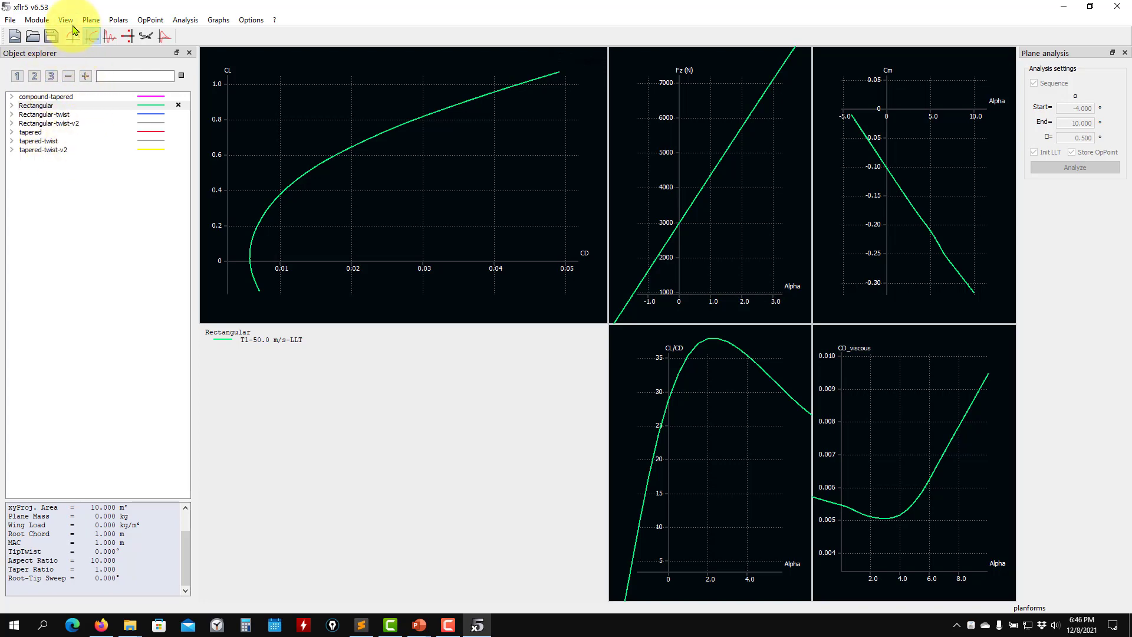
Start defining a new plane and try it without and with the elevator and fin, then add a body
{"action": "left_click", "coordinate": [92, 20]}
{"action": "left_click", "coordinate": [100, 30]}
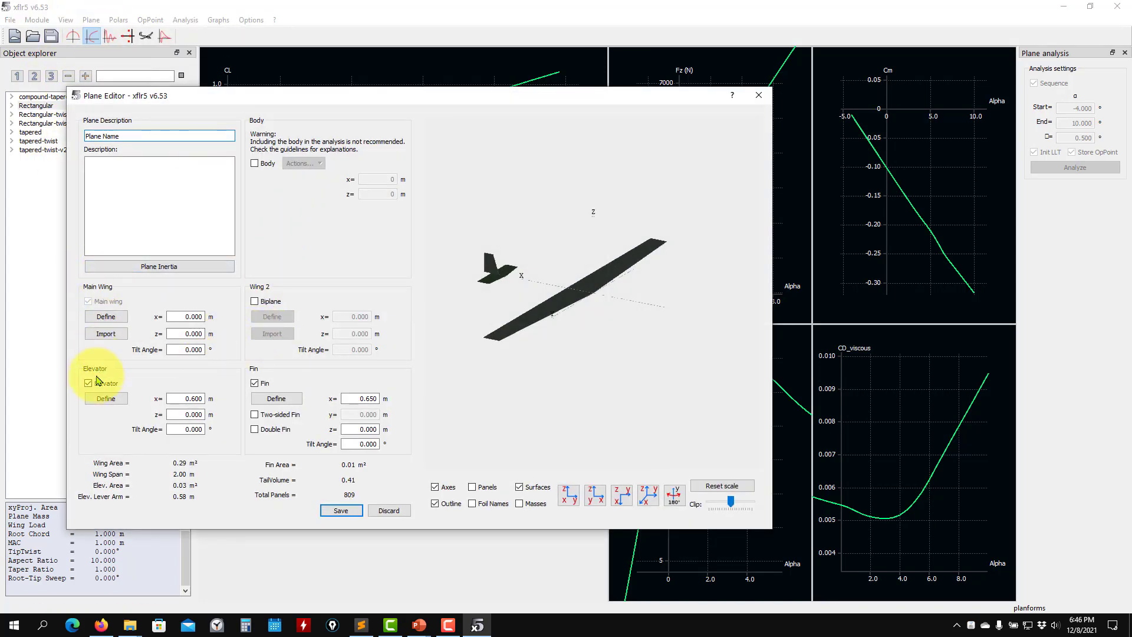
{"action": "left_click", "coordinate": [99, 383]}
{"action": "left_click", "coordinate": [255, 384]}
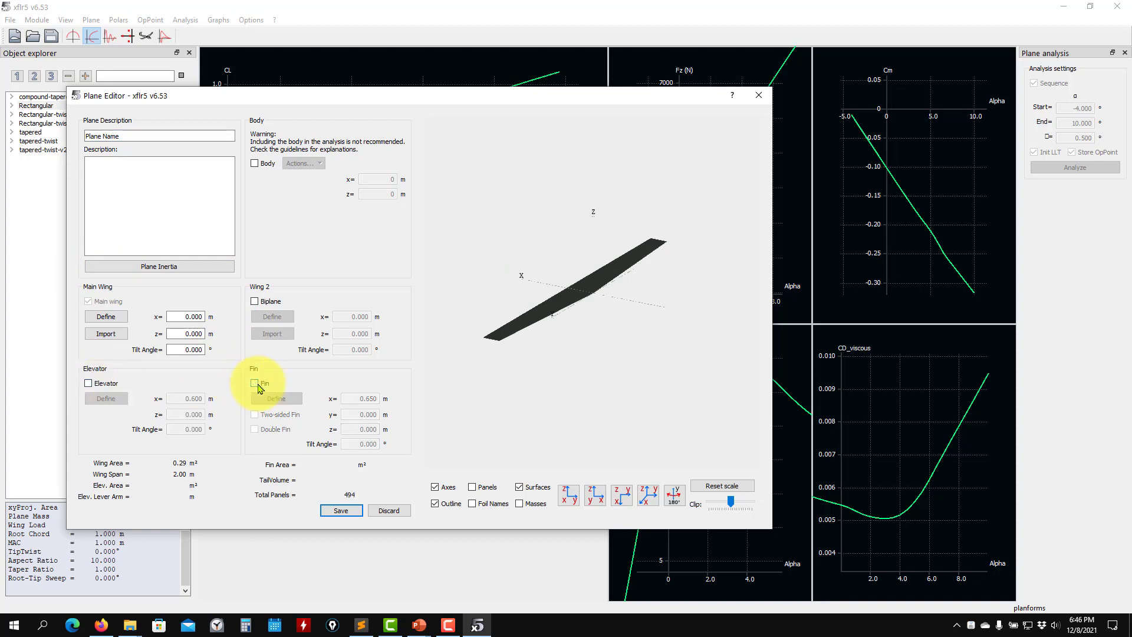
{"action": "left_click", "coordinate": [101, 386]}
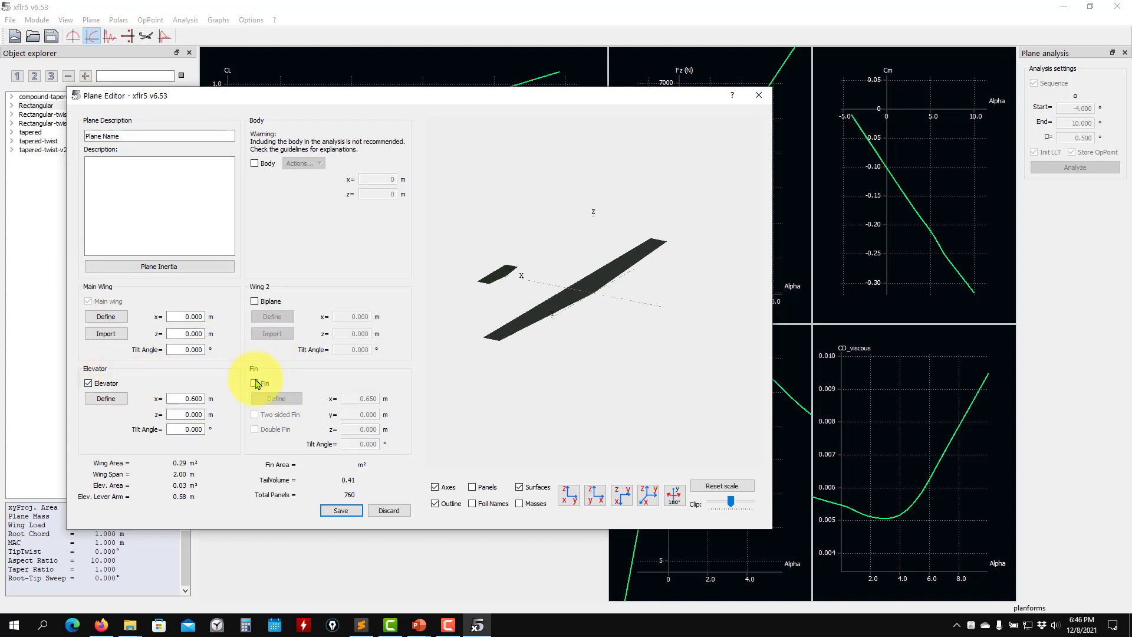
{"action": "left_click", "coordinate": [255, 383]}
{"action": "left_click", "coordinate": [256, 164]}
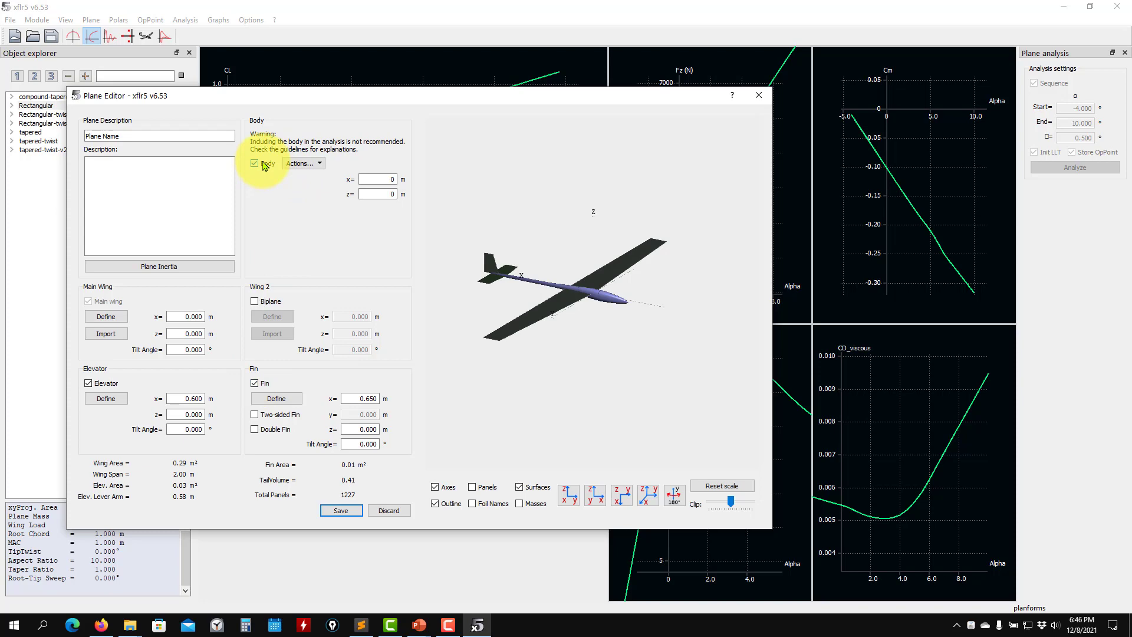
Reduce the new plane to its main wing, view the wing definition, and discard the plane without saving
{"action": "left_click", "coordinate": [262, 164]}
{"action": "left_click", "coordinate": [255, 383]}
{"action": "left_click", "coordinate": [88, 383]}
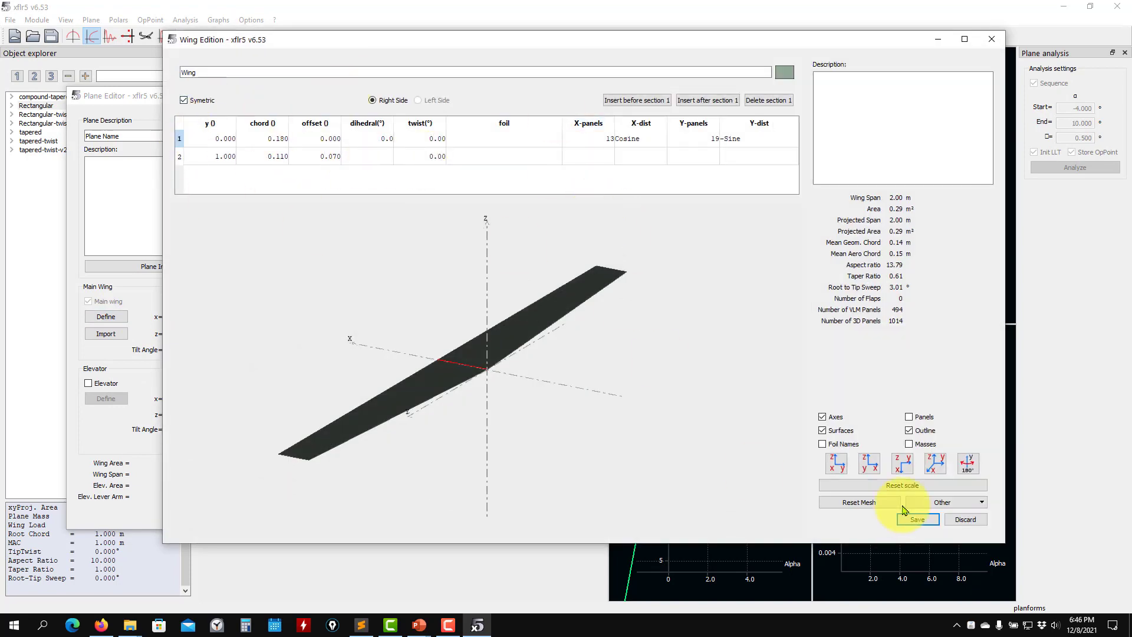
{"action": "left_click", "coordinate": [978, 519]}
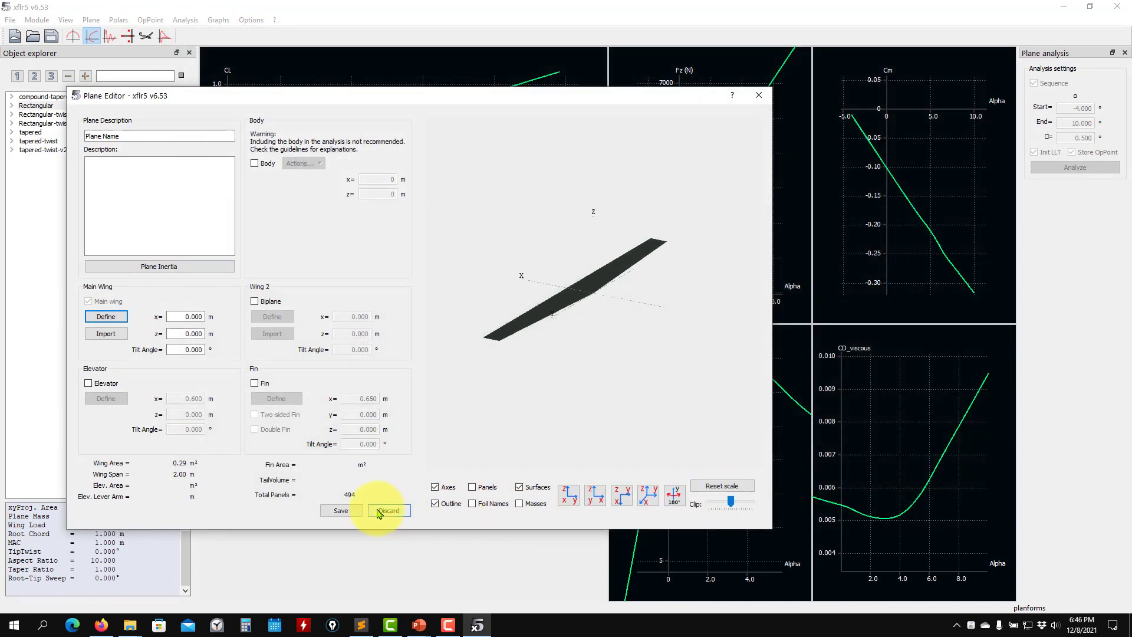
{"action": "left_click", "coordinate": [378, 512]}
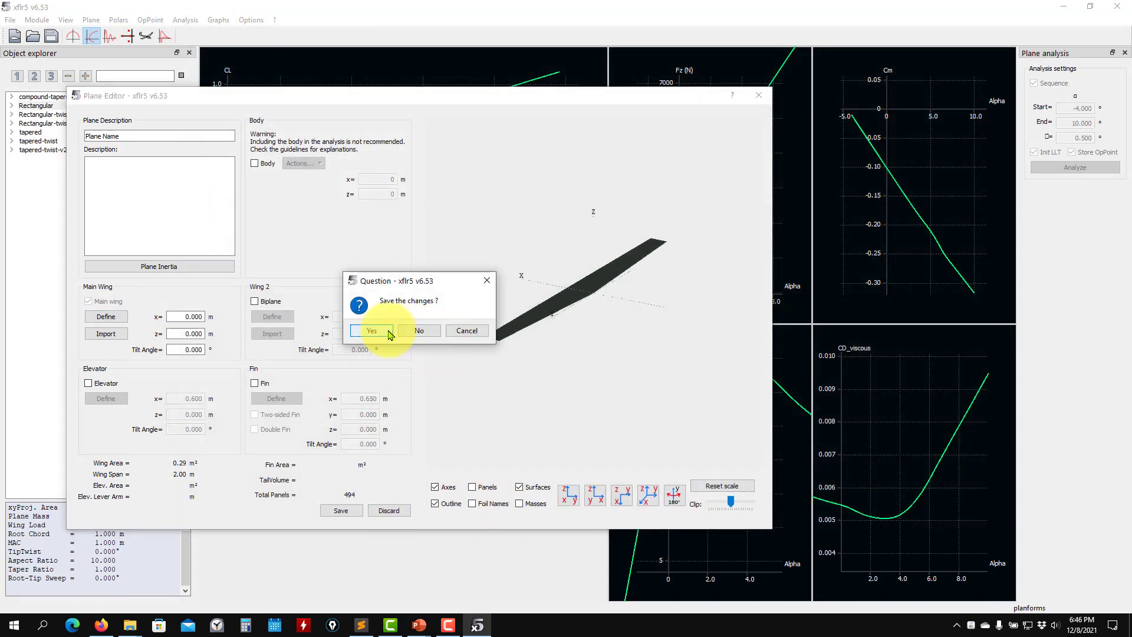
{"action": "left_click", "coordinate": [421, 332]}
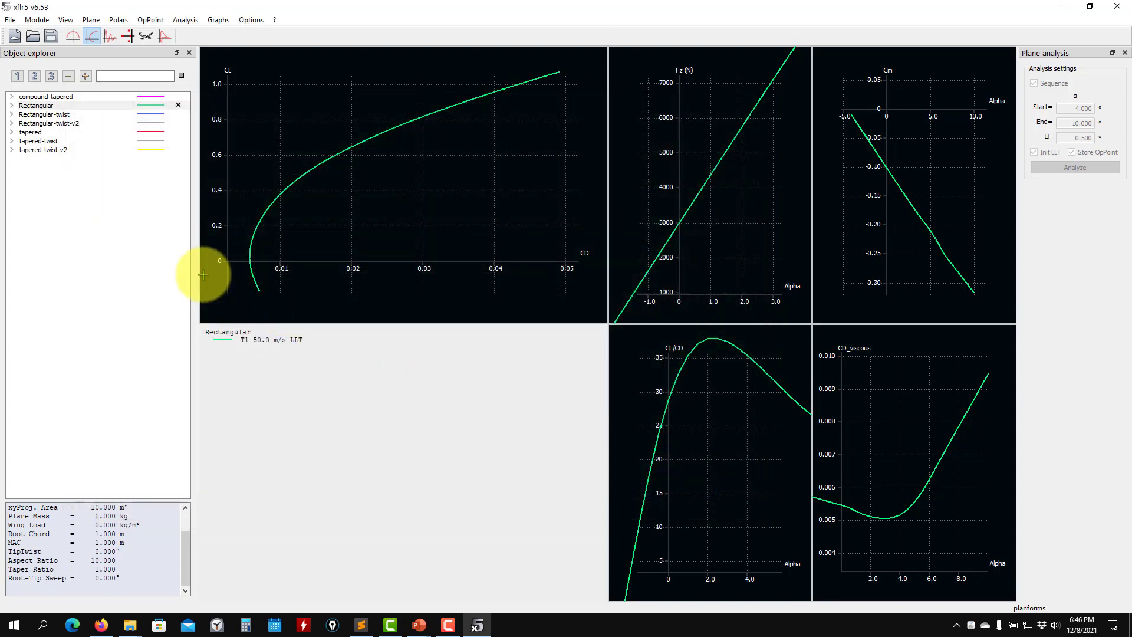
View the main wing definition of the Rectangular plane, checking its section table and whole shape, and close it without saving
{"action": "left_click", "coordinate": [33, 106]}
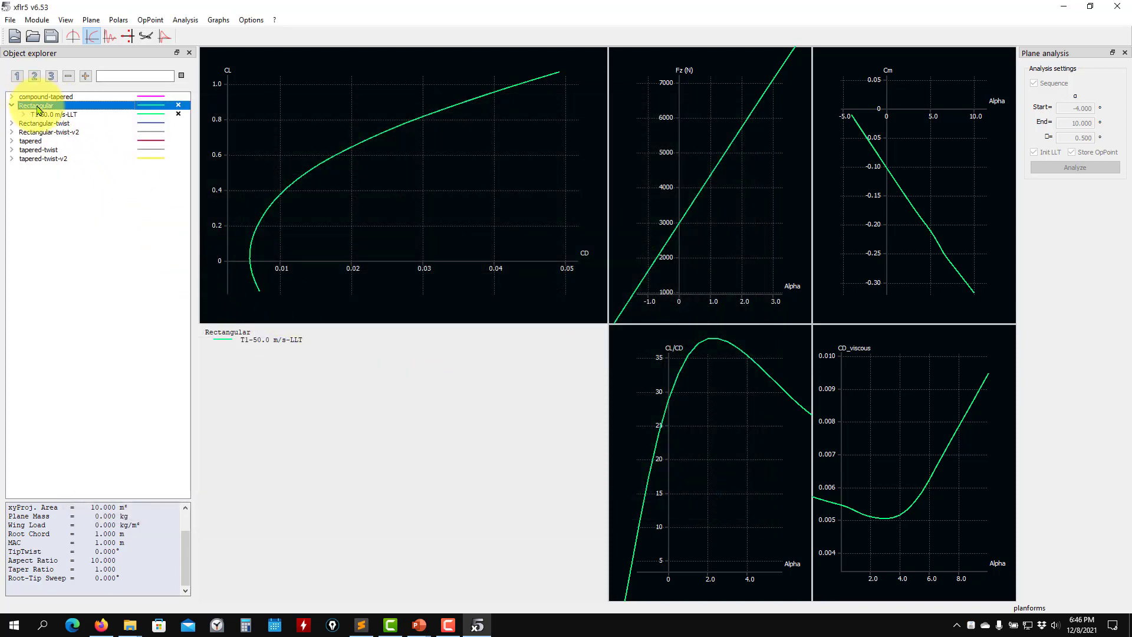
{"action": "right_click", "coordinate": [37, 110]}
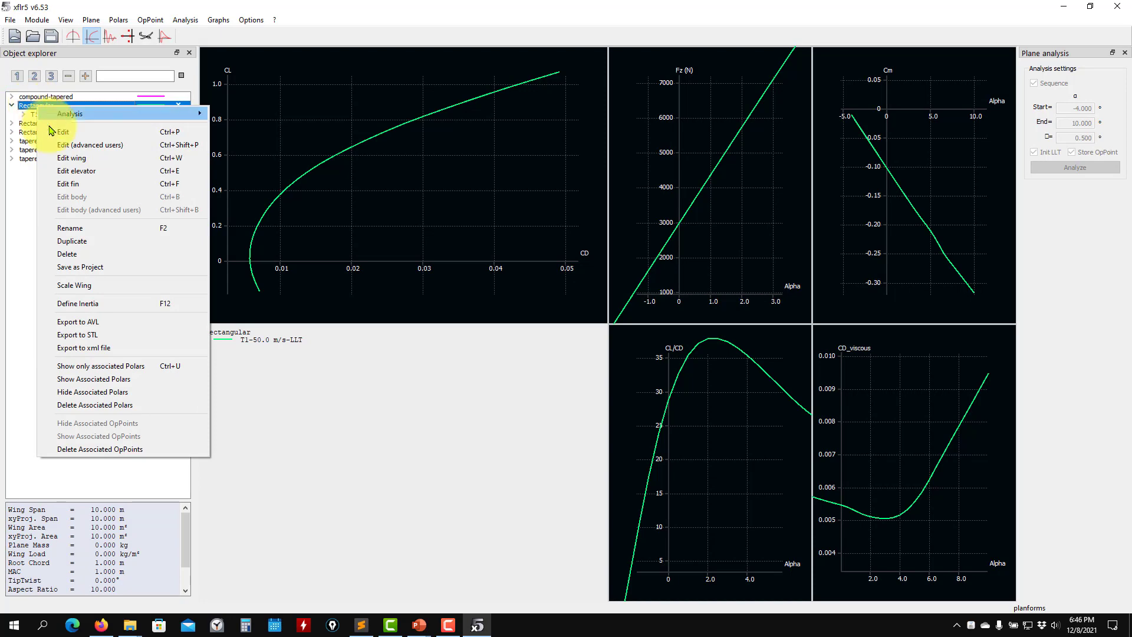
{"action": "left_click", "coordinate": [71, 157]}
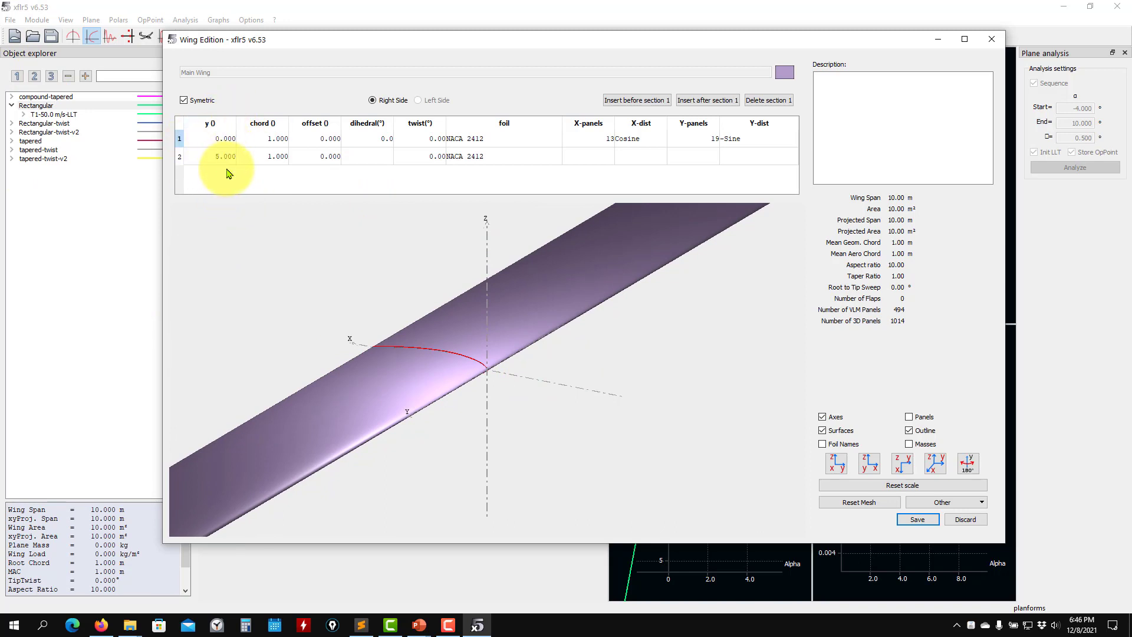
{"action": "scroll", "coordinate": [362, 265], "scroll_direction": "down", "scroll_amount": 3}
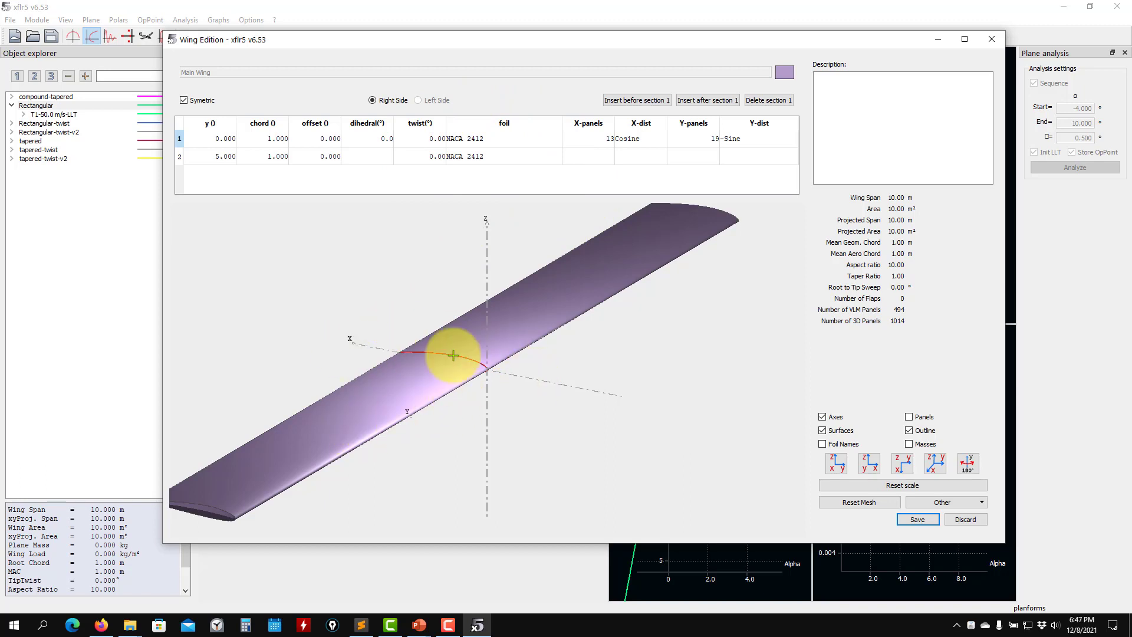
{"action": "scroll", "coordinate": [437, 443], "scroll_direction": "down", "scroll_amount": 1}
{"action": "scroll", "coordinate": [437, 444], "scroll_direction": "down", "scroll_amount": 1}
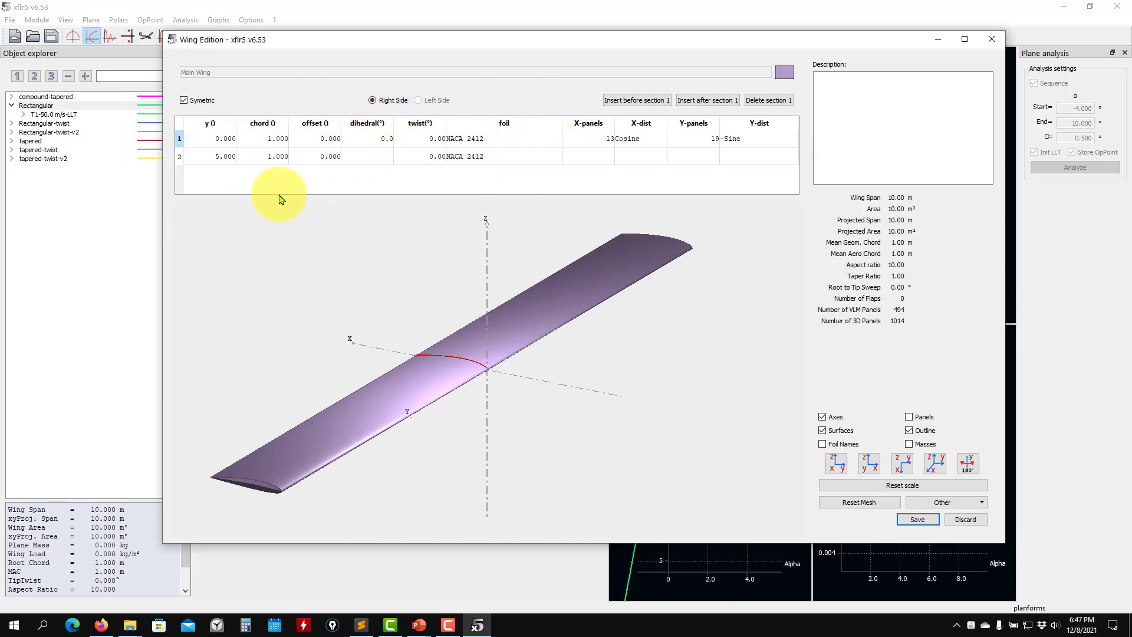
{"action": "left_click", "coordinate": [990, 38]}
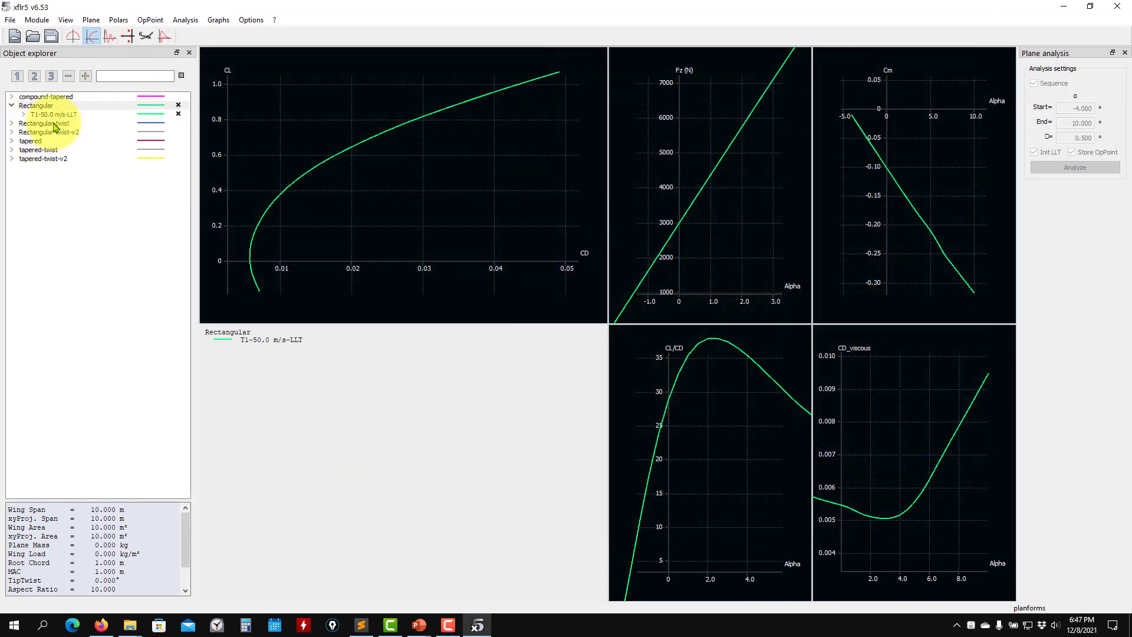
Switch to the operating point view, select Rectangular's 1.000° operating point under T1-50.0 m/s-LLT, and show all graphs
{"action": "left_click", "coordinate": [72, 35]}
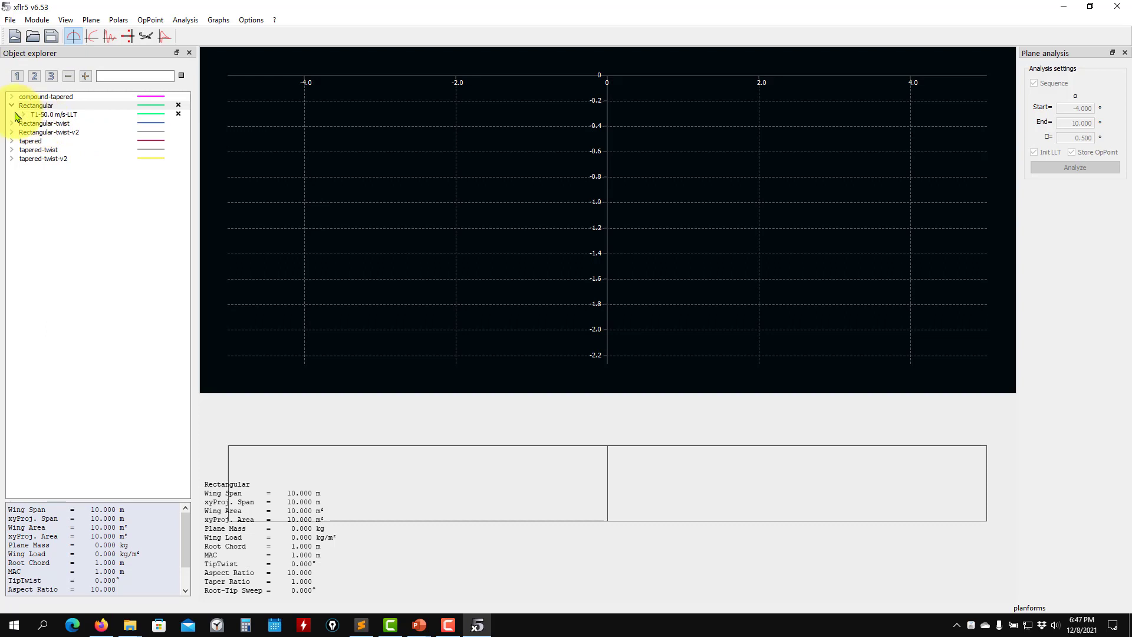
{"action": "left_click", "coordinate": [25, 116]}
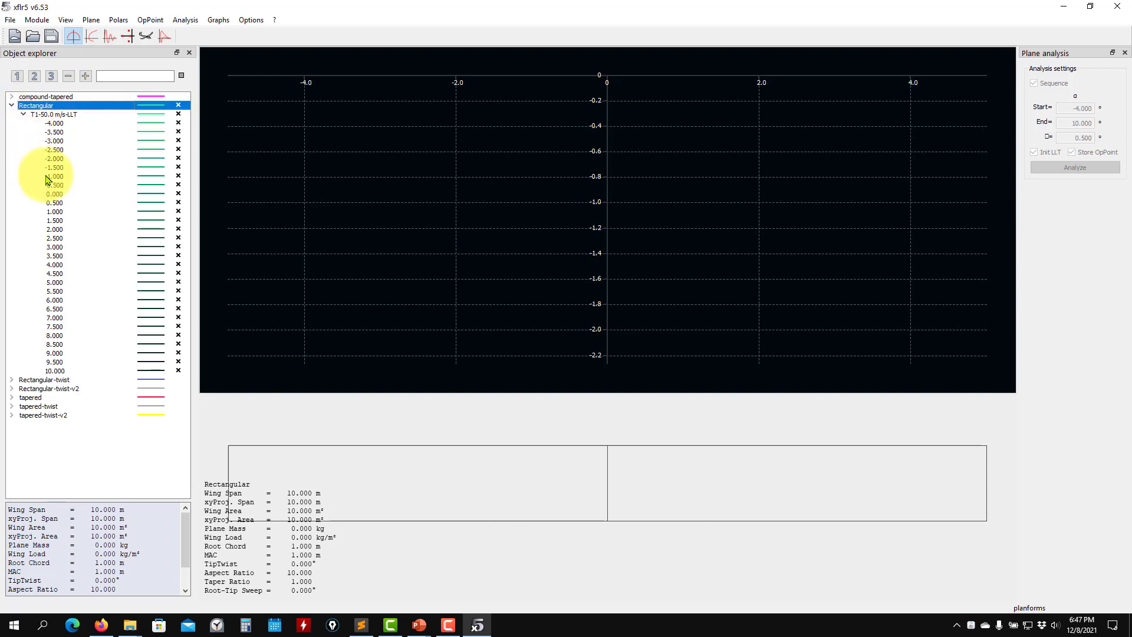
{"action": "left_click", "coordinate": [56, 195]}
{"action": "left_click", "coordinate": [61, 212]}
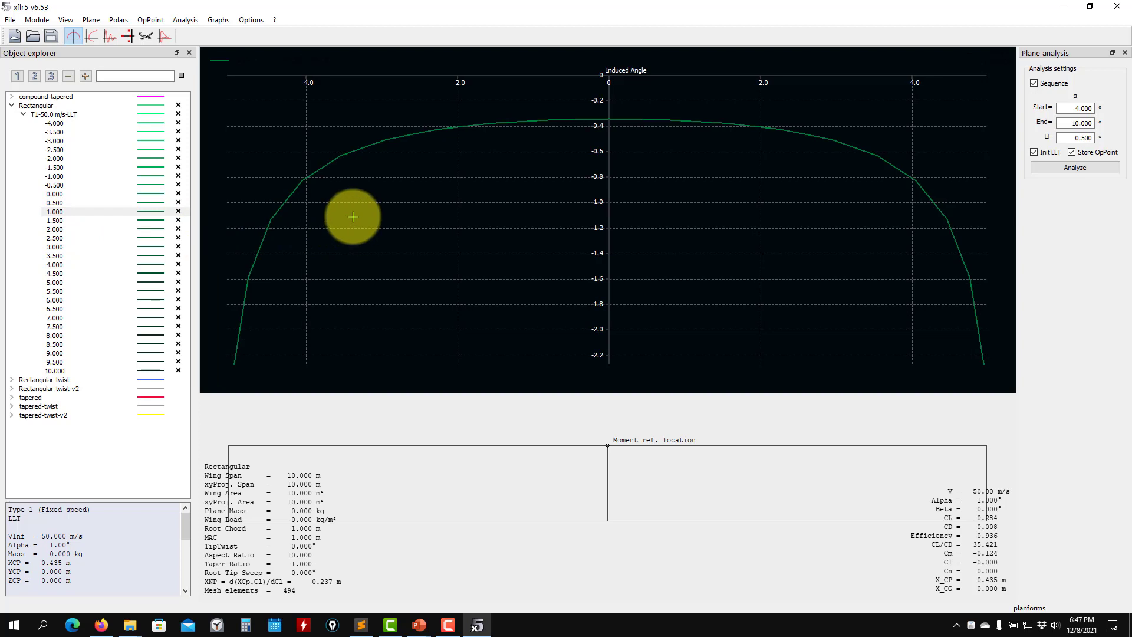
{"action": "left_click", "coordinate": [217, 20]}
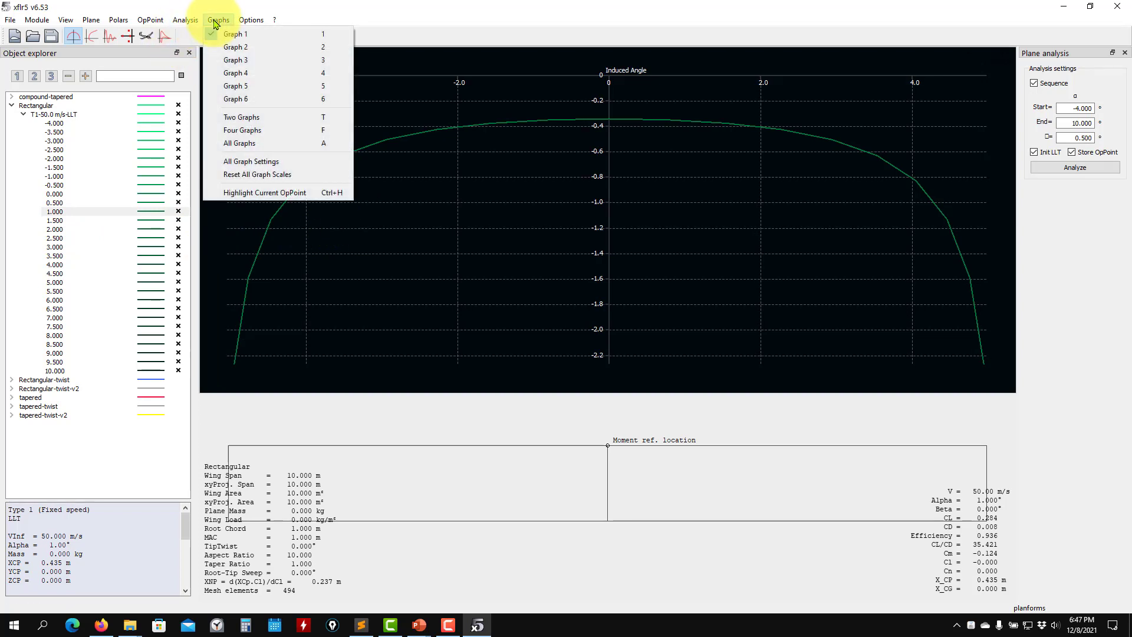
{"action": "left_click", "coordinate": [277, 143]}
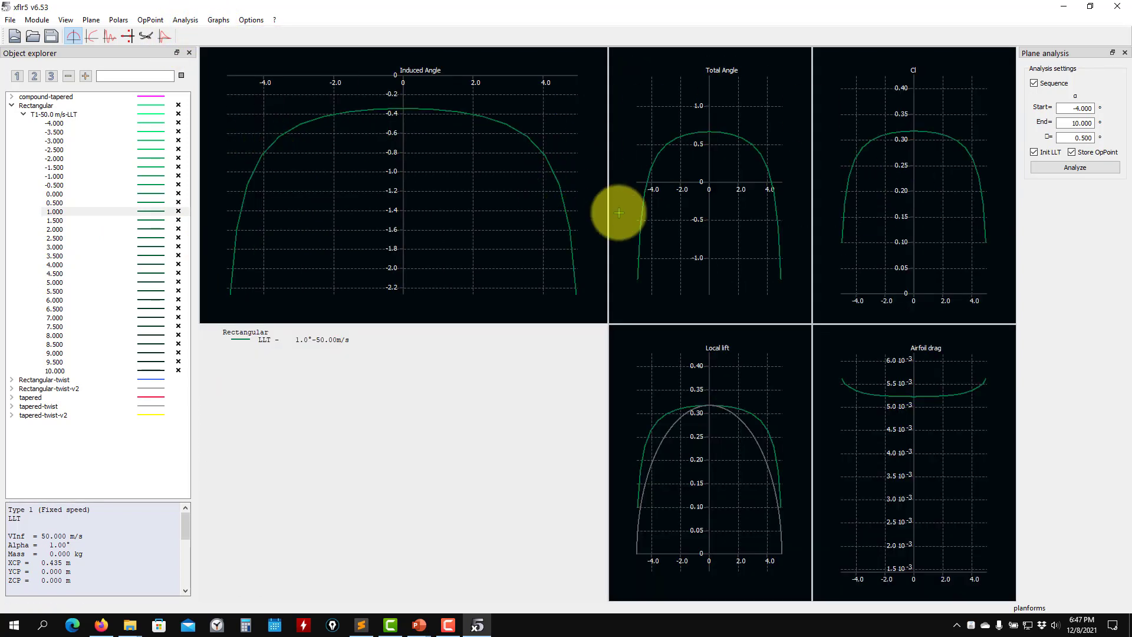
Rescale the Total Angle, Local lift, Airfoil drag, Cl and Induced Angle graphs to fit their curves
{"action": "left_click", "coordinate": [688, 239]}
{"action": "scroll", "coordinate": [688, 240], "scroll_direction": "up", "scroll_amount": 1}
{"action": "scroll", "coordinate": [824, 352], "scroll_direction": "up", "scroll_amount": 2}
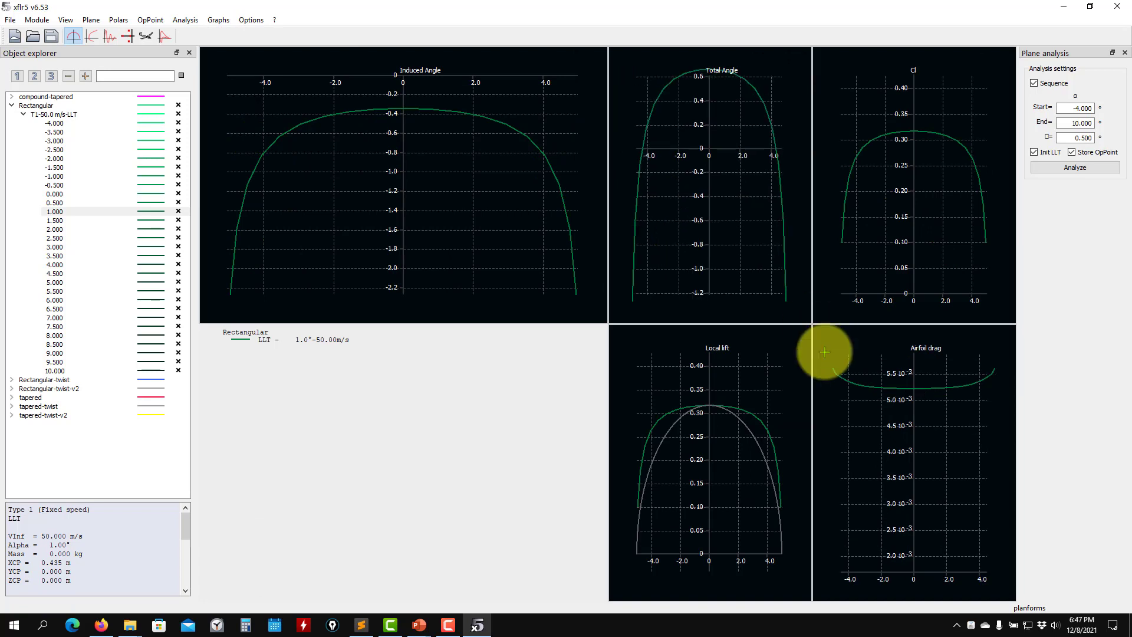
{"action": "left_click", "coordinate": [728, 396]}
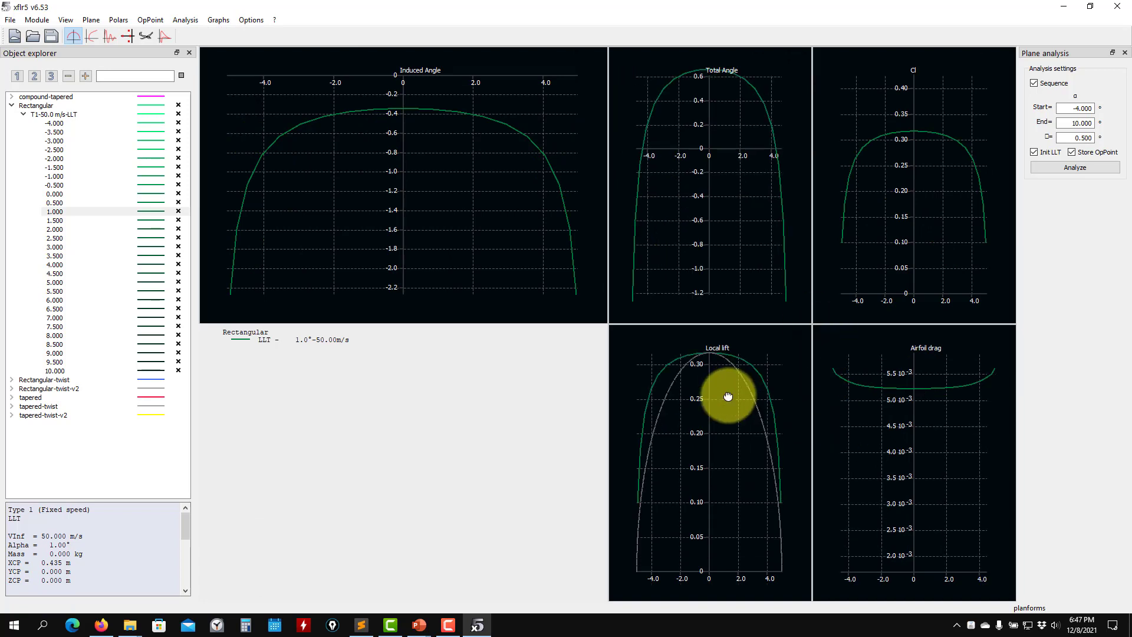
{"action": "left_click", "coordinate": [886, 424]}
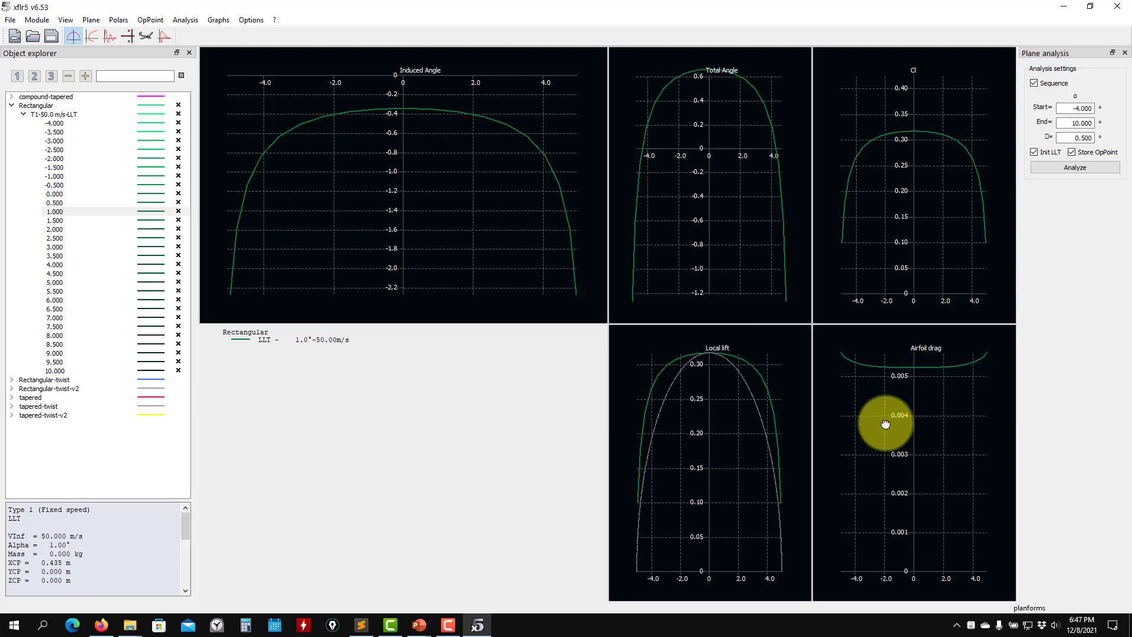
{"action": "left_click", "coordinate": [923, 227]}
{"action": "key", "text": "r"}
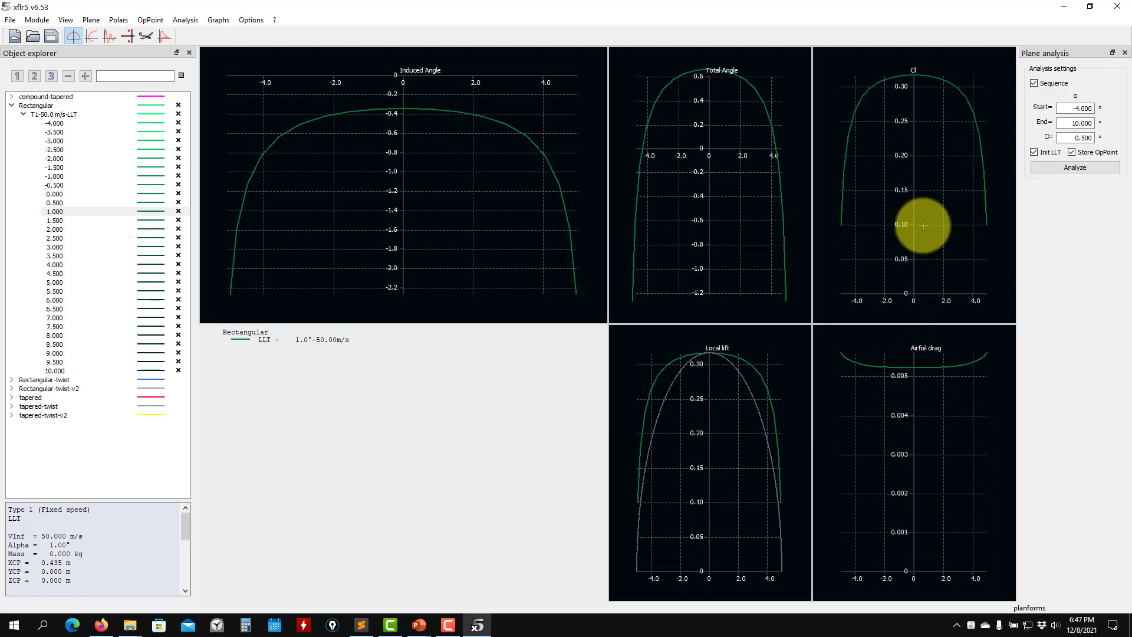
{"action": "key", "text": "r"}
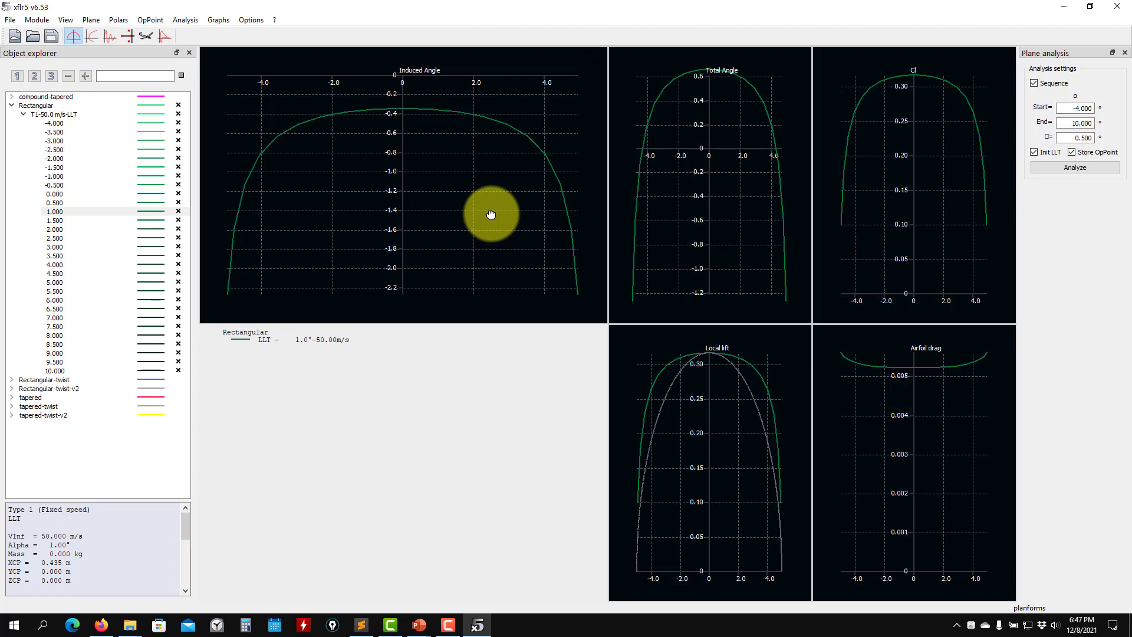
Enlarge the Local lift graph and review its elliptic and bell target curve settings
{"action": "double_click", "coordinate": [688, 403]}
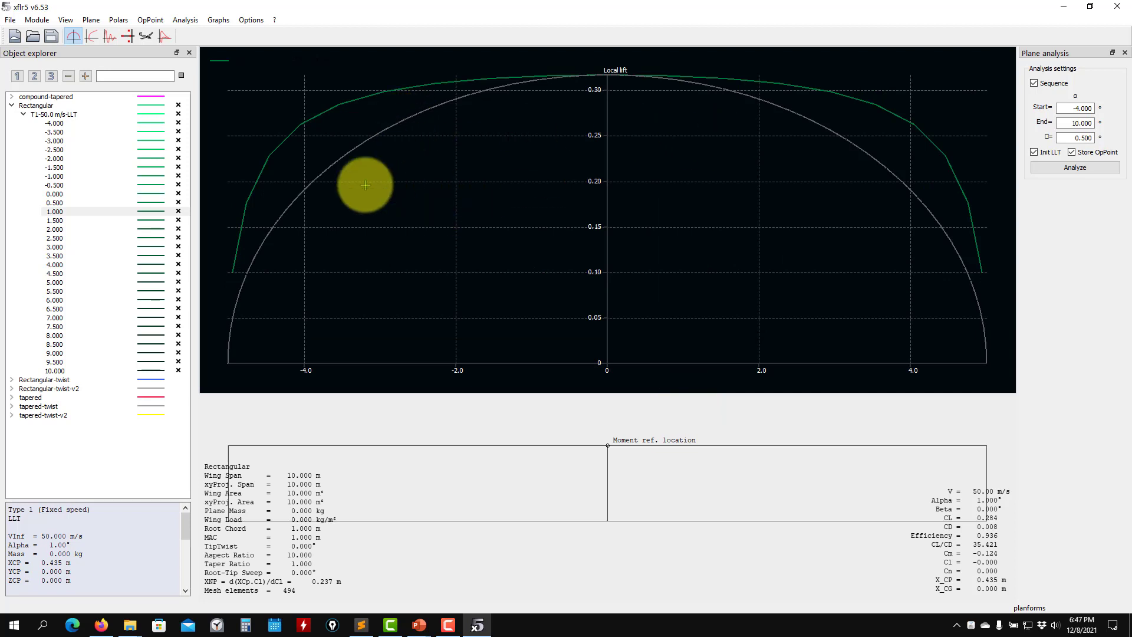
{"action": "right_click", "coordinate": [418, 154]}
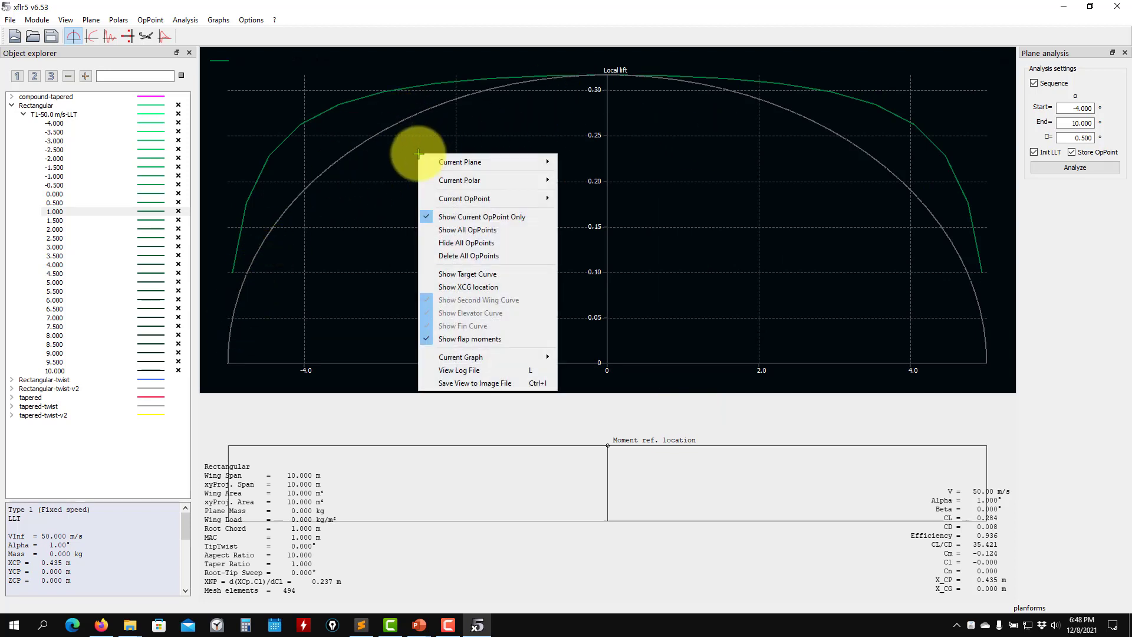
{"action": "left_click", "coordinate": [460, 265]}
{"action": "right_click", "coordinate": [460, 266]}
{"action": "left_click", "coordinate": [512, 385]}
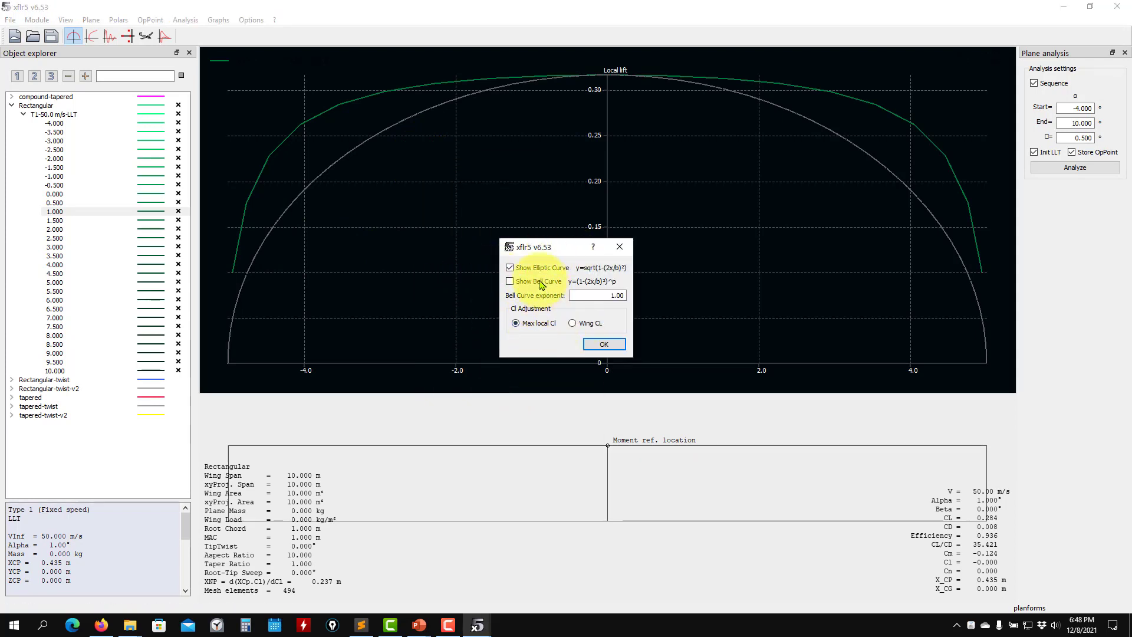
{"action": "left_click", "coordinate": [596, 347]}
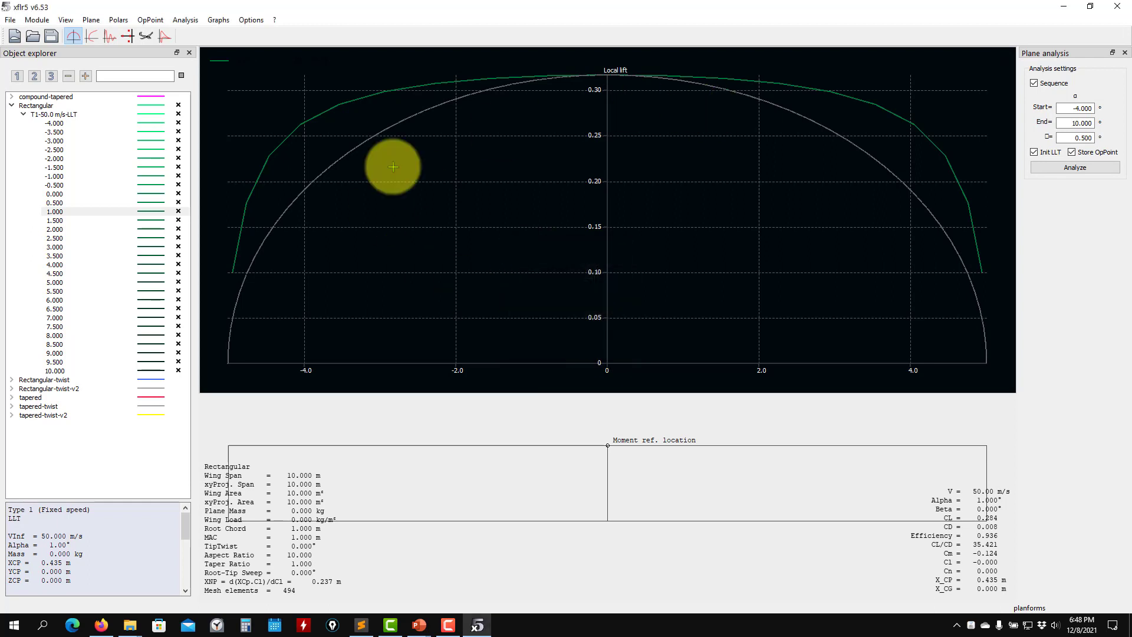
Try adjusting the elliptic target curve on the Local lift graph to the Wing CL
{"action": "right_click", "coordinate": [404, 222]}
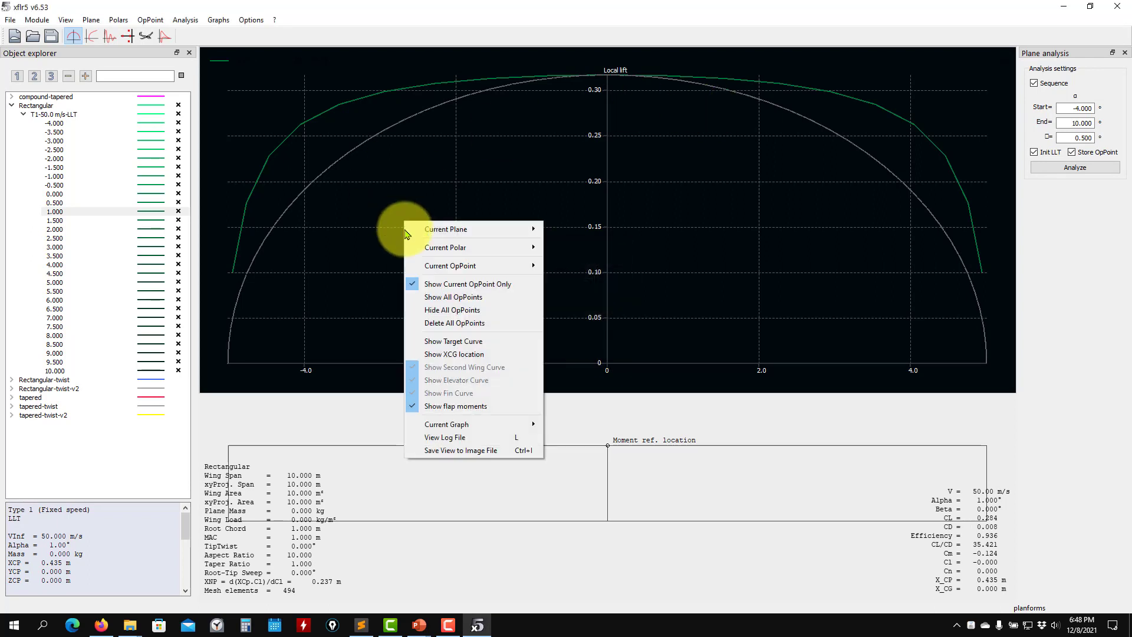
{"action": "left_click", "coordinate": [451, 344]}
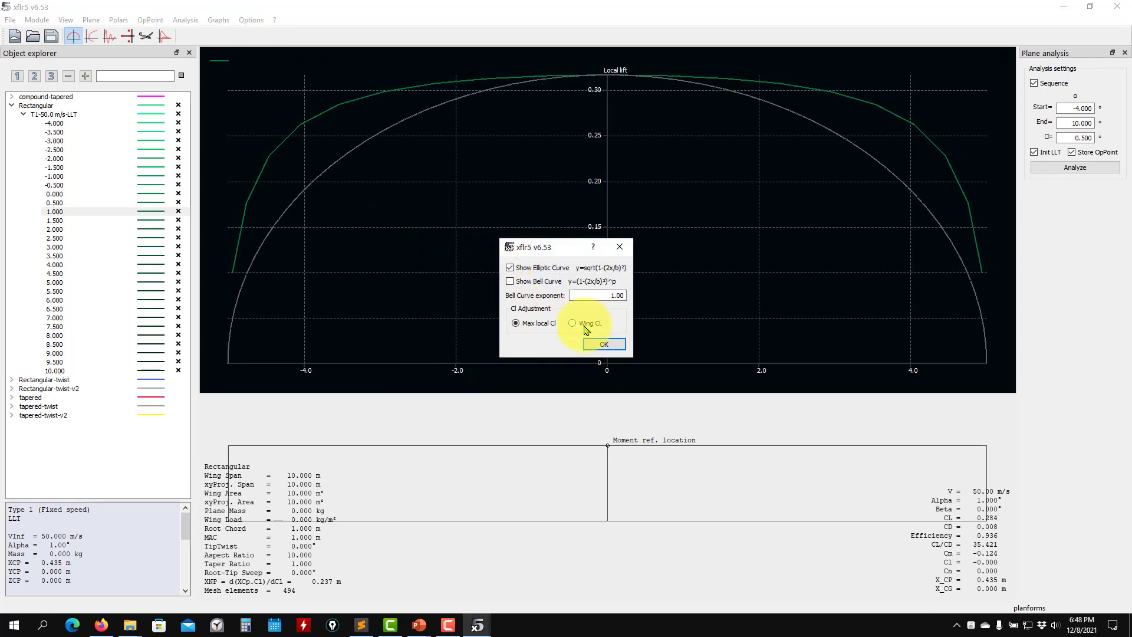
{"action": "left_click", "coordinate": [604, 347]}
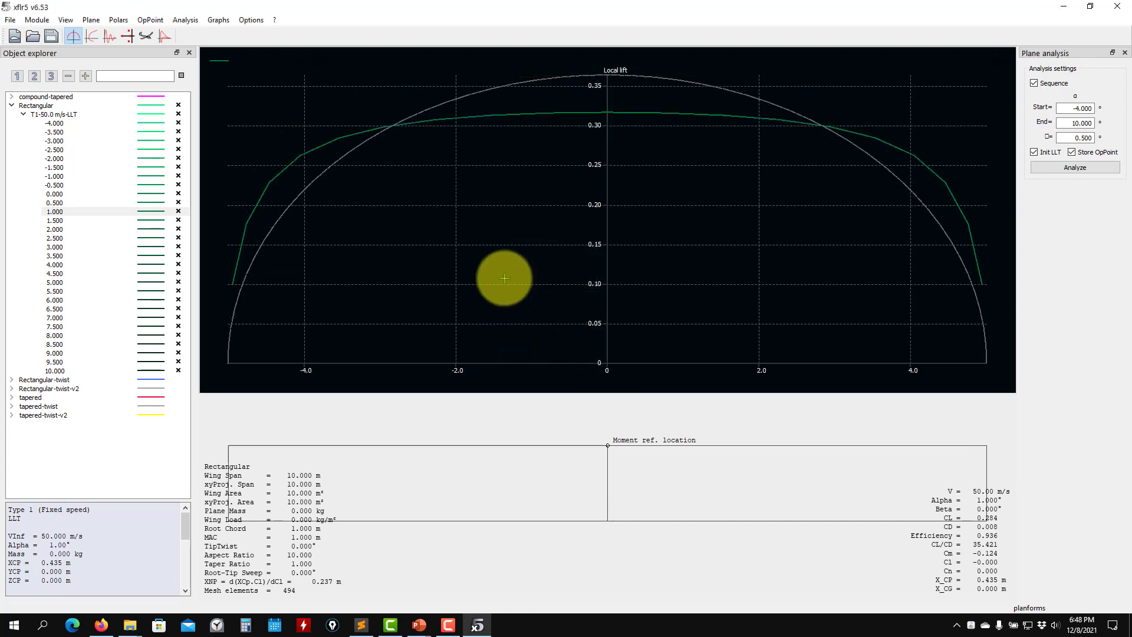
Turn on the XCG location display and adjust the elliptic target curve to the Max local Cl
{"action": "right_click", "coordinate": [424, 221]}
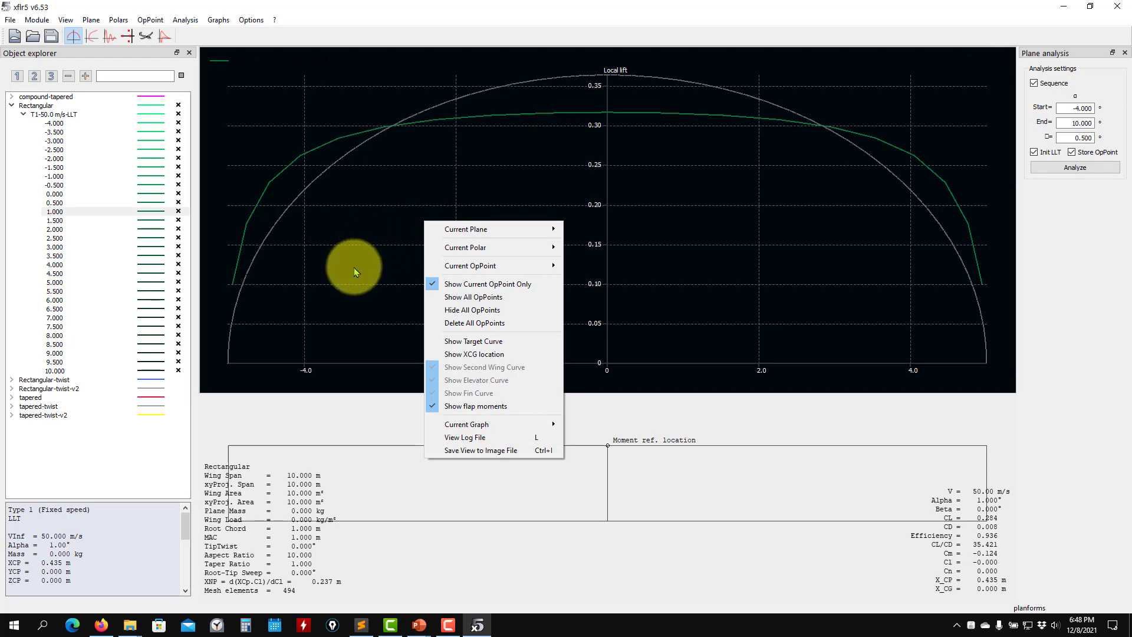
{"action": "left_click", "coordinate": [434, 354]}
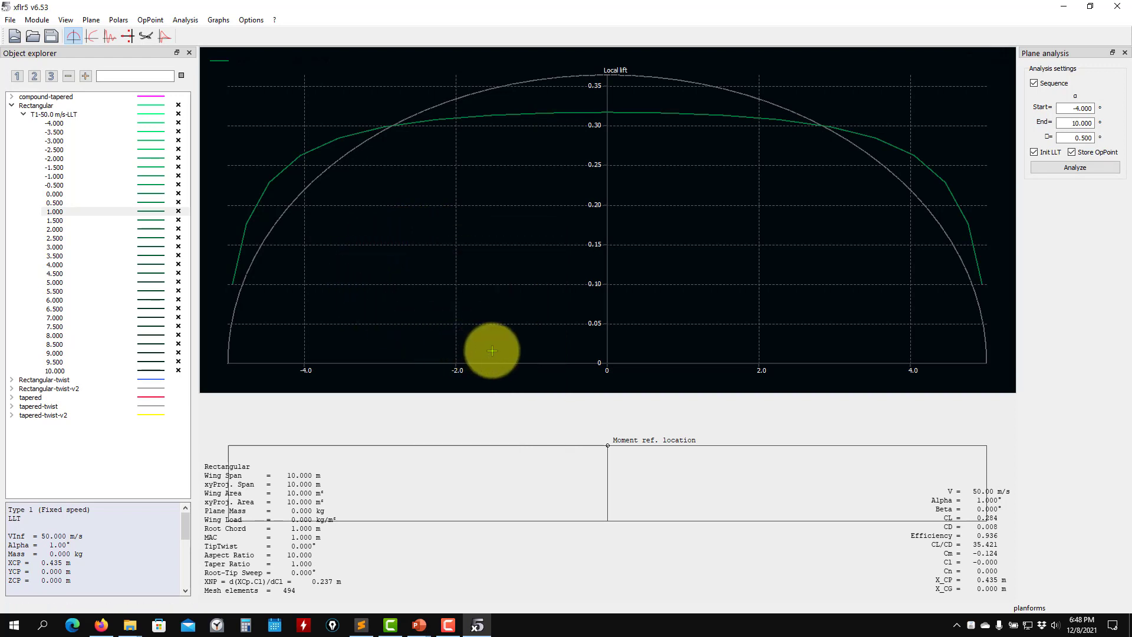
{"action": "right_click", "coordinate": [423, 234]}
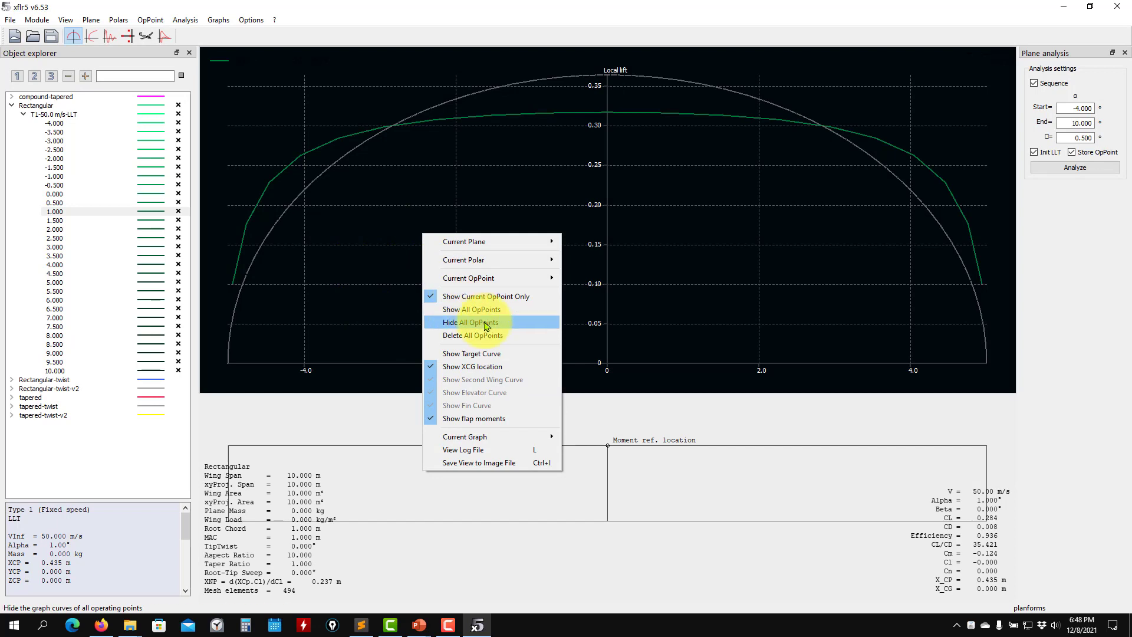
{"action": "left_click", "coordinate": [485, 354]}
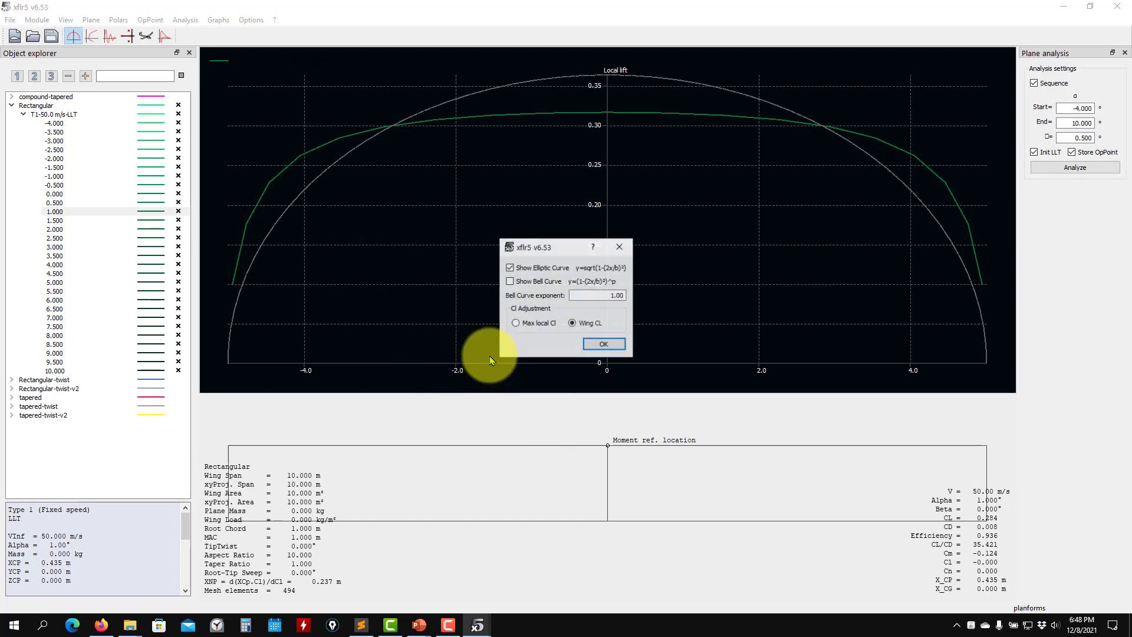
{"action": "left_click", "coordinate": [602, 346]}
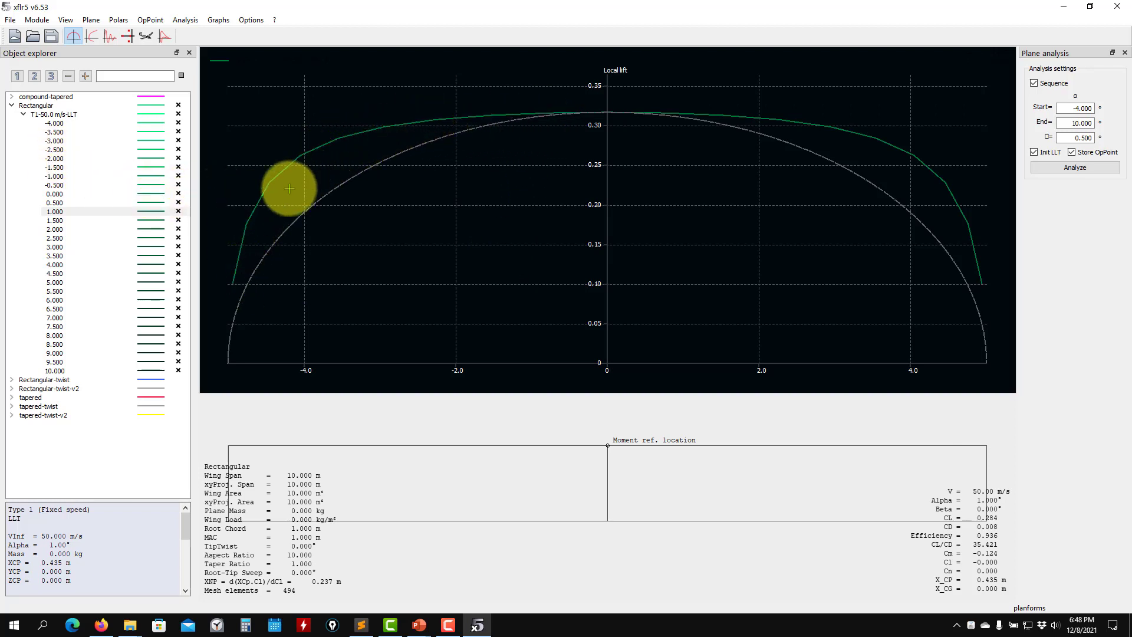
Open the main wing definition of the Rectangular-twist plane, review its section twist values, and save it without edits
{"action": "left_click", "coordinate": [12, 106]}
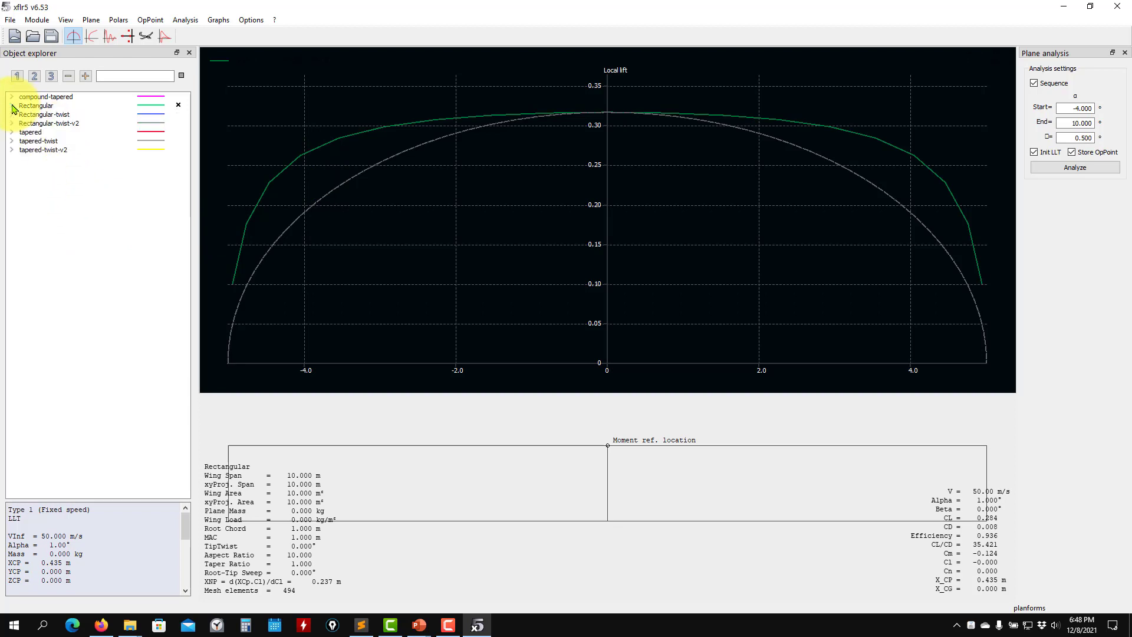
{"action": "left_click", "coordinate": [12, 116]}
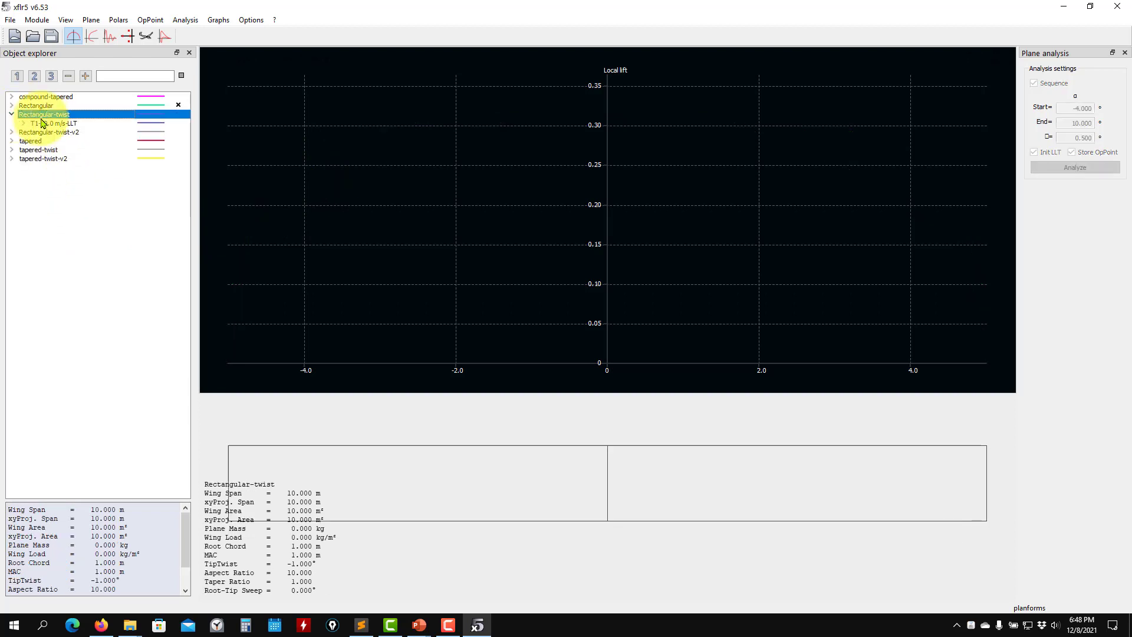
{"action": "left_click", "coordinate": [42, 123]}
{"action": "right_click", "coordinate": [42, 123]}
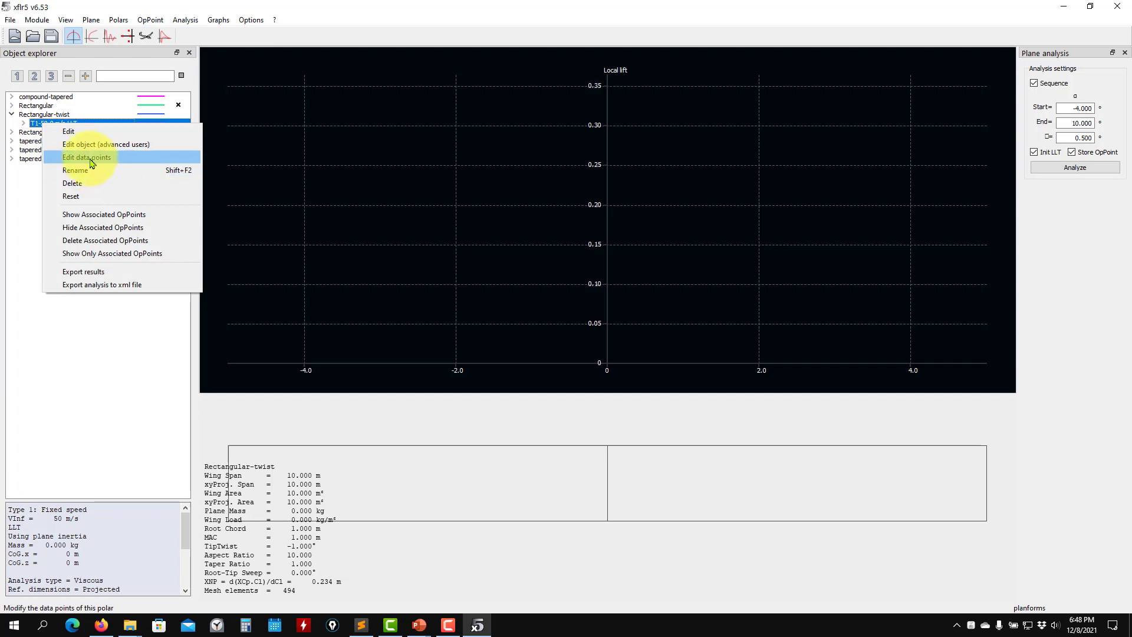
{"action": "left_click", "coordinate": [37, 113]}
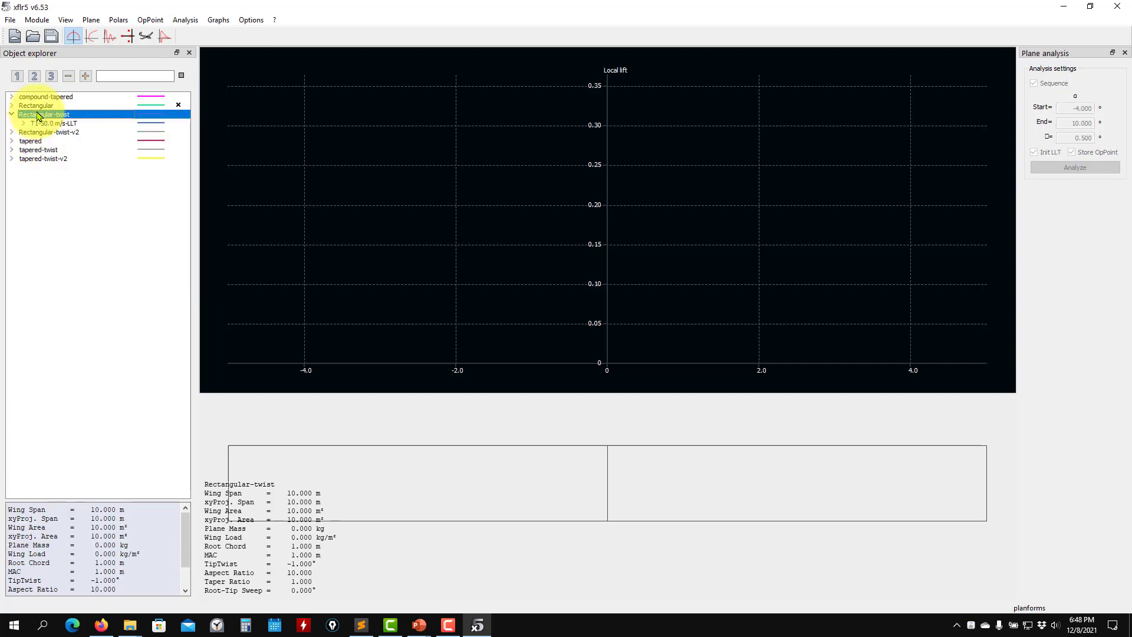
{"action": "right_click", "coordinate": [37, 113]}
{"action": "left_click", "coordinate": [87, 165]}
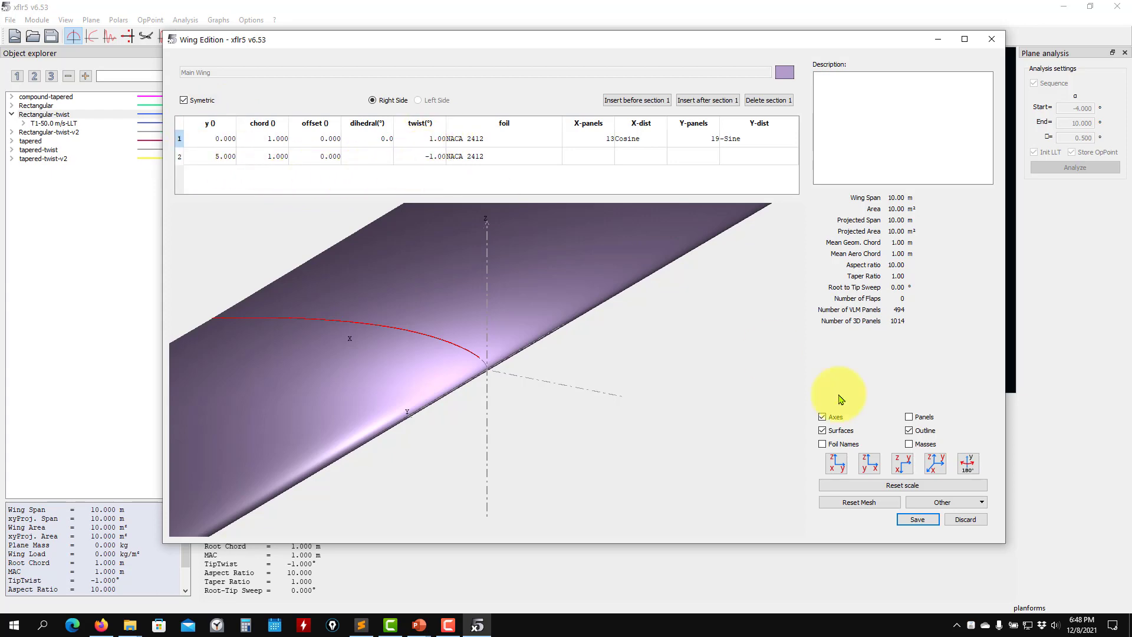
{"action": "left_click", "coordinate": [917, 519]}
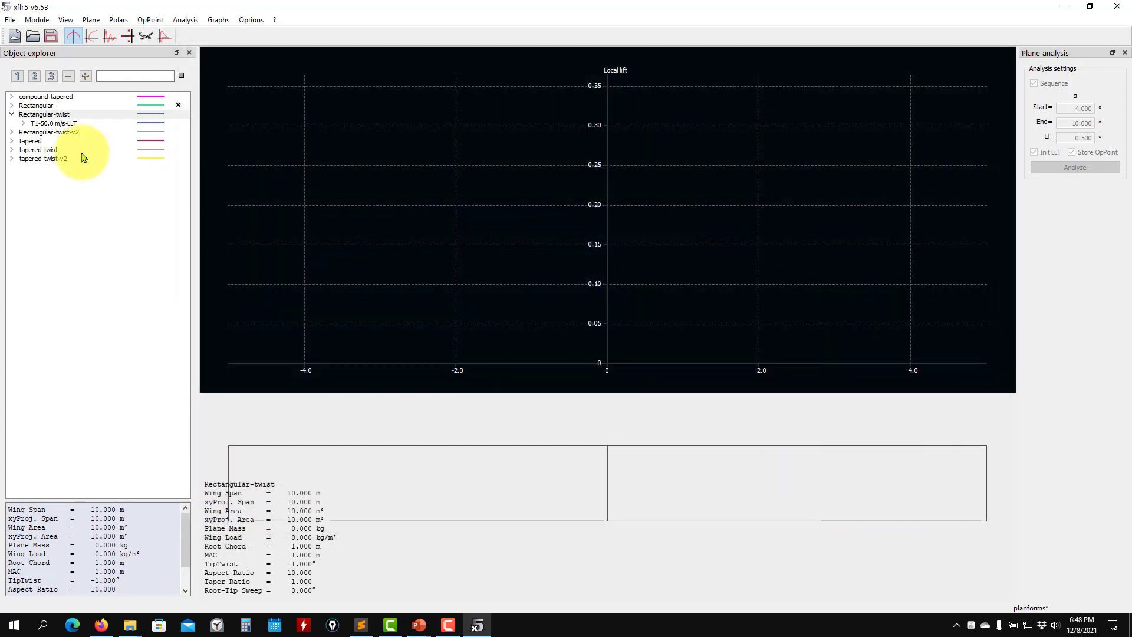
Select the 1.000° operating point under Rectangular-twist's T1-50.0 m/s-LLT polar for the Local lift graph
{"action": "left_click", "coordinate": [48, 123]}
{"action": "left_click", "coordinate": [24, 122]}
{"action": "left_click", "coordinate": [52, 212]}
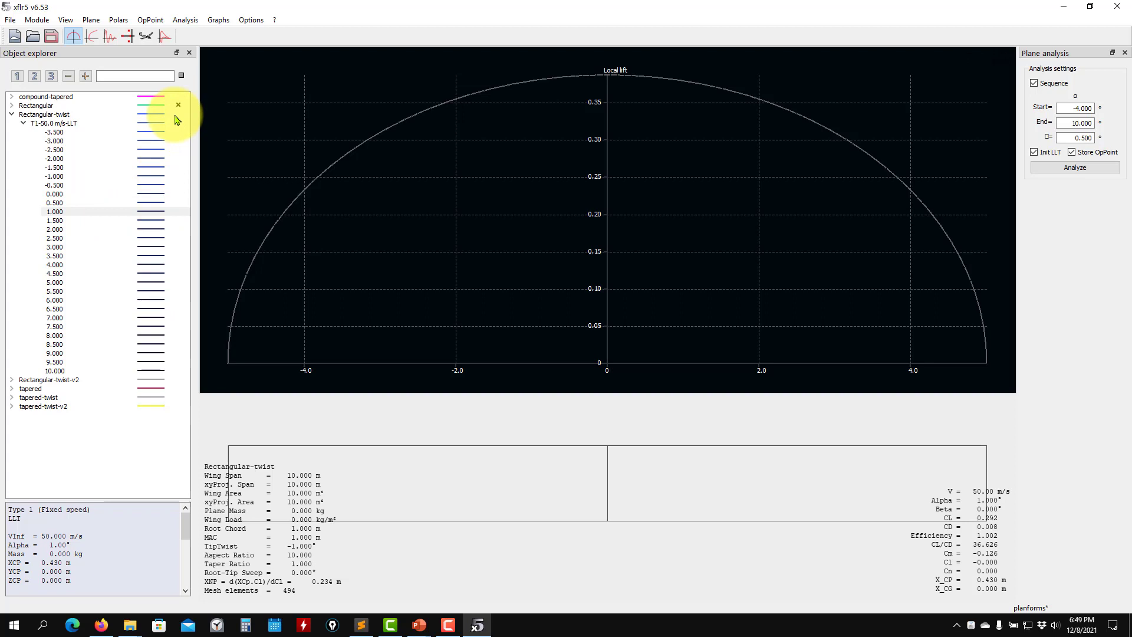
Make the Rectangular-twist plane's curves visible and plot its 1.000° operating point on the Local lift graph
{"action": "left_click", "coordinate": [175, 115]}
{"action": "left_click", "coordinate": [59, 212]}
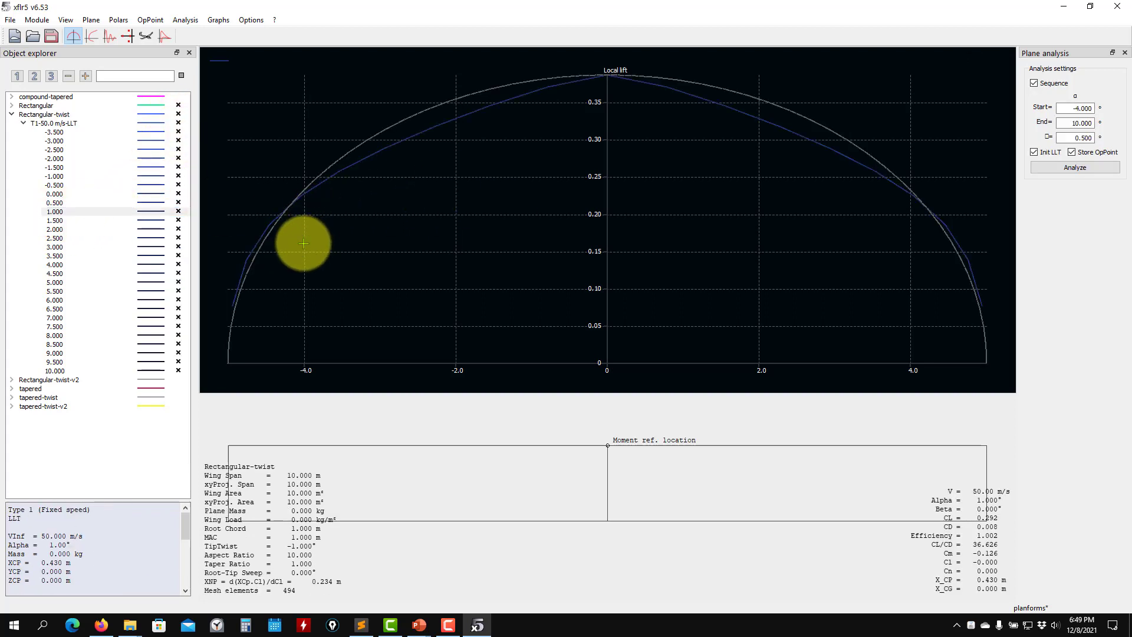
{"action": "scroll", "coordinate": [258, 311], "scroll_direction": "down", "scroll_amount": 3}
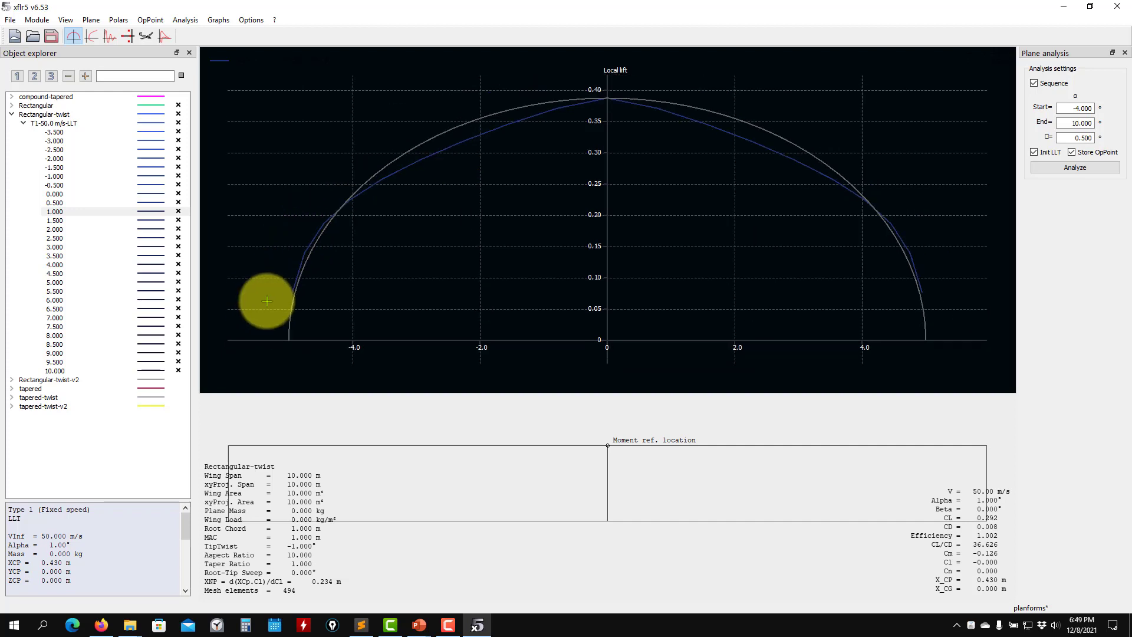
Compare the Local lift curves of Rectangular and Rectangular-twist at their 1.000° operating points
{"action": "double_click", "coordinate": [28, 108]}
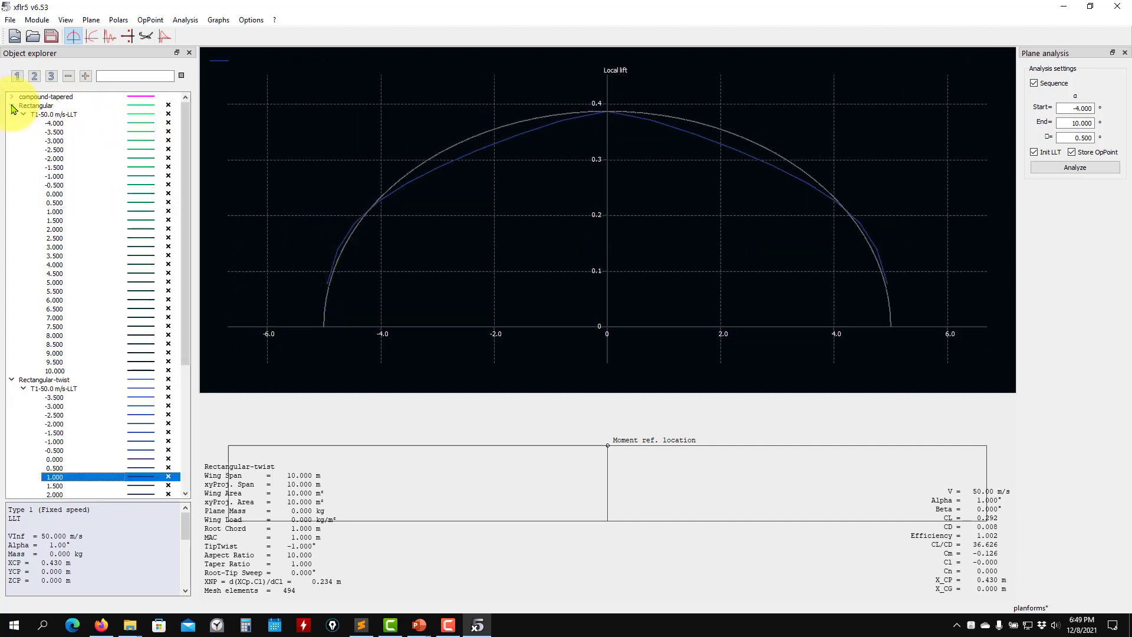
{"action": "left_click", "coordinate": [58, 213]}
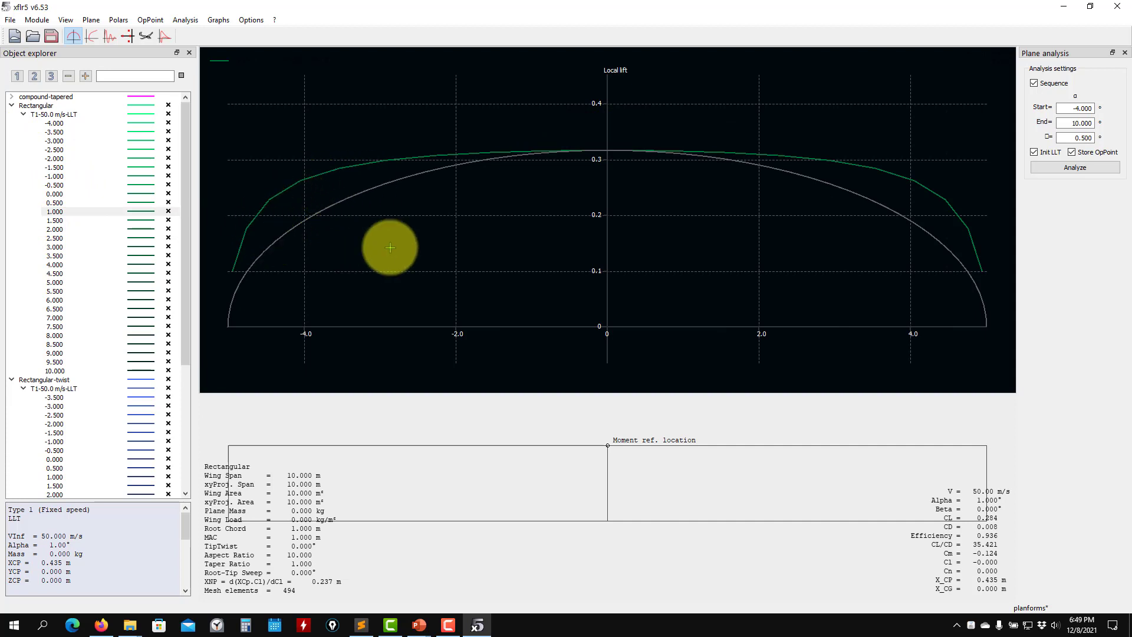
{"action": "scroll", "coordinate": [95, 321], "scroll_direction": "down", "scroll_amount": 4}
{"action": "scroll", "coordinate": [94, 321], "scroll_direction": "down", "scroll_amount": 3}
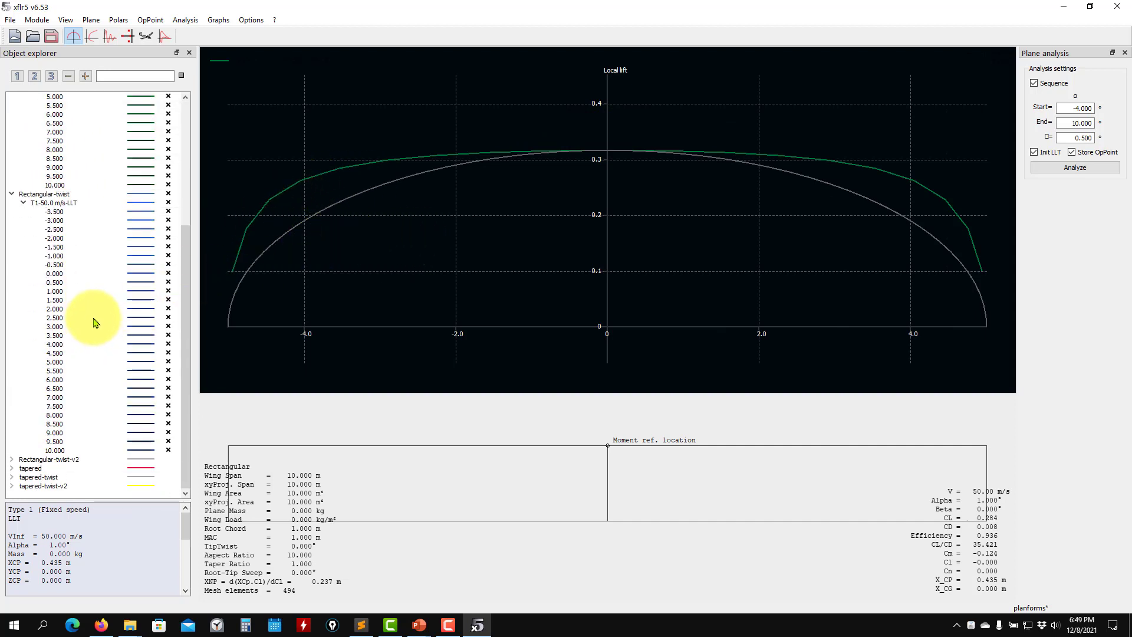
{"action": "left_click", "coordinate": [79, 293]}
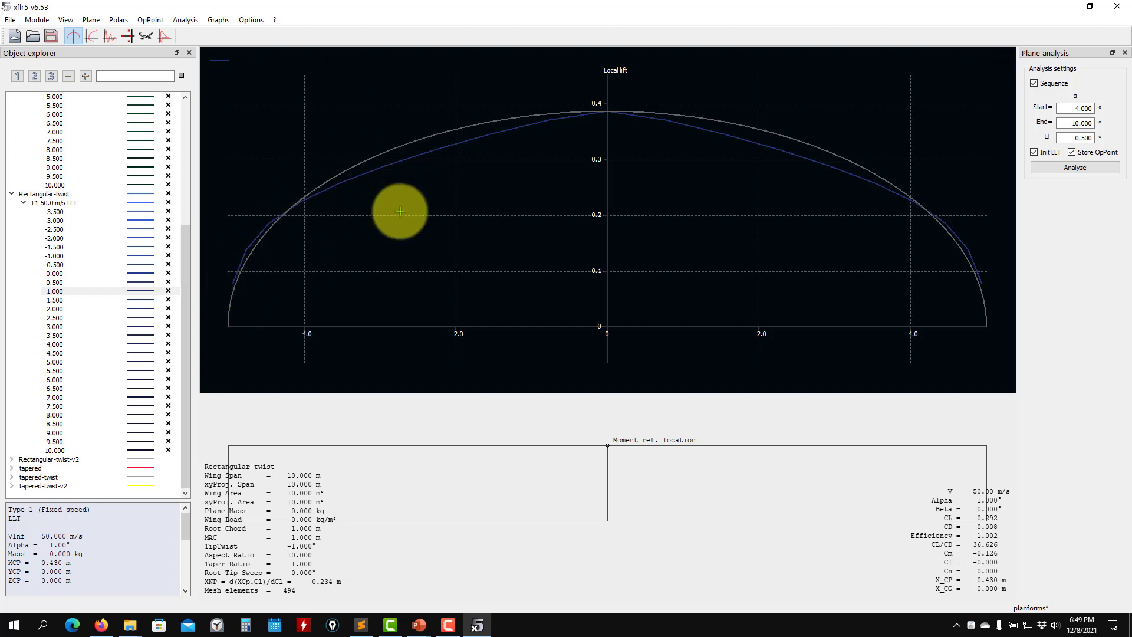
Set the elliptic target curve's Cl adjustment to Wing CL on the Local lift graph
{"action": "right_click", "coordinate": [400, 211]}
{"action": "left_click", "coordinate": [447, 320]}
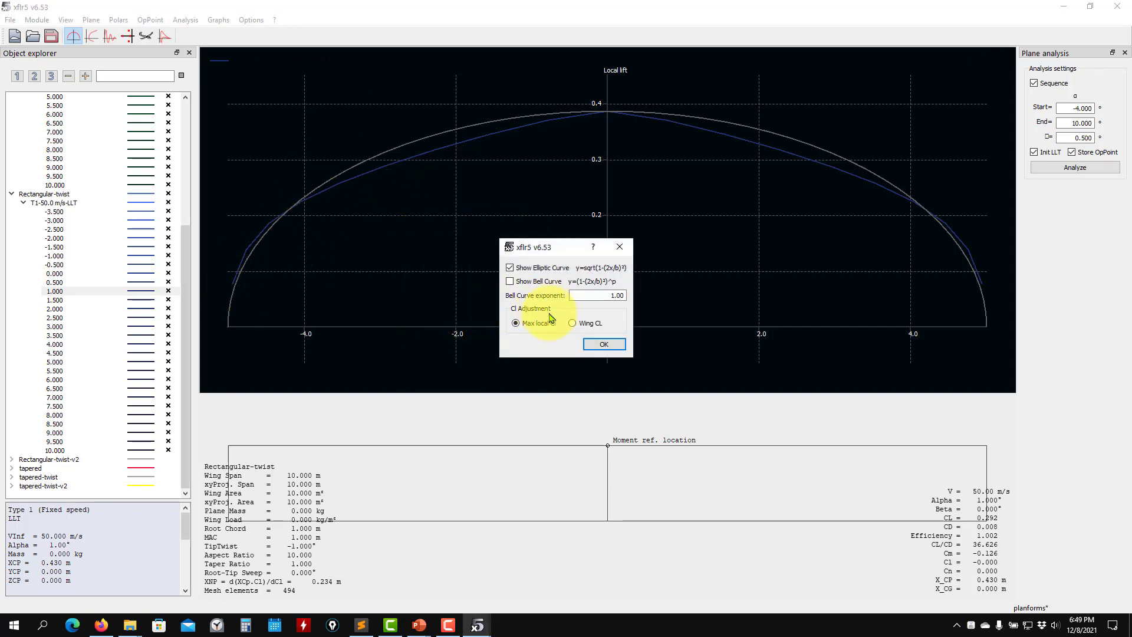
{"action": "left_click", "coordinate": [581, 325]}
{"action": "left_click", "coordinate": [601, 344]}
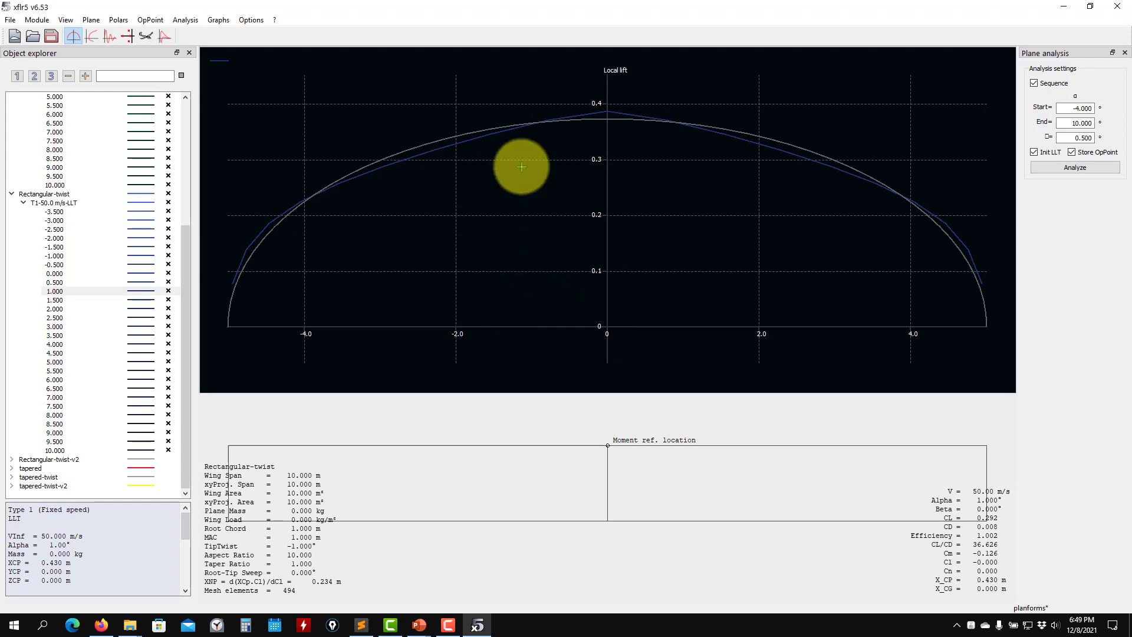
Check Rectangular and Rectangular-twist at 1.000° against the elliptic curve adjusted to Wing CL
{"action": "scroll", "coordinate": [78, 167], "scroll_direction": "up", "scroll_amount": 4}
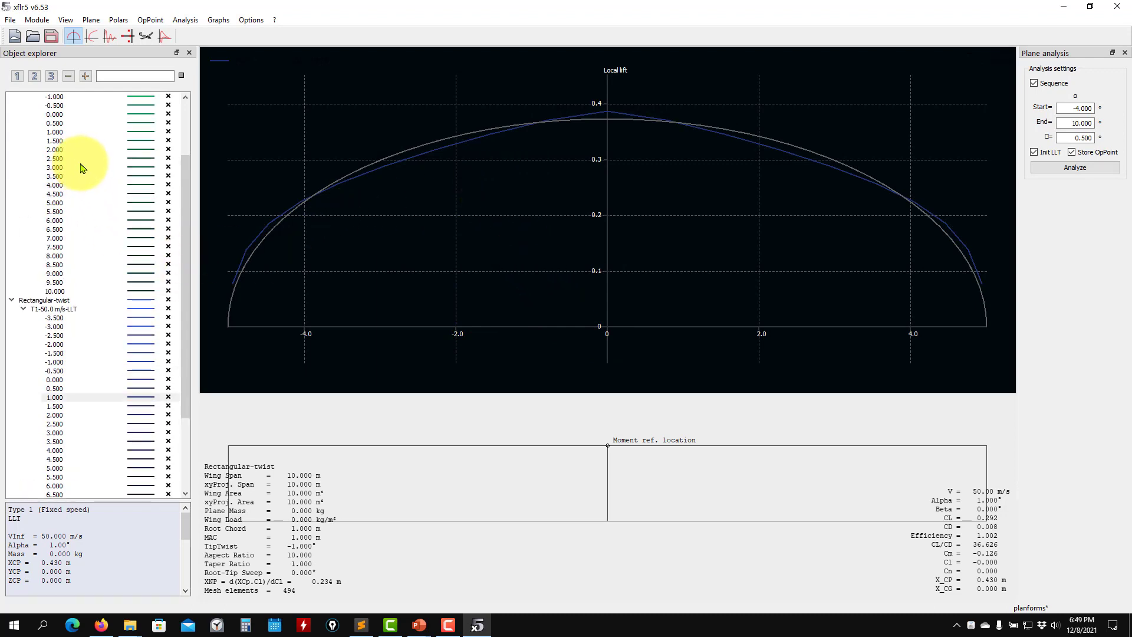
{"action": "left_click", "coordinate": [62, 135]}
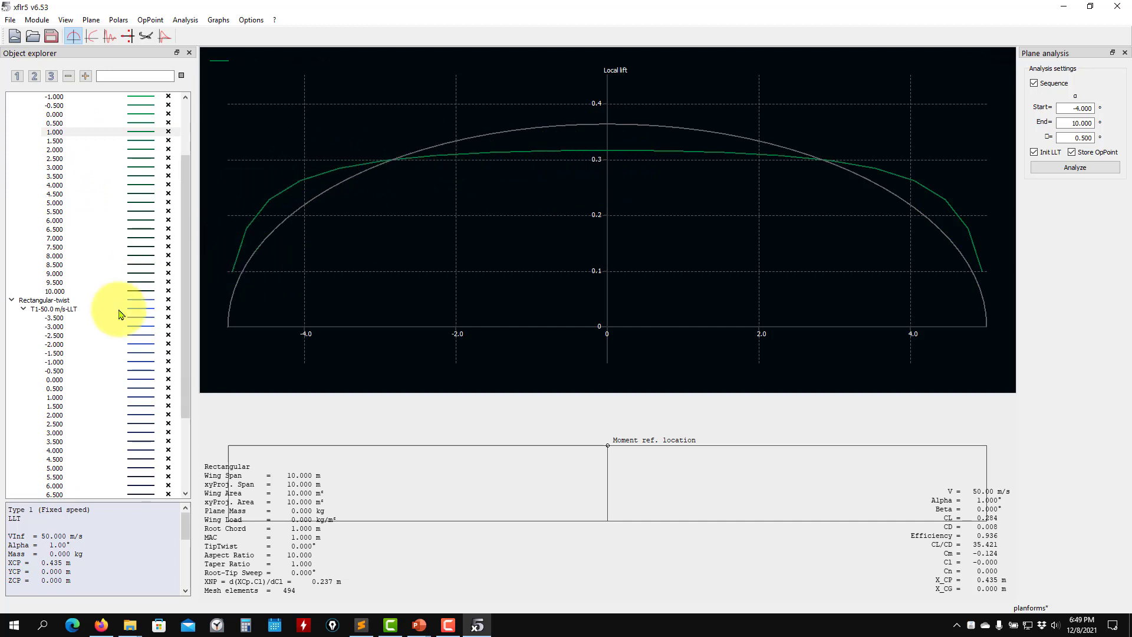
{"action": "scroll", "coordinate": [92, 341], "scroll_direction": "down", "scroll_amount": 3}
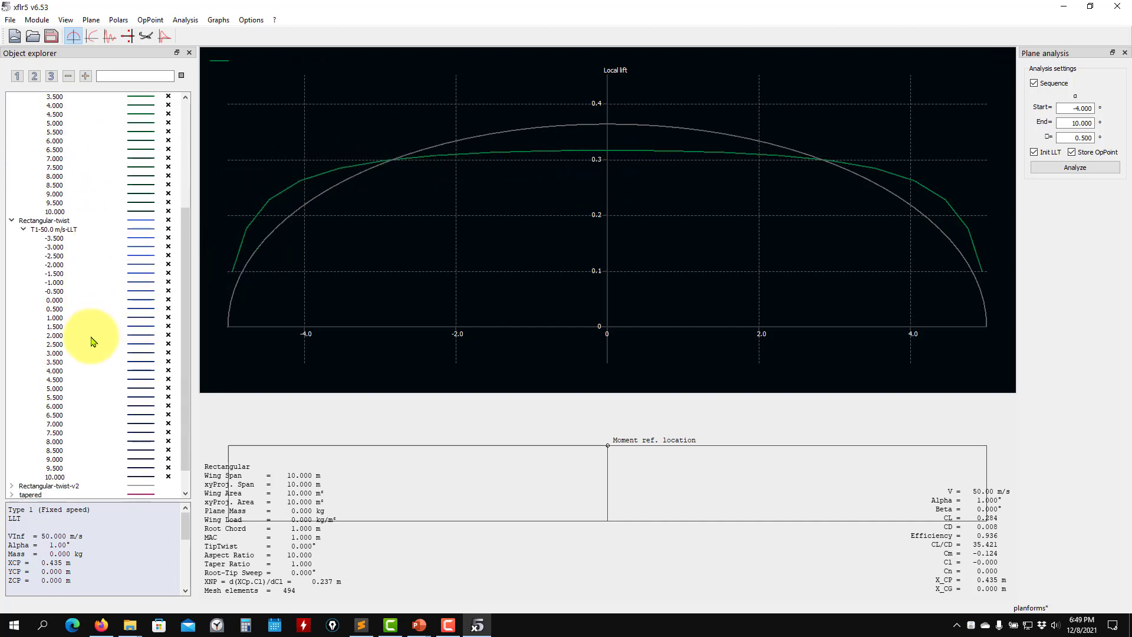
{"action": "left_click", "coordinate": [59, 318]}
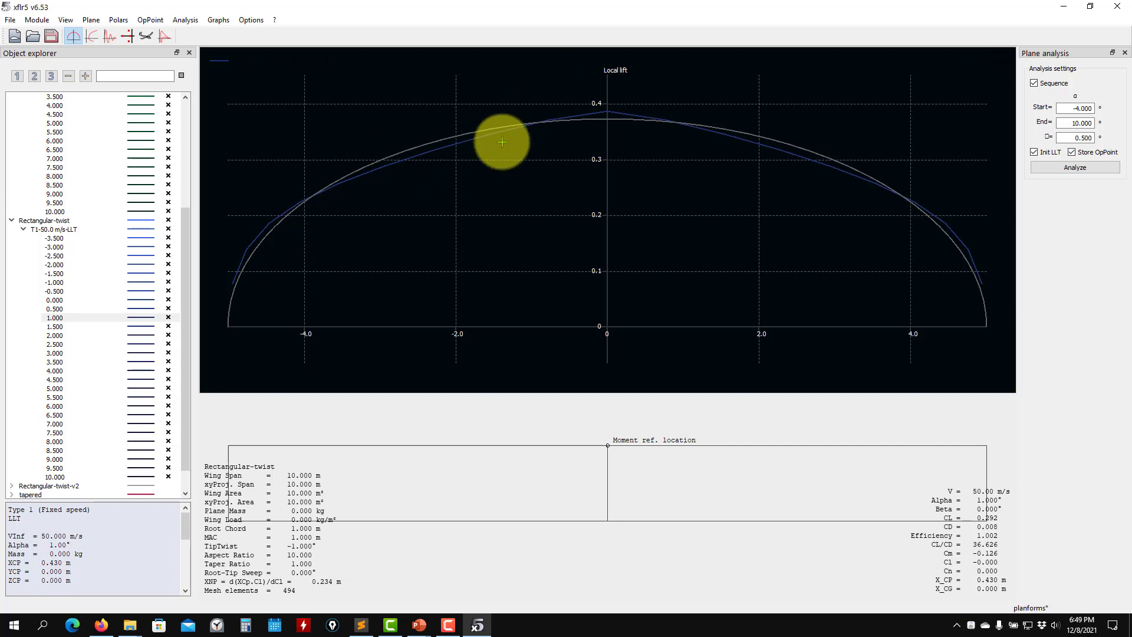
{"action": "scroll", "coordinate": [71, 265], "scroll_direction": "down", "scroll_amount": 1}
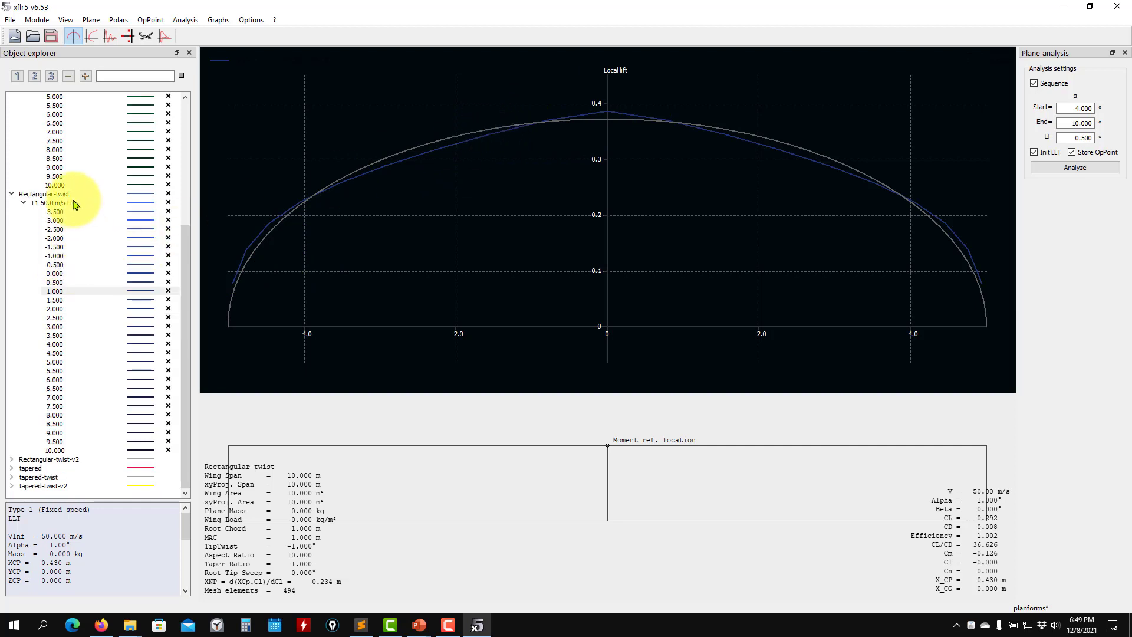
Open the main wing definition of the Rectangular-twist-v2 plane, examine its three sections, and close it without edits
{"action": "left_click", "coordinate": [21, 460]}
{"action": "scroll", "coordinate": [52, 442], "scroll_direction": "down", "scroll_amount": 1}
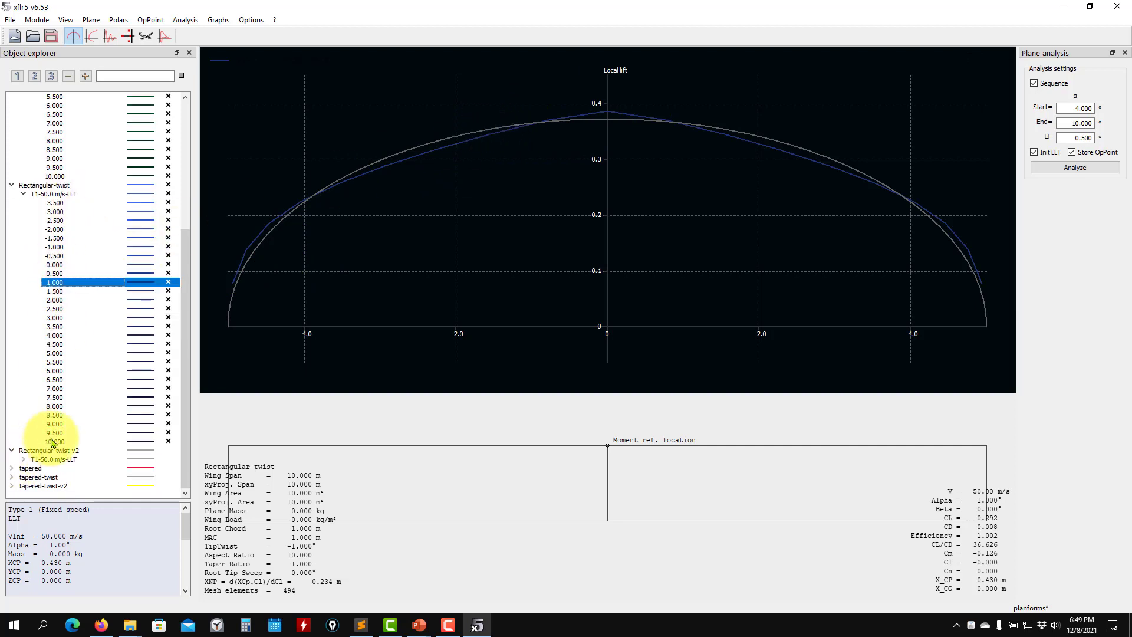
{"action": "left_click", "coordinate": [60, 452]}
{"action": "right_click", "coordinate": [60, 452]}
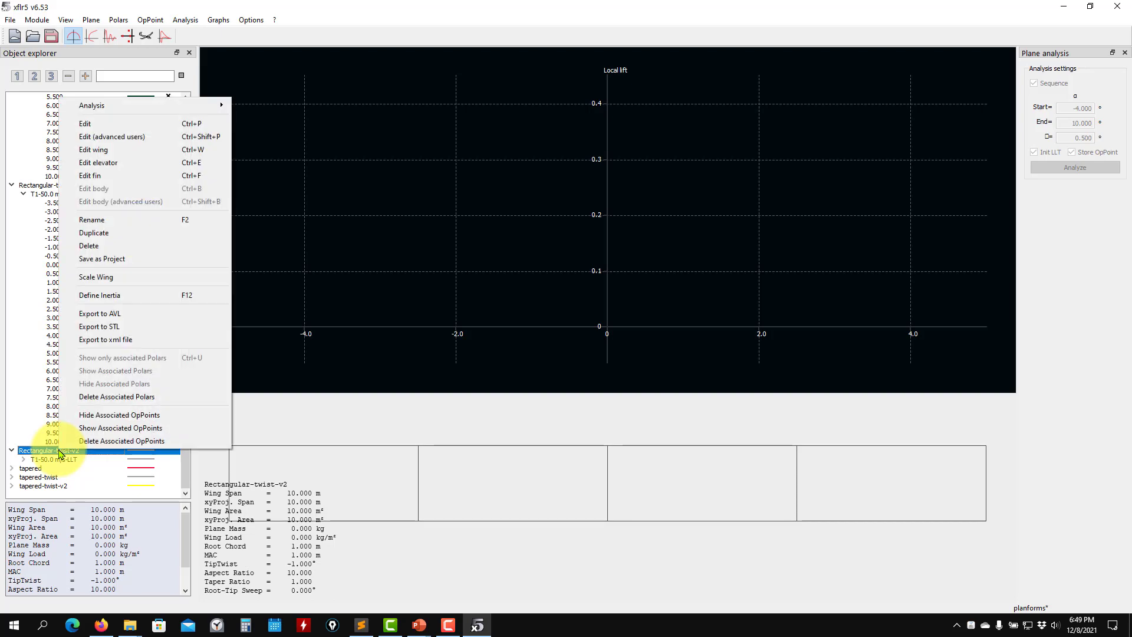
{"action": "left_click", "coordinate": [119, 156]}
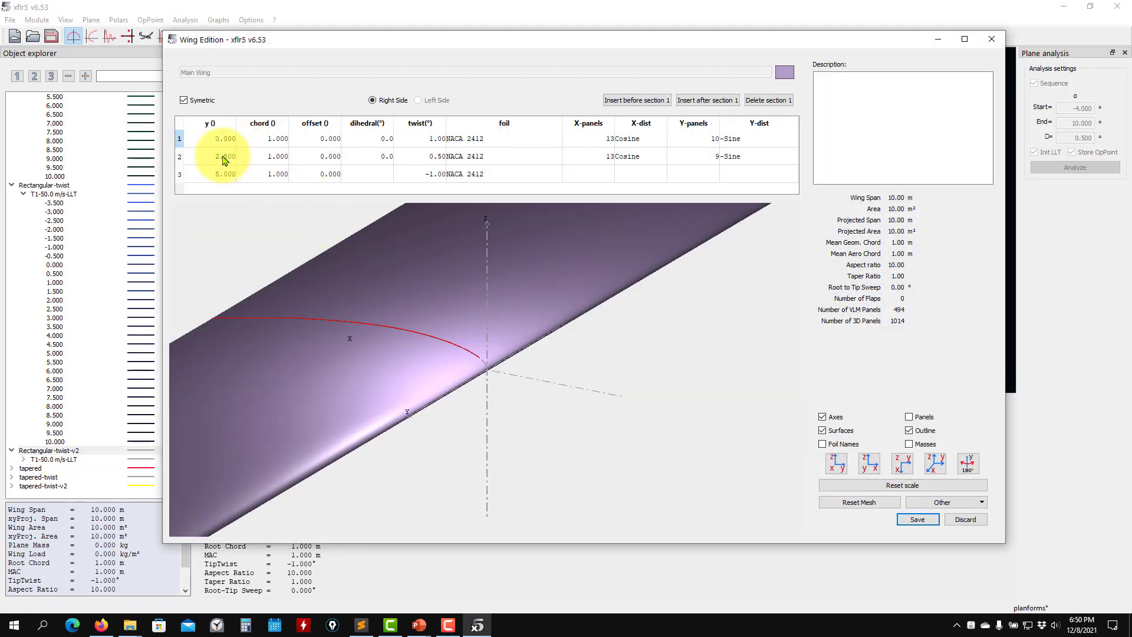
{"action": "left_click_drag", "start_coordinate": [279, 238], "coordinate": [425, 385]}
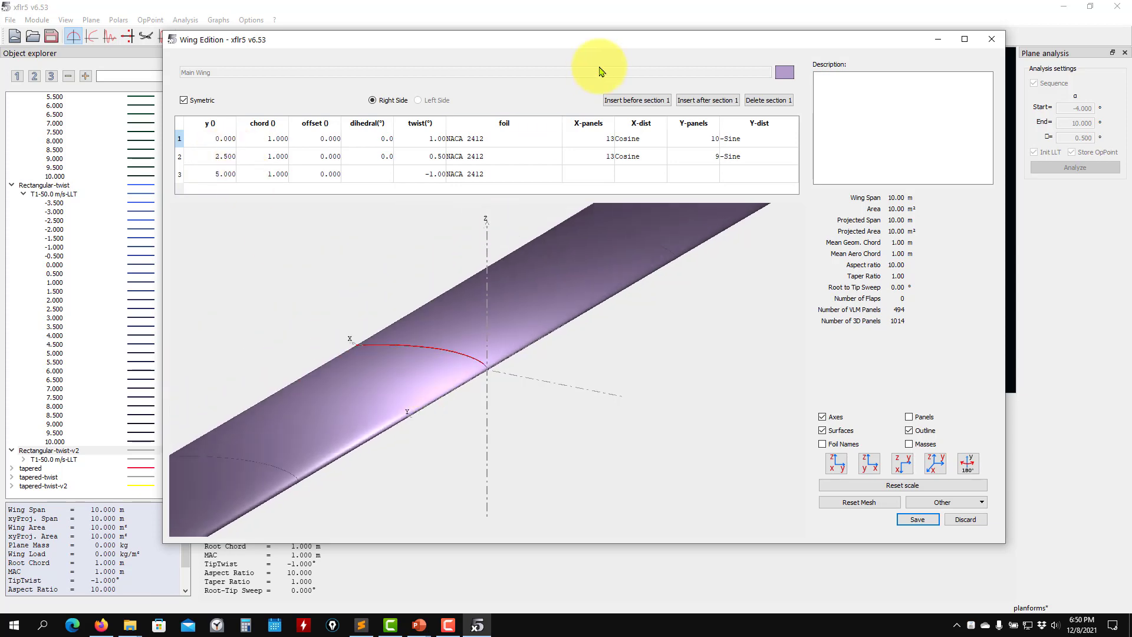
{"action": "left_click", "coordinate": [991, 39]}
Recheck Rectangular-twist's Local lift at 1.000°, and review Rectangular-twist-v2's section twists again, saving the wing without edits
{"action": "left_click", "coordinate": [54, 282]}
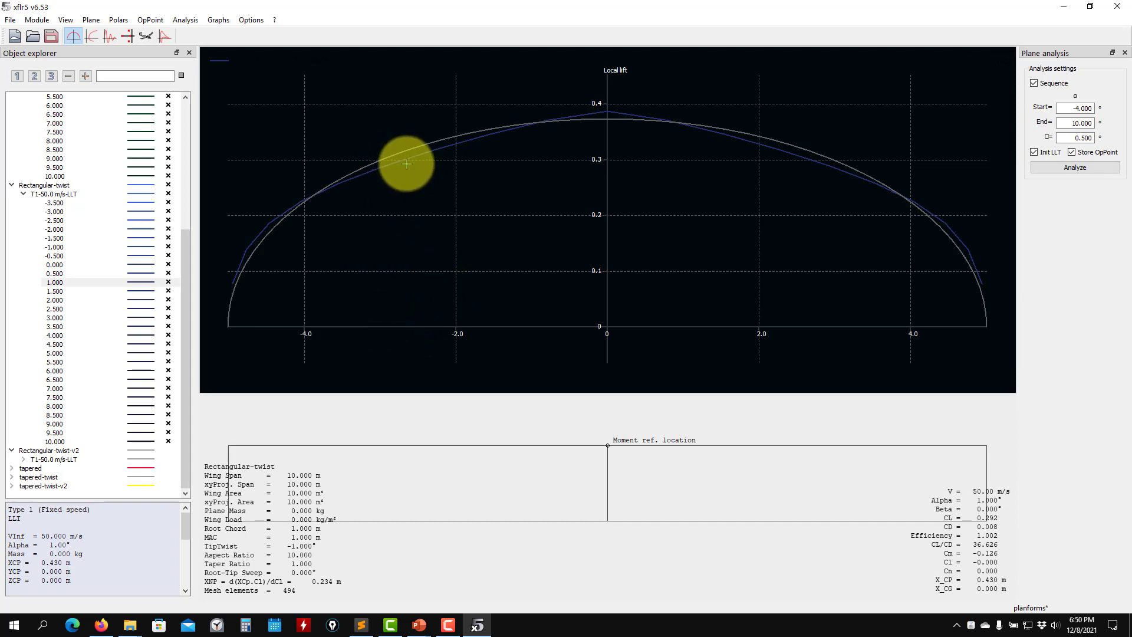
{"action": "left_click", "coordinate": [58, 450]}
{"action": "right_click", "coordinate": [57, 450]}
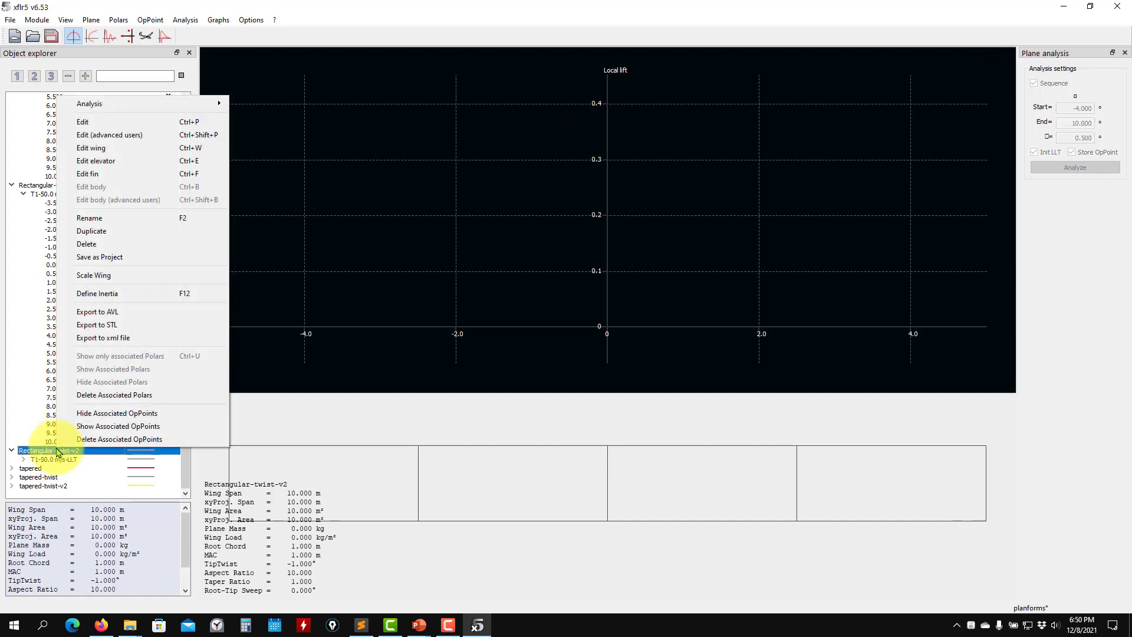
{"action": "left_click", "coordinate": [104, 148]}
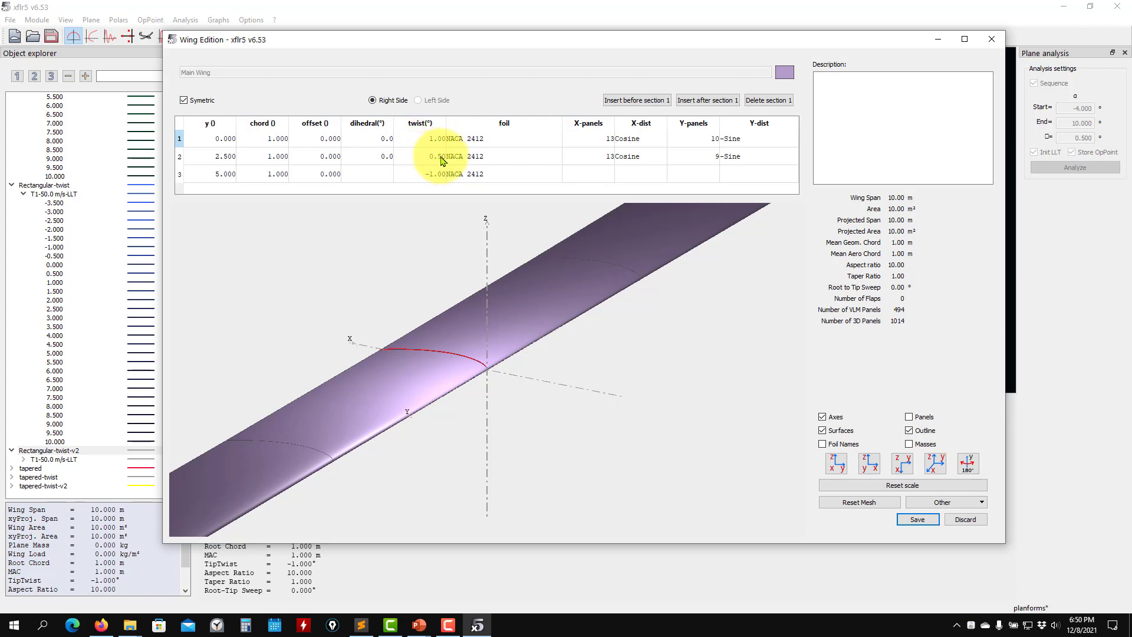
{"action": "scroll", "coordinate": [461, 372], "scroll_direction": "down", "scroll_amount": 4}
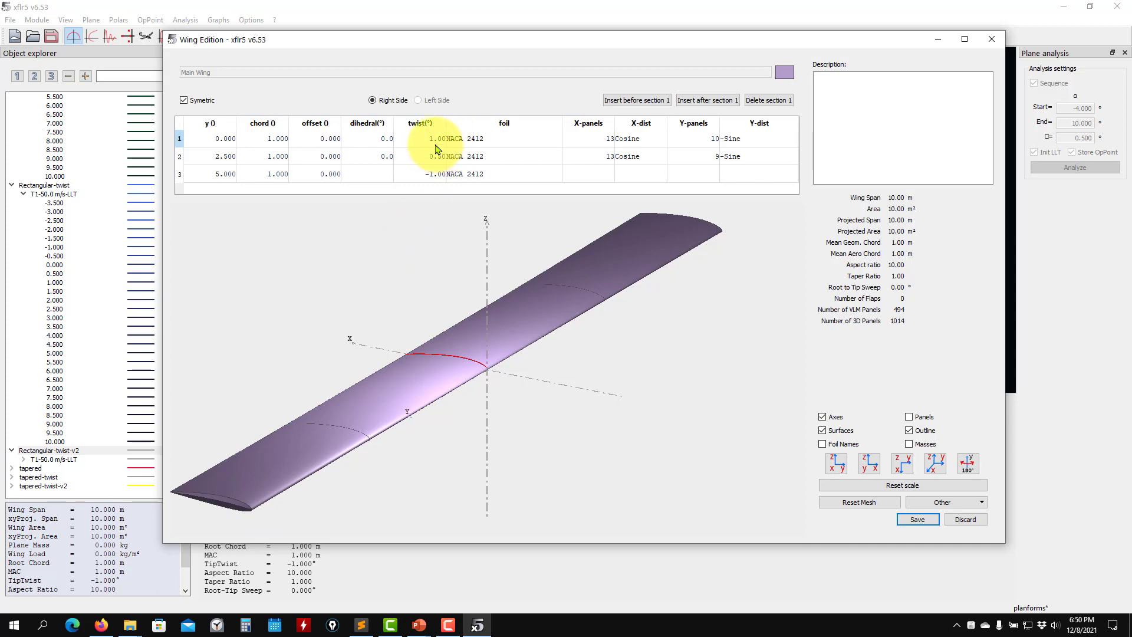
{"action": "left_click", "coordinate": [916, 519]}
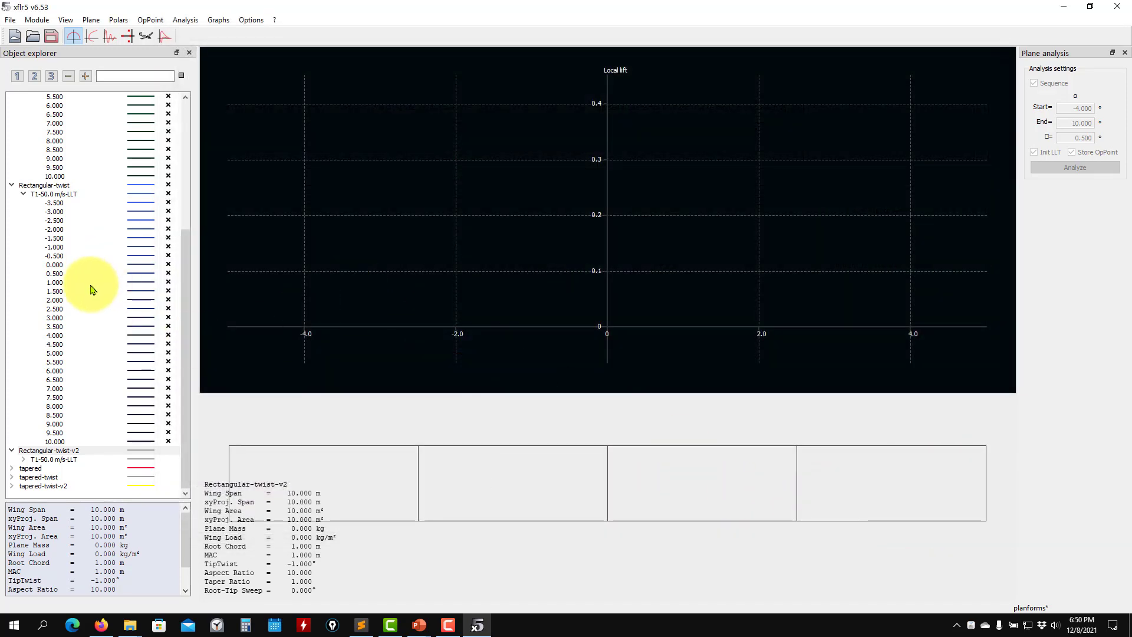
Make Rectangular-twist-v2's curves visible and plot its T1-50.0 m/s-LLT 1.000° operating point on the Local lift graph
{"action": "left_click", "coordinate": [36, 450]}
{"action": "scroll", "coordinate": [68, 430], "scroll_direction": "down", "scroll_amount": 9}
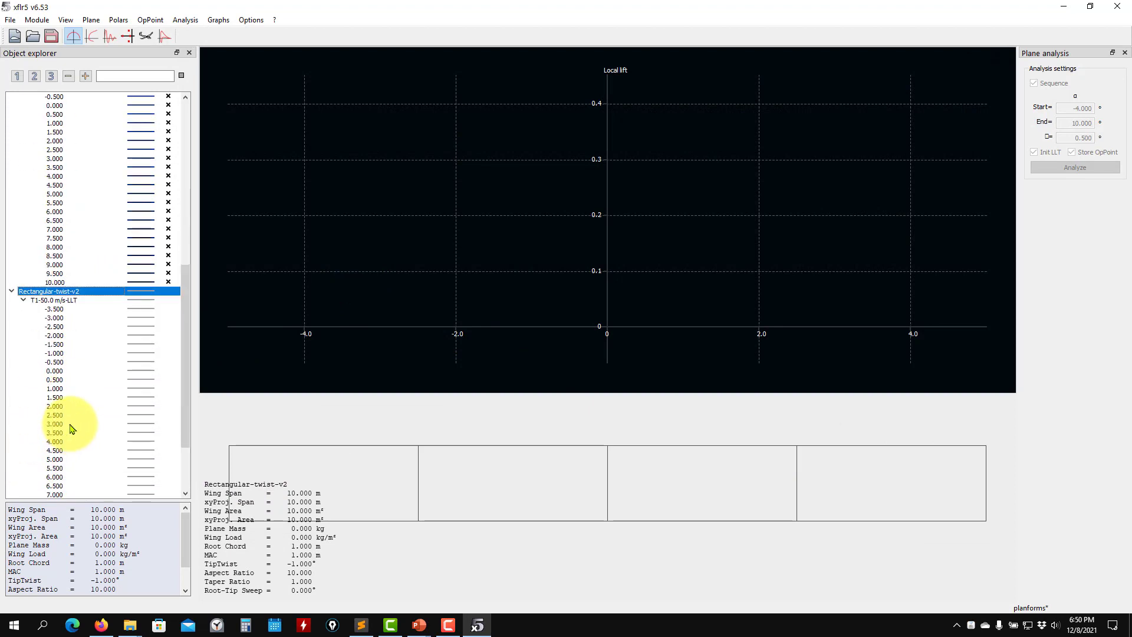
{"action": "left_click", "coordinate": [69, 309]}
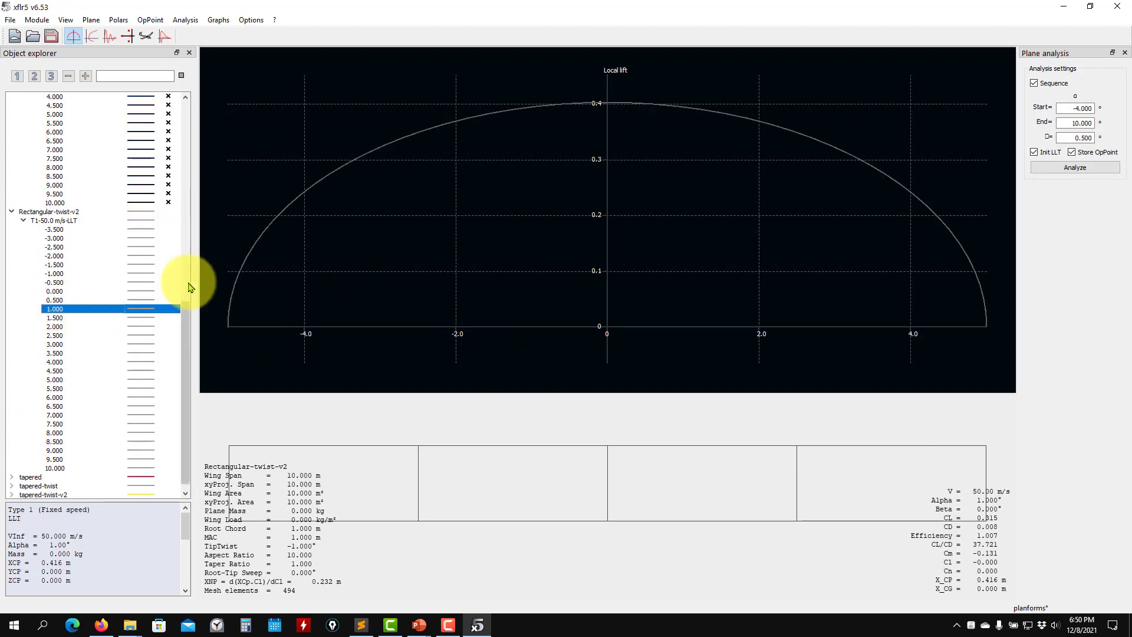
{"action": "left_click", "coordinate": [168, 212]}
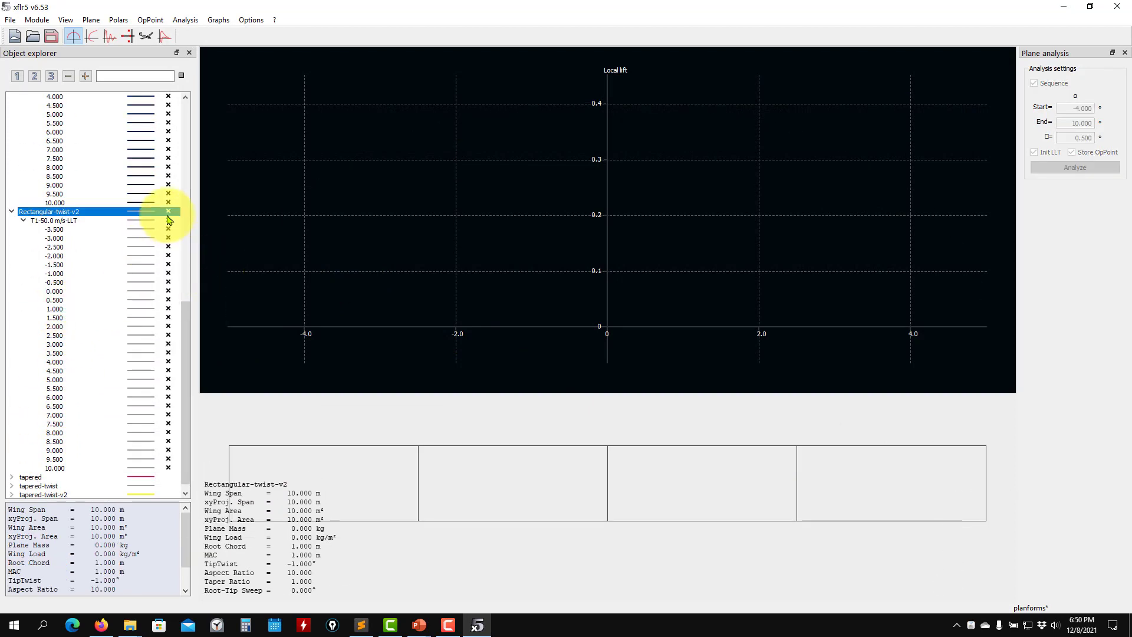
{"action": "left_click", "coordinate": [59, 308]}
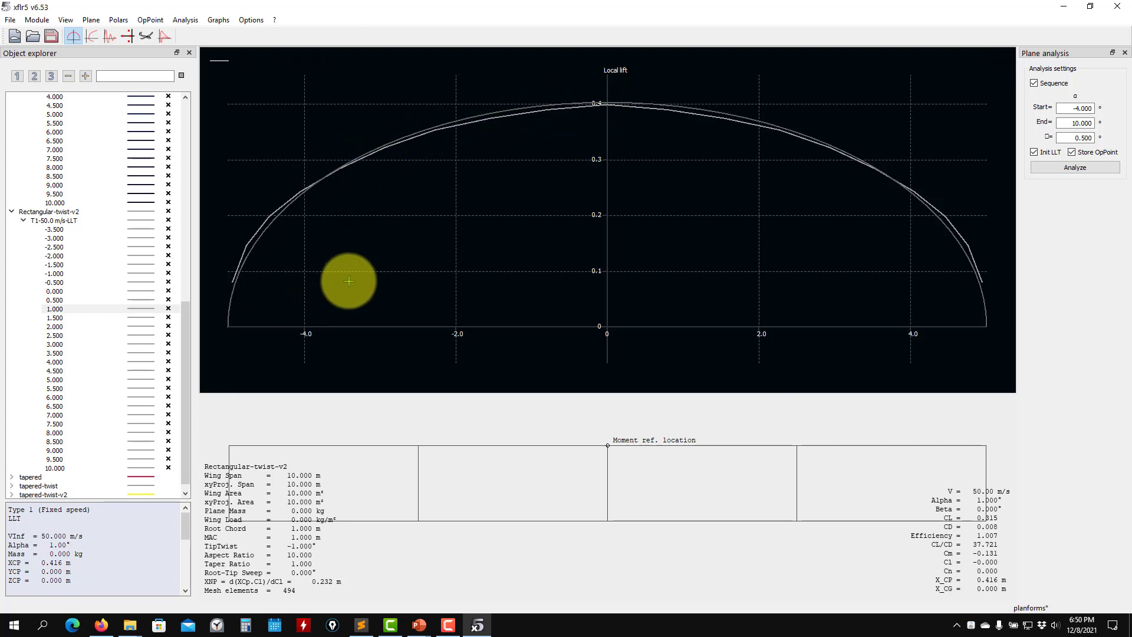
{"action": "scroll", "coordinate": [349, 281], "scroll_direction": "down", "scroll_amount": 3}
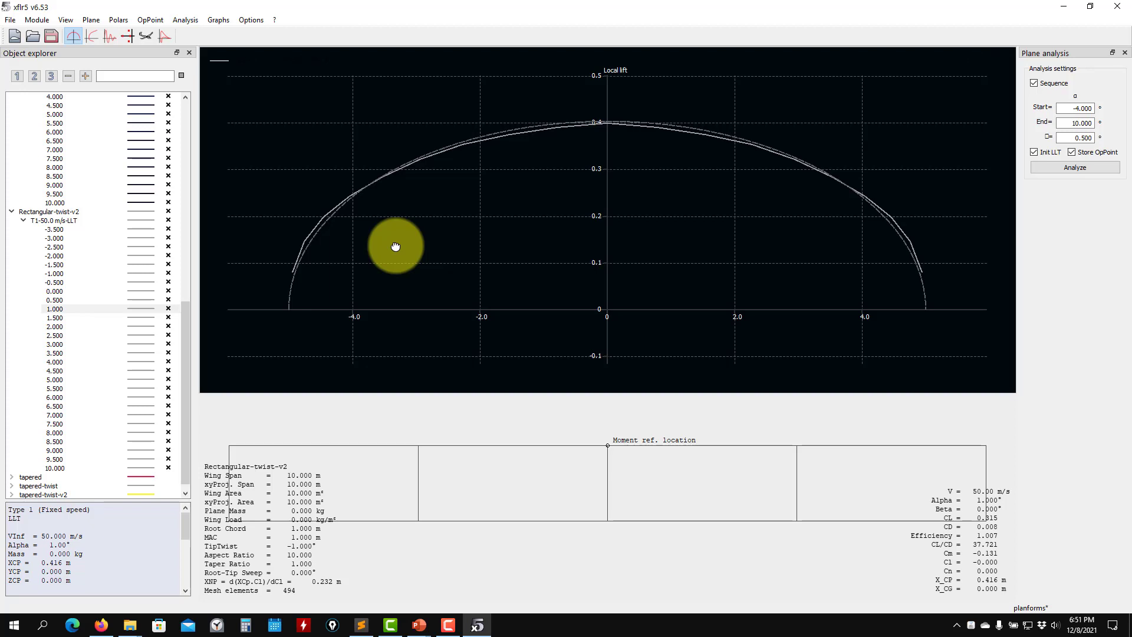
View the Cl graph alone, and display all graphs together with the Total Angle graph's scale reset
{"action": "key", "text": "2"}
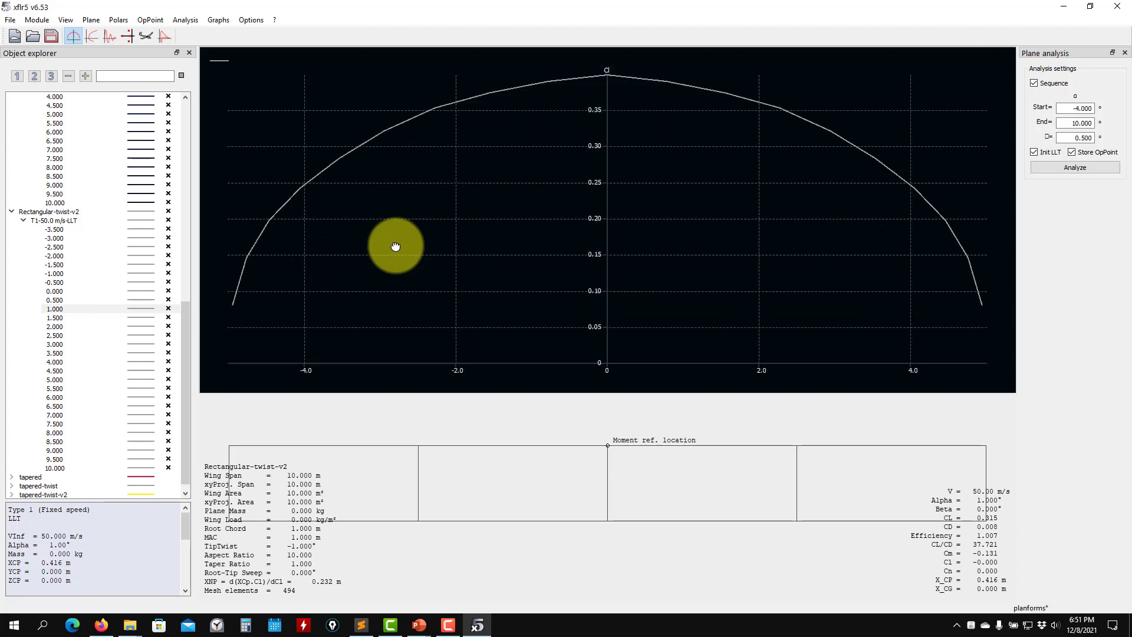
{"action": "left_click_drag", "start_coordinate": [395, 247], "coordinate": [413, 280]}
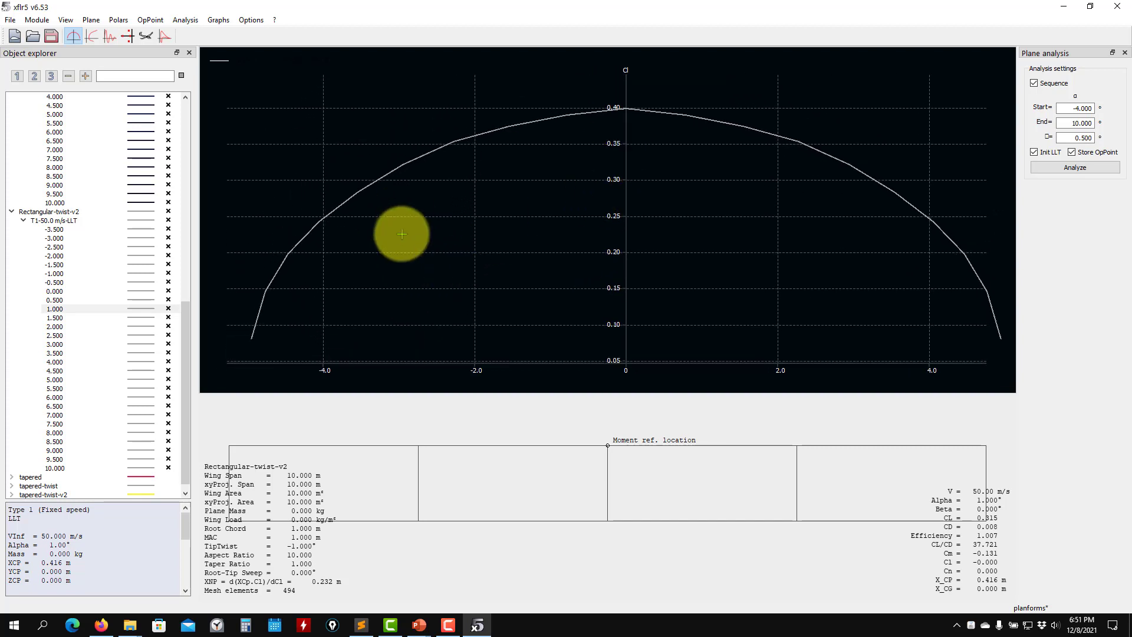
{"action": "left_click", "coordinate": [217, 19]}
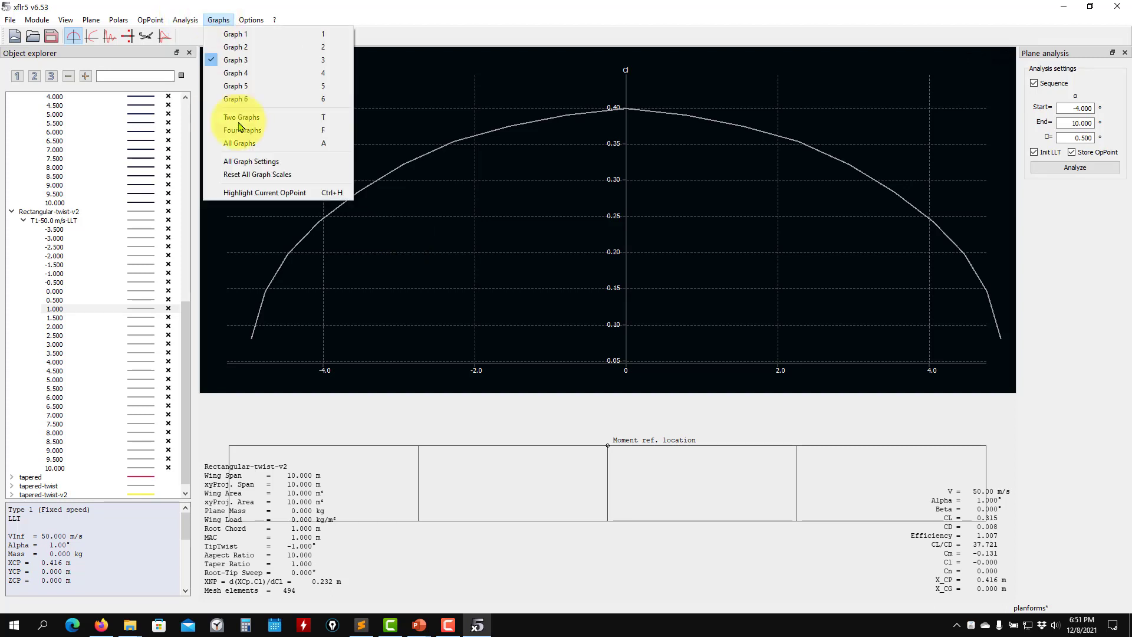
{"action": "left_click", "coordinate": [239, 143]}
{"action": "left_click_drag", "start_coordinate": [749, 181], "coordinate": [742, 190]}
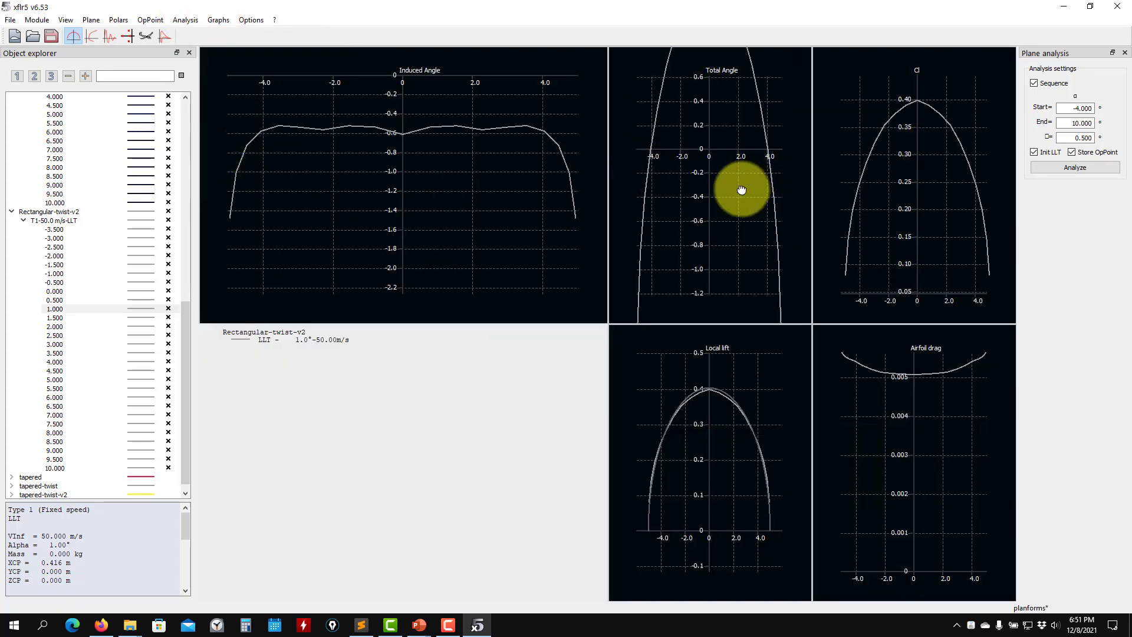
{"action": "key", "text": "r"}
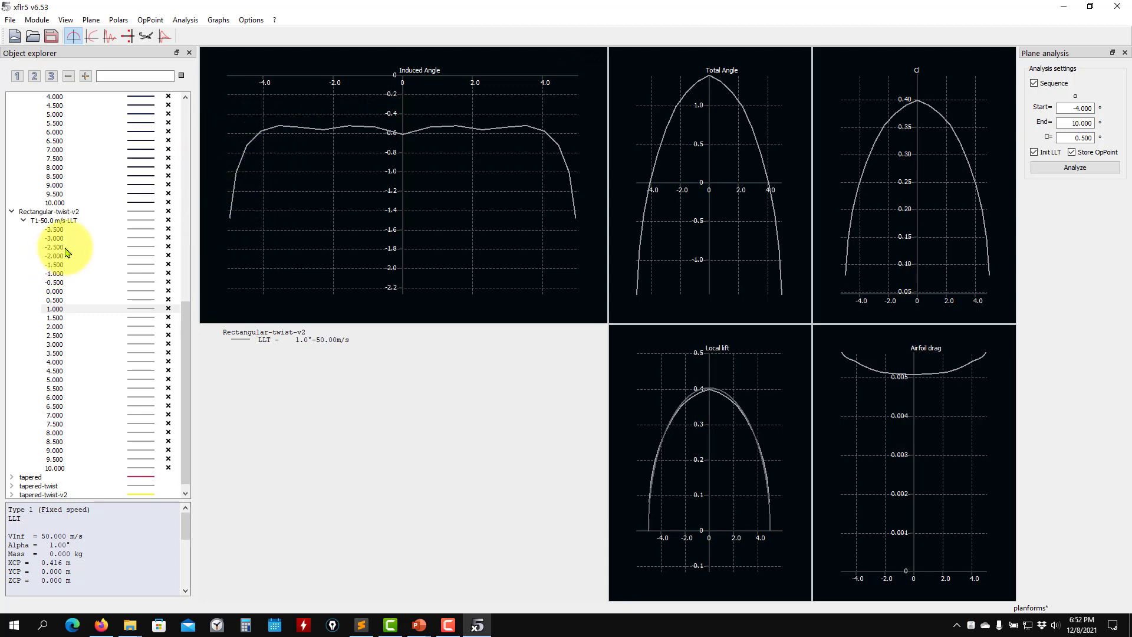
Compare the graphs of the 1.000° operating points of Rectangular-twist, Rectangular-twist-v2 and the plain Rectangular wing
{"action": "scroll", "coordinate": [71, 203], "scroll_direction": "up", "scroll_amount": 7}
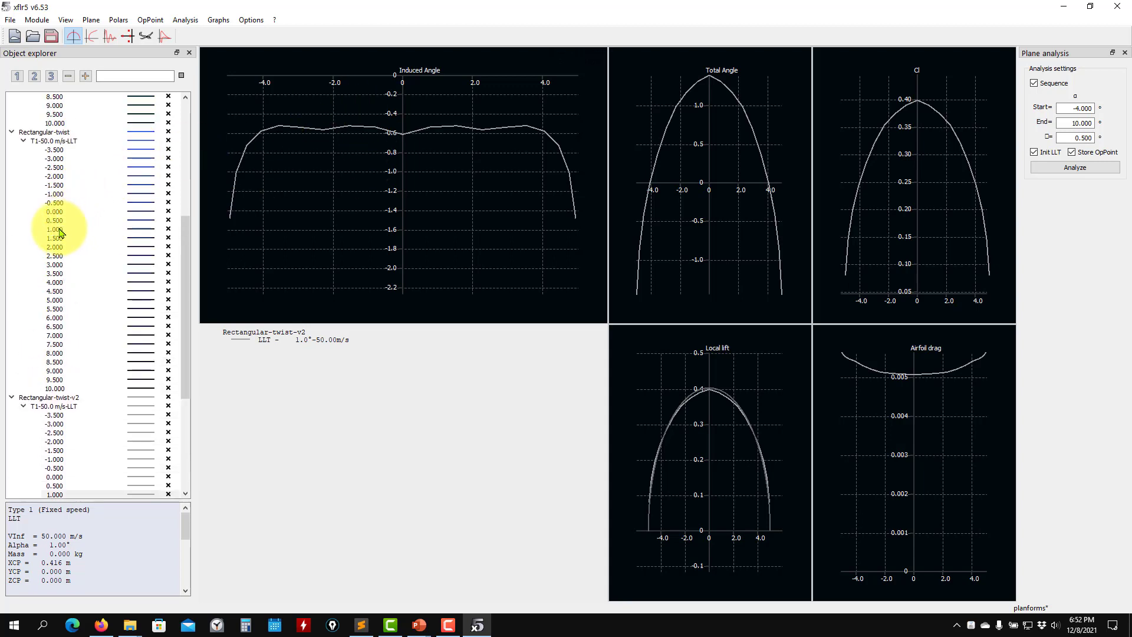
{"action": "left_click", "coordinate": [55, 229]}
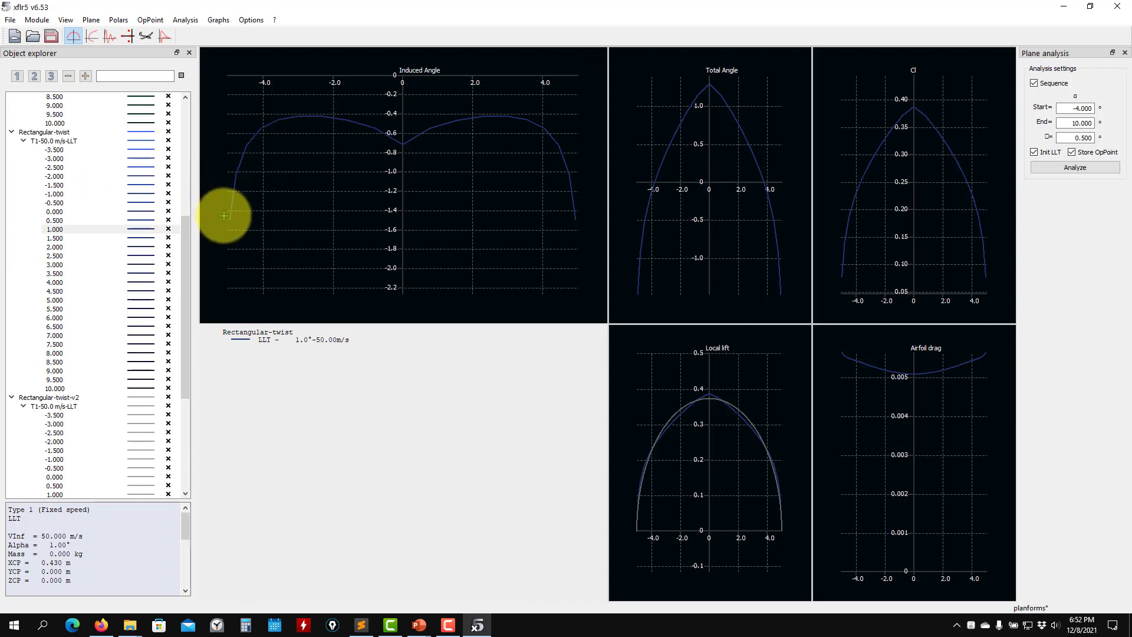
{"action": "scroll", "coordinate": [83, 283], "scroll_direction": "down", "scroll_amount": 7}
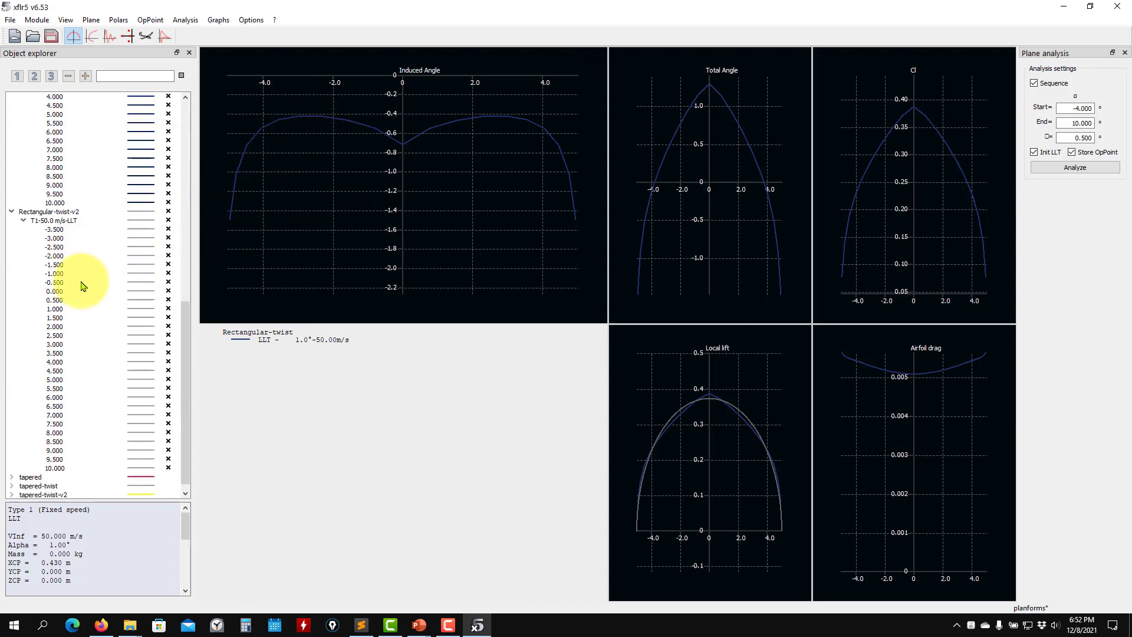
{"action": "left_click", "coordinate": [59, 309]}
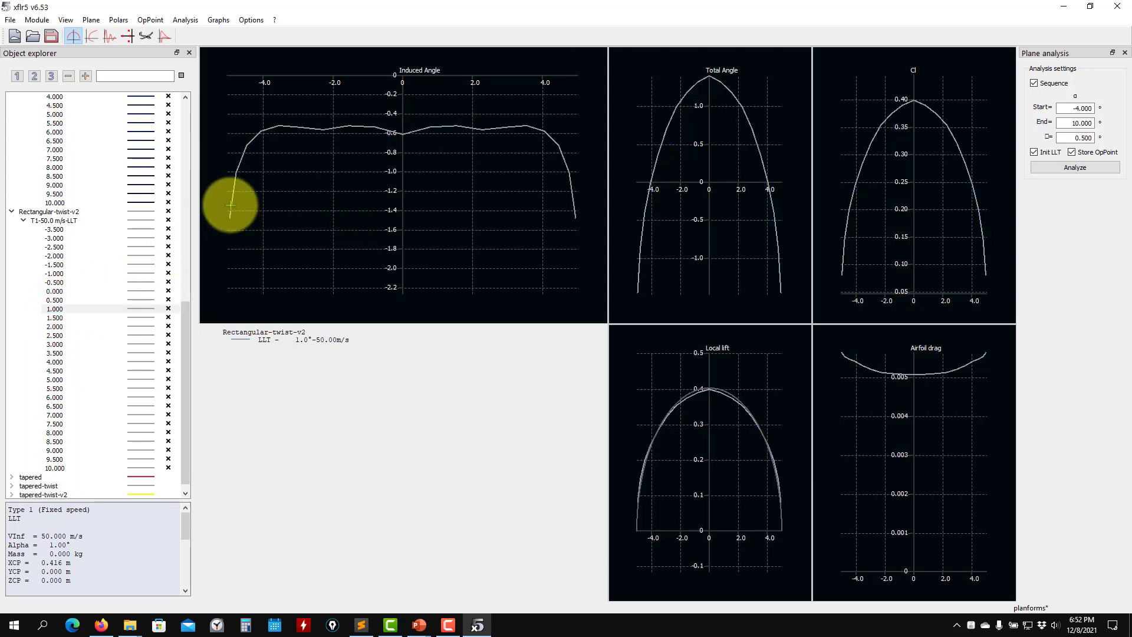
{"action": "scroll", "coordinate": [80, 243], "scroll_direction": "up", "scroll_amount": 16}
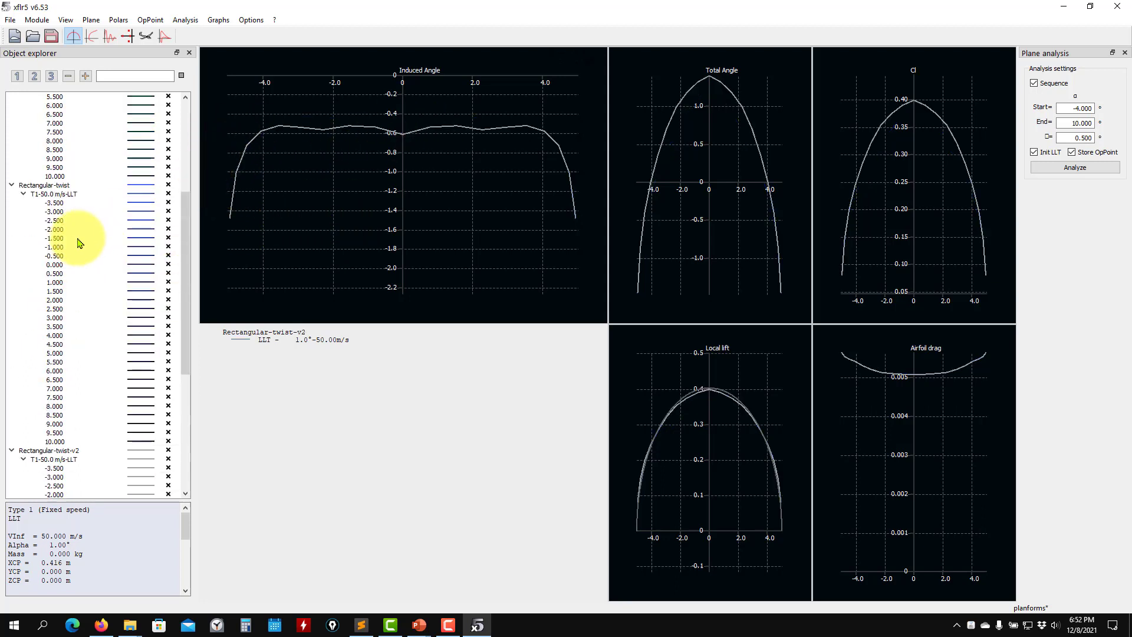
{"action": "left_click", "coordinate": [61, 202]}
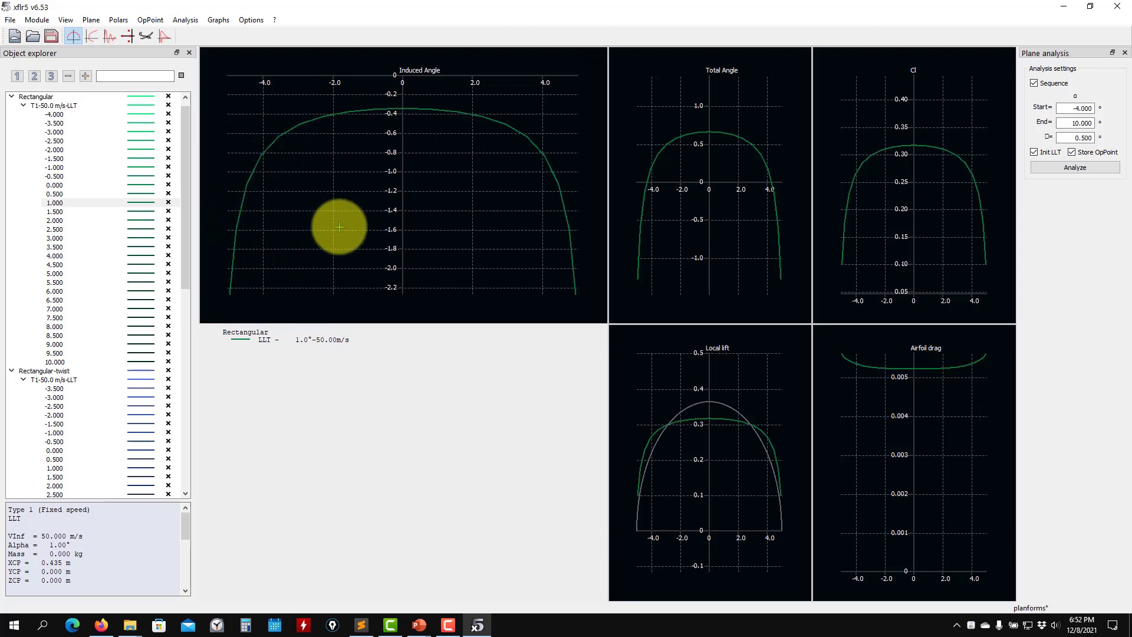
Review the 1.000° curves of Rectangular-twist and Rectangular-twist-v2 once more, and select the Rectangular plane's T1-50.0 m/s-LLT polar
{"action": "scroll", "coordinate": [88, 265], "scroll_direction": "down", "scroll_amount": 2}
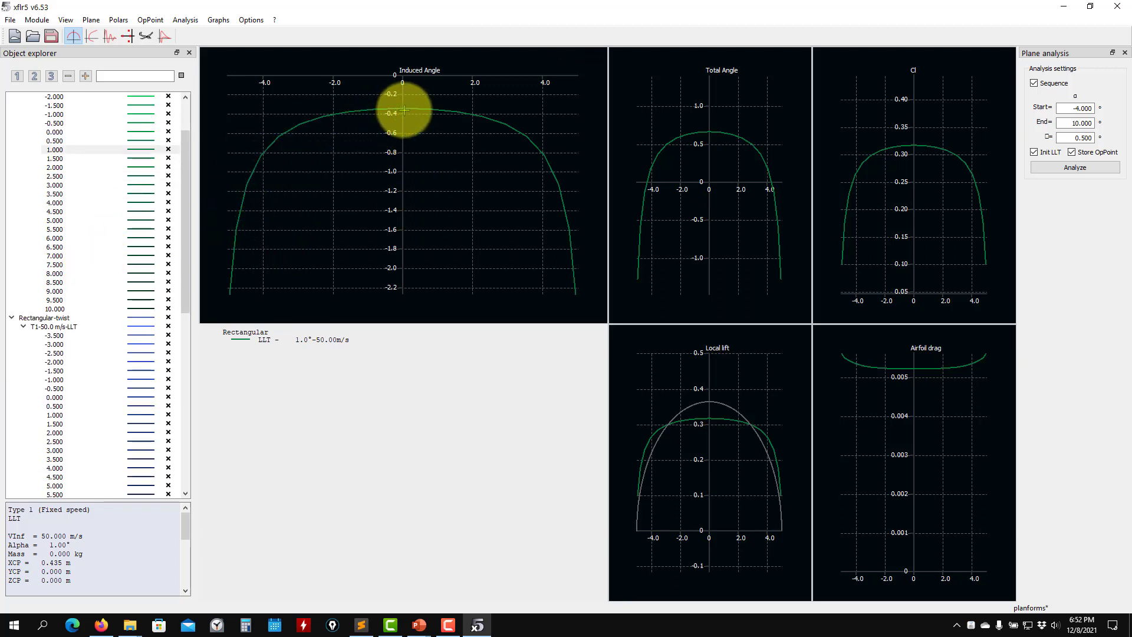
{"action": "scroll", "coordinate": [89, 318], "scroll_direction": "down", "scroll_amount": 5}
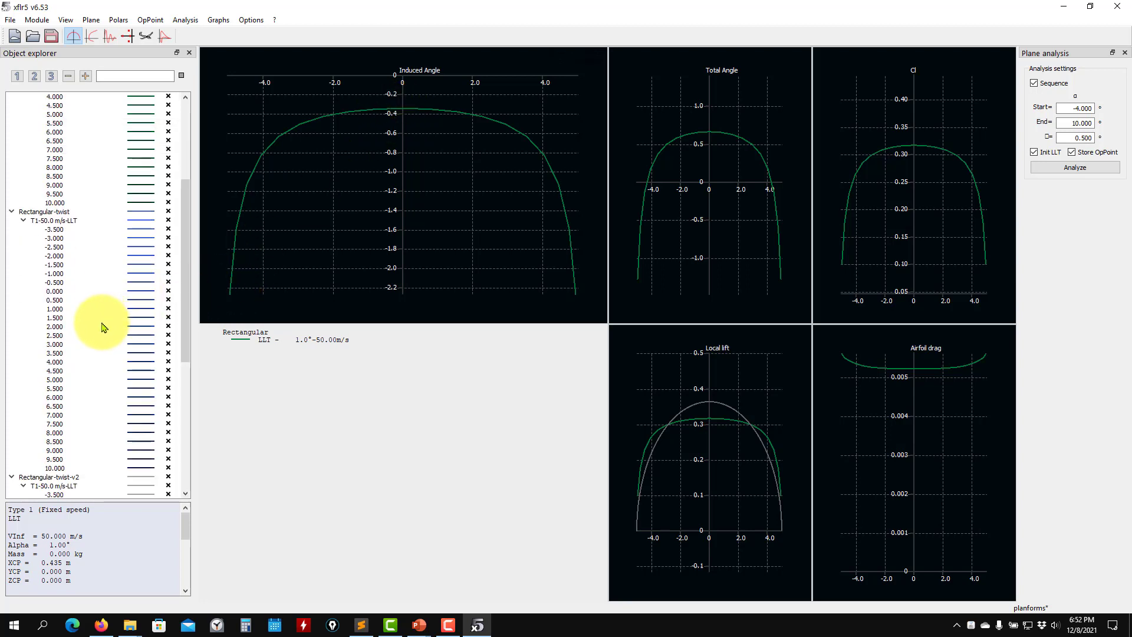
{"action": "left_click", "coordinate": [59, 282]}
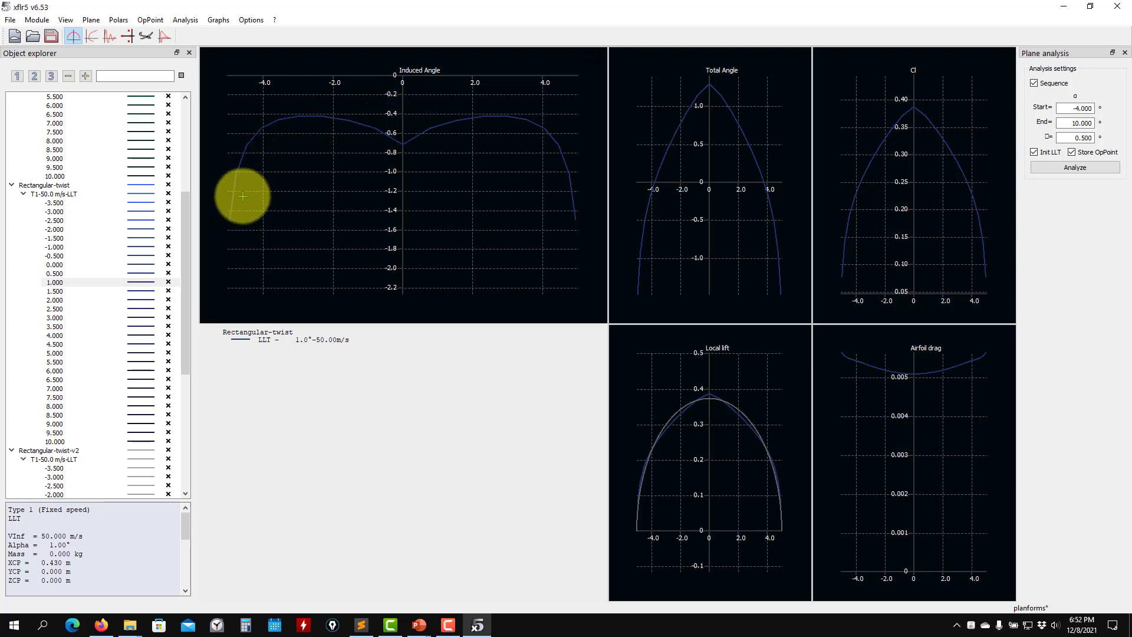
{"action": "scroll", "coordinate": [103, 415], "scroll_direction": "down", "scroll_amount": 2}
{"action": "scroll", "coordinate": [103, 415], "scroll_direction": "down", "scroll_amount": 3}
{"action": "left_click", "coordinate": [64, 415]}
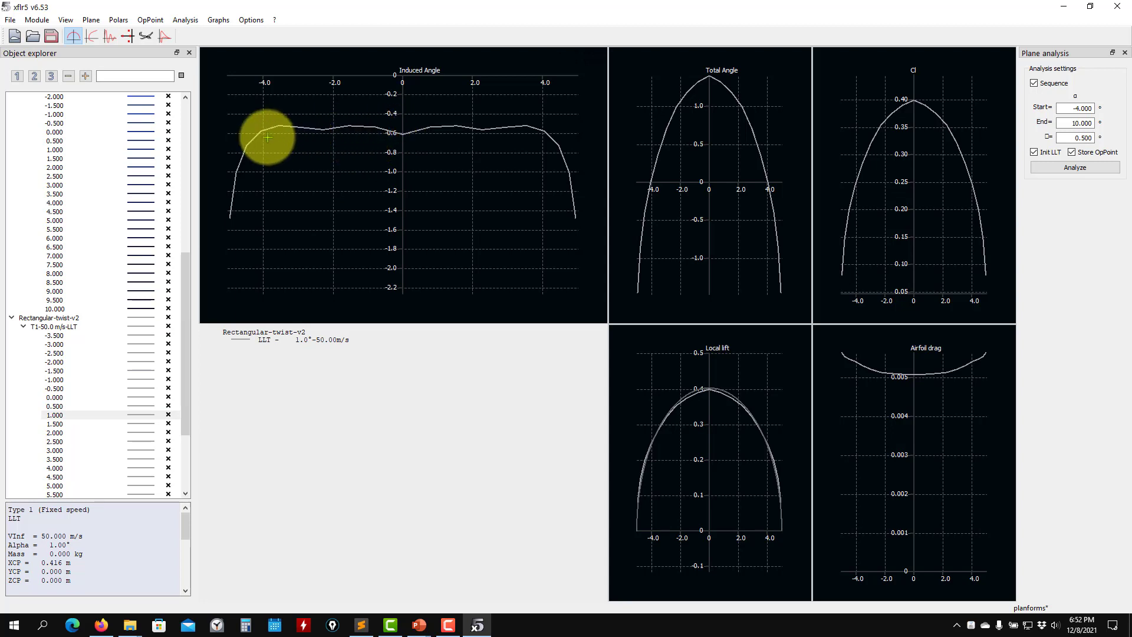
{"action": "scroll", "coordinate": [73, 177], "scroll_direction": "up", "scroll_amount": 9}
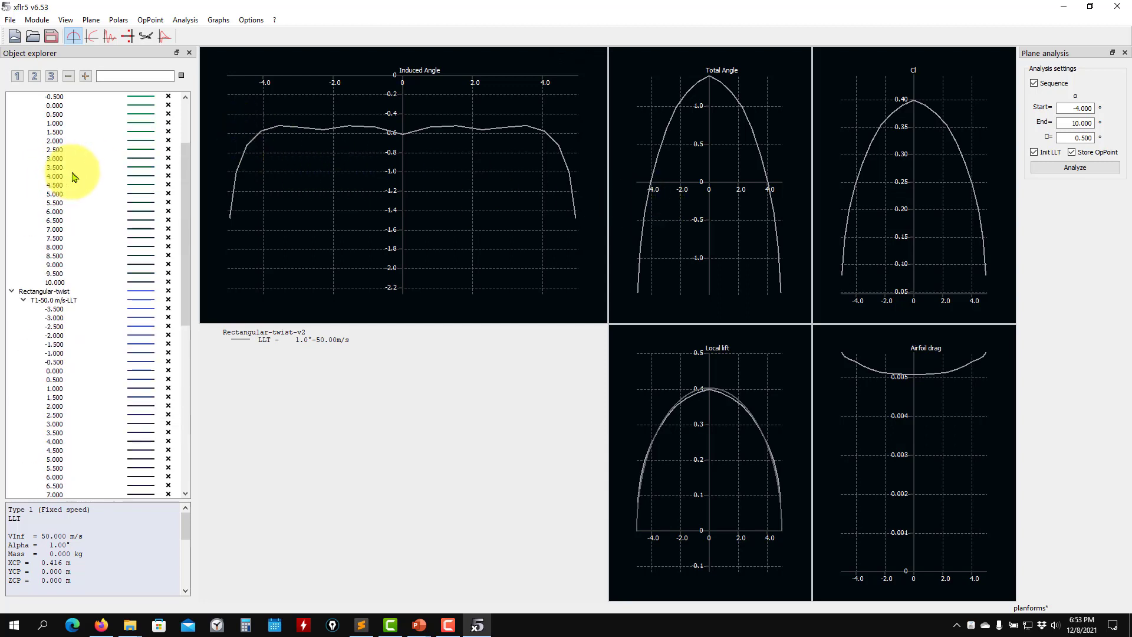
{"action": "scroll", "coordinate": [73, 177], "scroll_direction": "up", "scroll_amount": 4}
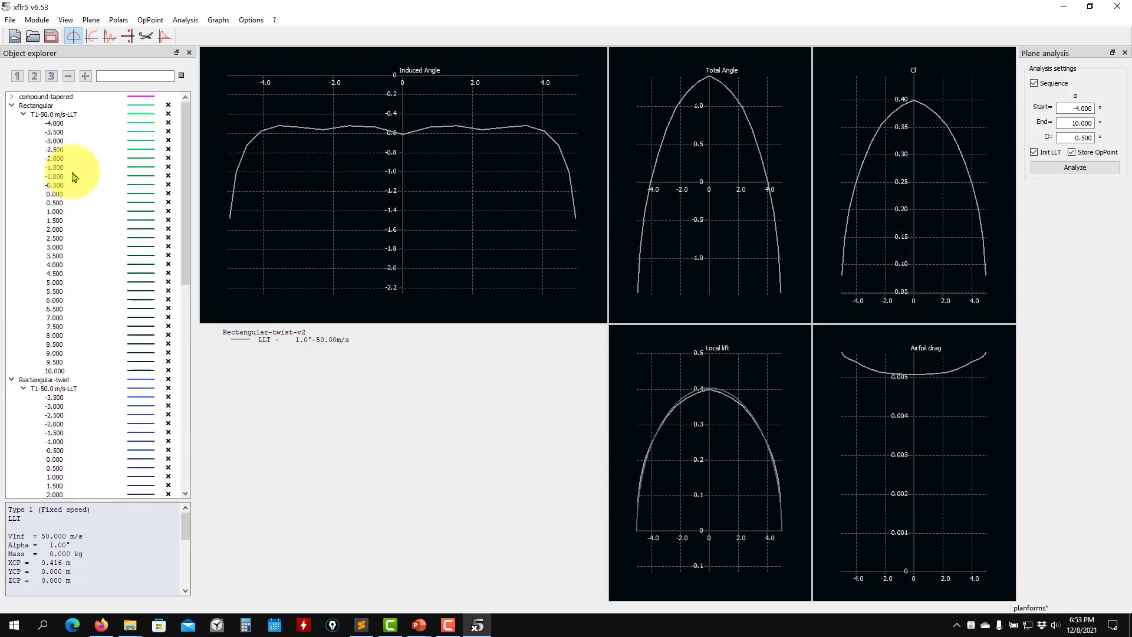
{"action": "left_click", "coordinate": [66, 115]}
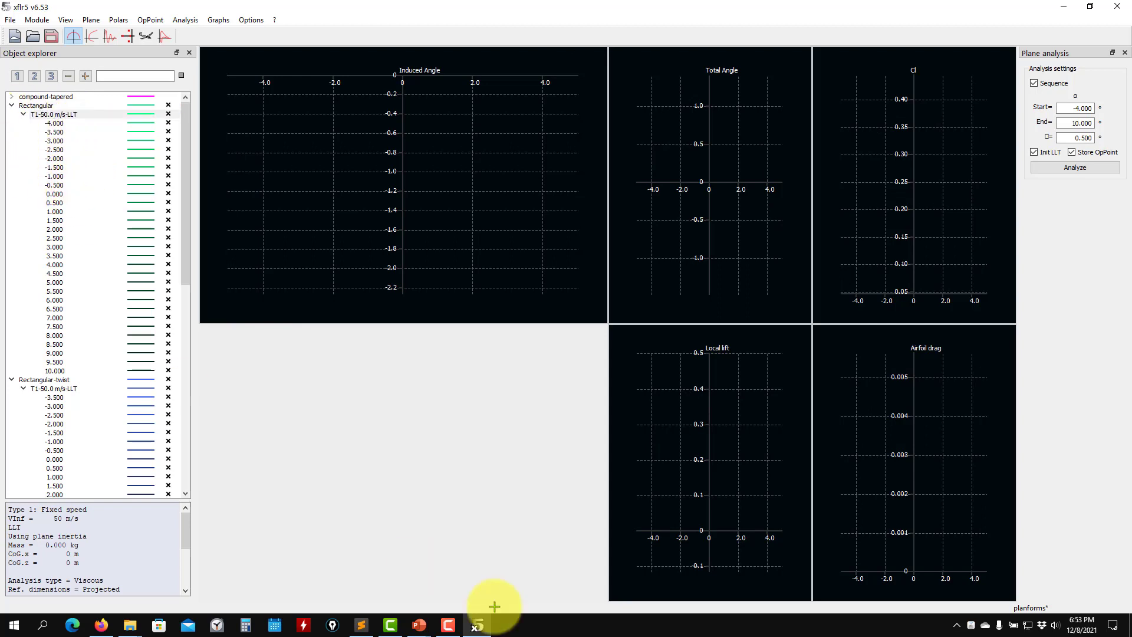
Switch to the rectangular_tapered folder window in File Explorer and go up to the aerodynamics_course_UNIGE folder
{"action": "mouse_move", "coordinate": [129, 623]}
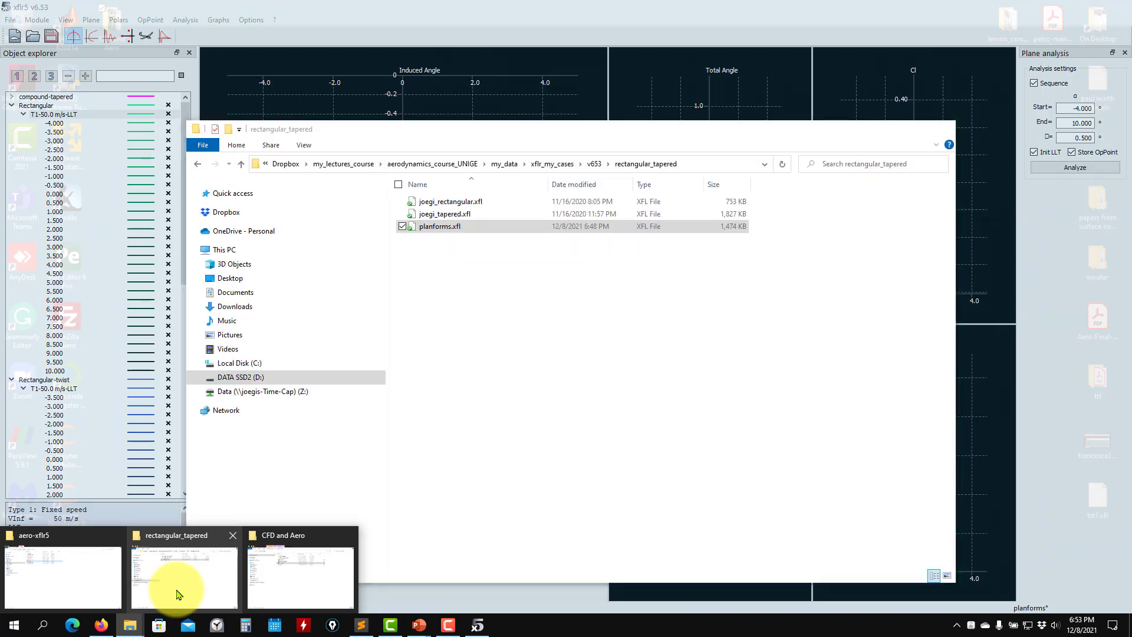
{"action": "left_click", "coordinate": [177, 593]}
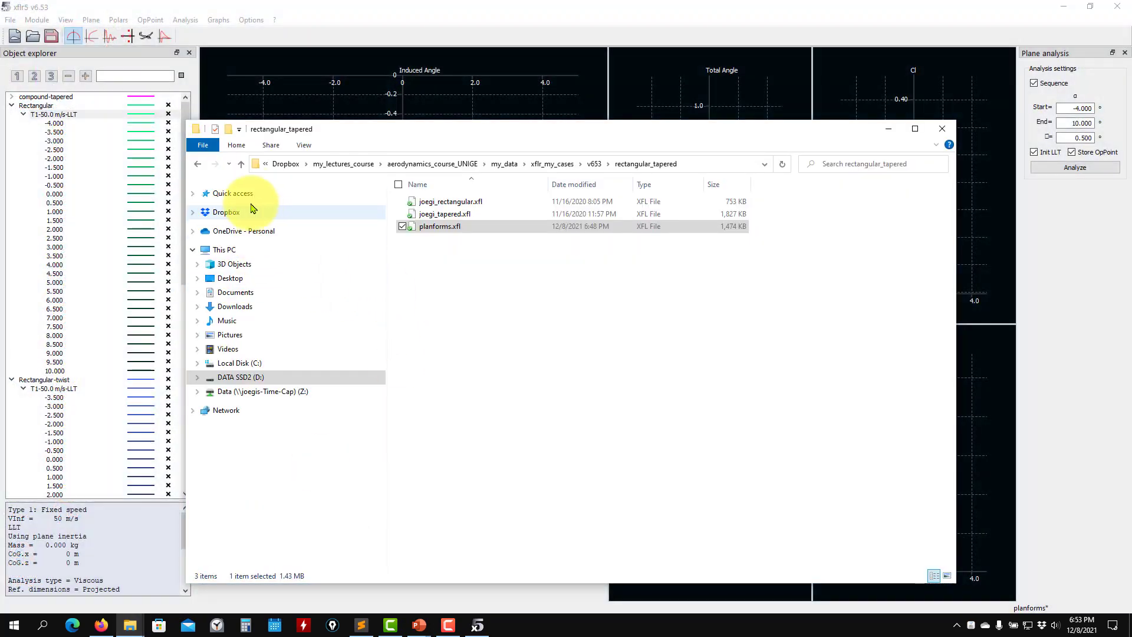
{"action": "left_click", "coordinate": [241, 166]}
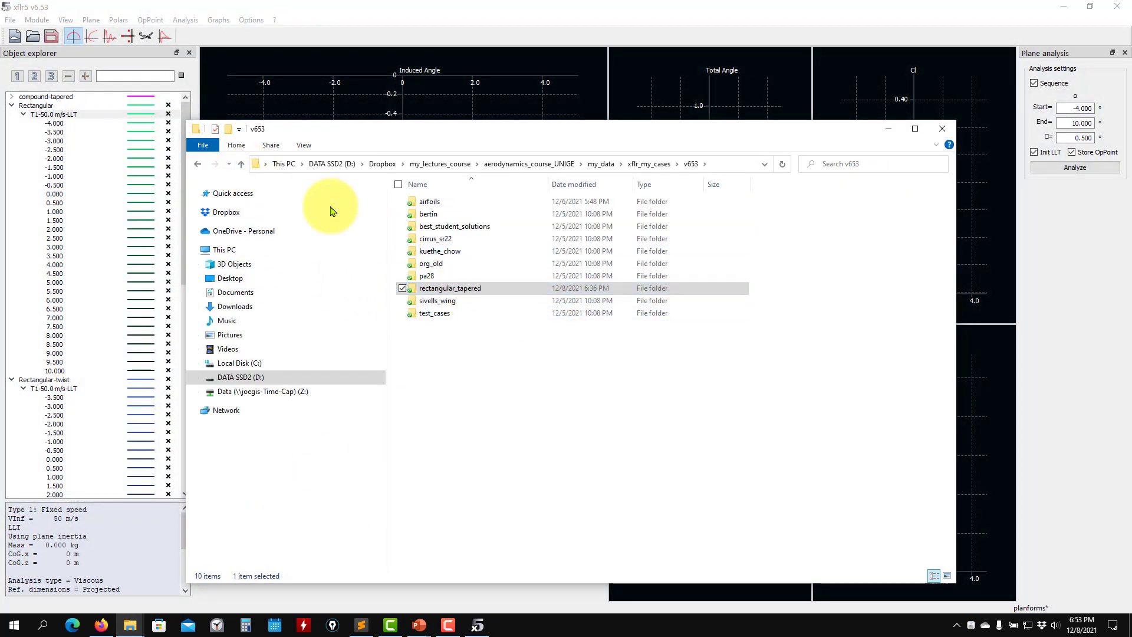
{"action": "left_click", "coordinate": [244, 166]}
{"action": "left_click", "coordinate": [244, 167]}
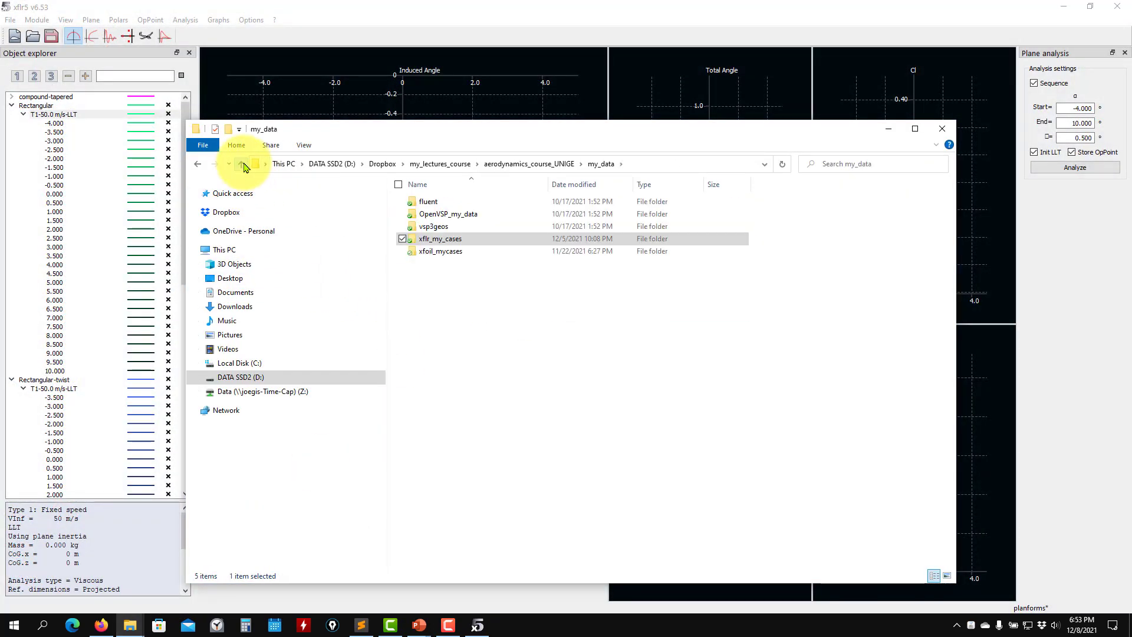
{"action": "left_click", "coordinate": [244, 166]}
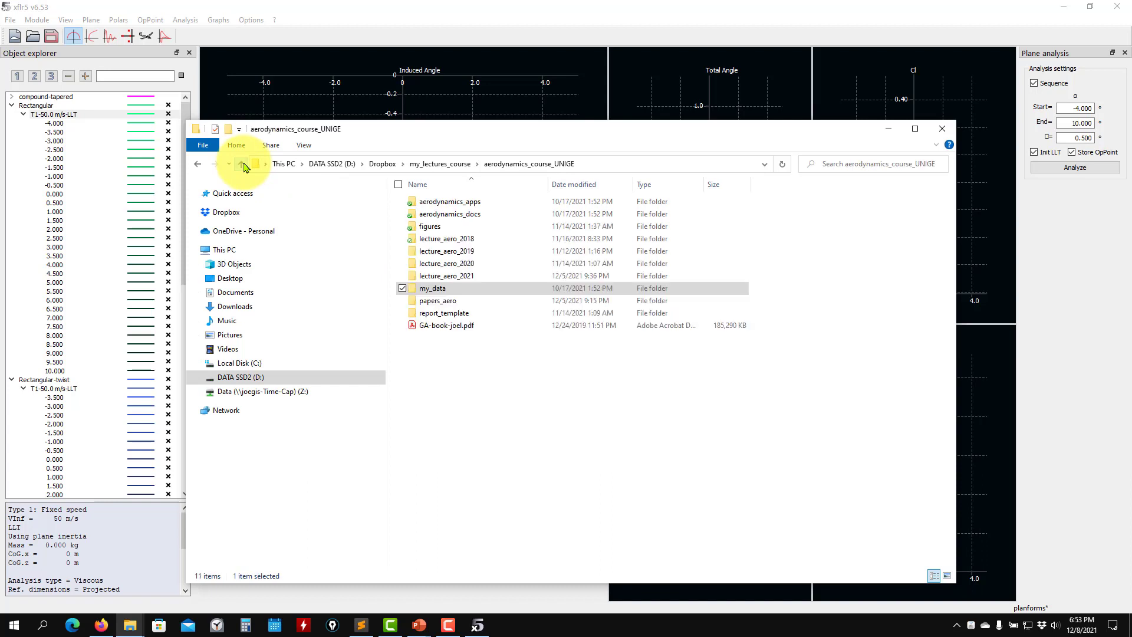
Open aero2-exercise.pptx from the slides folder of lecture2 in lecture_aero_2021, and minimize the folder window
{"action": "double_click", "coordinate": [457, 276]}
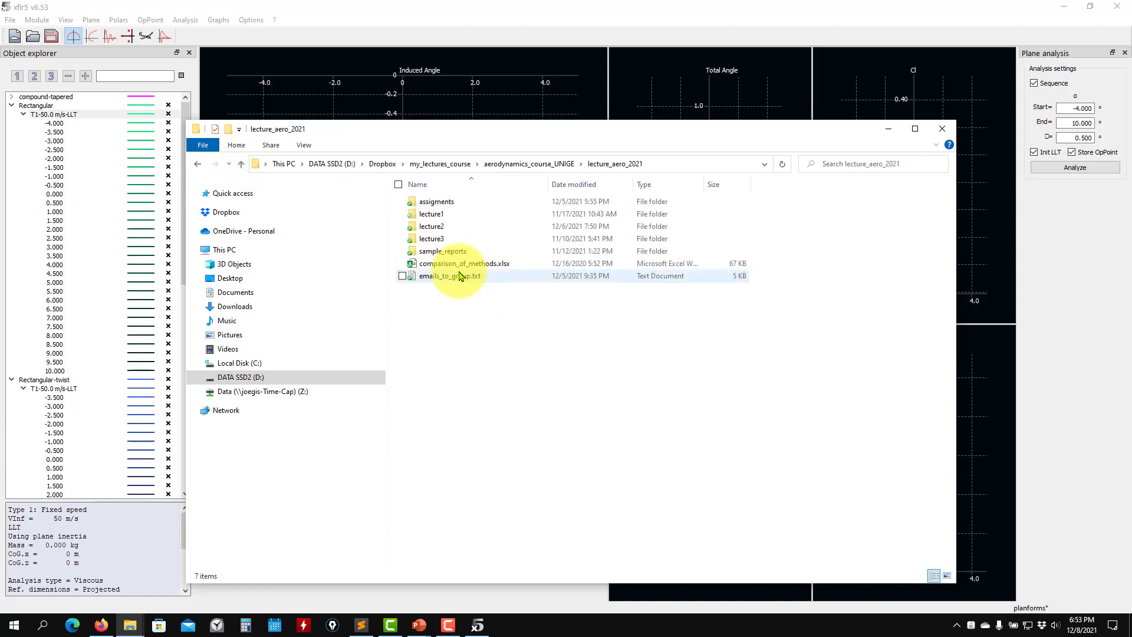
{"action": "double_click", "coordinate": [431, 227]}
{"action": "double_click", "coordinate": [430, 239]}
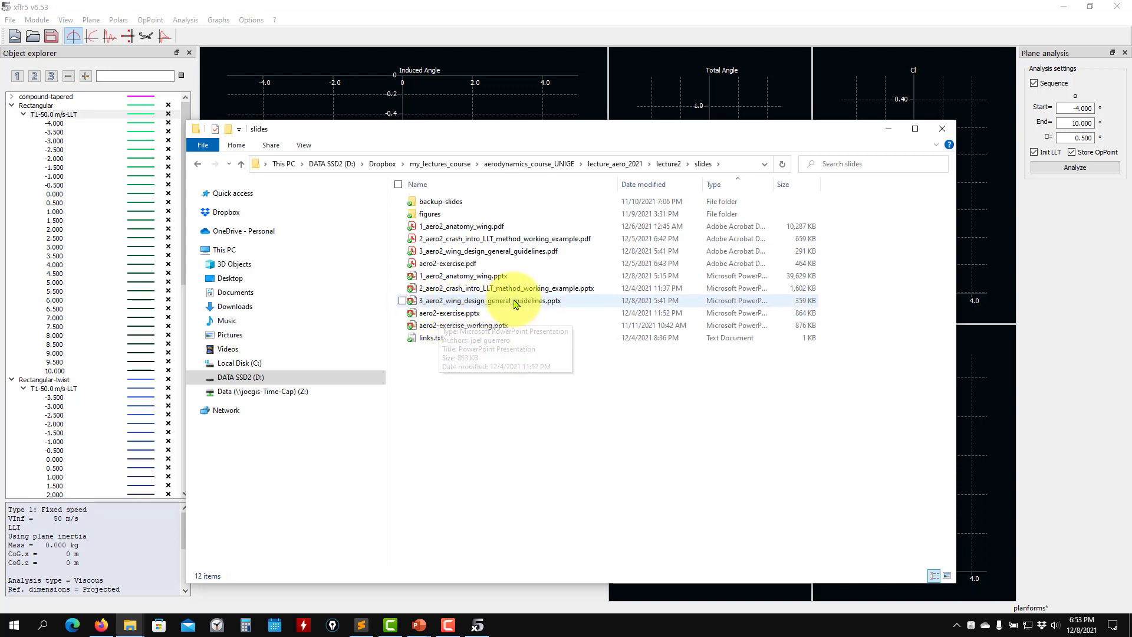
{"action": "left_click", "coordinate": [445, 313]}
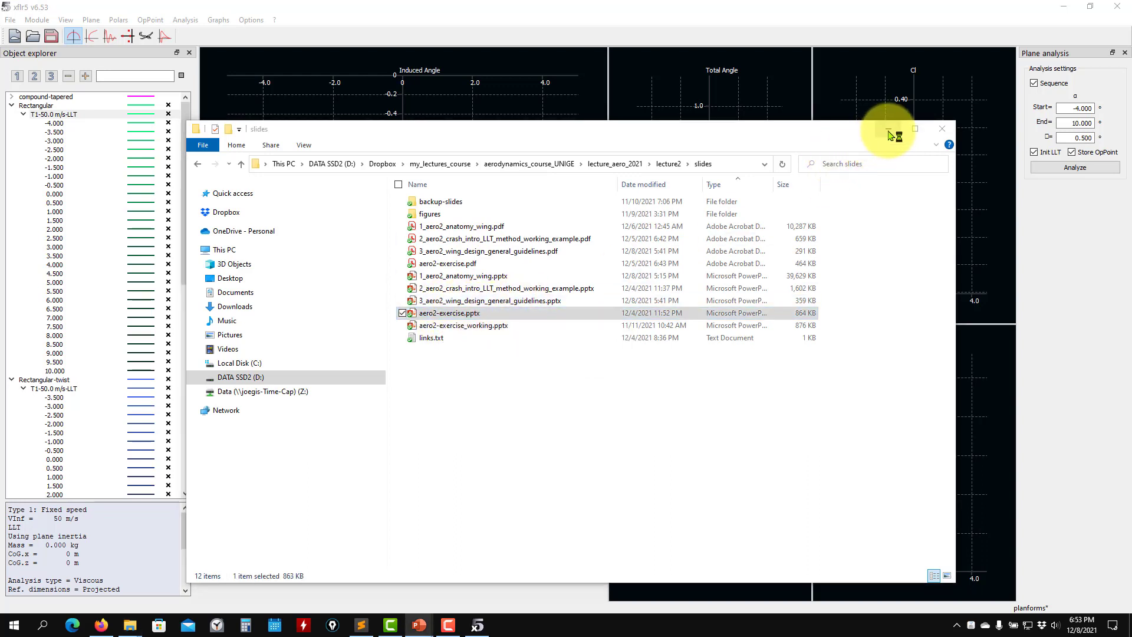
{"action": "left_click", "coordinate": [889, 130]}
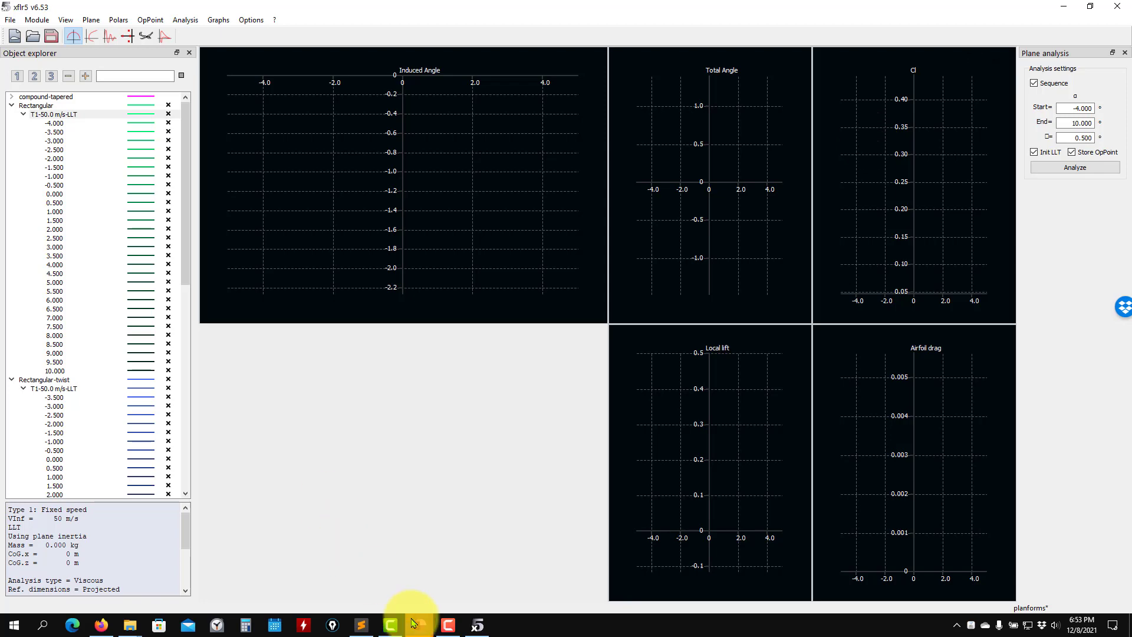
Switch to PowerPoint, view slides 3 and 1 of aero2-exercise.pptx, and minimize the exercise and 1_aero2_anatomy_wing.pptx presentations
{"action": "mouse_move", "coordinate": [410, 619]}
{"action": "left_click", "coordinate": [344, 570]}
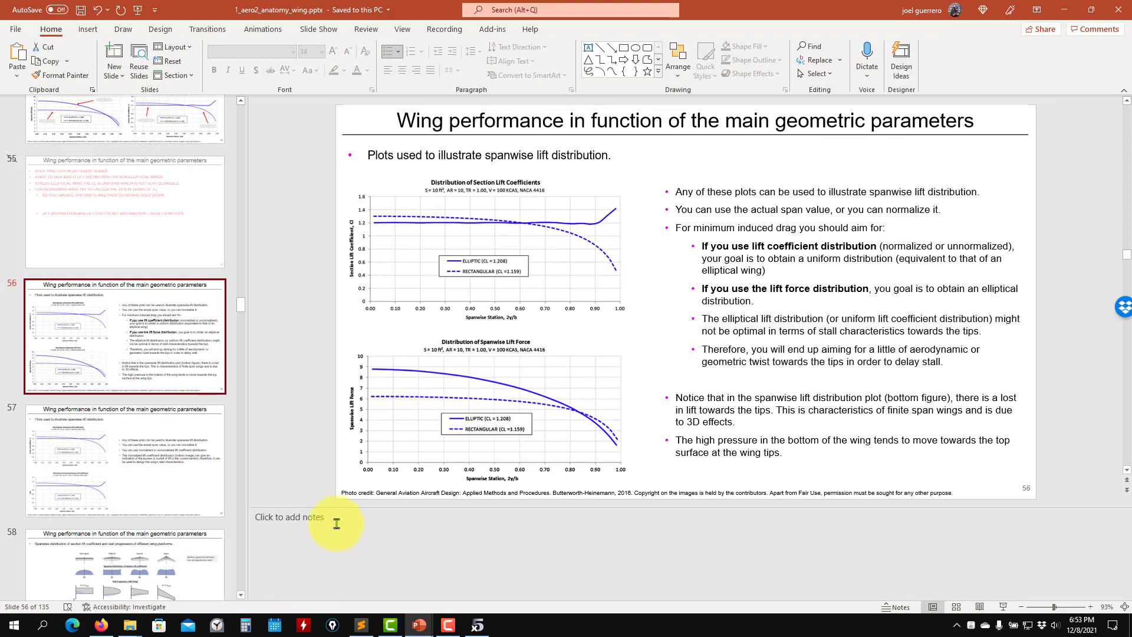
{"action": "left_click", "coordinate": [485, 586]}
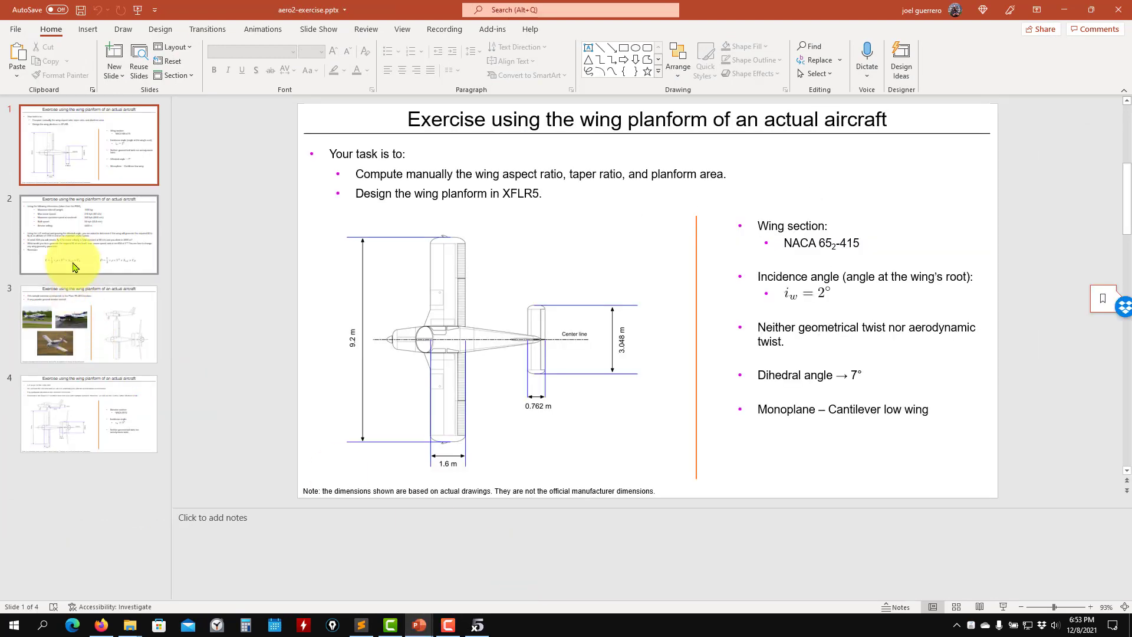
{"action": "left_click", "coordinate": [77, 324]}
{"action": "left_click", "coordinate": [98, 155]}
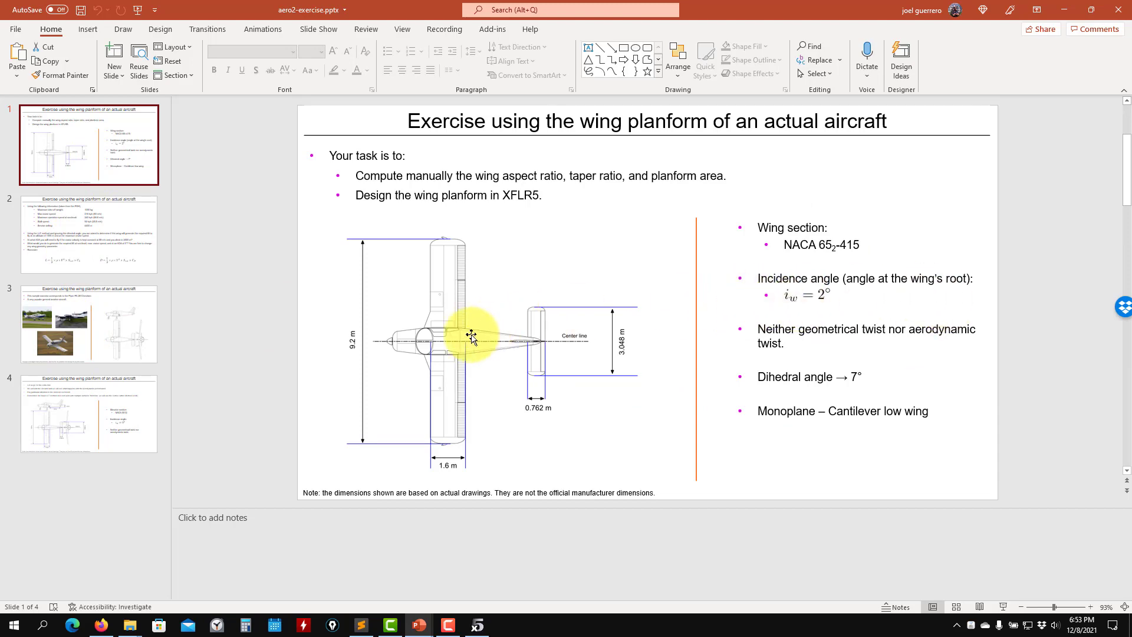
{"action": "left_click", "coordinate": [1064, 10]}
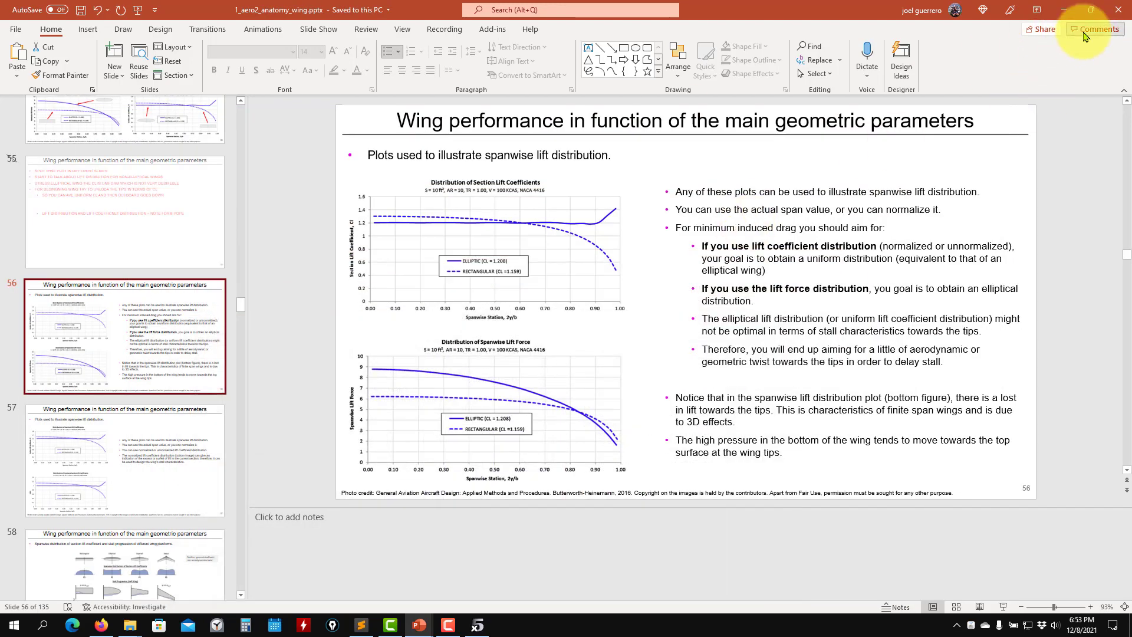
{"action": "left_click", "coordinate": [1064, 9]}
Collapse the Rectangular, Rectangular-twist and Rectangular-twist-v2 planes in the object tree
{"action": "left_click", "coordinate": [12, 105]}
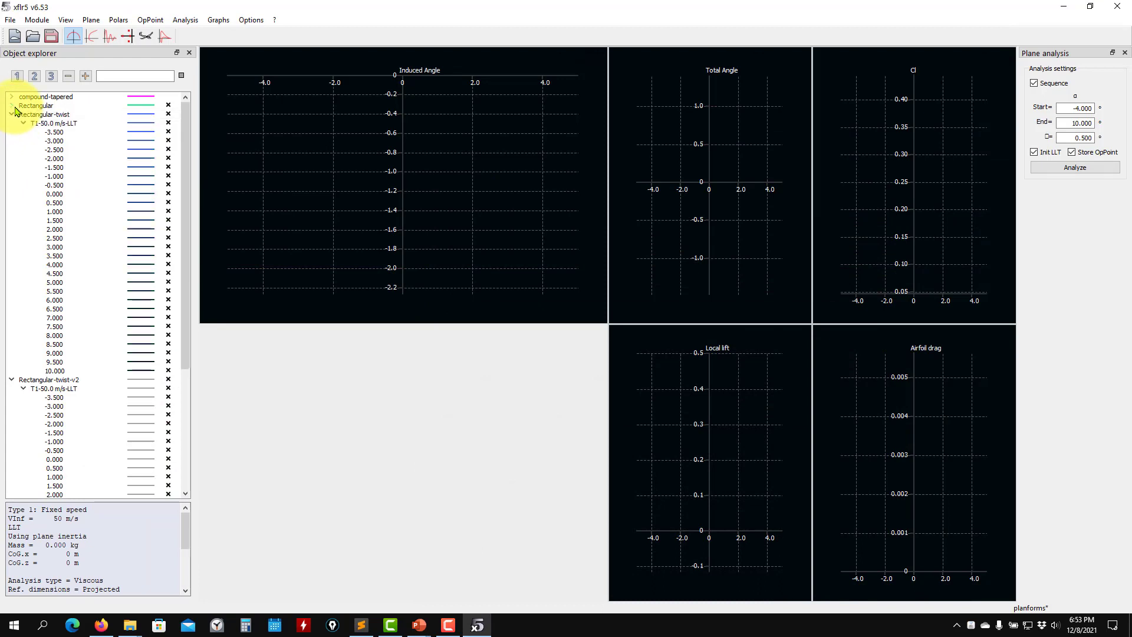
{"action": "left_click", "coordinate": [10, 115]}
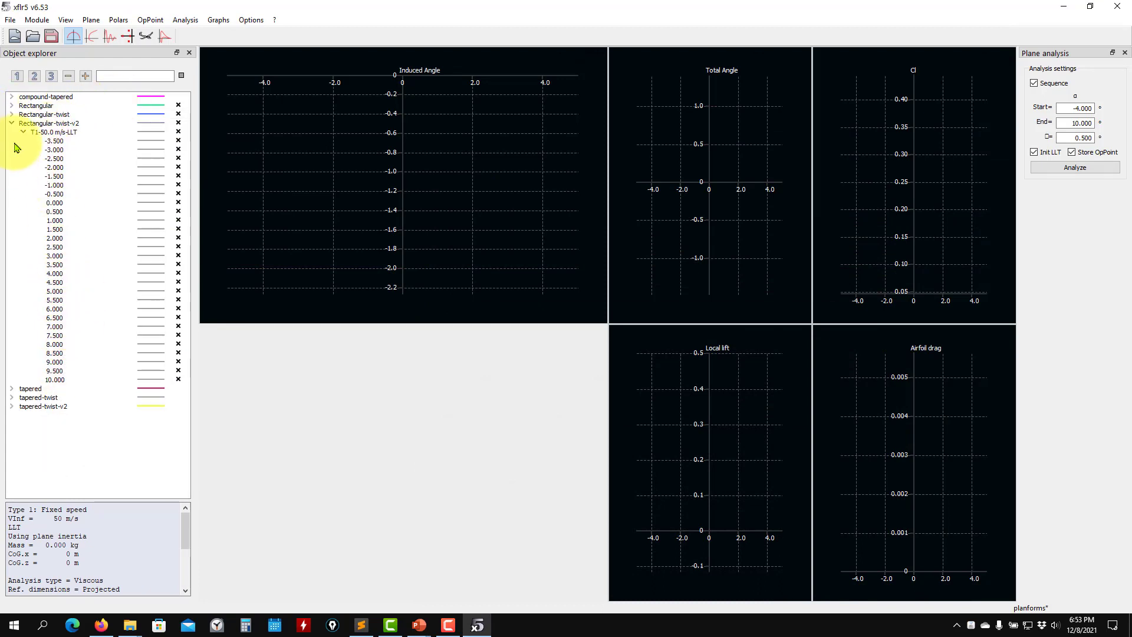
{"action": "left_click", "coordinate": [11, 124]}
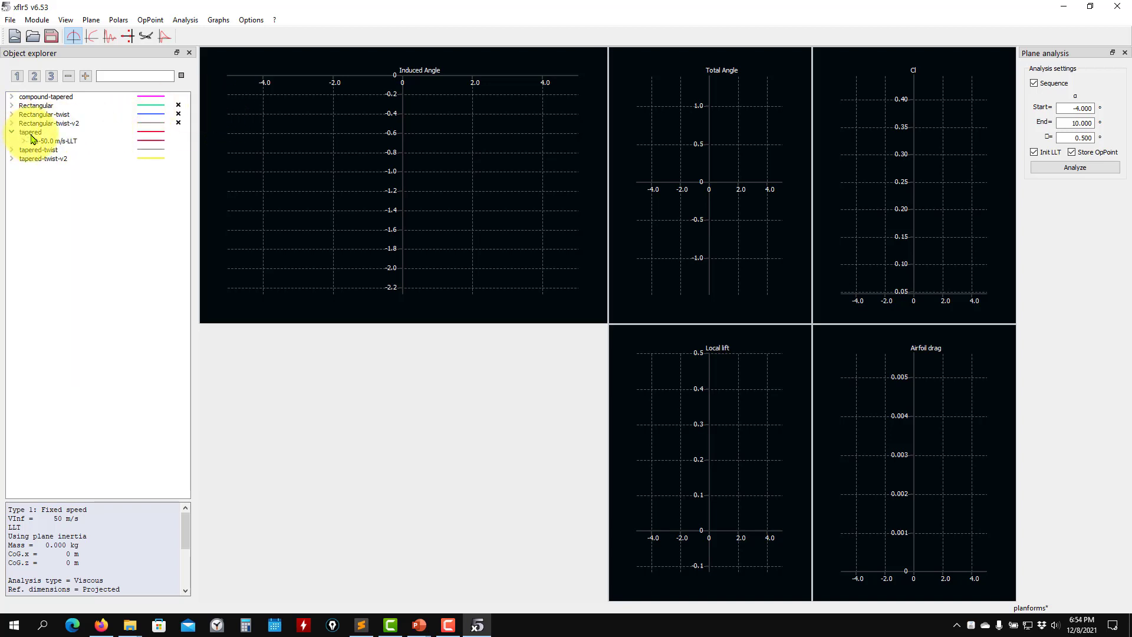
Select the tapered plane and display it in the 3D view
{"action": "left_click", "coordinate": [28, 132]}
{"action": "right_click", "coordinate": [30, 133]}
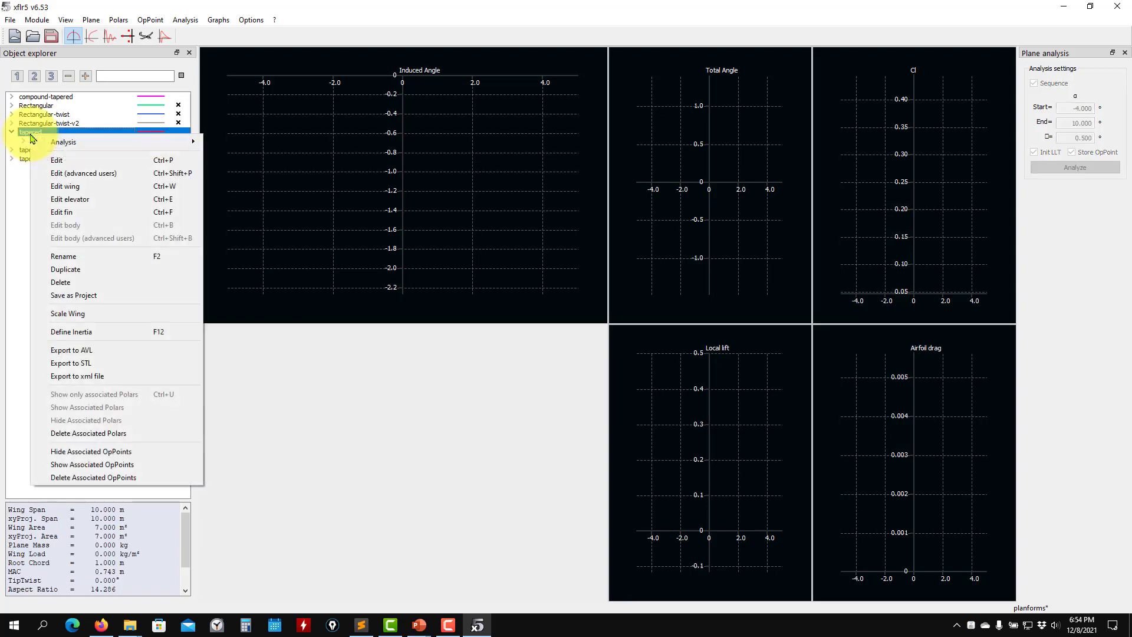
{"action": "left_click", "coordinate": [148, 36]}
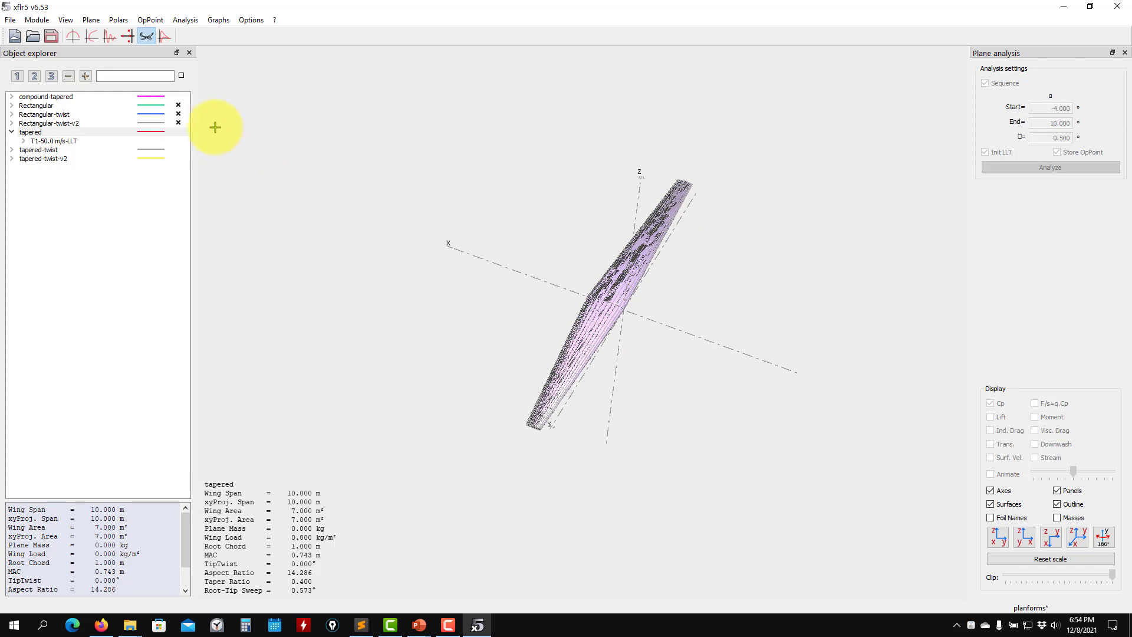
View the Rectangular-twist-v2 wing in 3D for comparison, and select the tapered plane's T1-50.0 m/s-LLT polar
{"action": "left_click", "coordinate": [180, 114]}
{"action": "left_click", "coordinate": [181, 121]}
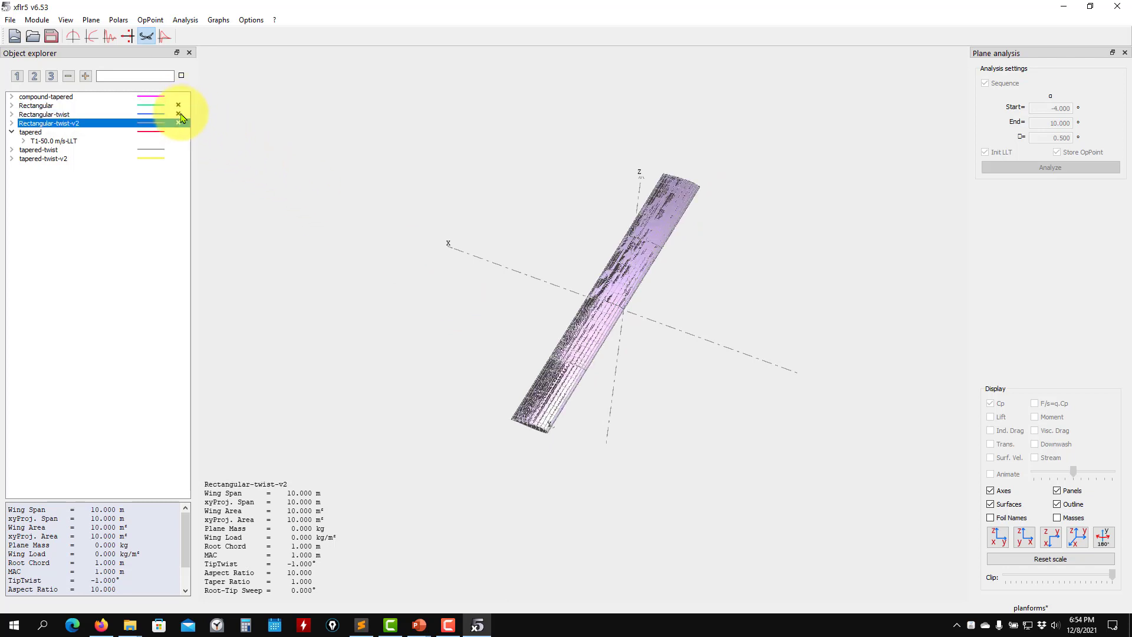
{"action": "left_click", "coordinate": [58, 133]}
{"action": "left_click", "coordinate": [44, 141]}
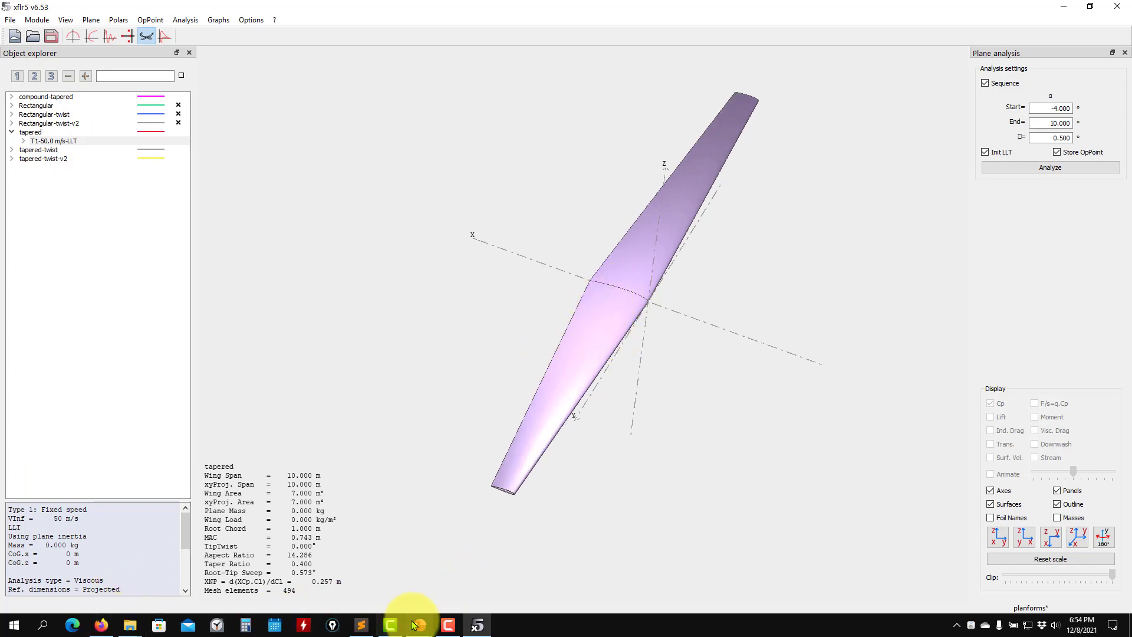
Switch to PowerPoint, view slide 98 of 1_aero2_anatomy_wing.pptx on aspect ratio and taper ratio effects, and minimize the presentation
{"action": "mouse_move", "coordinate": [428, 629]}
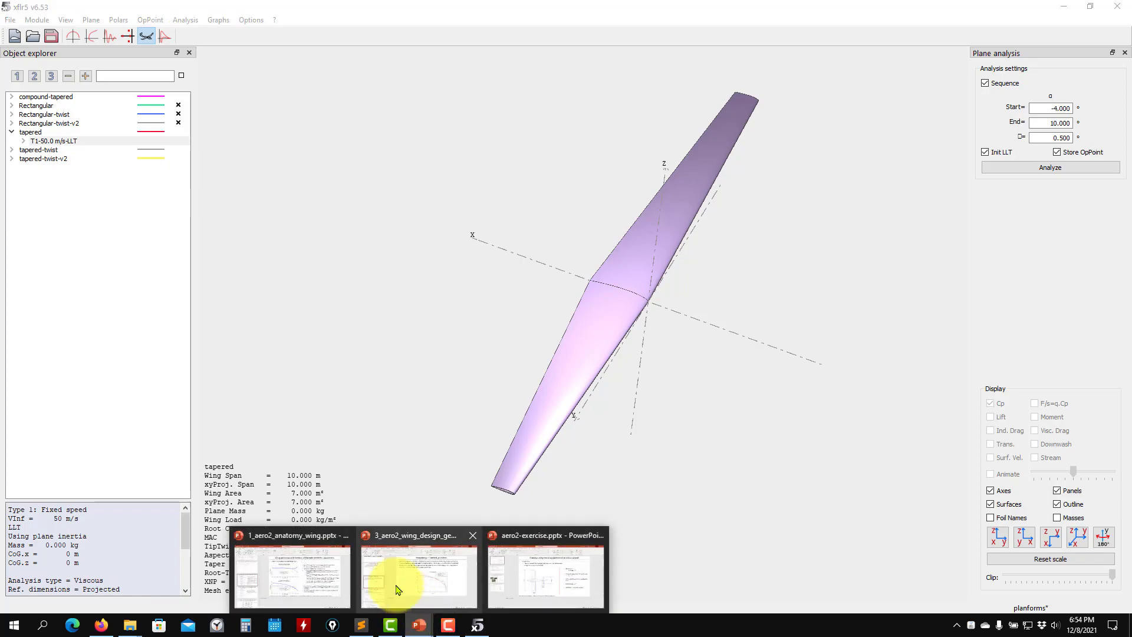
{"action": "left_click", "coordinate": [323, 576]}
{"action": "scroll", "coordinate": [150, 375], "scroll_direction": "down", "scroll_amount": 6}
{"action": "scroll", "coordinate": [148, 379], "scroll_direction": "down", "scroll_amount": 15}
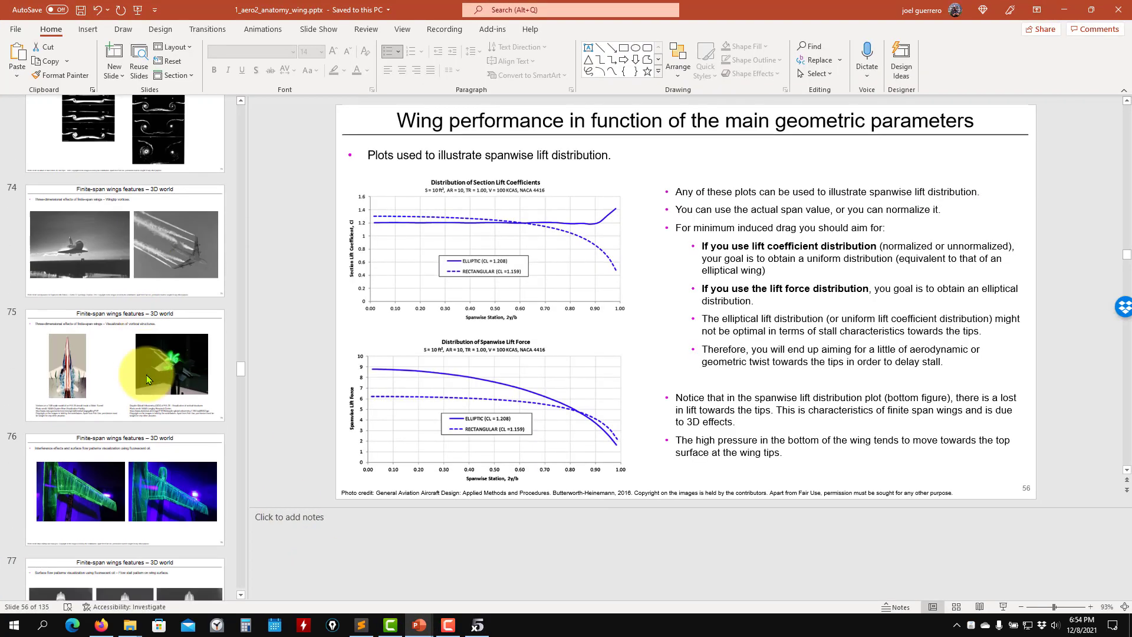
{"action": "scroll", "coordinate": [148, 383], "scroll_direction": "down", "scroll_amount": 8}
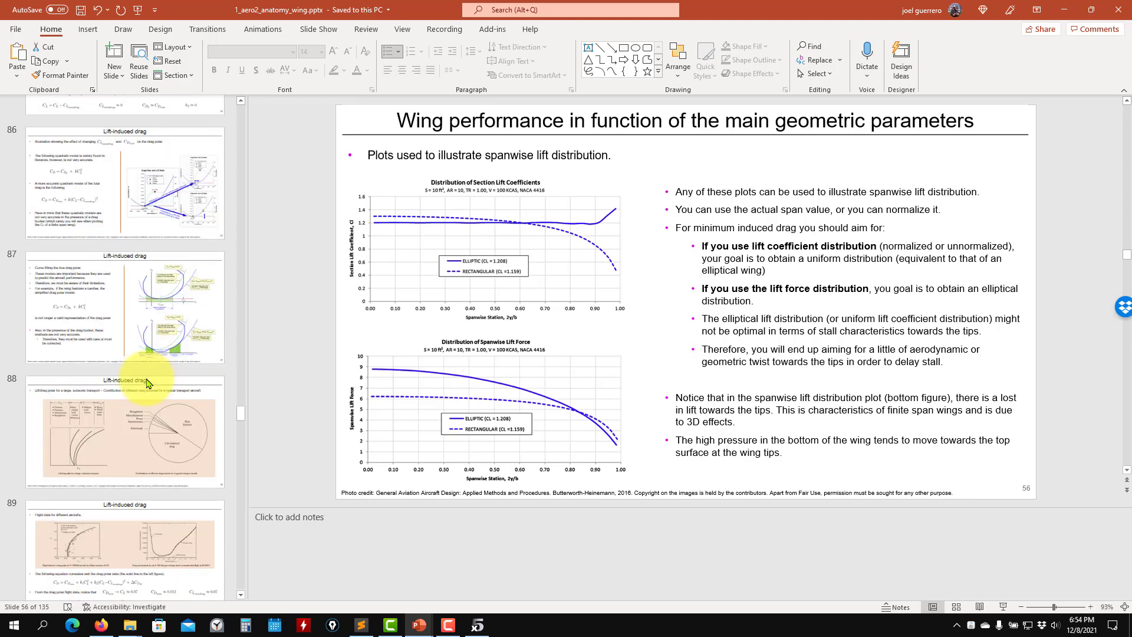
{"action": "scroll", "coordinate": [146, 382], "scroll_direction": "down", "scroll_amount": 6}
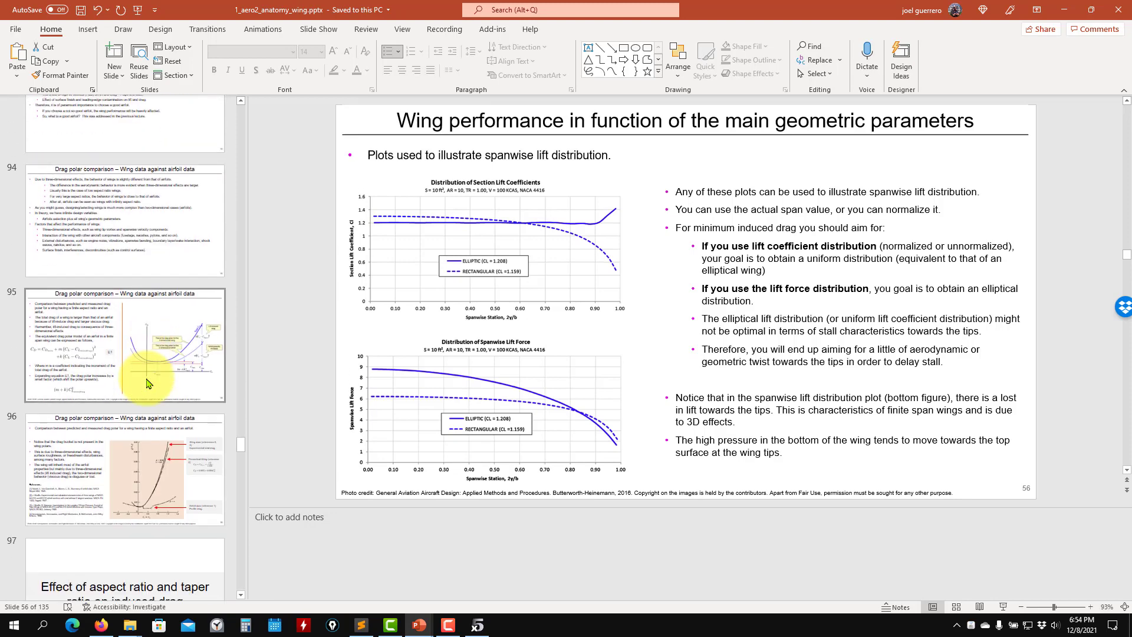
{"action": "left_click", "coordinate": [101, 215]}
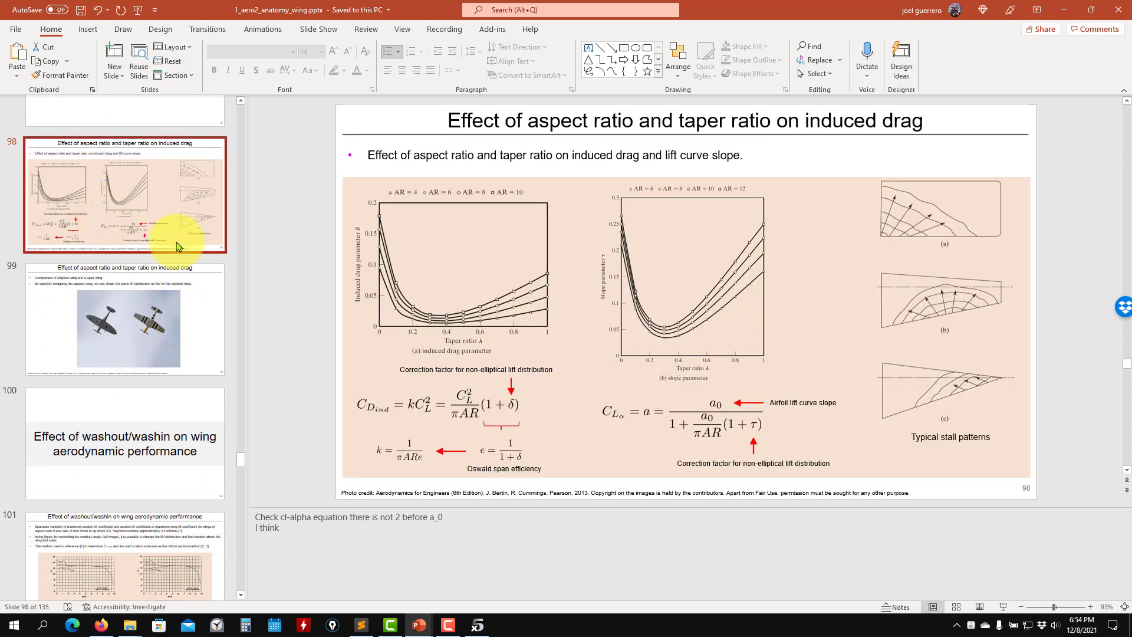
{"action": "left_click", "coordinate": [1064, 10]}
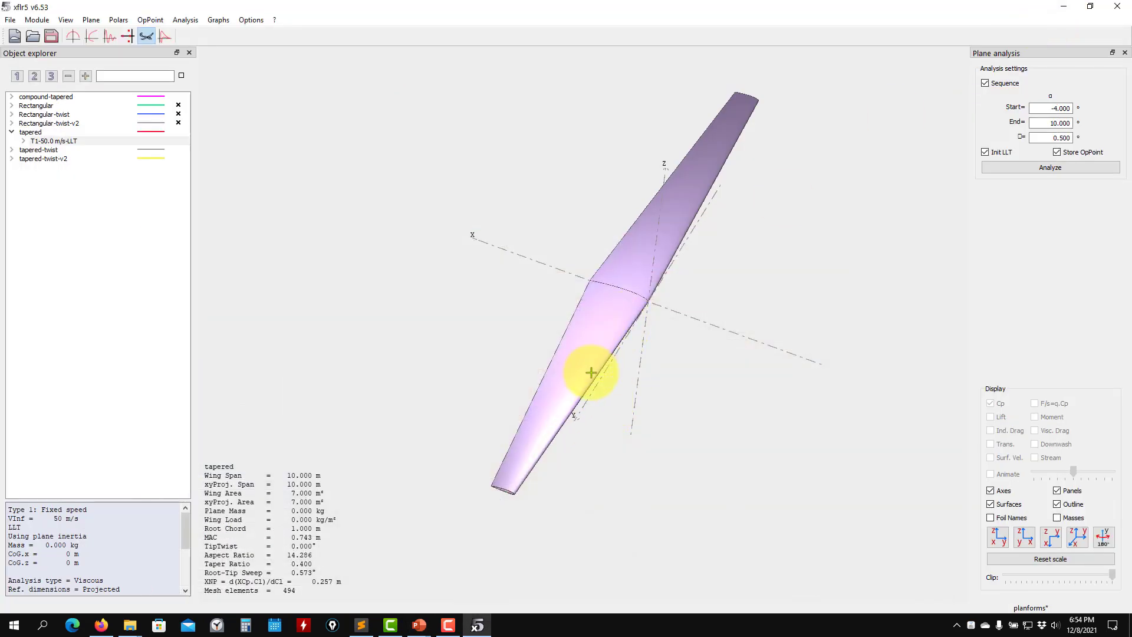
Switch from the tapered wing's 3D view to the polar graphs and examine the rectangular wings' Fz curves at low alpha
{"action": "left_click_drag", "start_coordinate": [590, 372], "coordinate": [519, 277]}
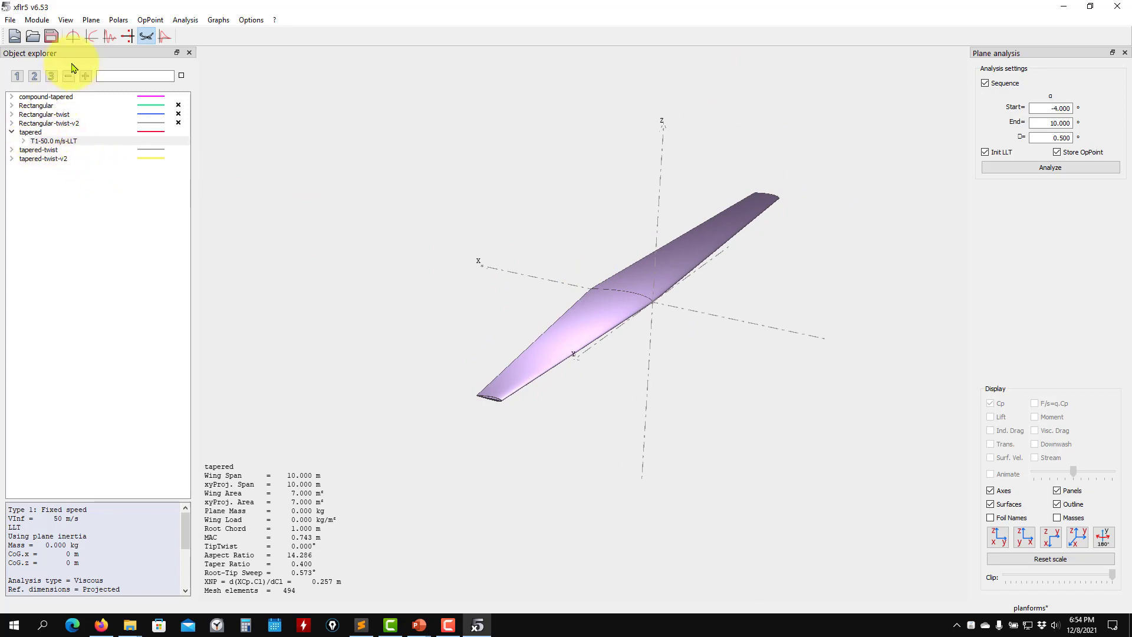
{"action": "left_click", "coordinate": [92, 39]}
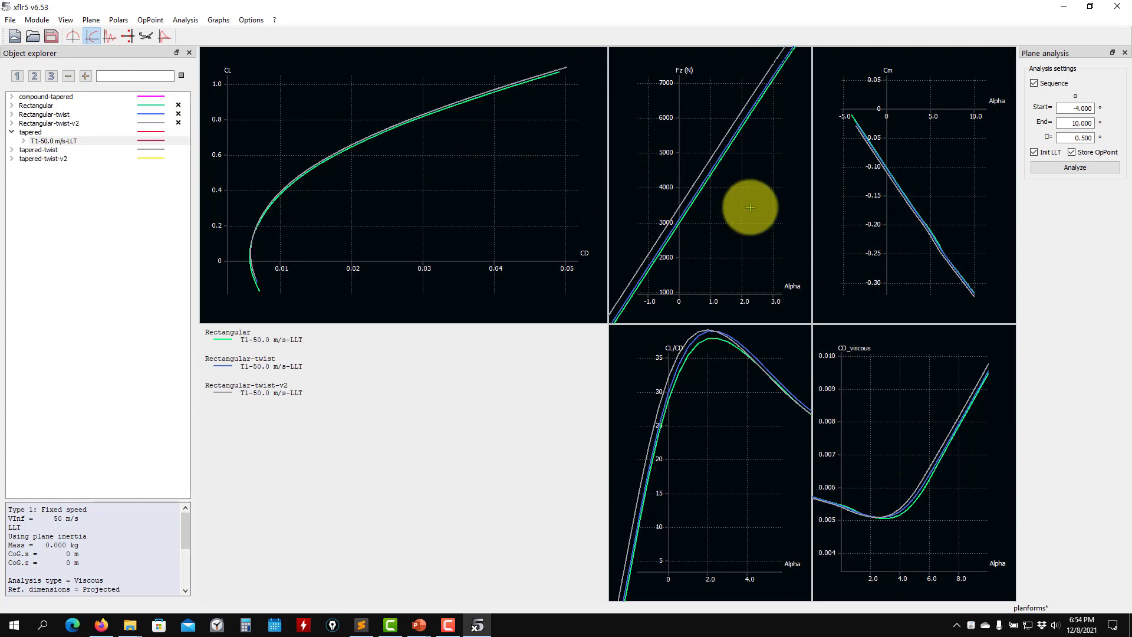
{"action": "scroll", "coordinate": [750, 200], "scroll_direction": "up", "scroll_amount": 5}
{"action": "scroll", "coordinate": [699, 213], "scroll_direction": "up", "scroll_amount": 2}
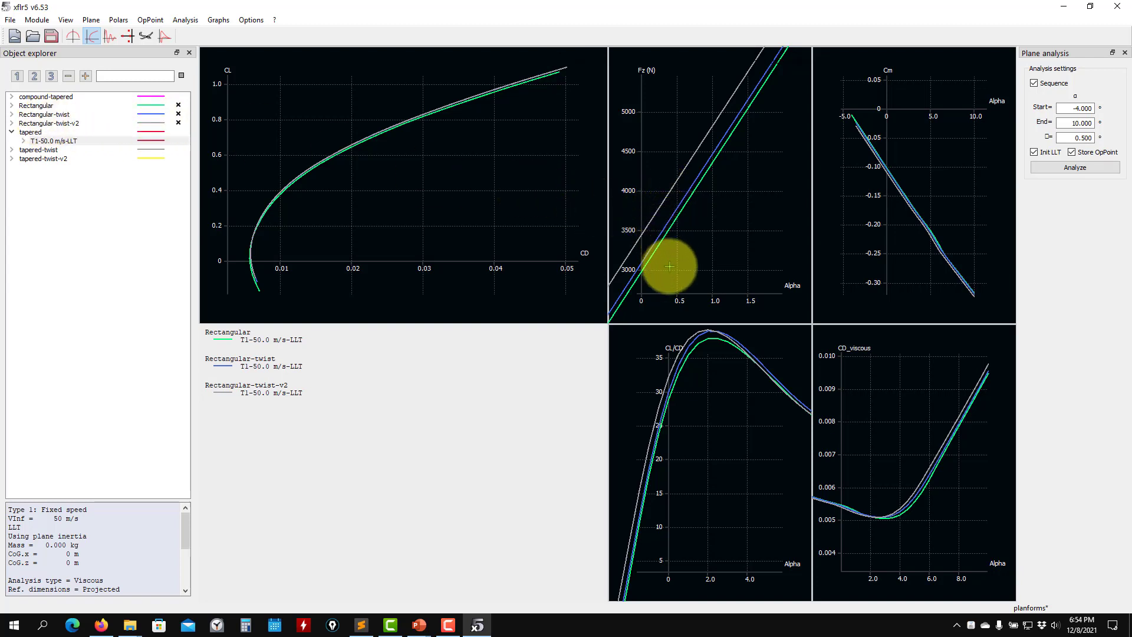
Examine the CL versus CD curves of the three rectangular wings in close-up, from the minimum-drag region up to about CL 0.26
{"action": "scroll", "coordinate": [300, 249], "scroll_direction": "up", "scroll_amount": 6}
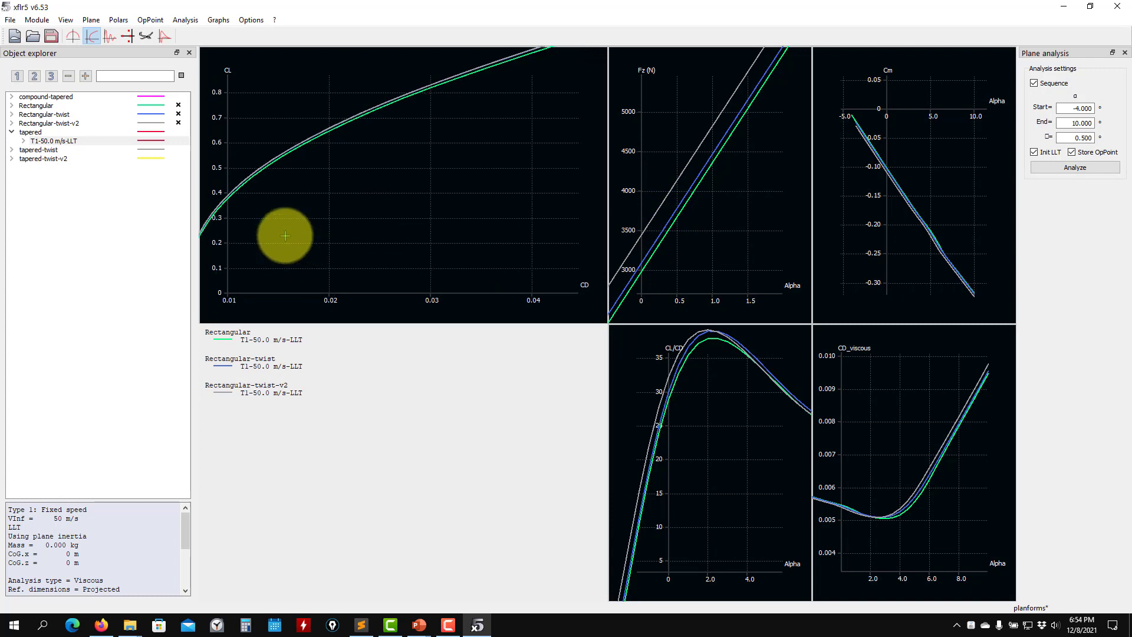
{"action": "left_click_drag", "start_coordinate": [208, 235], "coordinate": [380, 142]}
{"action": "scroll", "coordinate": [375, 220], "scroll_direction": "up", "scroll_amount": 3}
{"action": "scroll", "coordinate": [375, 221], "scroll_direction": "up", "scroll_amount": 3}
{"action": "scroll", "coordinate": [402, 181], "scroll_direction": "down", "scroll_amount": 8}
{"action": "scroll", "coordinate": [401, 181], "scroll_direction": "up", "scroll_amount": 8}
{"action": "scroll", "coordinate": [321, 200], "scroll_direction": "up", "scroll_amount": 9}
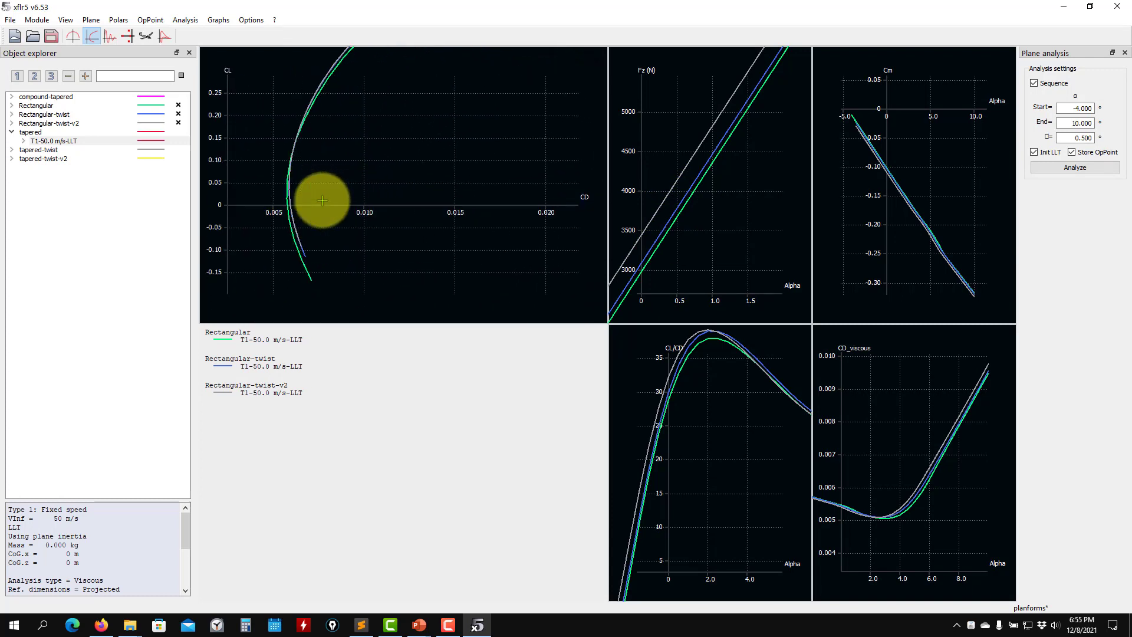
{"action": "left_click_drag", "start_coordinate": [330, 203], "coordinate": [235, 189]}
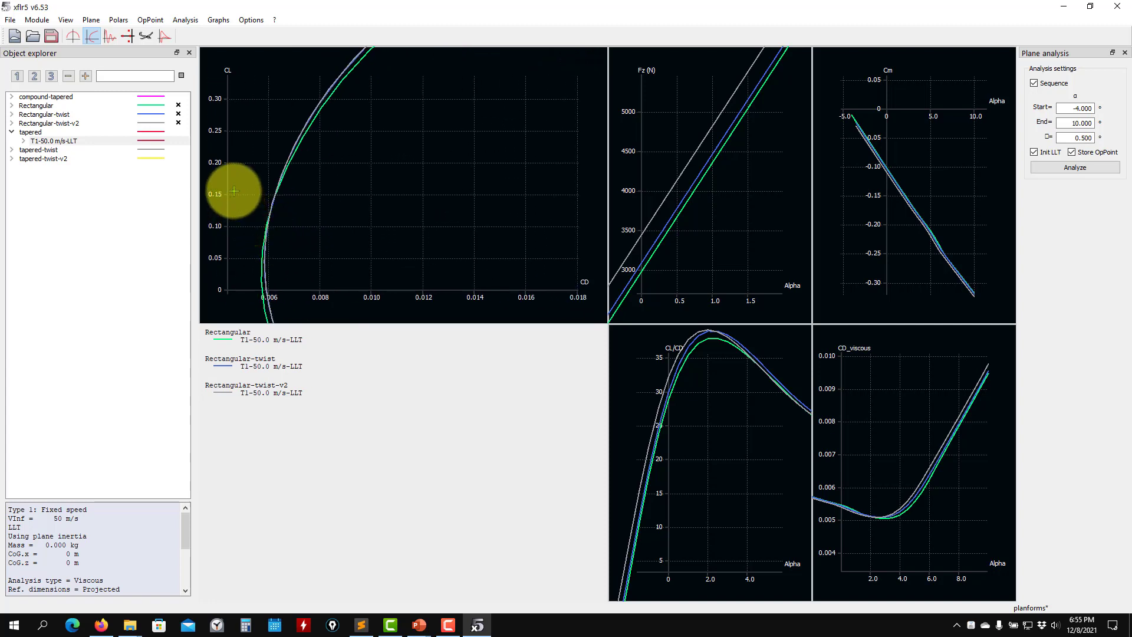
{"action": "scroll", "coordinate": [314, 197], "scroll_direction": "up", "scroll_amount": 2}
{"action": "left_click_drag", "start_coordinate": [315, 198], "coordinate": [384, 207]}
{"action": "scroll", "coordinate": [389, 208], "scroll_direction": "up", "scroll_amount": 4}
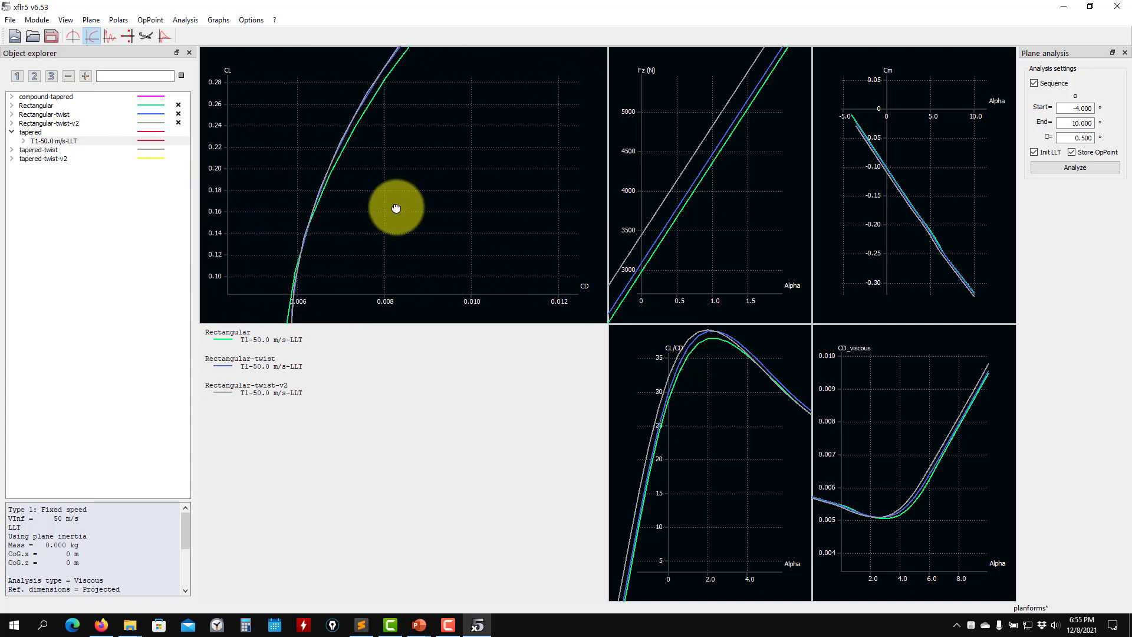
{"action": "scroll", "coordinate": [375, 232], "scroll_direction": "up", "scroll_amount": 2}
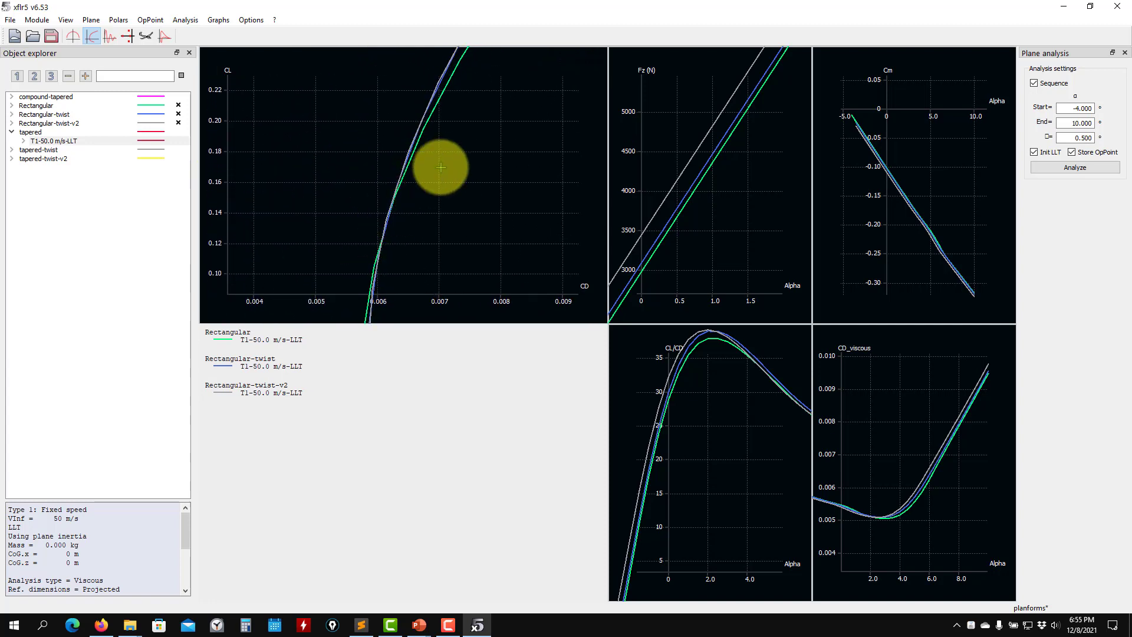
{"action": "scroll", "coordinate": [435, 99], "scroll_direction": "down", "scroll_amount": 1}
{"action": "left_click_drag", "start_coordinate": [437, 100], "coordinate": [380, 189]}
{"action": "scroll", "coordinate": [376, 194], "scroll_direction": "up", "scroll_amount": 2}
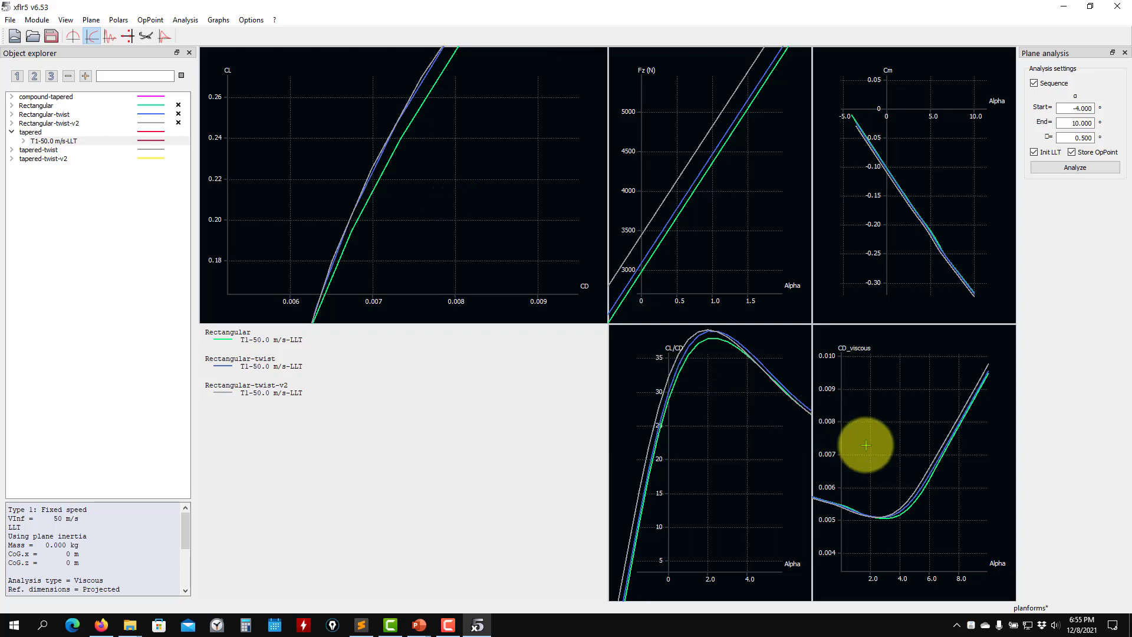
Examine the CD_viscous versus Alpha curves around the minimum viscous drag
{"action": "scroll", "coordinate": [886, 478], "scroll_direction": "down", "scroll_amount": 1}
{"action": "scroll", "coordinate": [886, 478], "scroll_direction": "down", "scroll_amount": 4}
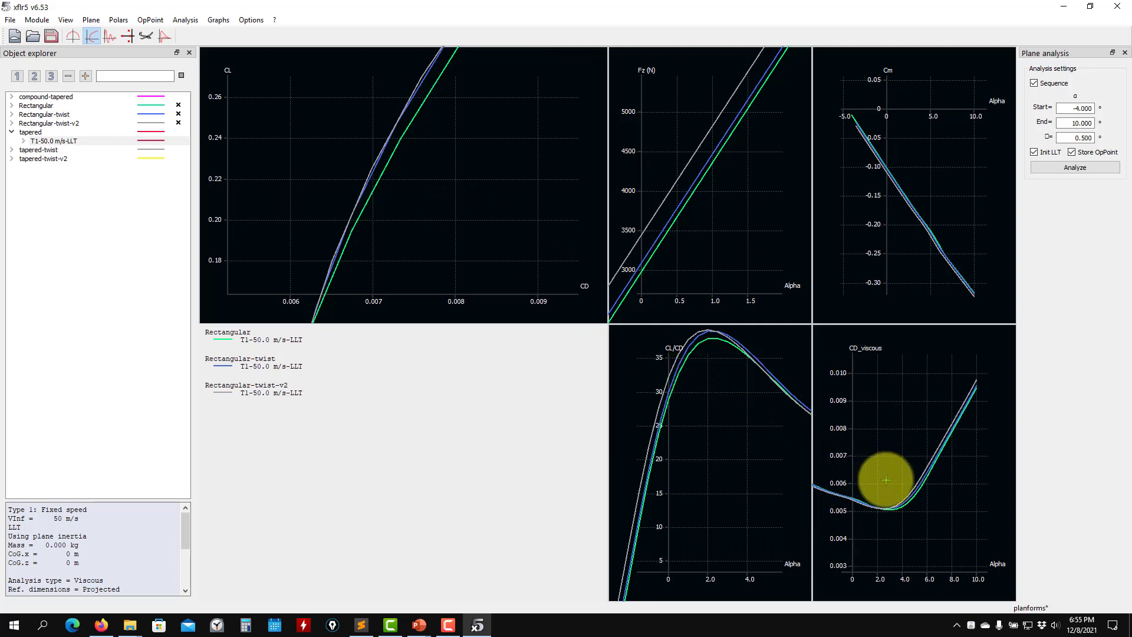
{"action": "scroll", "coordinate": [882, 460], "scroll_direction": "up", "scroll_amount": 6}
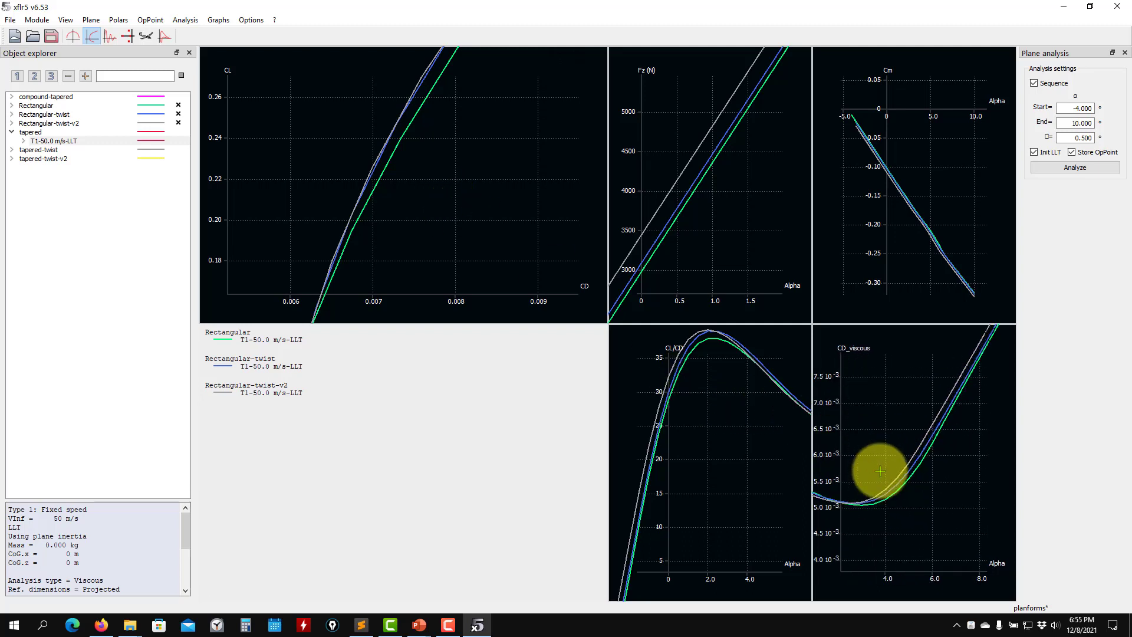
{"action": "scroll", "coordinate": [909, 485], "scroll_direction": "up", "scroll_amount": 4}
{"action": "left_click_drag", "start_coordinate": [907, 504], "coordinate": [919, 430]}
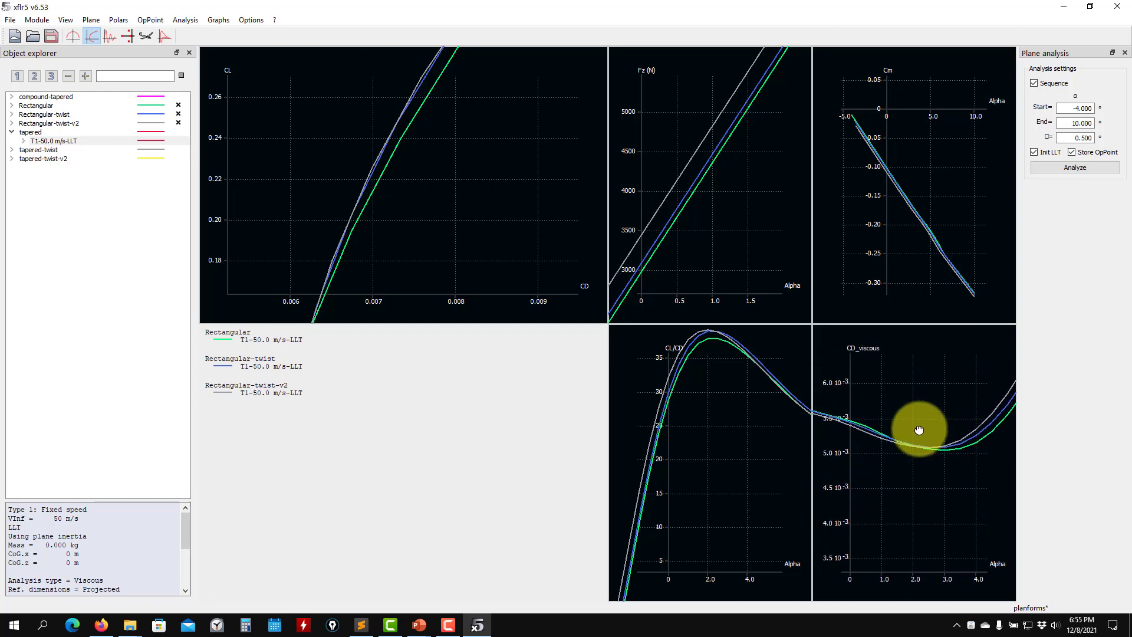
{"action": "scroll", "coordinate": [883, 493], "scroll_direction": "up", "scroll_amount": 2}
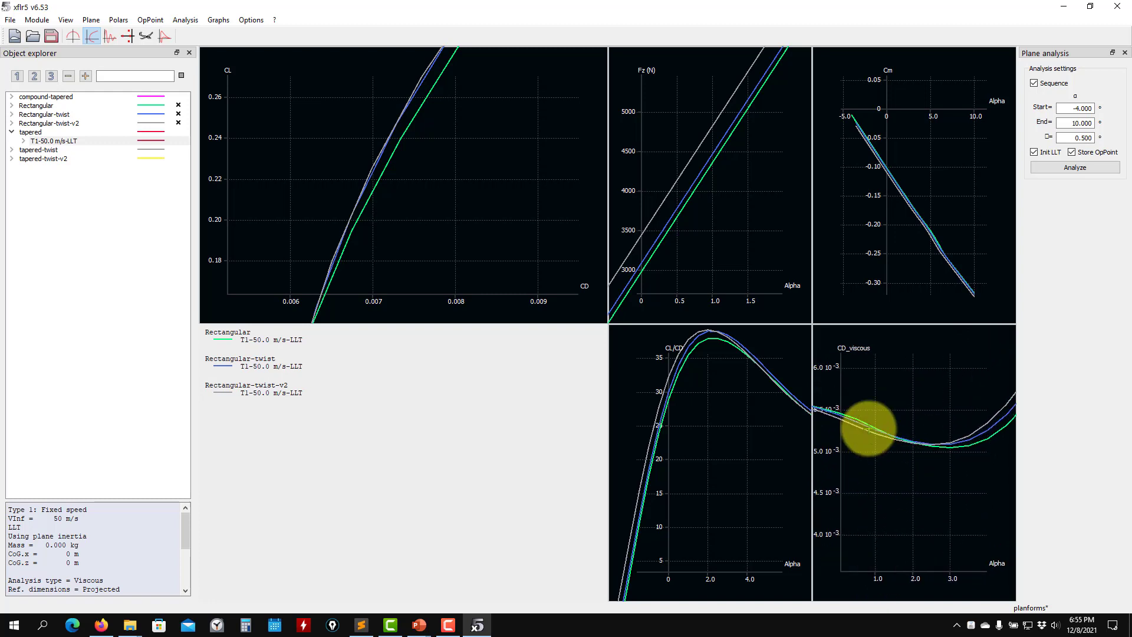
Change the Y-axis variable of the CD_viscous graph to CD_induced
{"action": "right_click", "coordinate": [889, 392]}
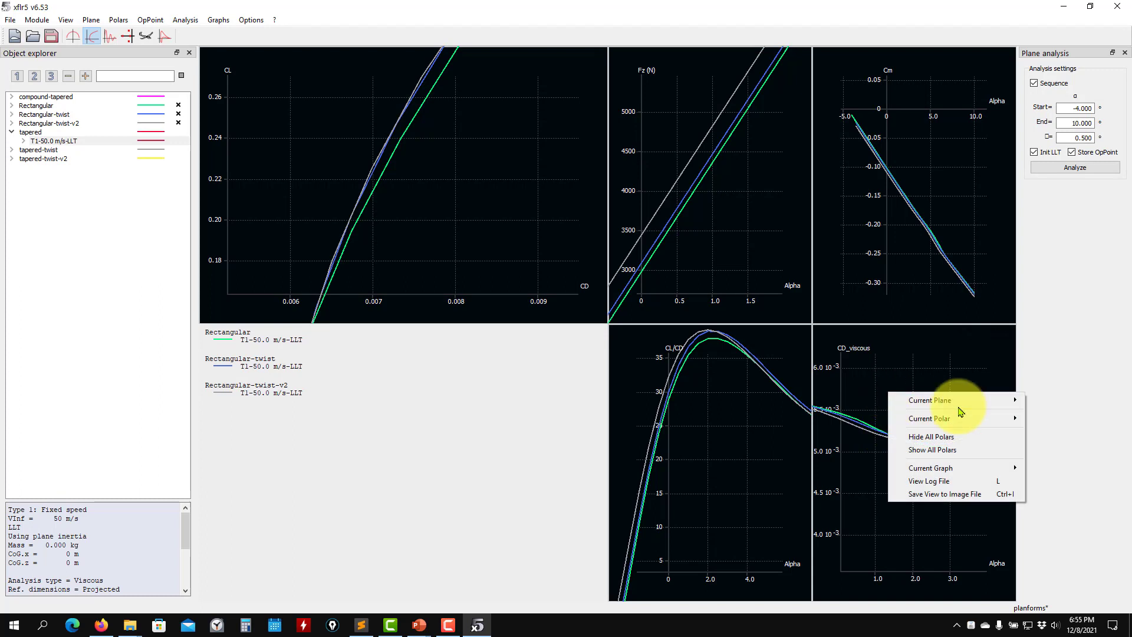
{"action": "mouse_move", "coordinate": [946, 418]}
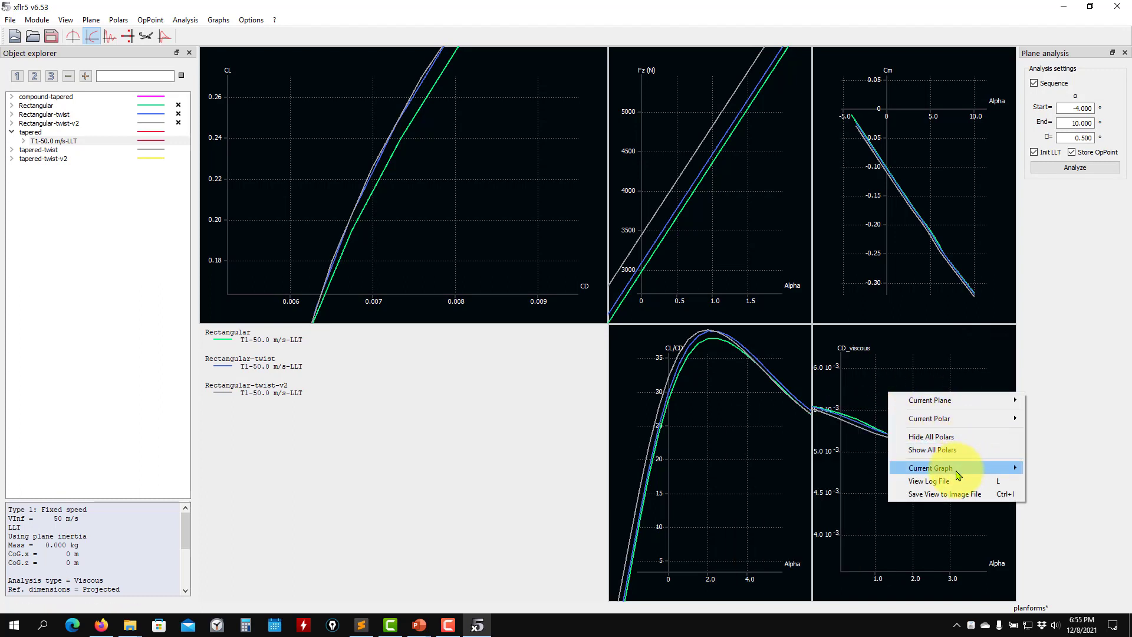
{"action": "mouse_move", "coordinate": [930, 467]}
{"action": "left_click", "coordinate": [812, 482]}
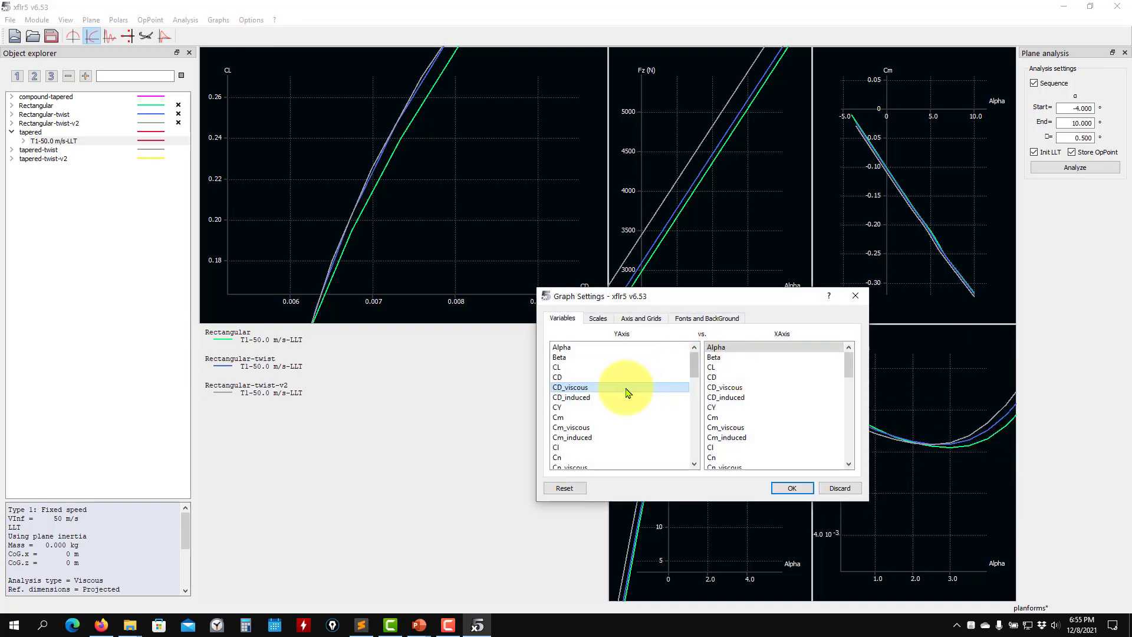
{"action": "left_click", "coordinate": [585, 400]}
{"action": "left_click", "coordinate": [802, 488]}
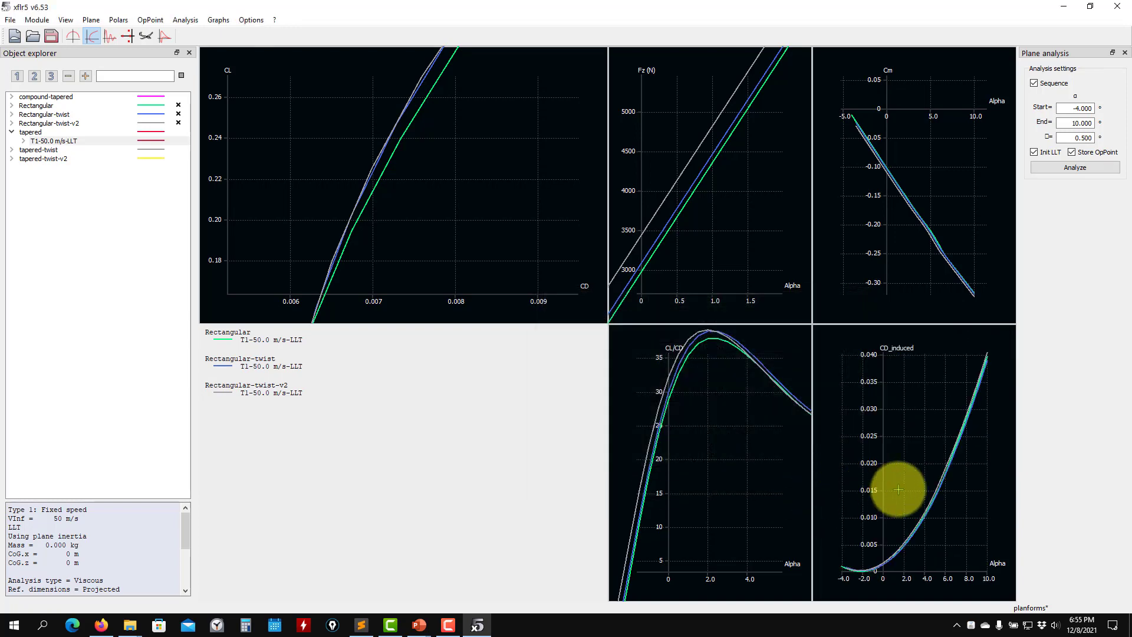
Compare the rectangular wings' CD_induced curves at angles of attack between about 0 and 3 degrees
{"action": "scroll", "coordinate": [967, 442], "scroll_direction": "up", "scroll_amount": 5}
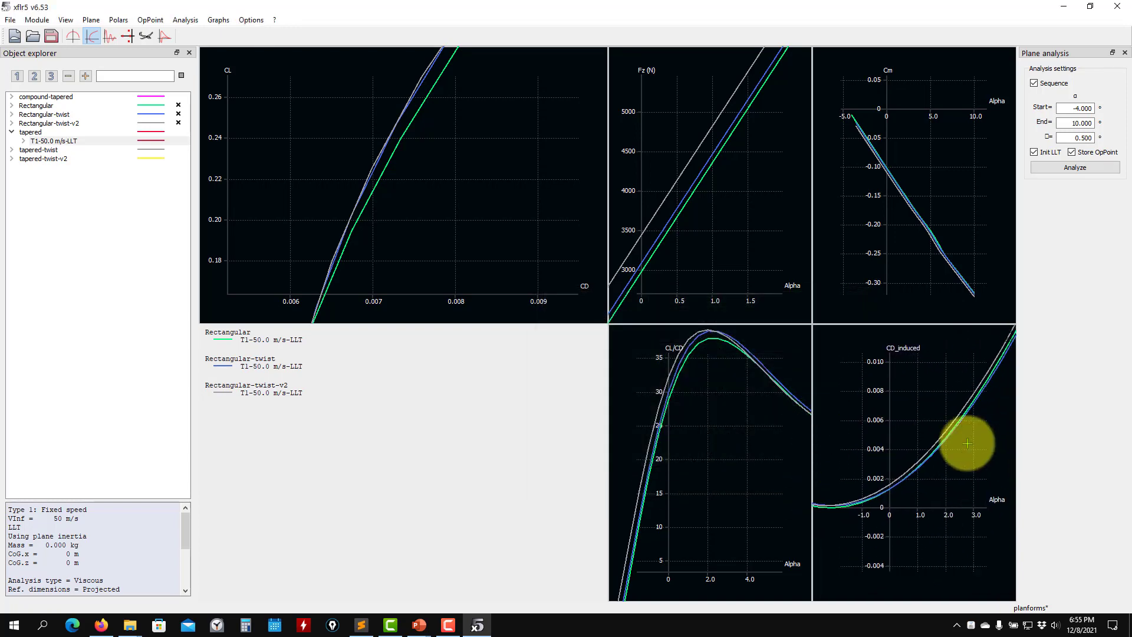
{"action": "scroll", "coordinate": [914, 462], "scroll_direction": "up", "scroll_amount": 10}
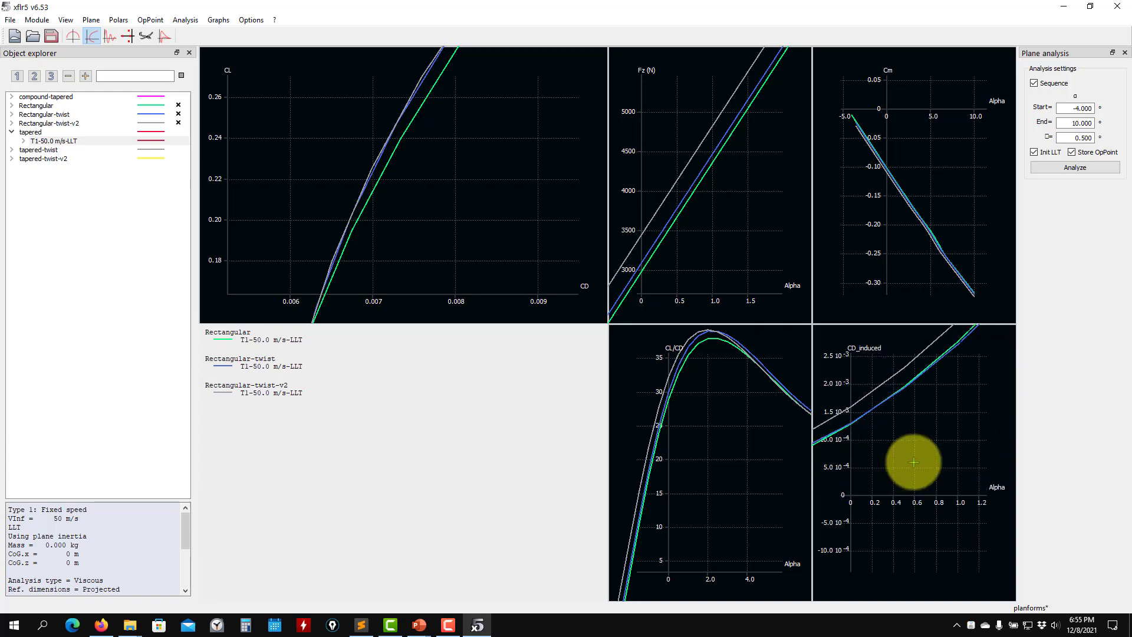
{"action": "left_click_drag", "start_coordinate": [914, 462], "coordinate": [889, 500]}
{"action": "scroll", "coordinate": [914, 475], "scroll_direction": "down", "scroll_amount": 3}
{"action": "scroll", "coordinate": [895, 480], "scroll_direction": "down", "scroll_amount": 4}
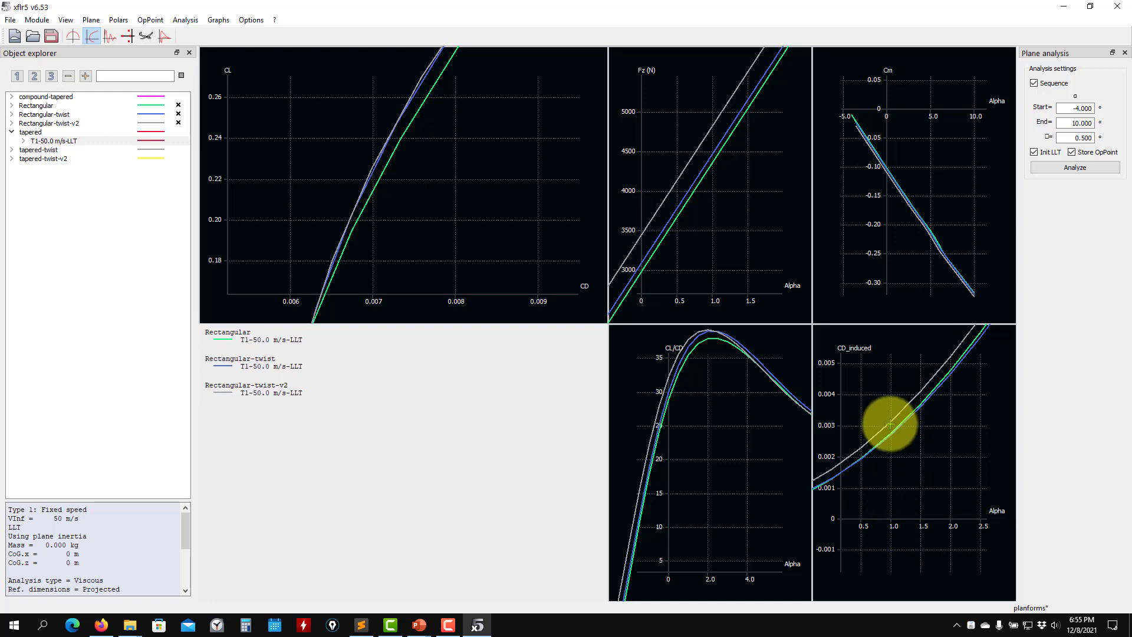
{"action": "scroll", "coordinate": [894, 434], "scroll_direction": "down", "scroll_amount": 2}
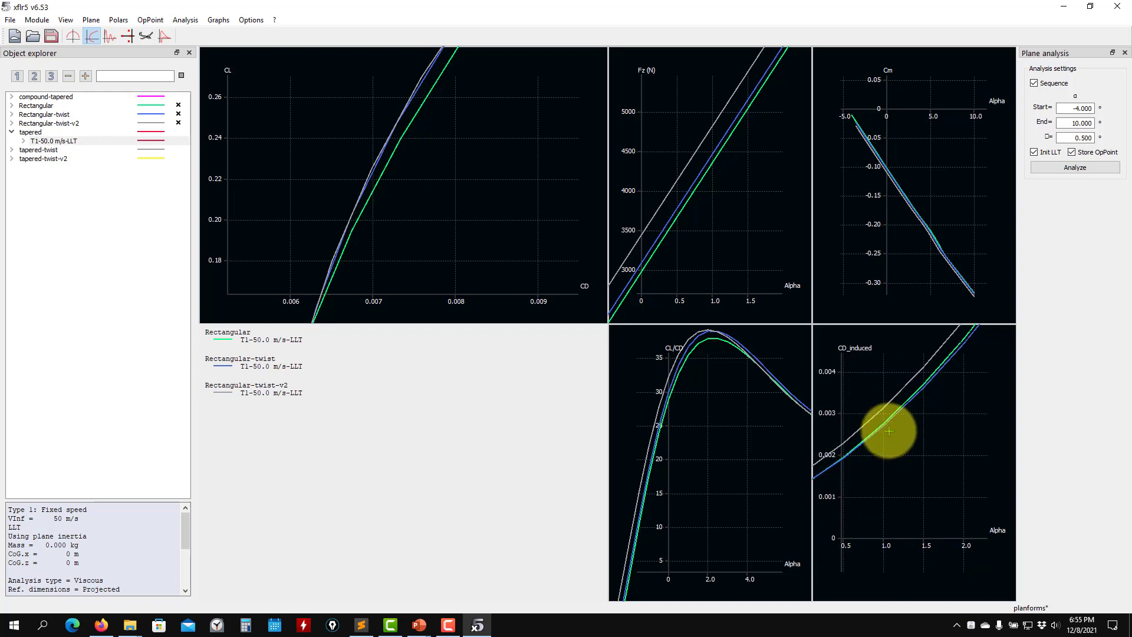
{"action": "scroll", "coordinate": [896, 441], "scroll_direction": "down", "scroll_amount": 3}
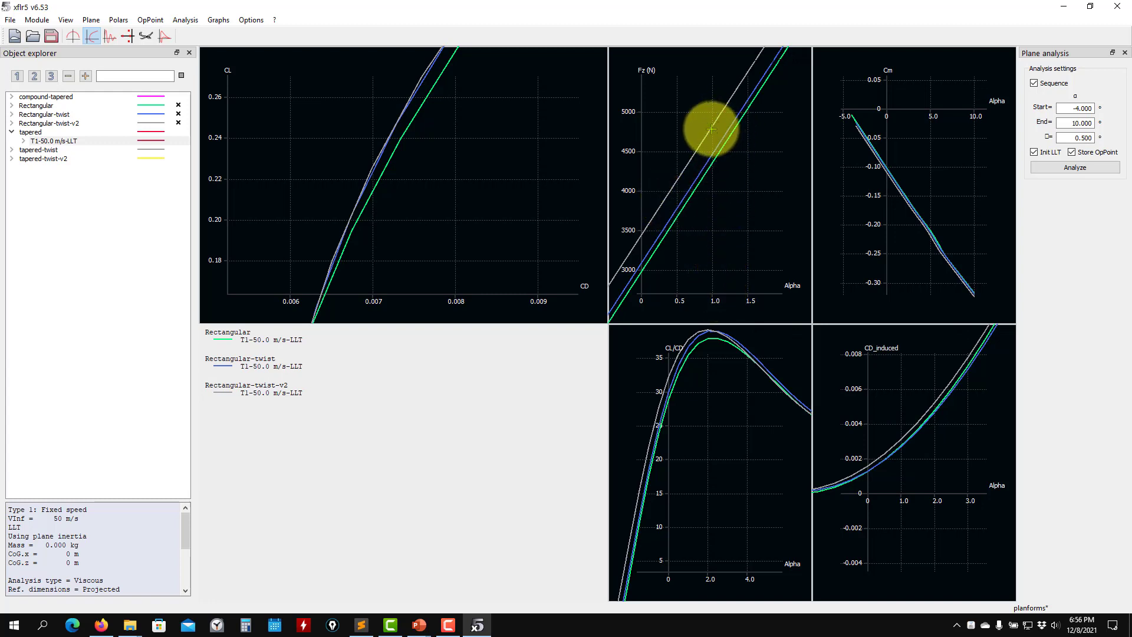
{"action": "scroll", "coordinate": [909, 487], "scroll_direction": "up", "scroll_amount": 5}
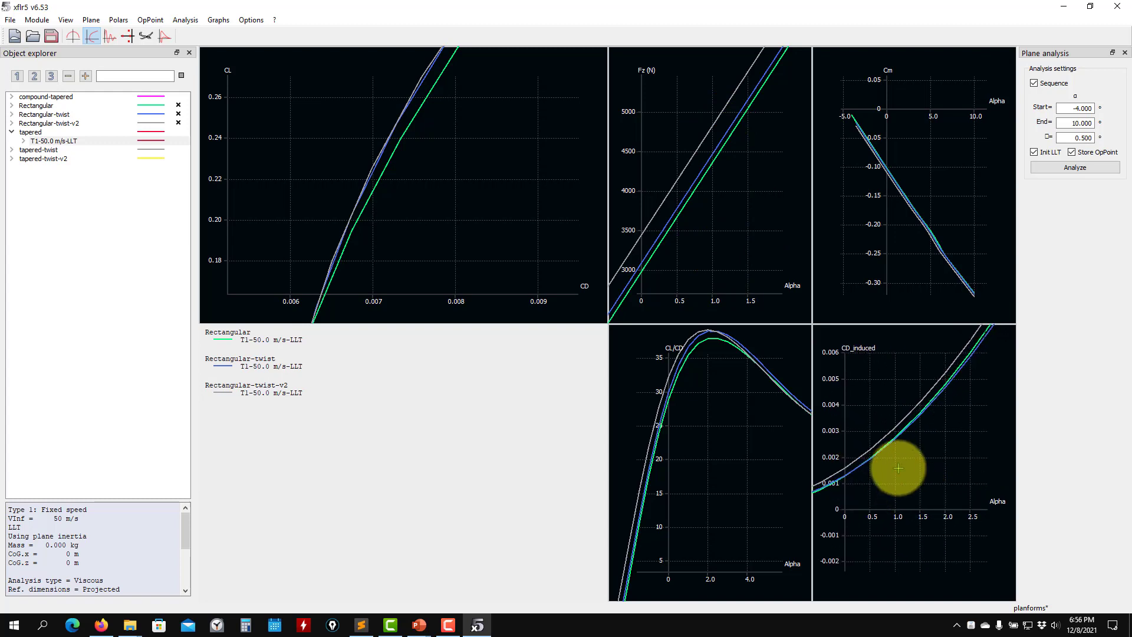
{"action": "scroll", "coordinate": [891, 434], "scroll_direction": "up", "scroll_amount": 1}
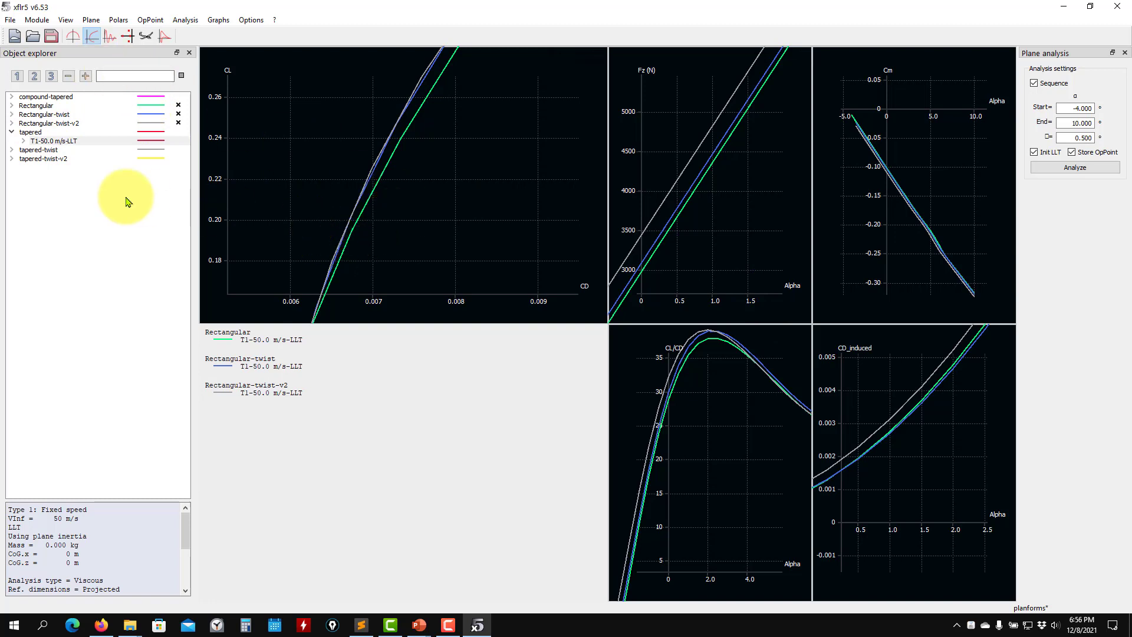
Open the tapered plane's wing definition, inspect its section table and planform from above, and close it without saving
{"action": "left_click", "coordinate": [29, 132]}
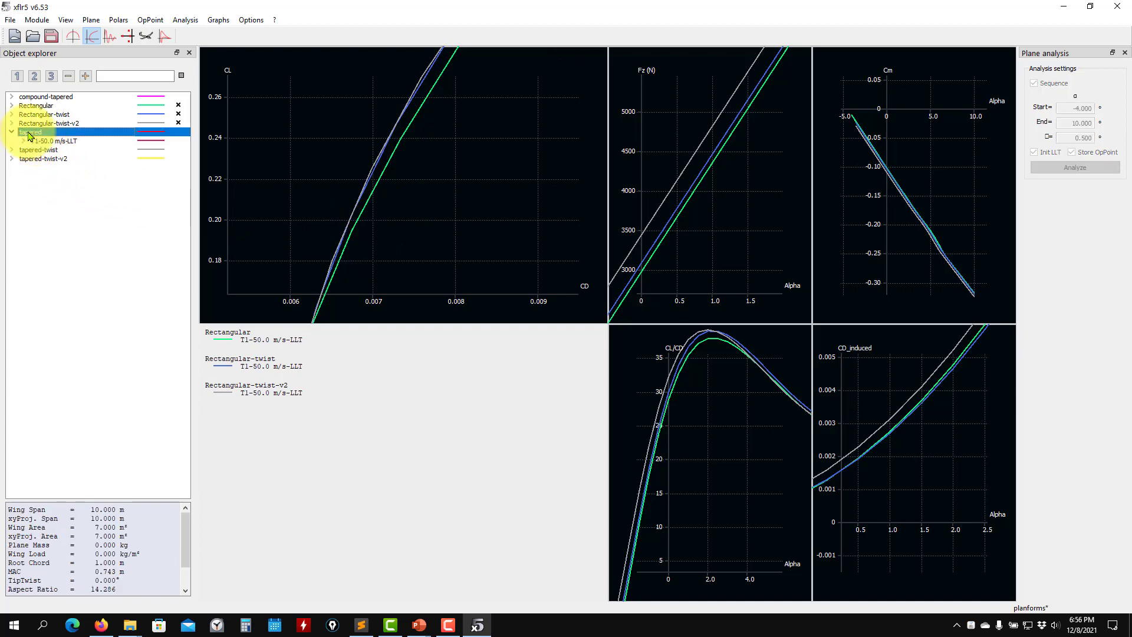
{"action": "right_click", "coordinate": [28, 131]}
{"action": "left_click", "coordinate": [63, 191]}
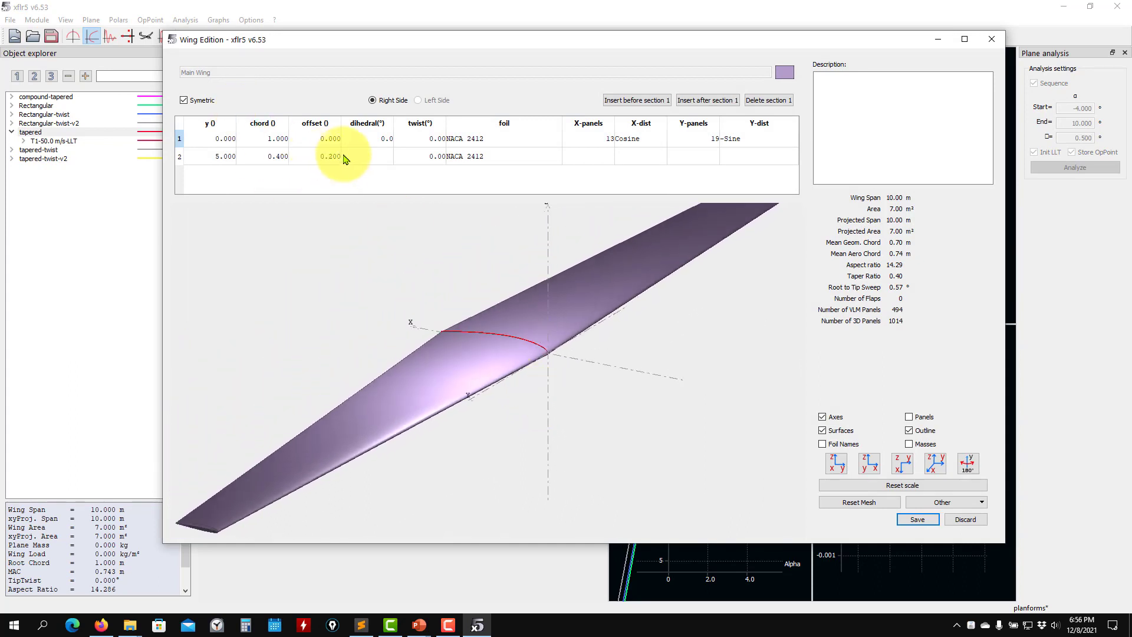
{"action": "left_click_drag", "start_coordinate": [412, 293], "coordinate": [572, 381]}
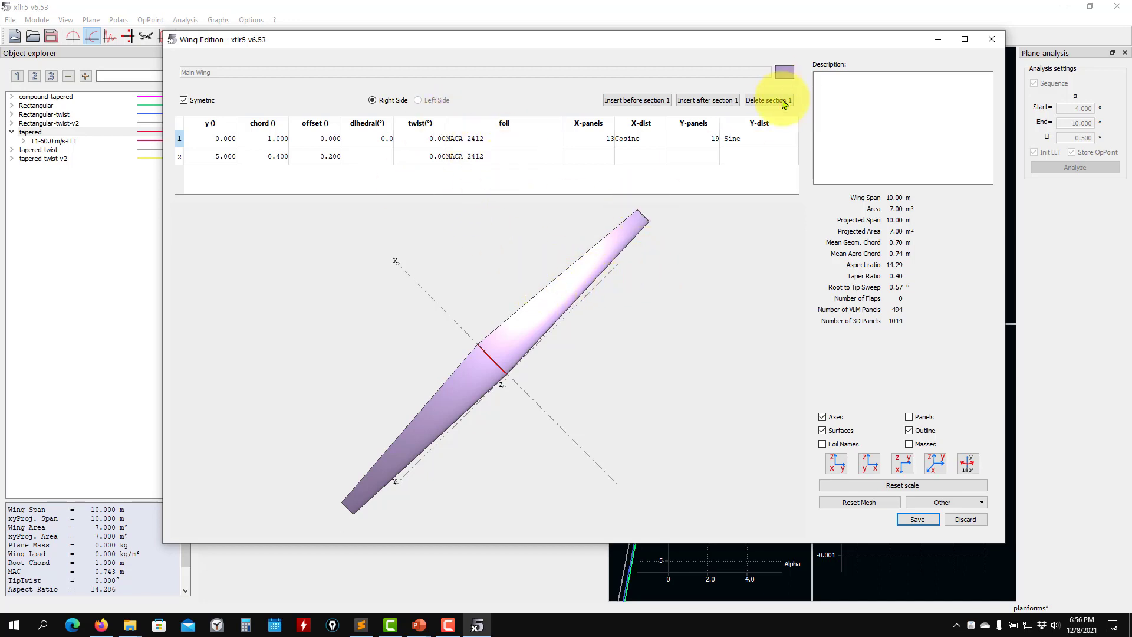
{"action": "left_click", "coordinate": [991, 38]}
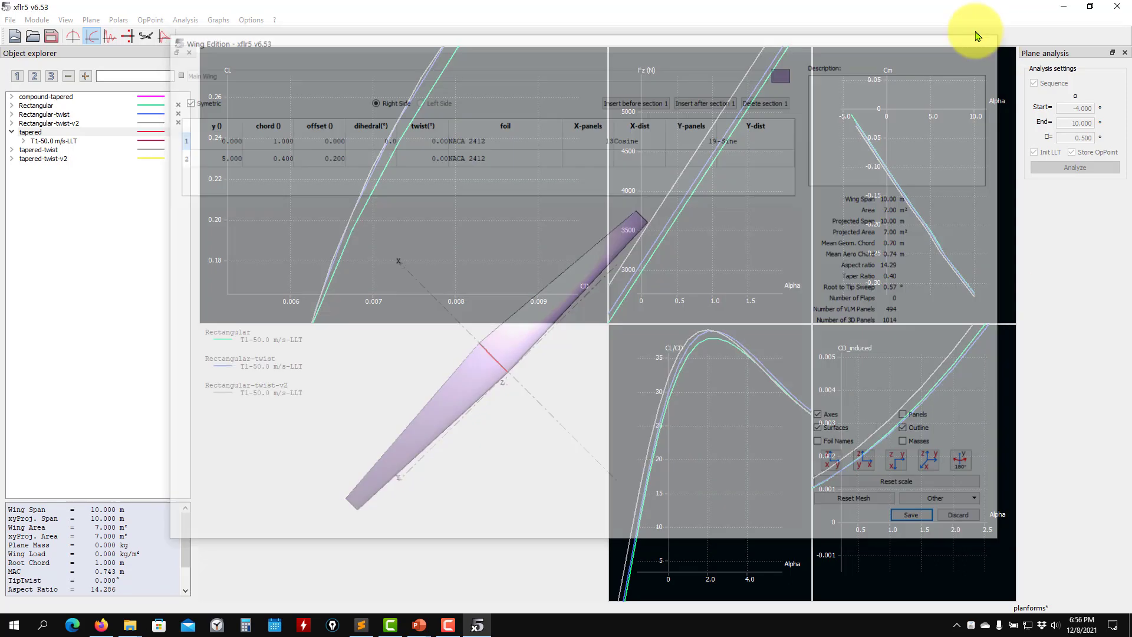
Open an analysis definition for the tapered plane, inspect the Type 4 (Fixed aoa) and Type 1 (Fixed Speed) settings, and discard it
{"action": "right_click", "coordinate": [31, 134]}
{"action": "mouse_move", "coordinate": [66, 138]}
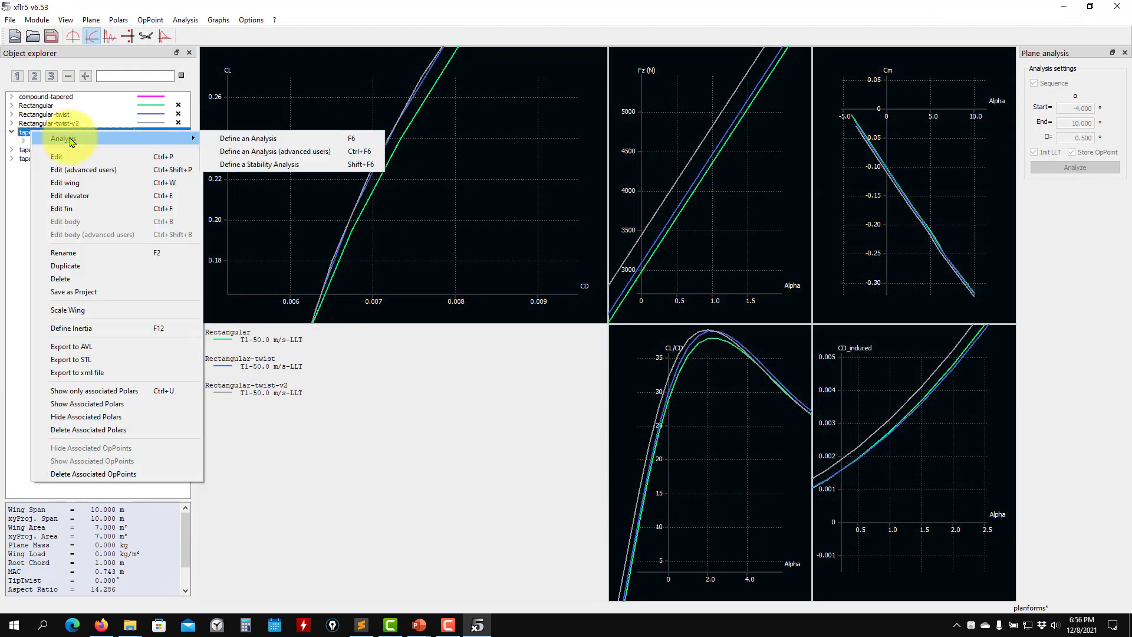
{"action": "left_click", "coordinate": [256, 139]}
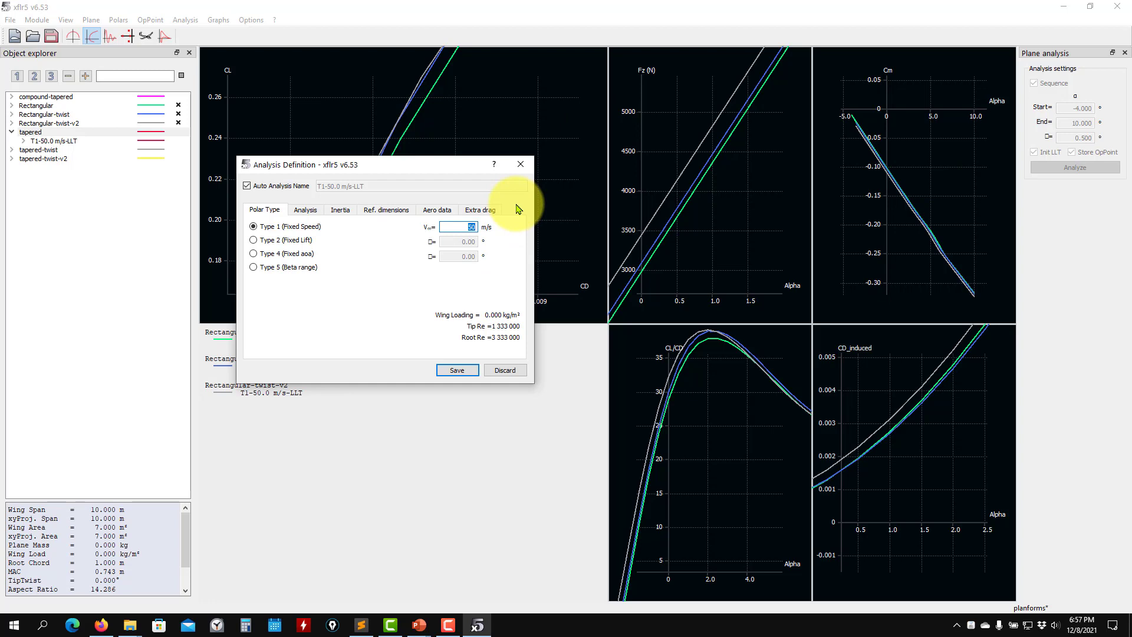
{"action": "left_click", "coordinate": [278, 257]}
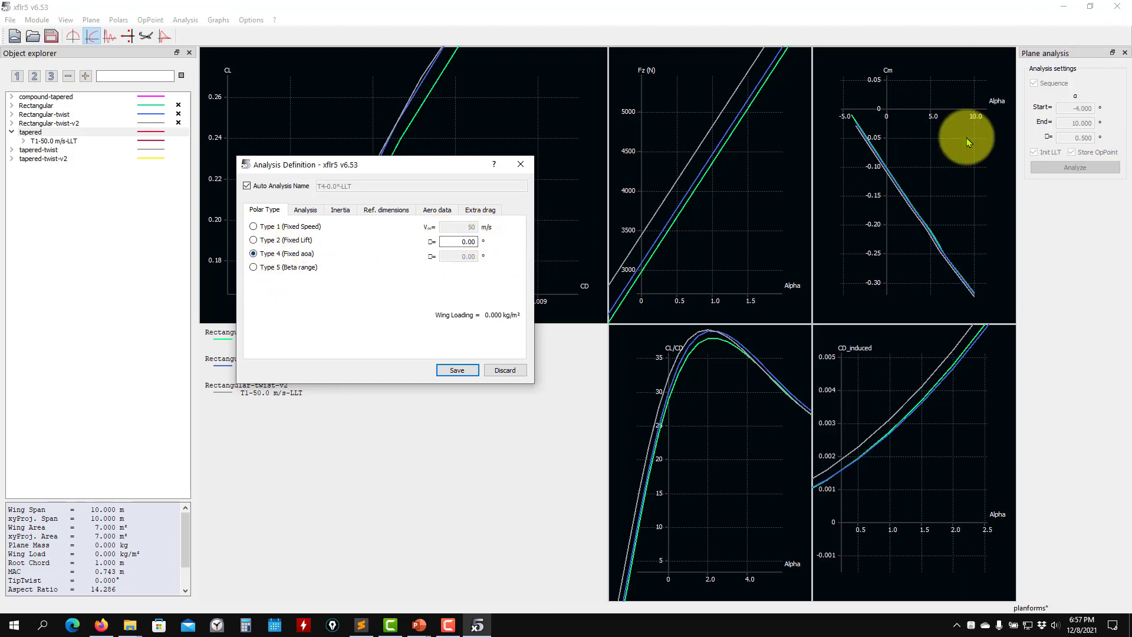
{"action": "left_click", "coordinate": [289, 227]}
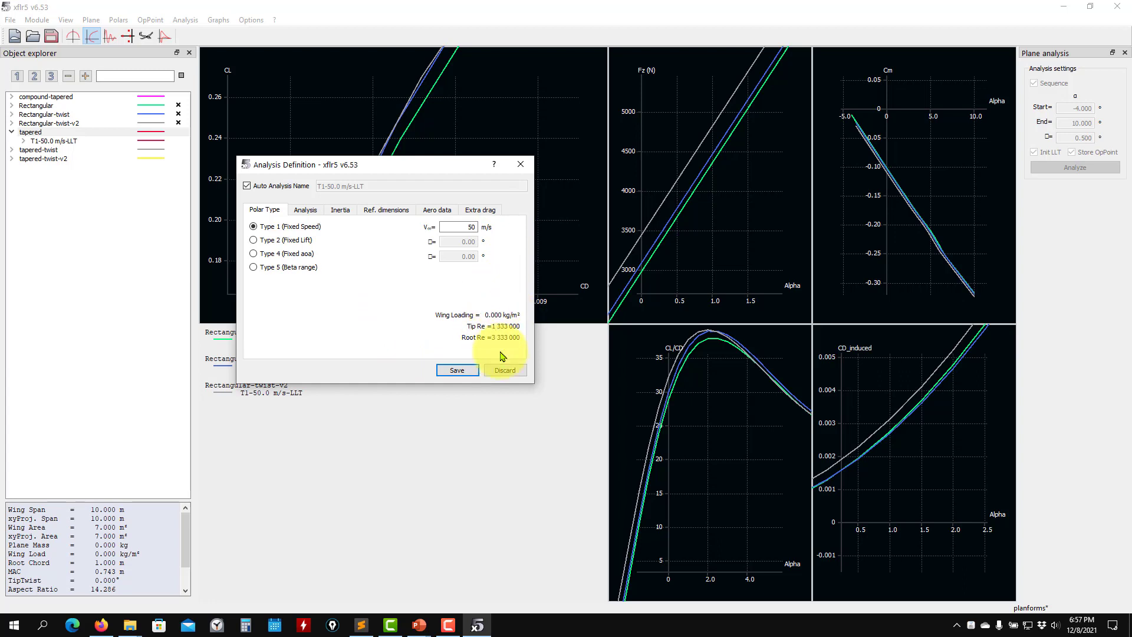
{"action": "left_click", "coordinate": [506, 373]}
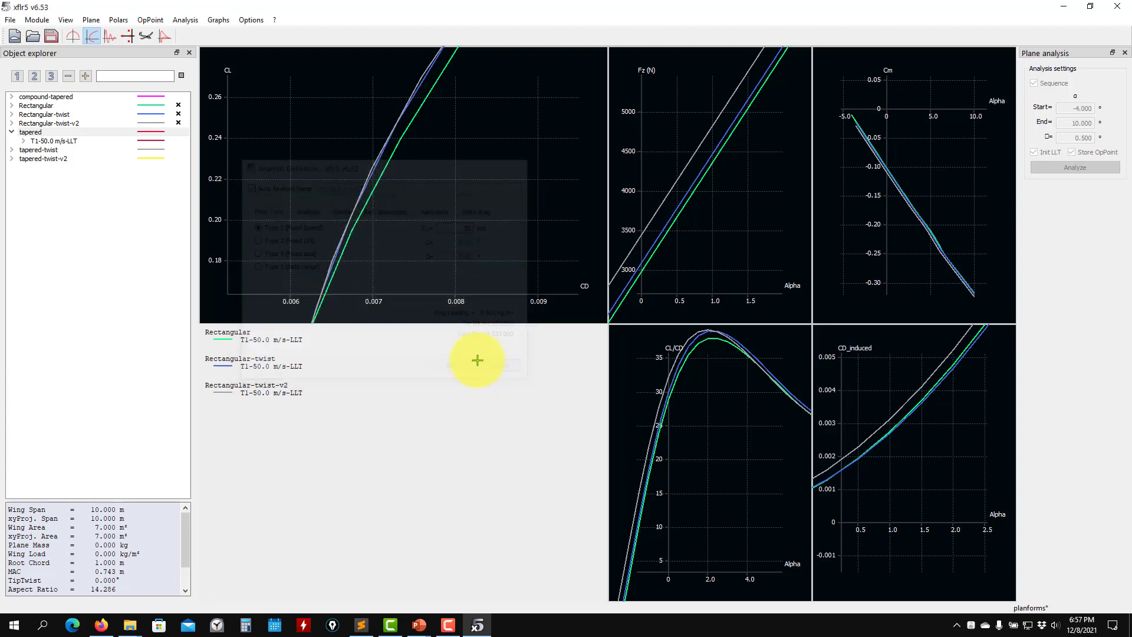
Switch to XFoil Direct Analysis and open the multi-threaded batch analysis for the NACA 2412 foil
{"action": "left_click", "coordinate": [41, 21]}
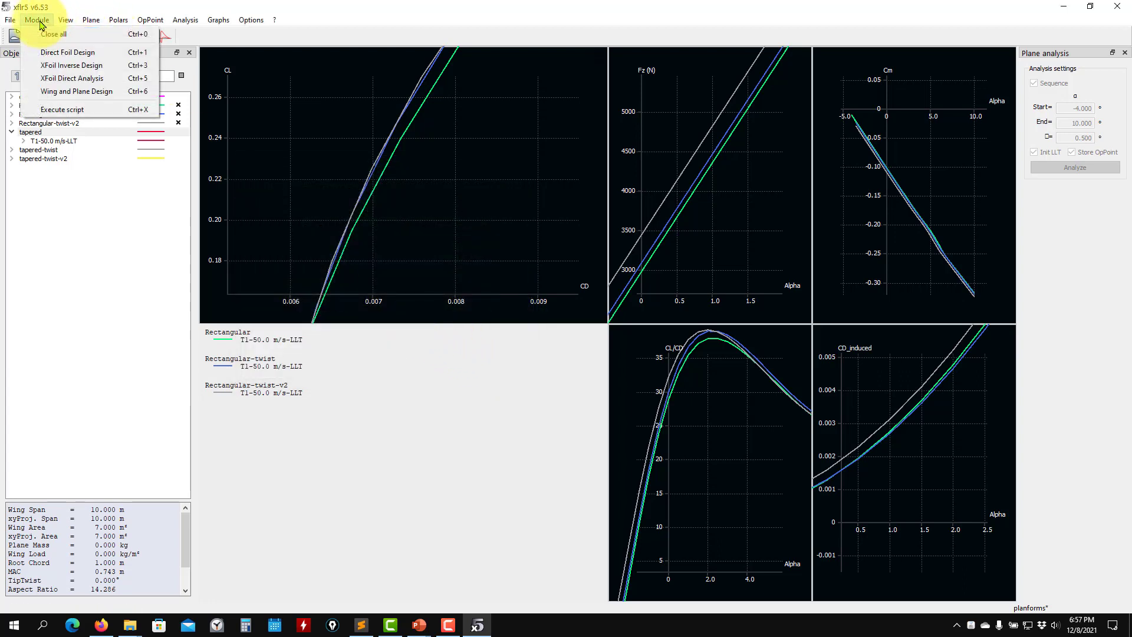
{"action": "left_click", "coordinate": [76, 81]}
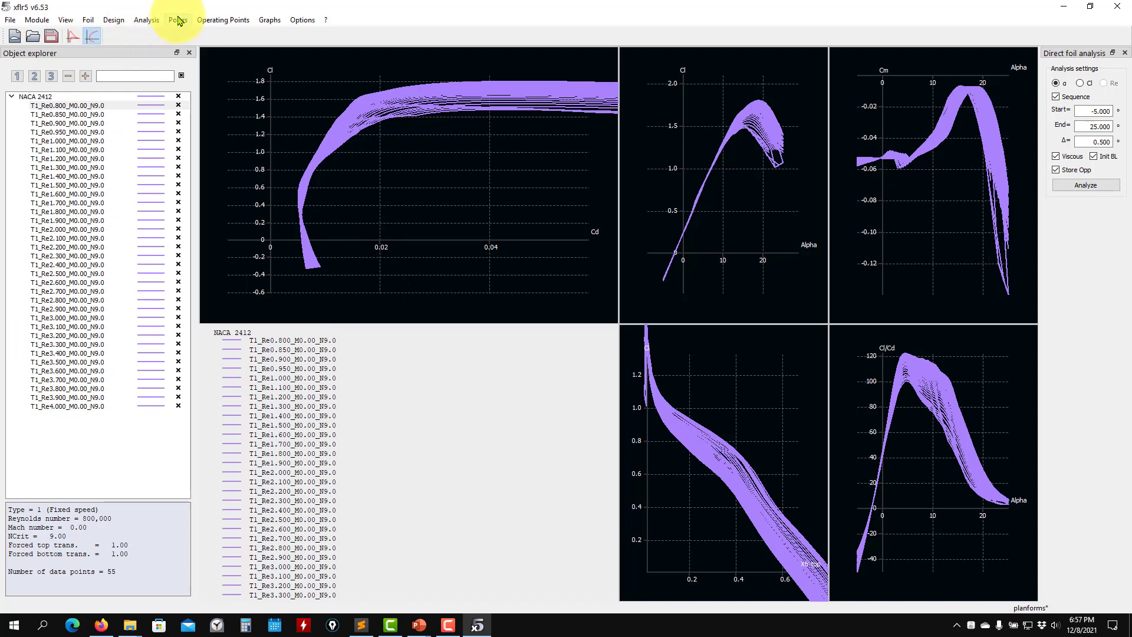
{"action": "left_click", "coordinate": [147, 20]}
{"action": "left_click", "coordinate": [169, 46]}
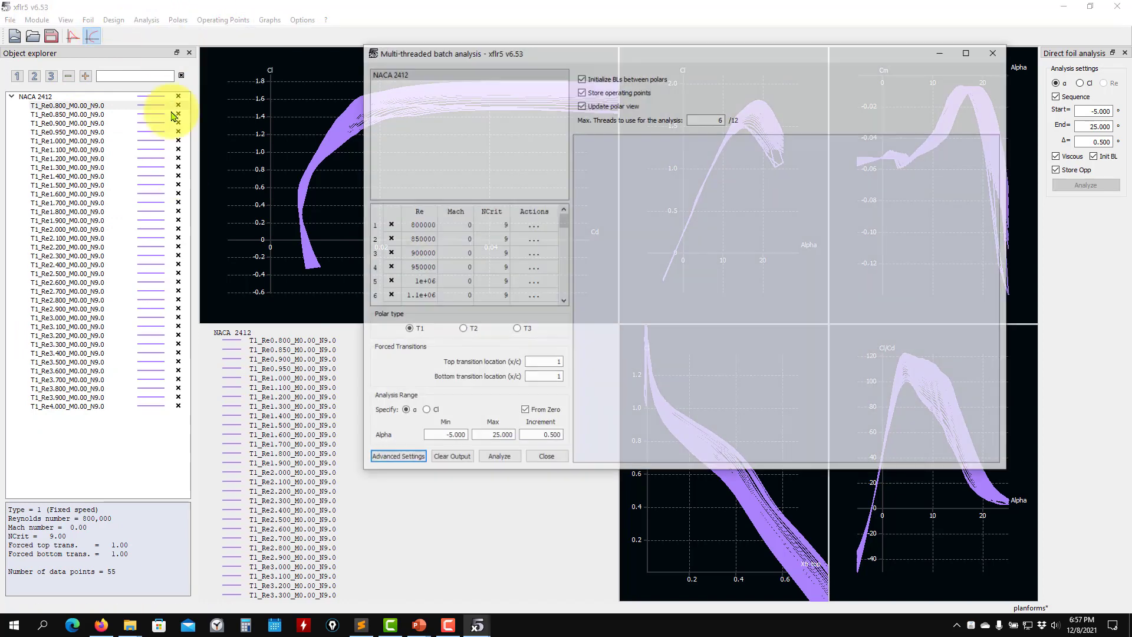
Review the batch analysis's full list of Reynolds numbers and its alpha range, then close it without running the analysis
{"action": "scroll", "coordinate": [425, 222], "scroll_direction": "down", "scroll_amount": 10}
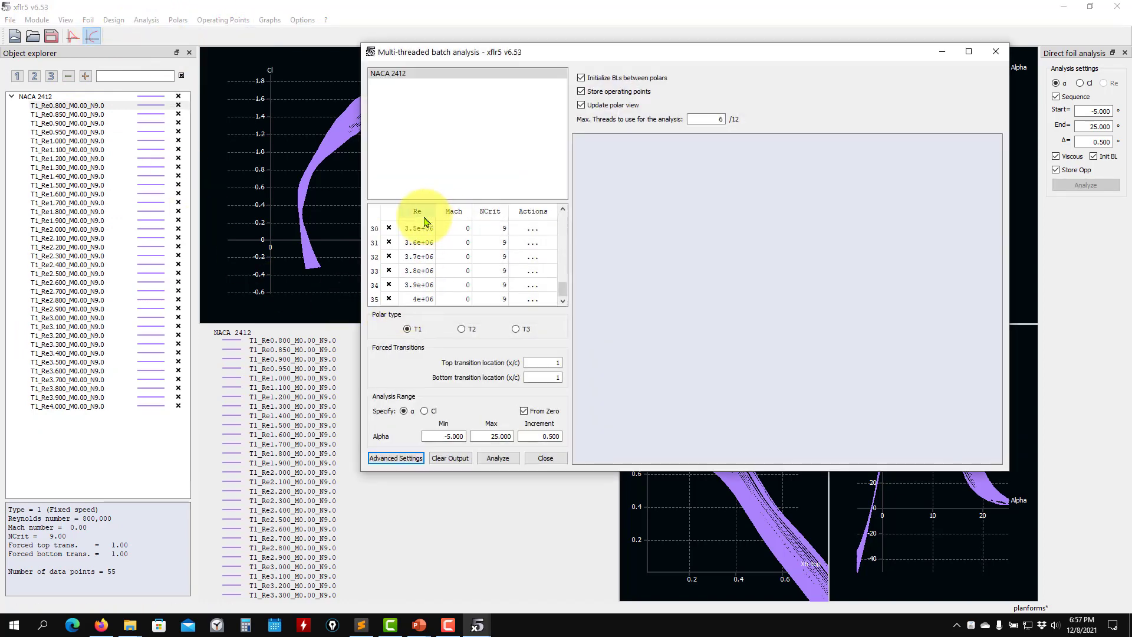
{"action": "mouse_move", "coordinate": [567, 286]}
{"action": "left_mouse_down"}
{"action": "mouse_move", "coordinate": [566, 219]}
{"action": "mouse_move", "coordinate": [570, 300]}
{"action": "left_mouse_up"}
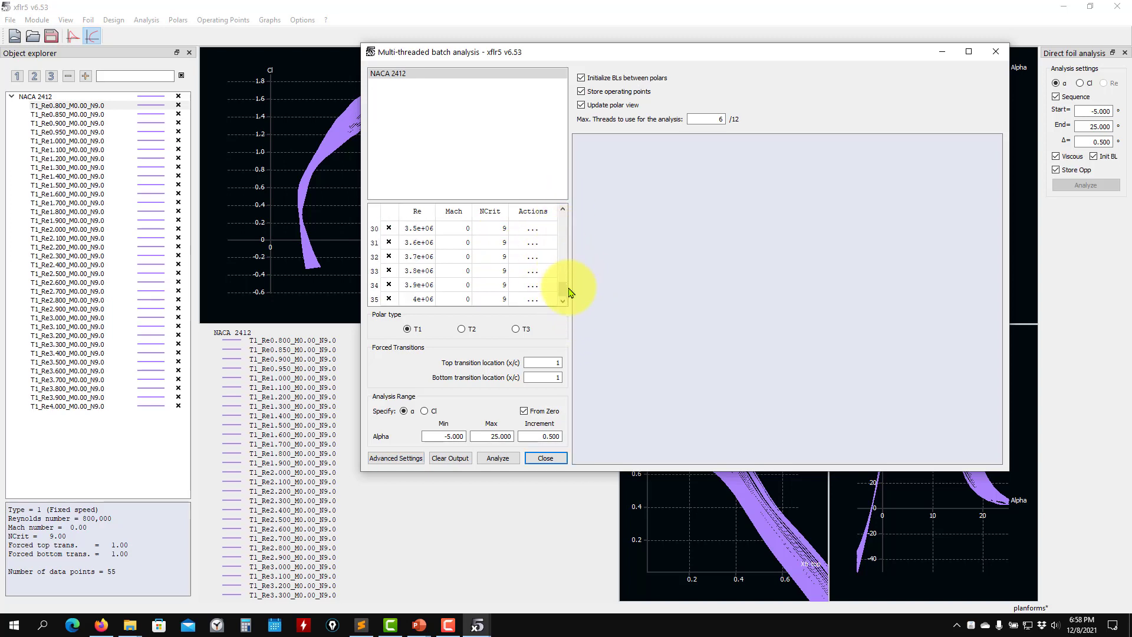
{"action": "left_click_drag", "start_coordinate": [569, 287], "coordinate": [573, 209]}
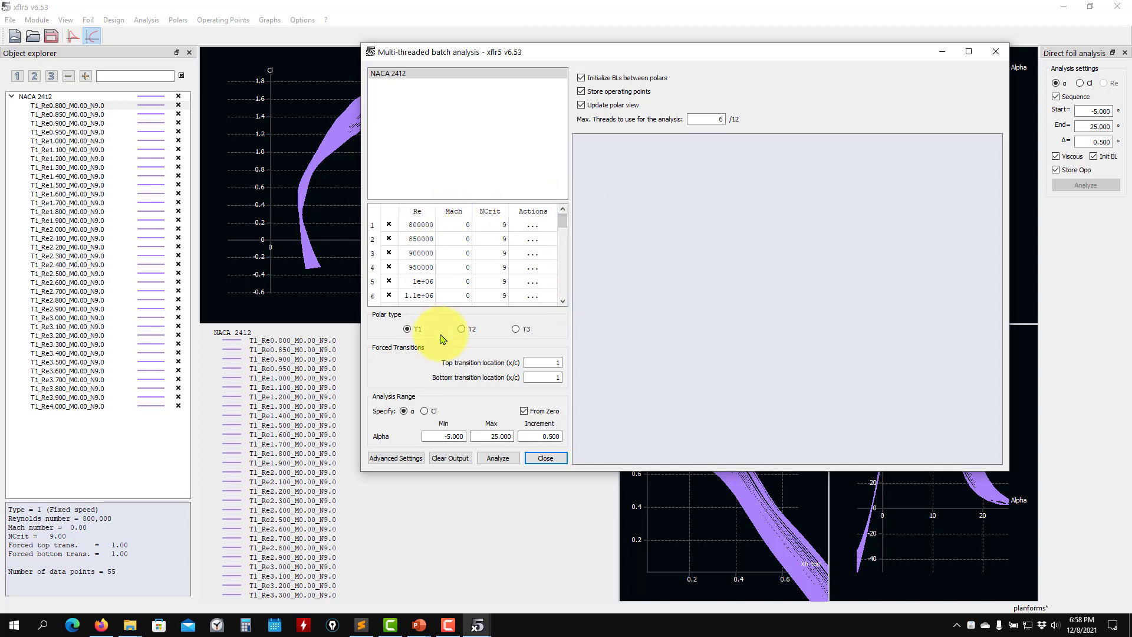
{"action": "scroll", "coordinate": [434, 230], "scroll_direction": "down", "scroll_amount": 3}
{"action": "scroll", "coordinate": [435, 236], "scroll_direction": "down", "scroll_amount": 2}
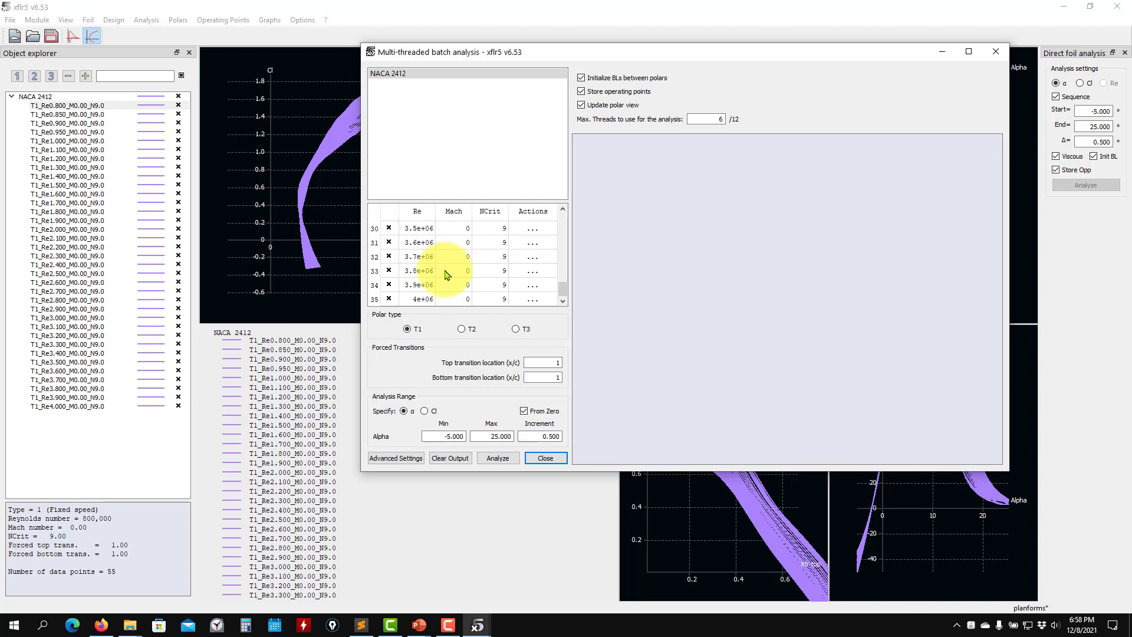
{"action": "scroll", "coordinate": [447, 258], "scroll_direction": "up", "scroll_amount": 10}
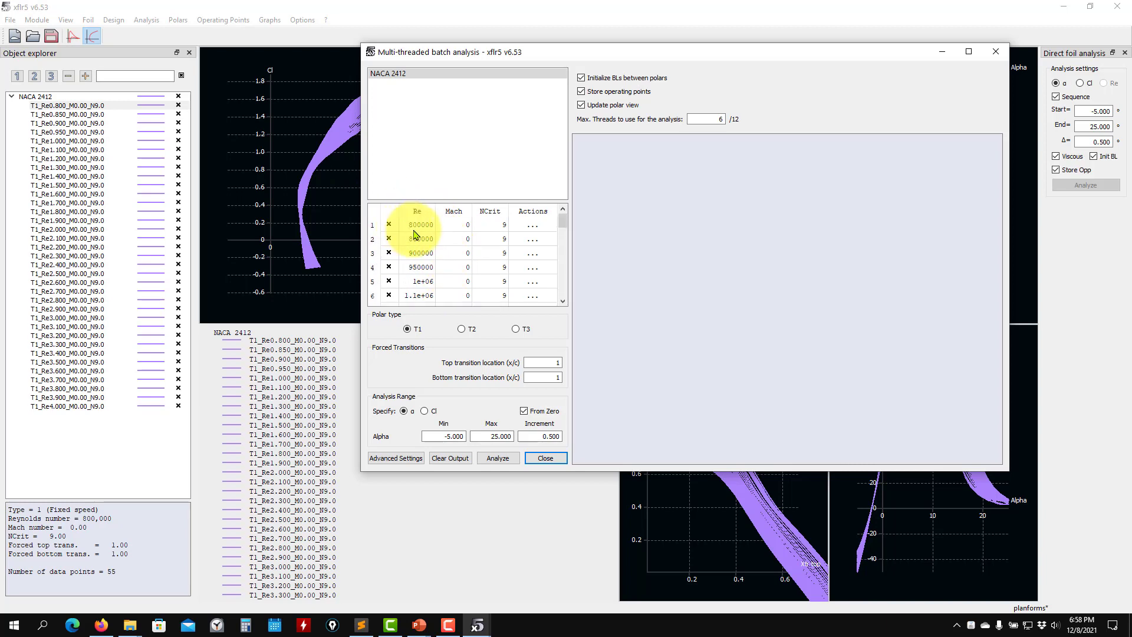
{"action": "scroll", "coordinate": [413, 224], "scroll_direction": "down", "scroll_amount": 10}
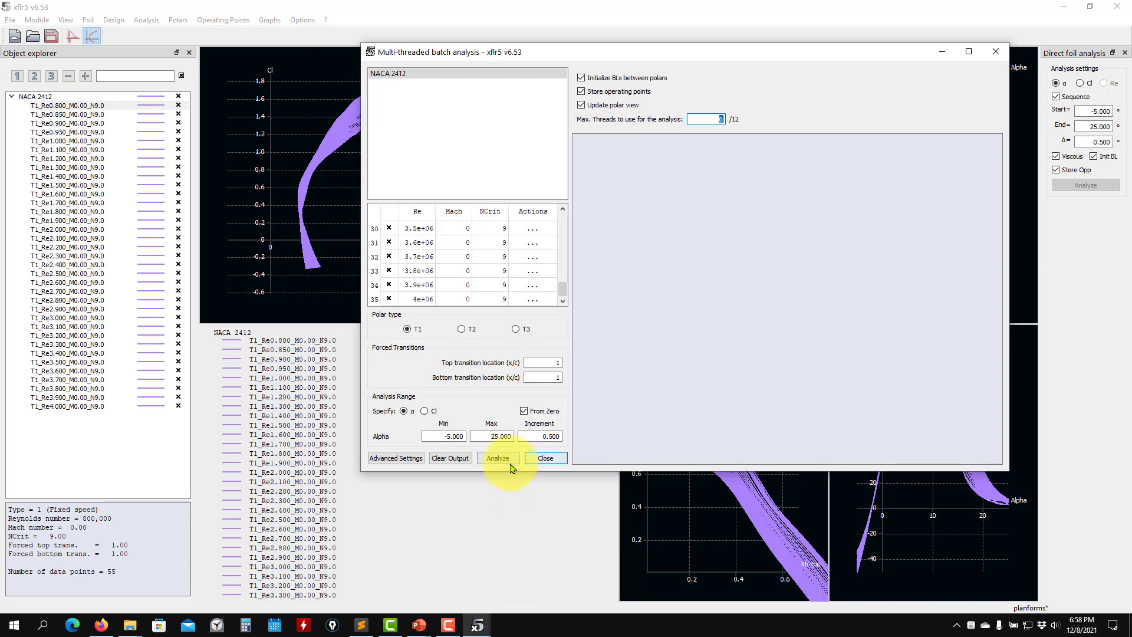
{"action": "left_click", "coordinate": [544, 457]}
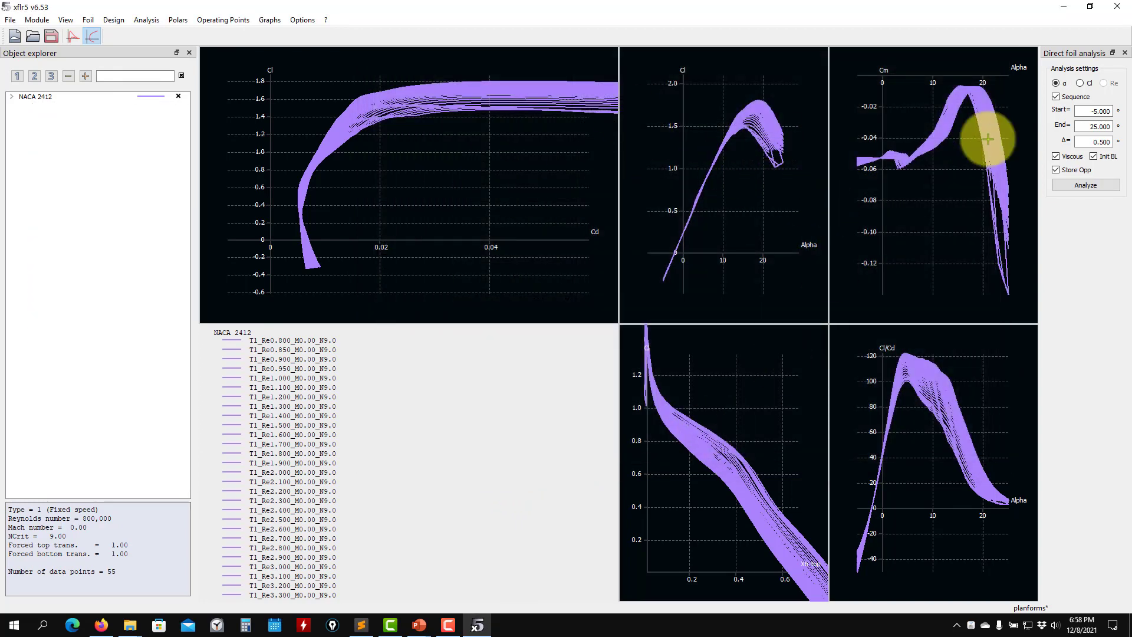
Return to Wing and Plane Design and show the tapered plane's polar alongside the rectangular wings' curves
{"action": "left_click", "coordinate": [37, 20]}
{"action": "left_click", "coordinate": [83, 91]}
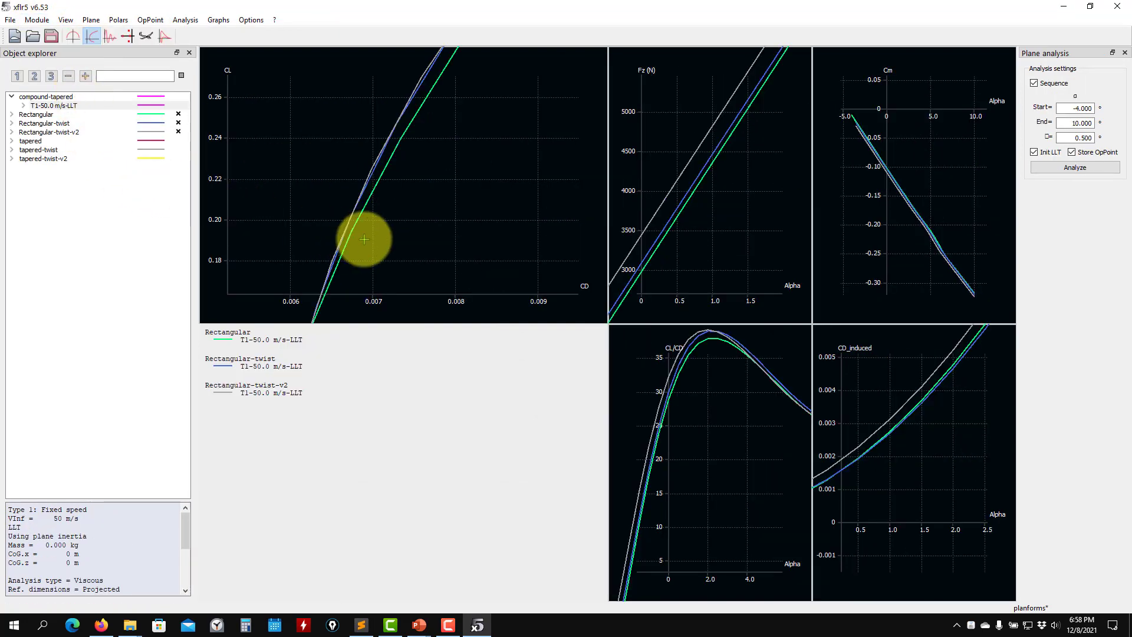
{"action": "left_click", "coordinate": [32, 141]}
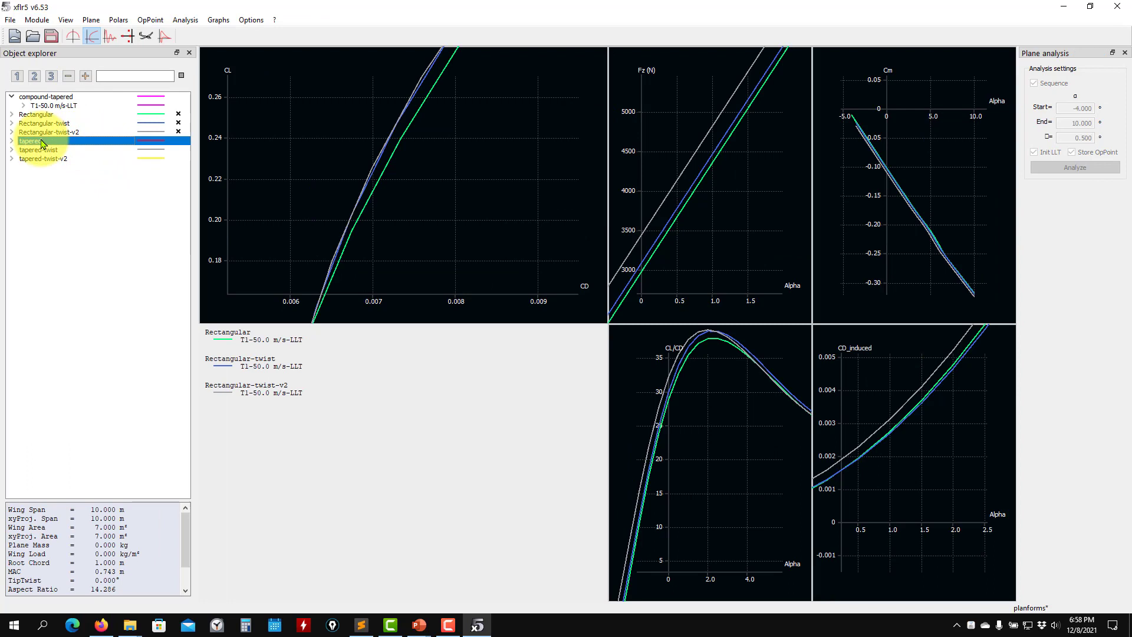
{"action": "left_click", "coordinate": [178, 141]}
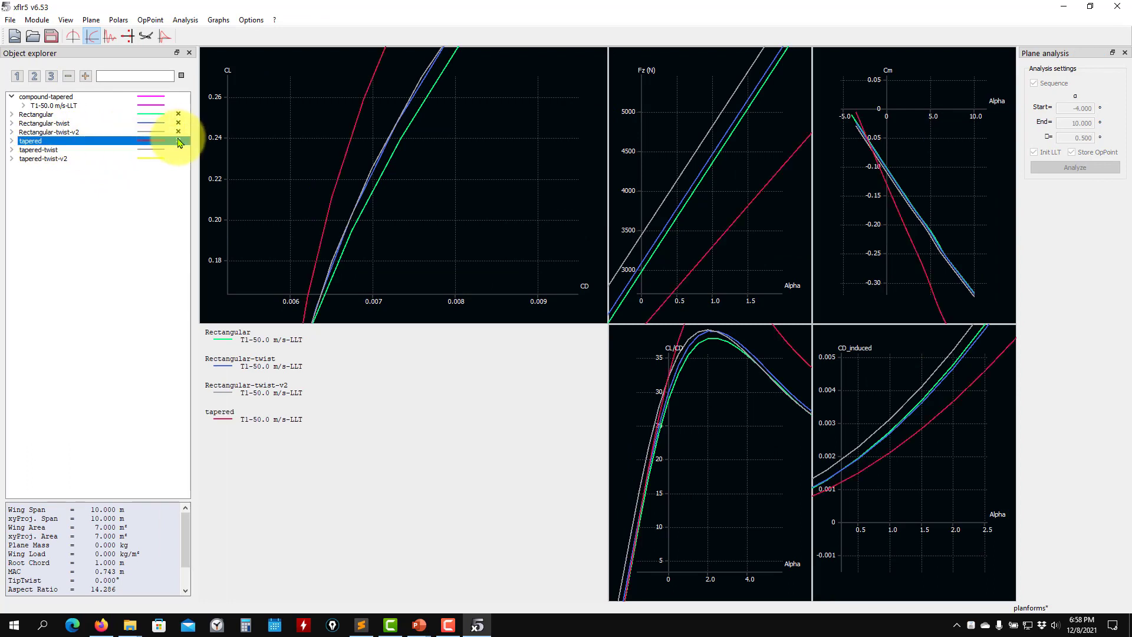
Compare the tapered and rectangular wings' Fz versus Alpha curves around their zero-lift angles
{"action": "scroll", "coordinate": [719, 178], "scroll_direction": "down", "scroll_amount": 6}
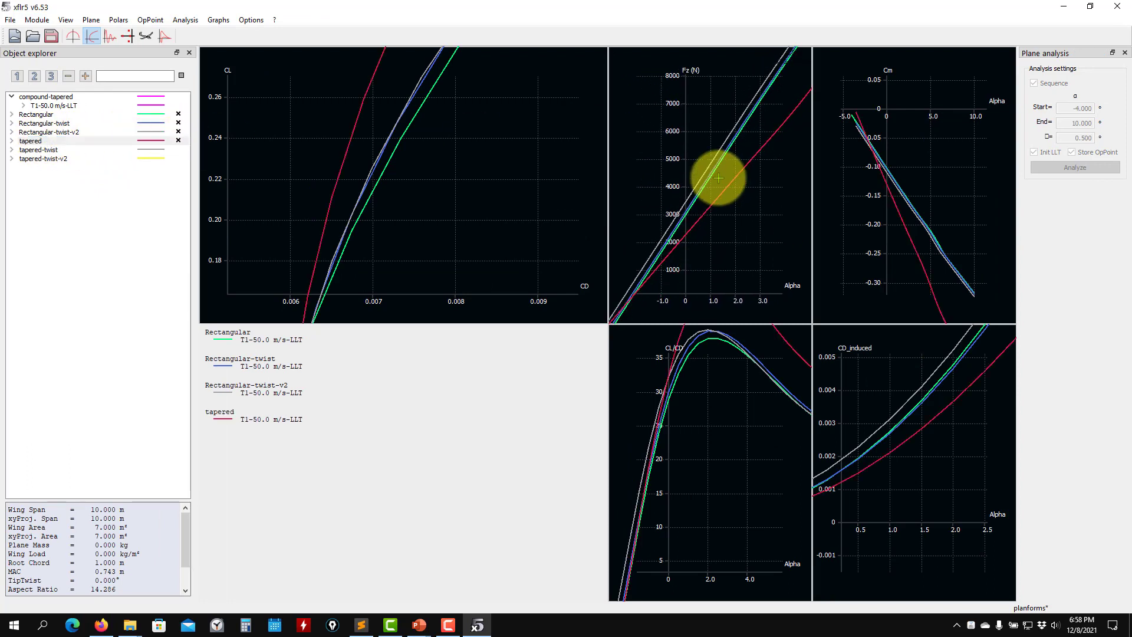
{"action": "scroll", "coordinate": [698, 253], "scroll_direction": "up", "scroll_amount": 5}
{"action": "left_click_drag", "start_coordinate": [667, 279], "coordinate": [719, 211]}
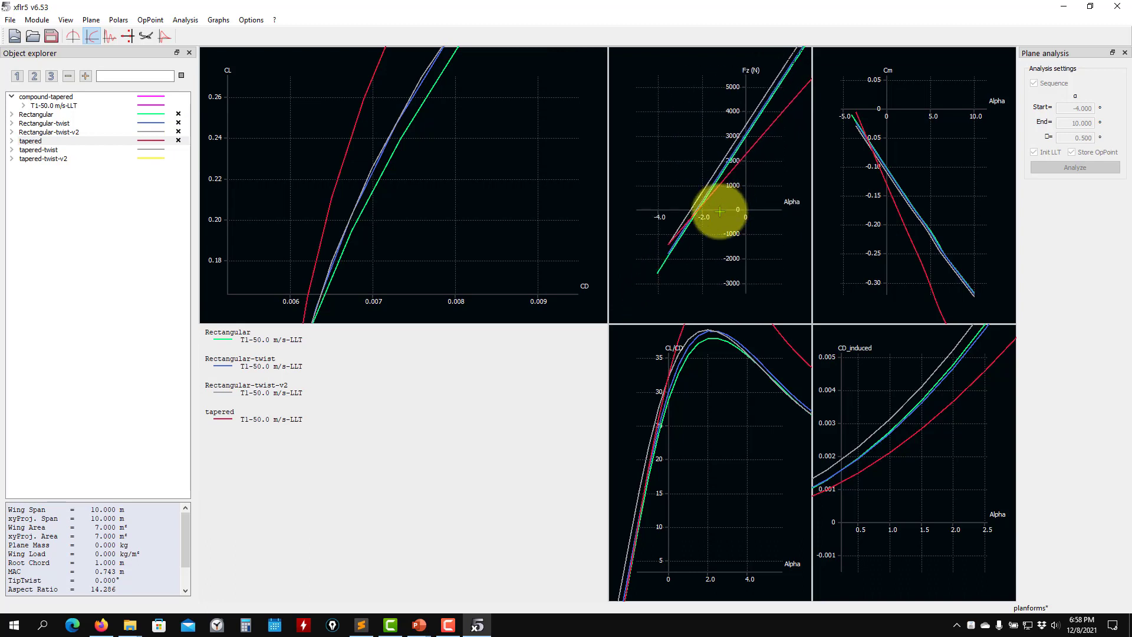
{"action": "scroll", "coordinate": [719, 210], "scroll_direction": "up", "scroll_amount": 9}
{"action": "scroll", "coordinate": [703, 266], "scroll_direction": "up", "scroll_amount": 3}
{"action": "left_click_drag", "start_coordinate": [702, 268], "coordinate": [699, 211]}
{"action": "scroll", "coordinate": [666, 219], "scroll_direction": "up", "scroll_amount": 4}
{"action": "scroll", "coordinate": [693, 227], "scroll_direction": "up", "scroll_amount": 2}
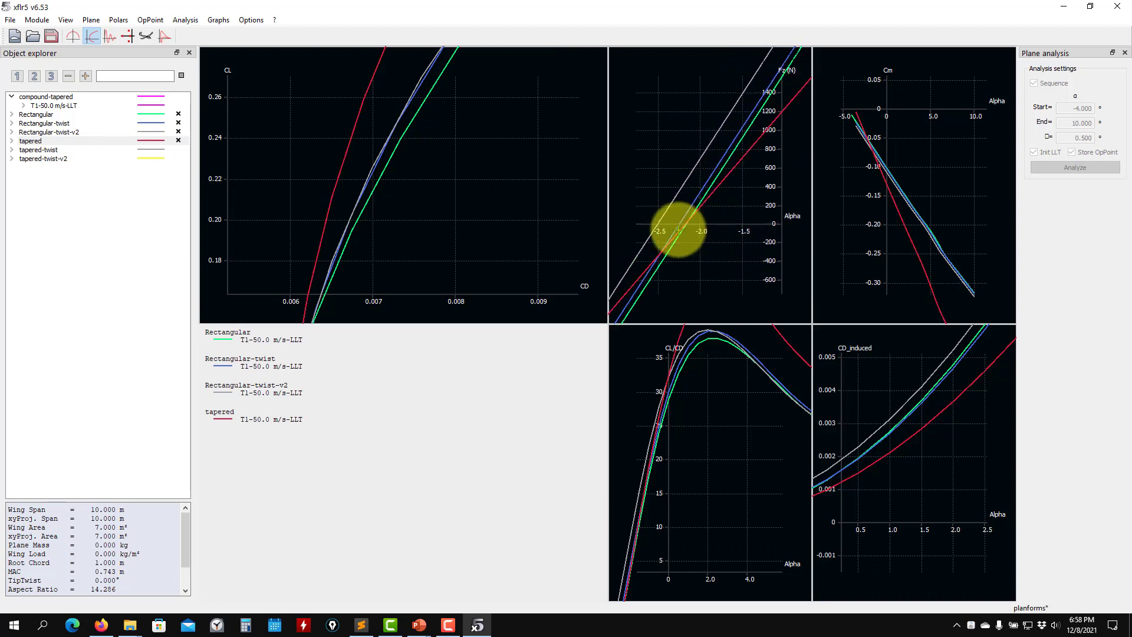
{"action": "scroll", "coordinate": [694, 252], "scroll_direction": "up", "scroll_amount": 8}
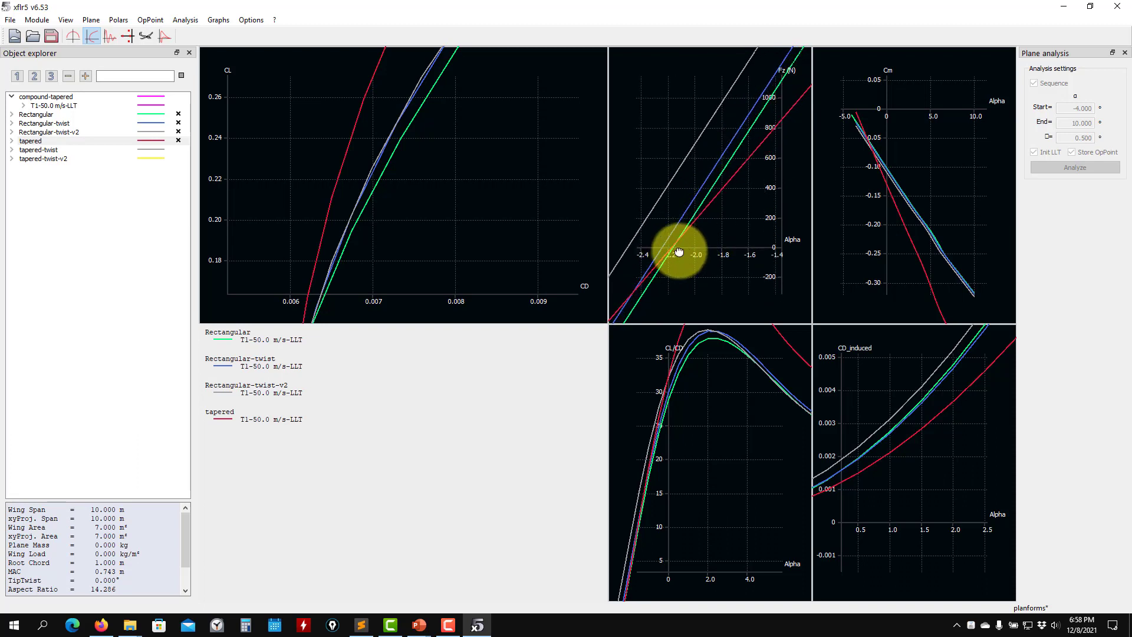
{"action": "left_click_drag", "start_coordinate": [676, 251], "coordinate": [623, 228]}
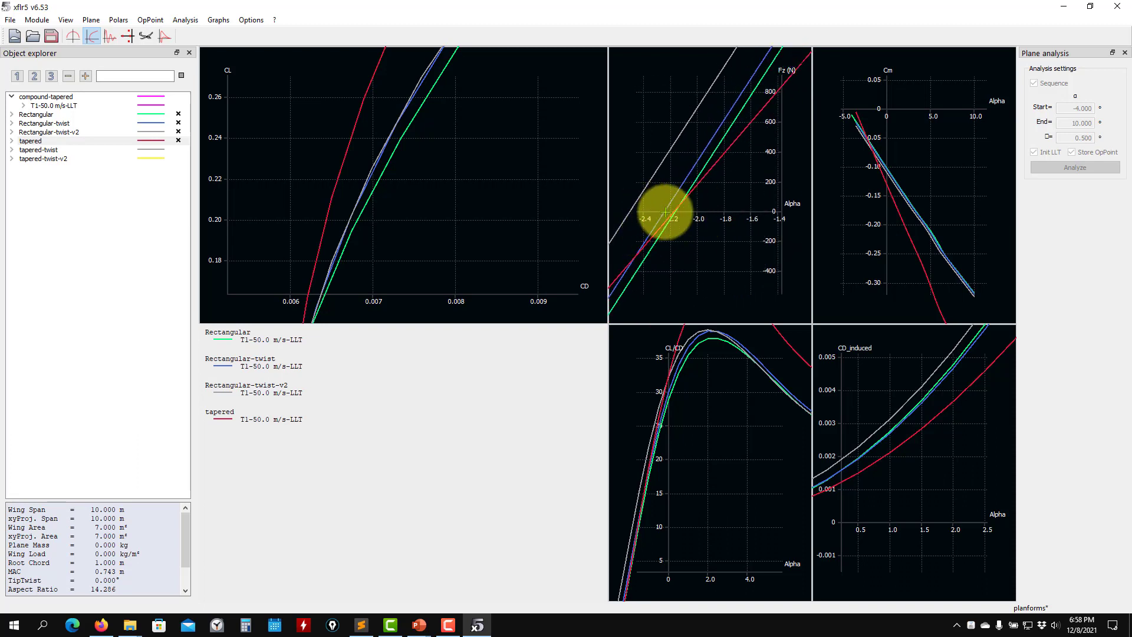
{"action": "scroll", "coordinate": [682, 218], "scroll_direction": "up", "scroll_amount": 1}
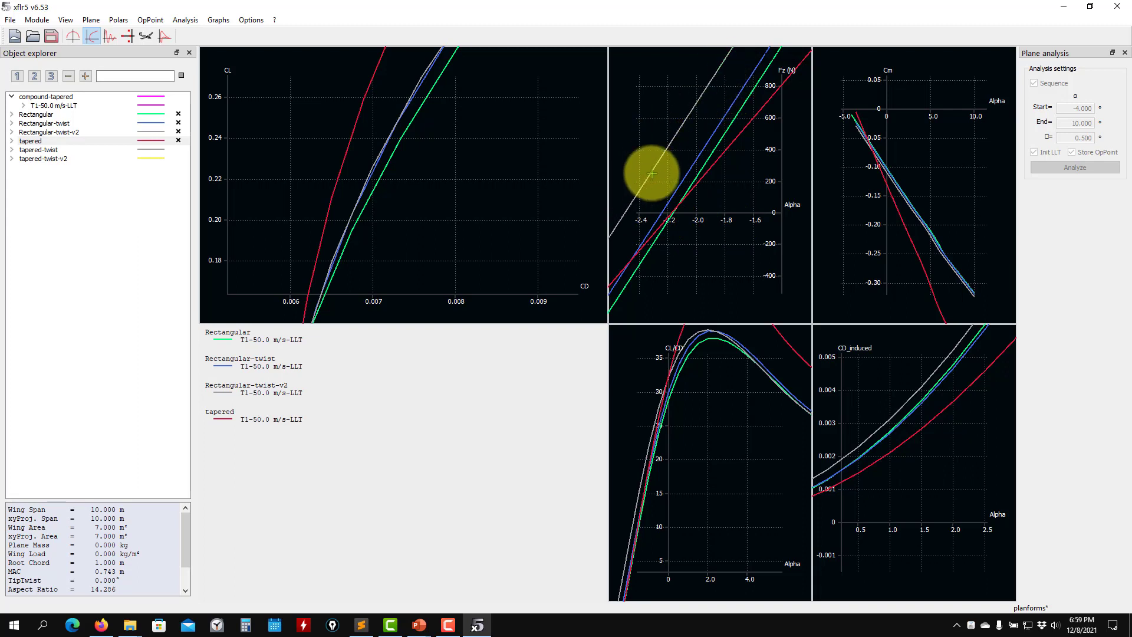
Compare the slopes of the Fz versus Alpha curves up to 10 degrees, then examine the lift between about 0 and 3 degrees
{"action": "scroll", "coordinate": [686, 231], "scroll_direction": "down", "scroll_amount": 3}
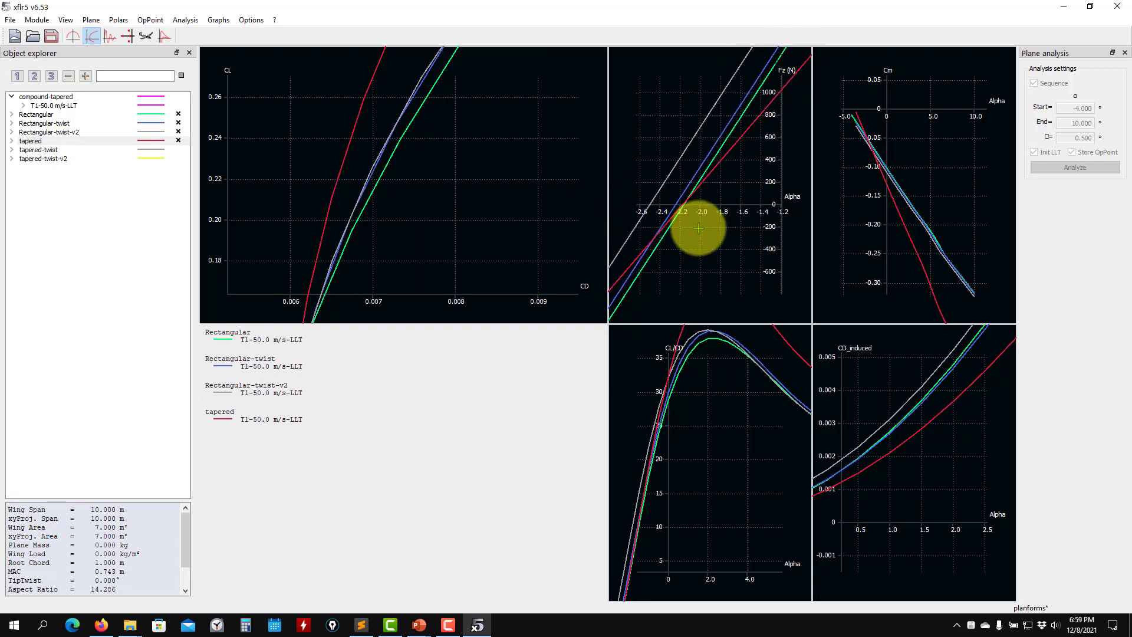
{"action": "scroll", "coordinate": [710, 212], "scroll_direction": "down", "scroll_amount": 5}
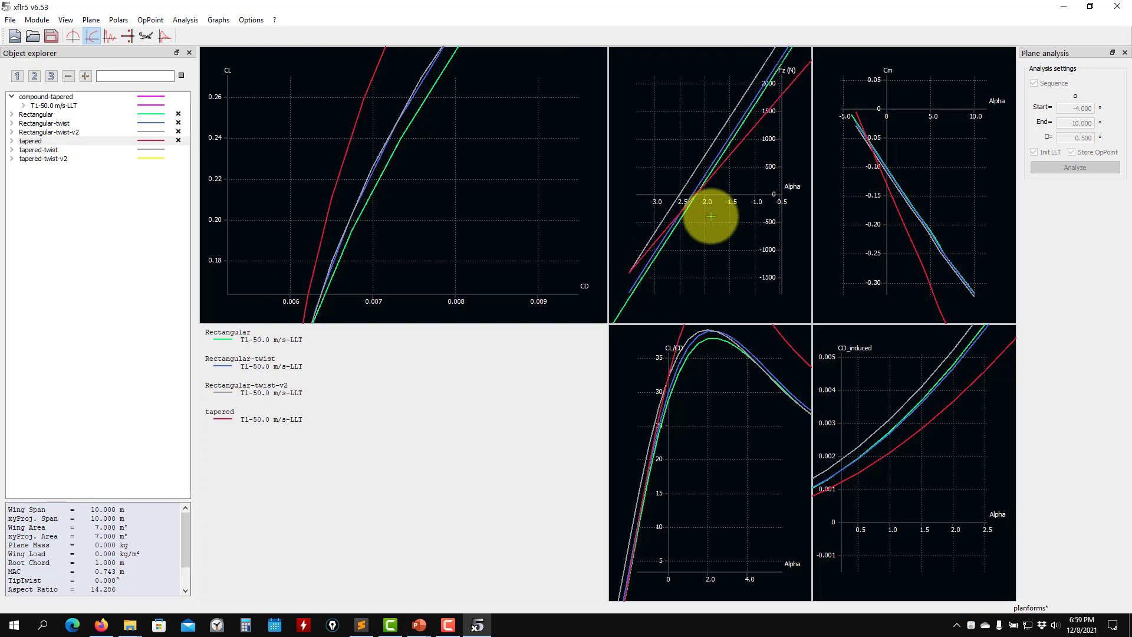
{"action": "left_click_drag", "start_coordinate": [742, 189], "coordinate": [687, 235]}
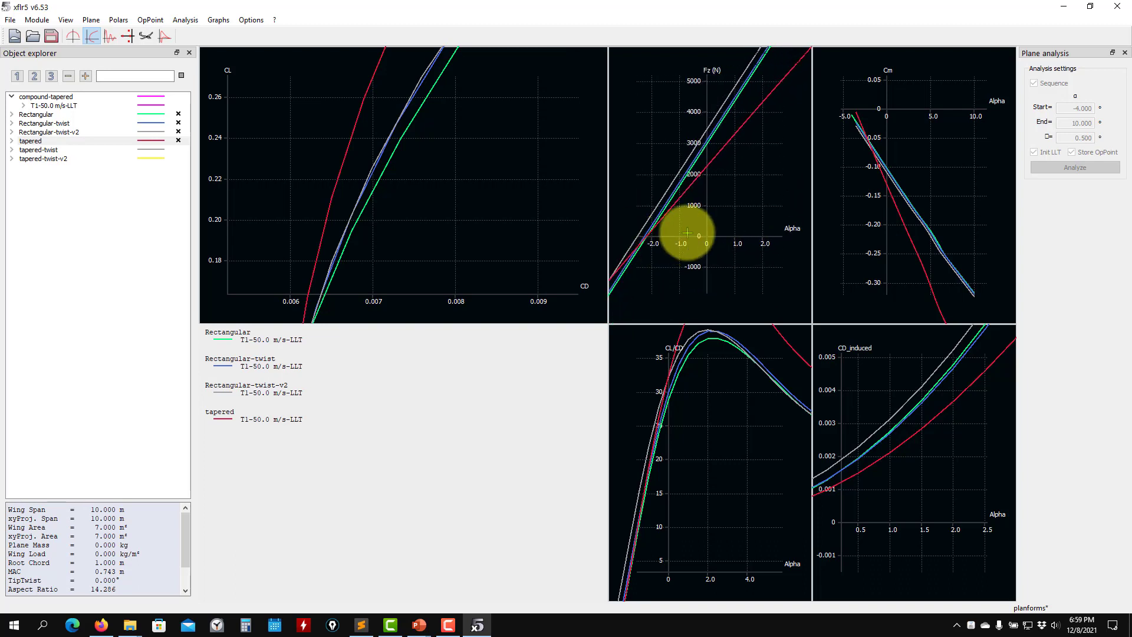
{"action": "scroll", "coordinate": [749, 154], "scroll_direction": "down", "scroll_amount": 4}
{"action": "left_click_drag", "start_coordinate": [735, 196], "coordinate": [702, 282]}
{"action": "scroll", "coordinate": [718, 232], "scroll_direction": "down", "scroll_amount": 2}
{"action": "scroll", "coordinate": [719, 231], "scroll_direction": "down", "scroll_amount": 2}
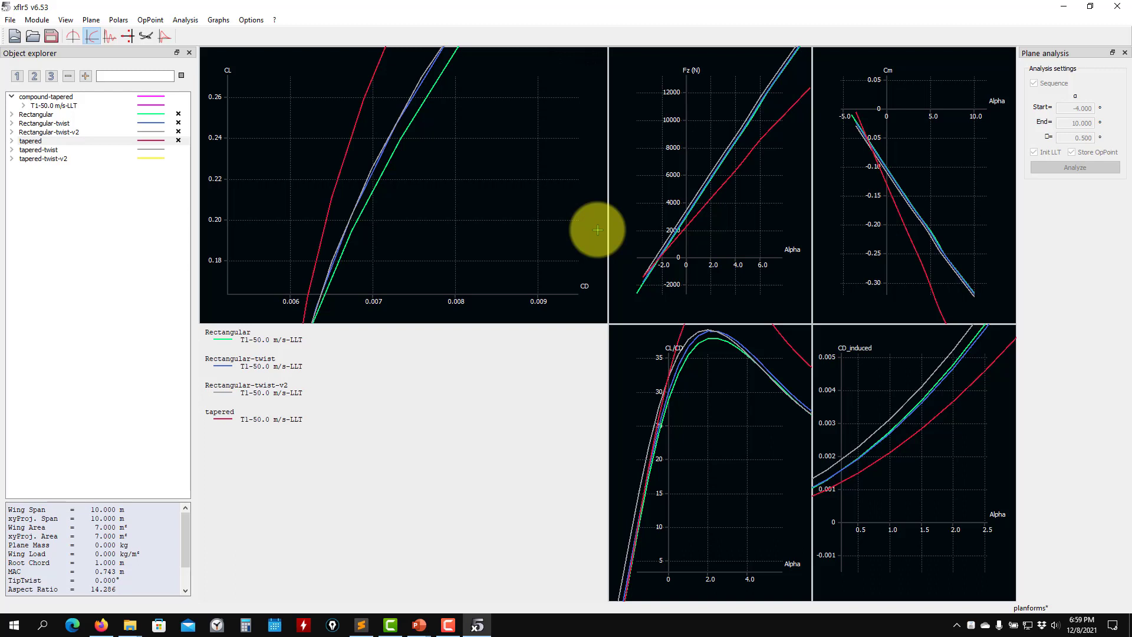
{"action": "left_click_drag", "start_coordinate": [727, 153], "coordinate": [687, 182]}
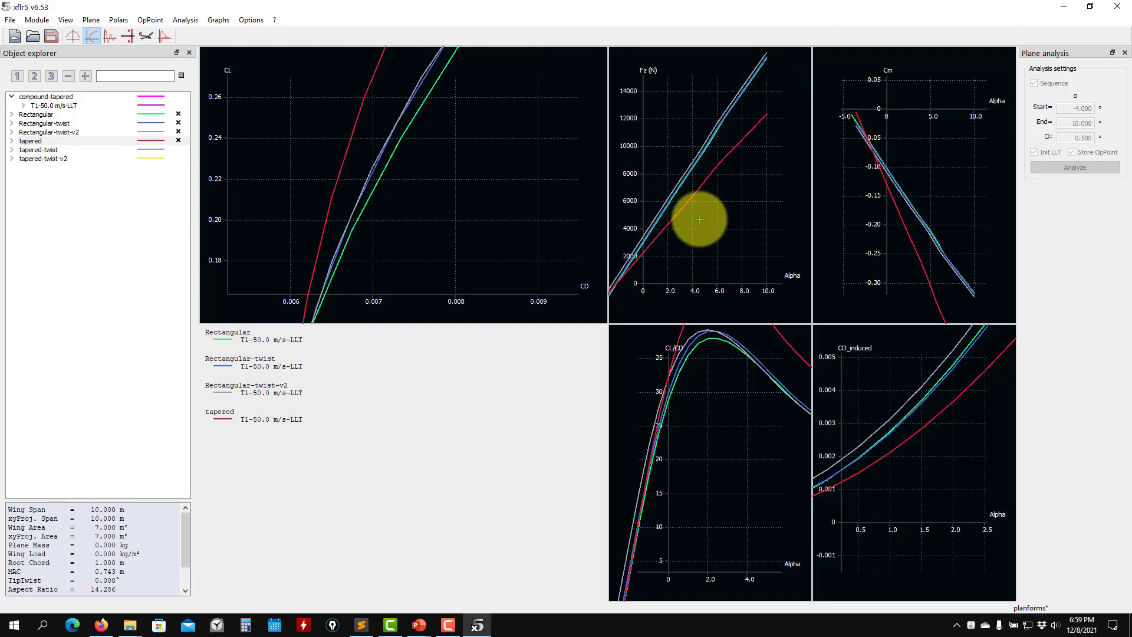
{"action": "scroll", "coordinate": [699, 219], "scroll_direction": "up", "scroll_amount": 5}
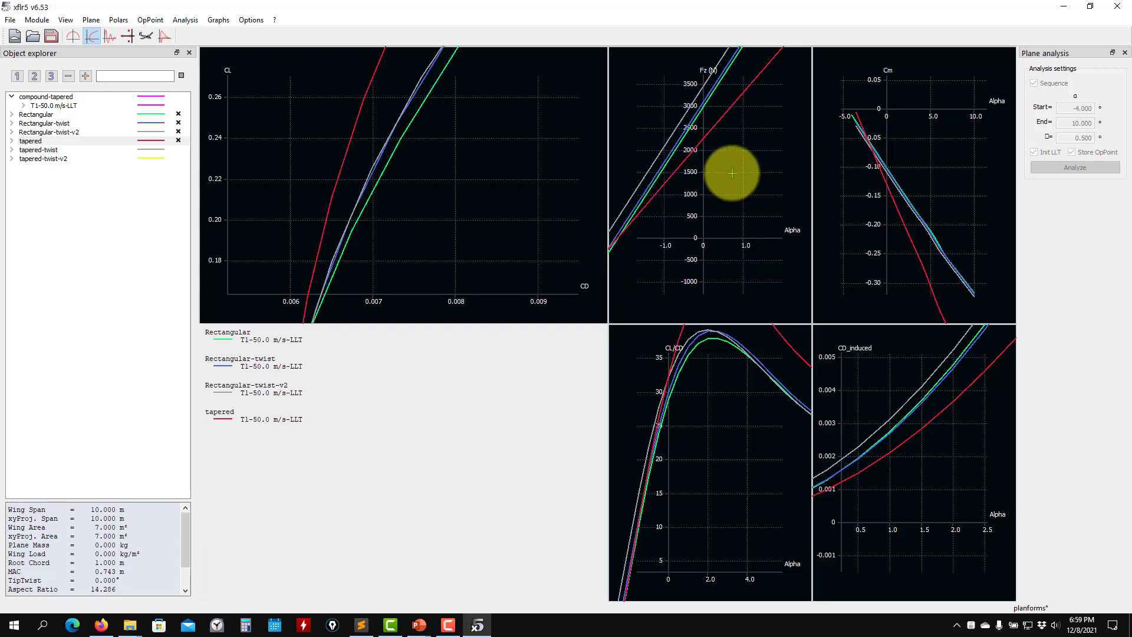
{"action": "left_click_drag", "start_coordinate": [732, 174], "coordinate": [637, 145]}
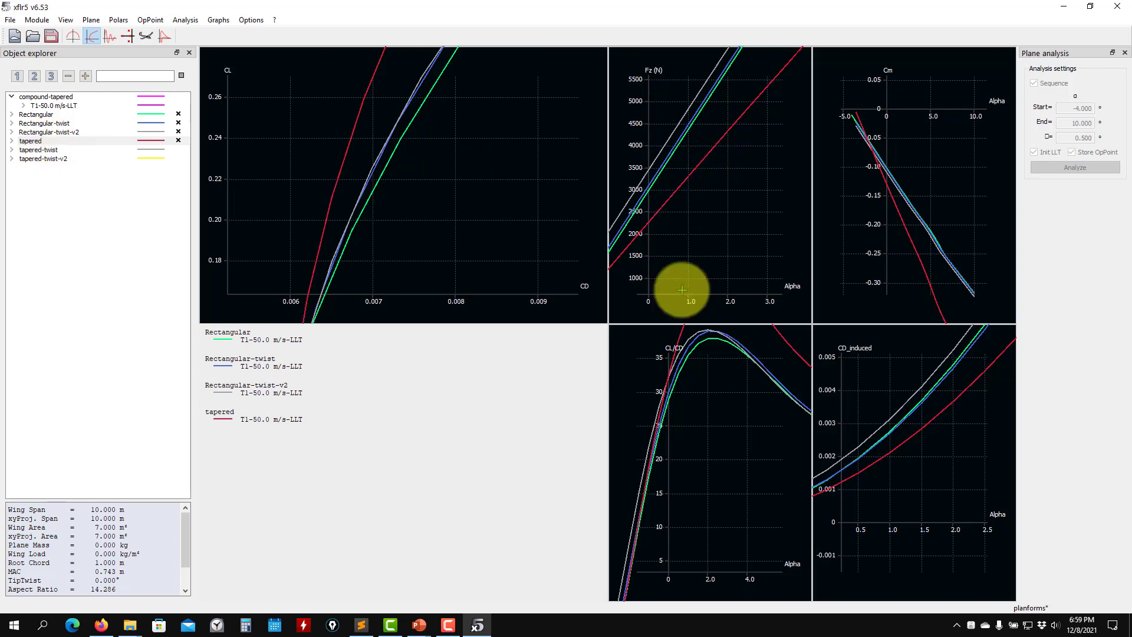
Examine the tapered wing's CL/CD peak and its CL versus CD curve against the rectangular wings
{"action": "scroll", "coordinate": [664, 458], "scroll_direction": "down", "scroll_amount": 3}
{"action": "left_click_drag", "start_coordinate": [343, 223], "coordinate": [369, 165]}
{"action": "scroll", "coordinate": [379, 206], "scroll_direction": "up", "scroll_amount": 3}
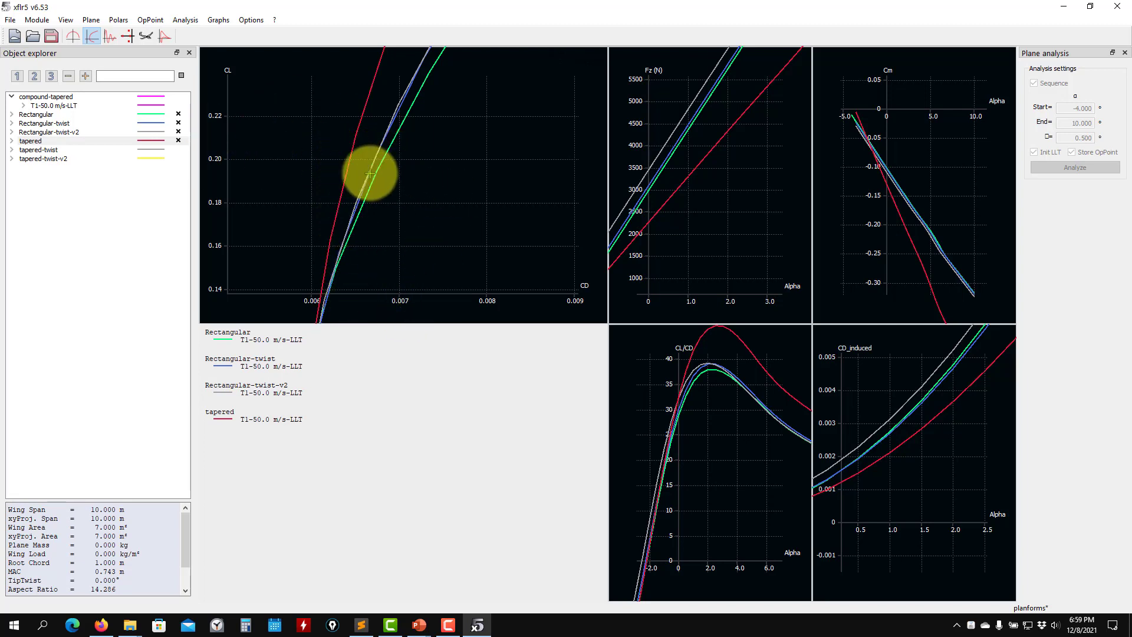
Compare the tapered and rectangular wings' CD_induced curves at angles of attack between about 0 and 1.5 degrees
{"action": "left_click_drag", "start_coordinate": [883, 424], "coordinate": [901, 419]}
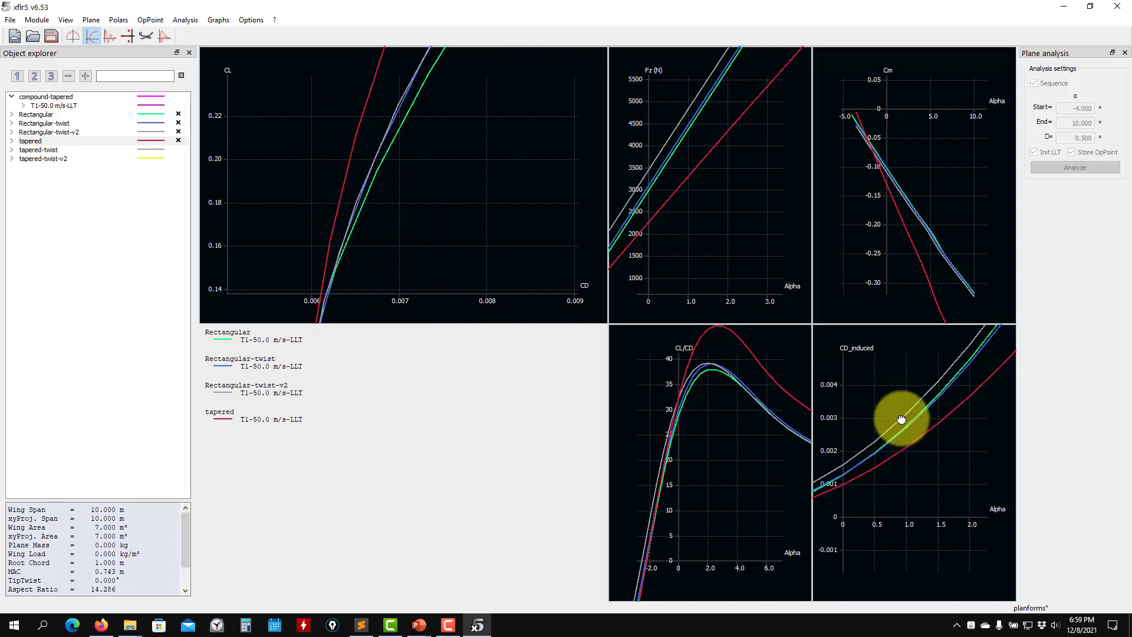
{"action": "scroll", "coordinate": [904, 495], "scroll_direction": "up", "scroll_amount": 6}
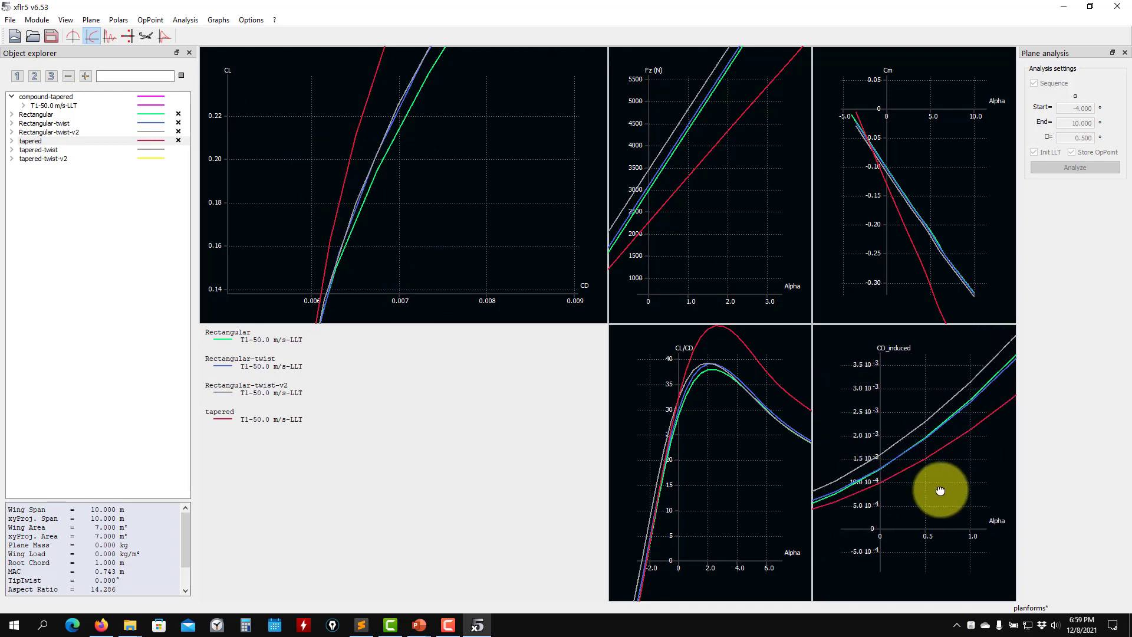
{"action": "left_click_drag", "start_coordinate": [930, 536], "coordinate": [867, 528]}
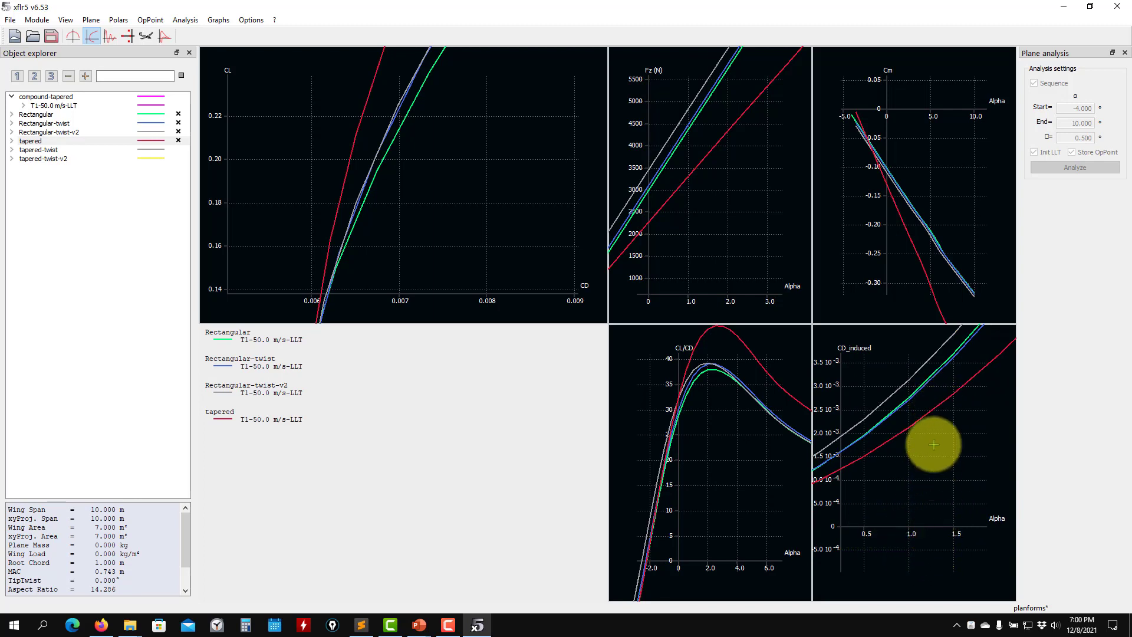
Compare the tapered and rectangular wings' CD_induced curves over a wider Alpha range, along with their CL/CD peaks
{"action": "scroll", "coordinate": [932, 427], "scroll_direction": "down", "scroll_amount": 8}
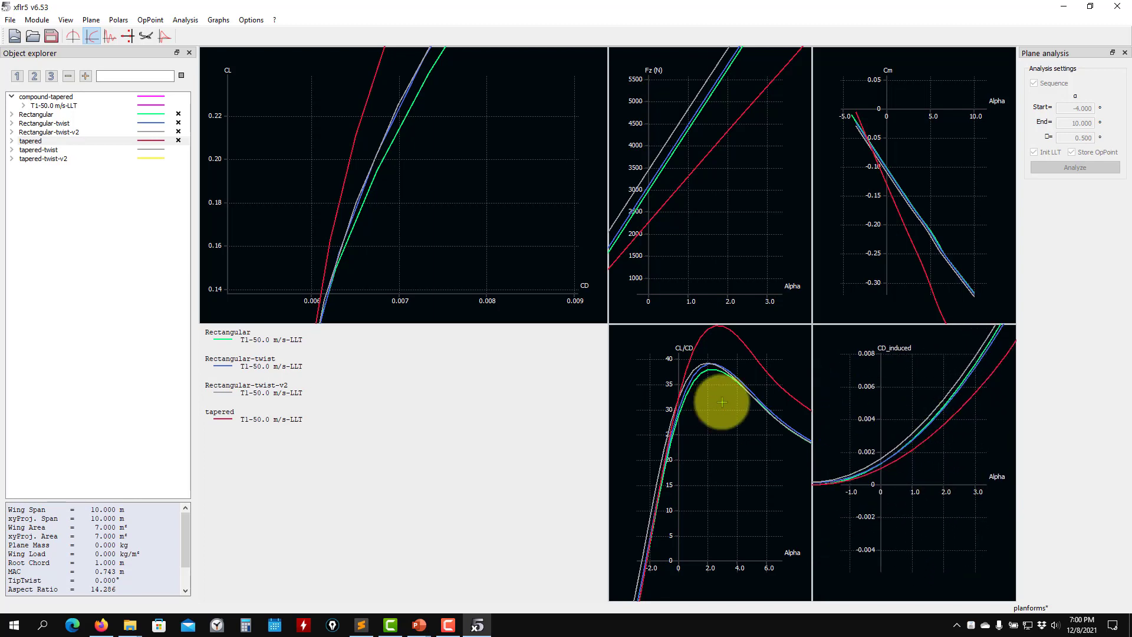
{"action": "left_click_drag", "start_coordinate": [722, 402], "coordinate": [705, 477]}
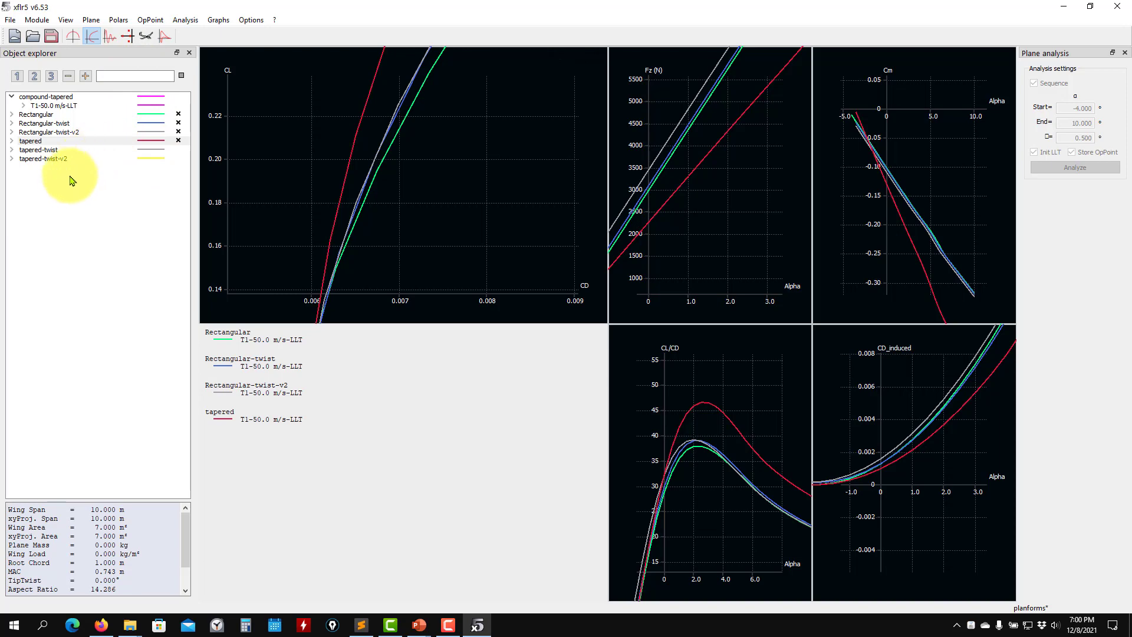
Switch to the operating point graphs and display the tapered wing's 1.000° result from the T1-50.0 m/s-LLT polar
{"action": "left_click", "coordinate": [74, 36]}
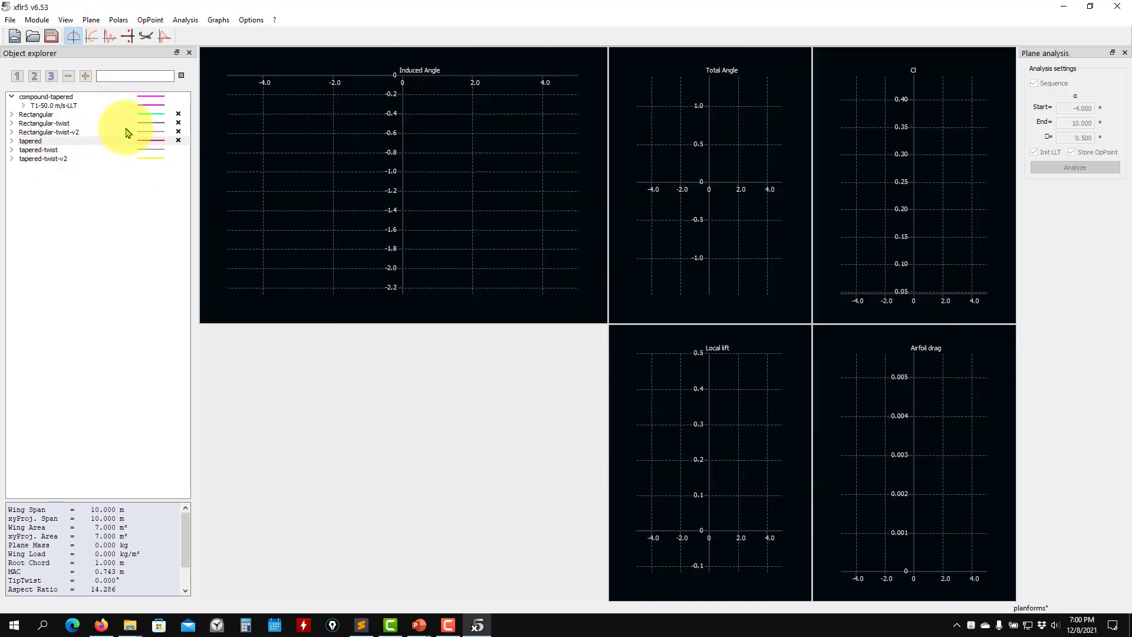
{"action": "left_click", "coordinate": [12, 141]}
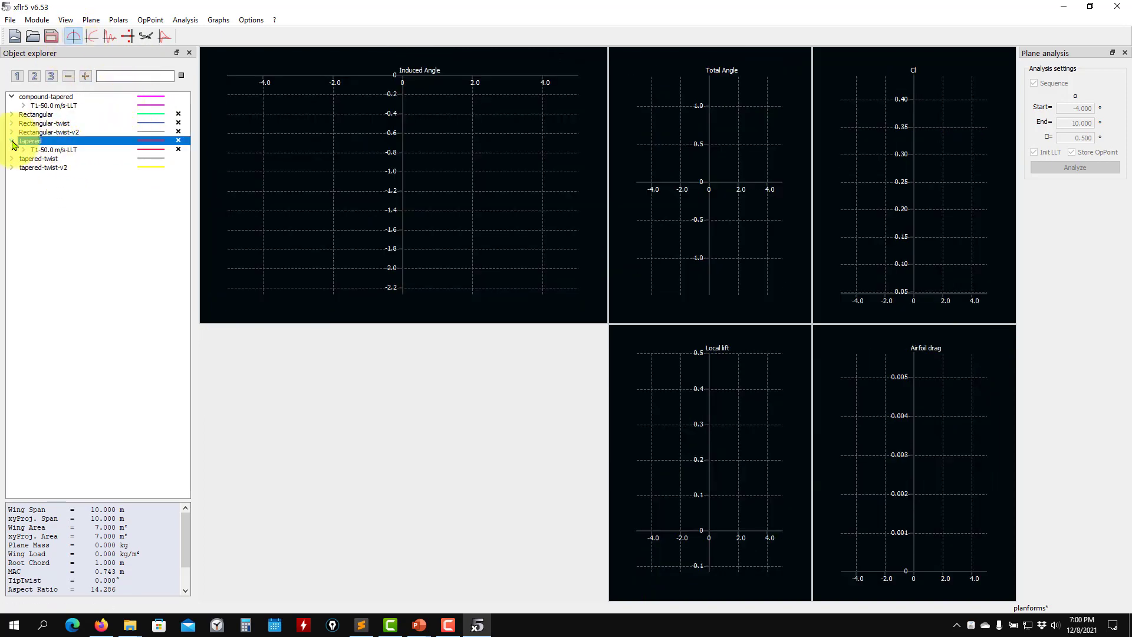
{"action": "left_click", "coordinate": [23, 149]}
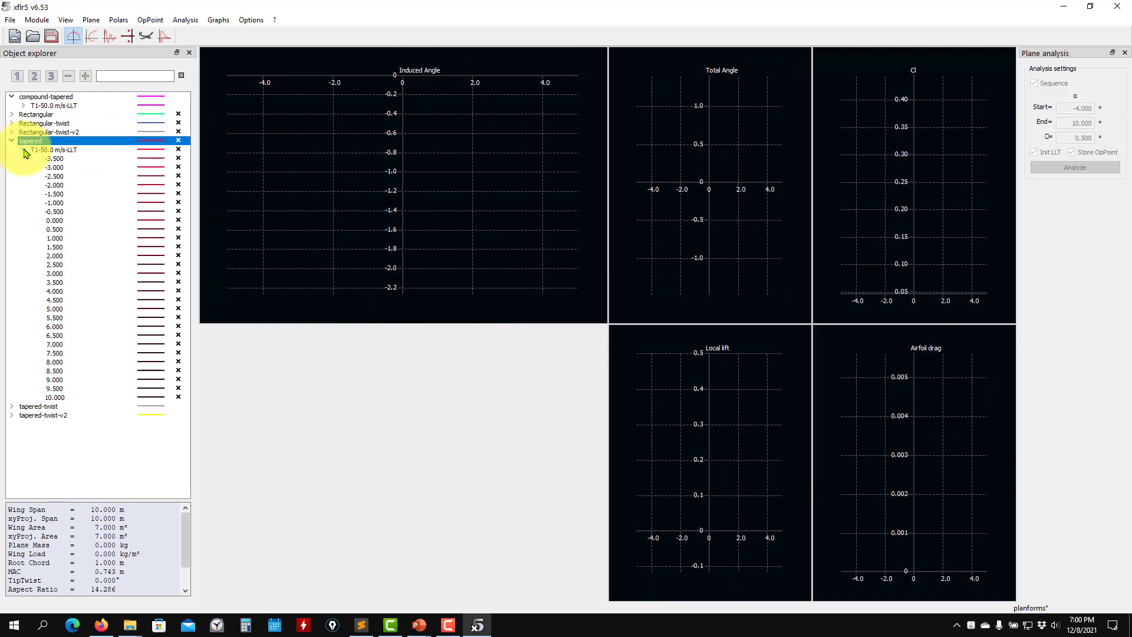
{"action": "left_click", "coordinate": [62, 240]}
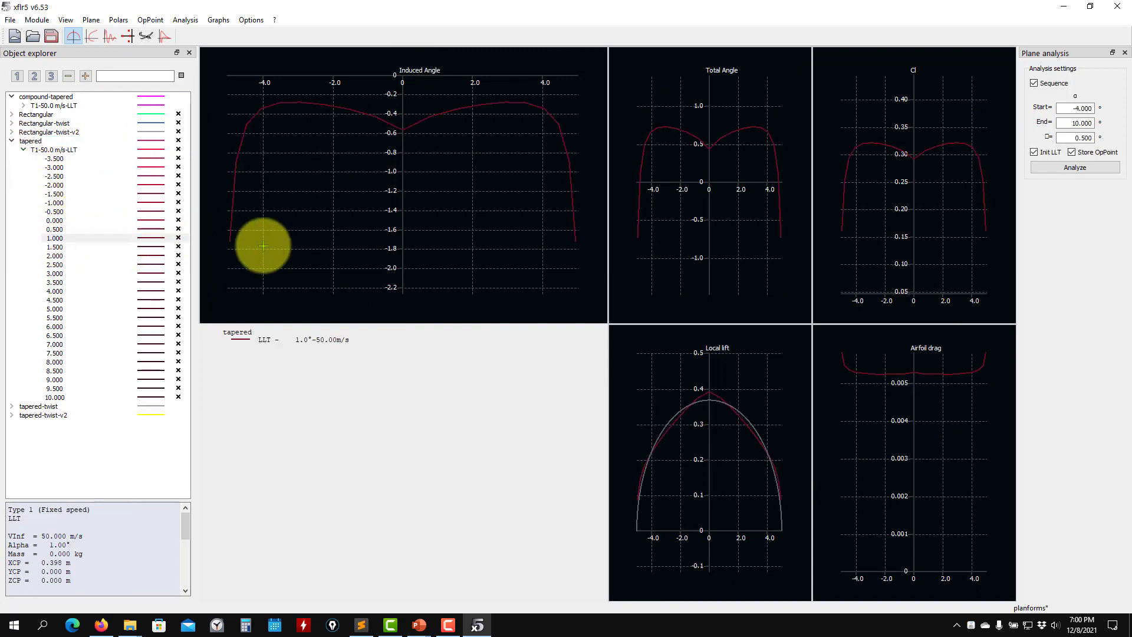
Display the Rectangular wing's 1.000° operating point from its T1-50.0 m/s-LLT polar for comparison with the tapered wing
{"action": "left_click", "coordinate": [12, 114]}
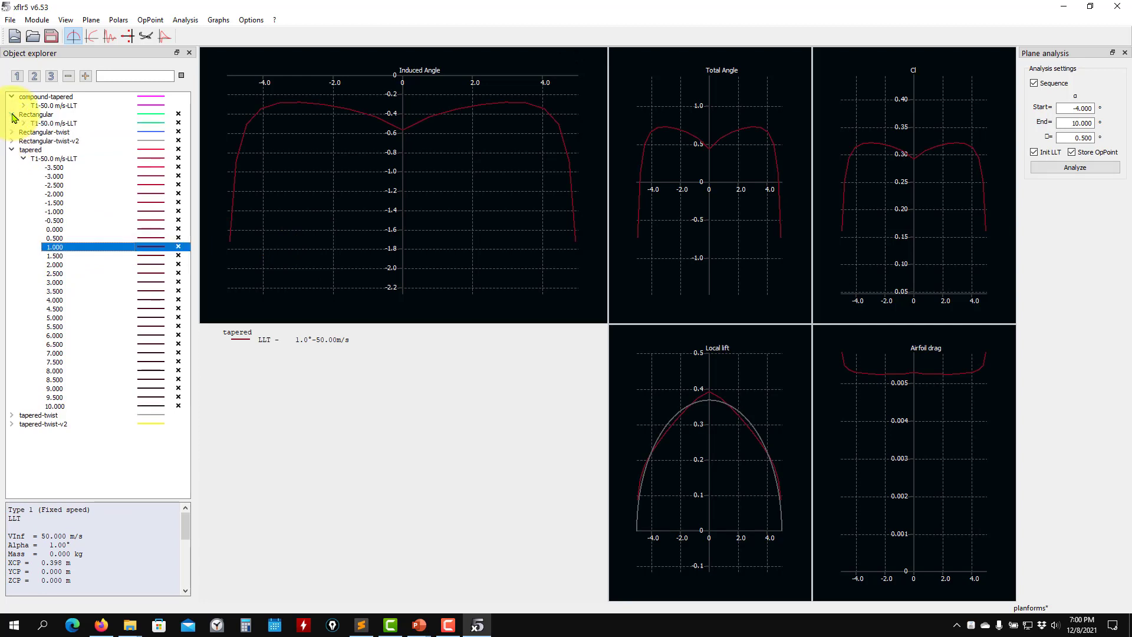
{"action": "left_click", "coordinate": [23, 122]}
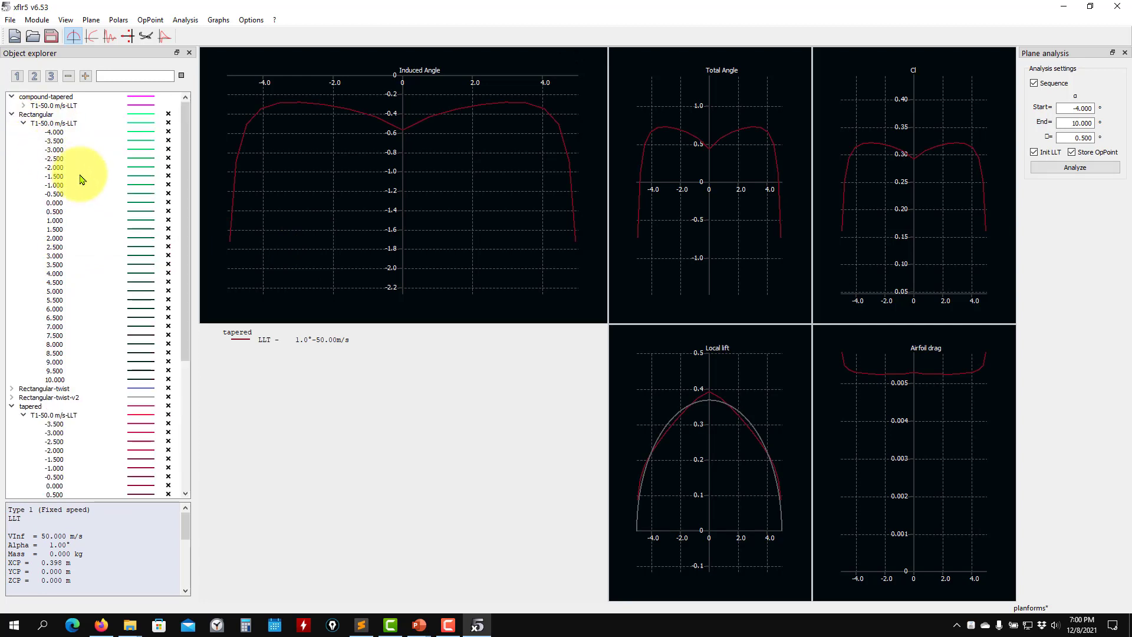
{"action": "left_click", "coordinate": [56, 220]}
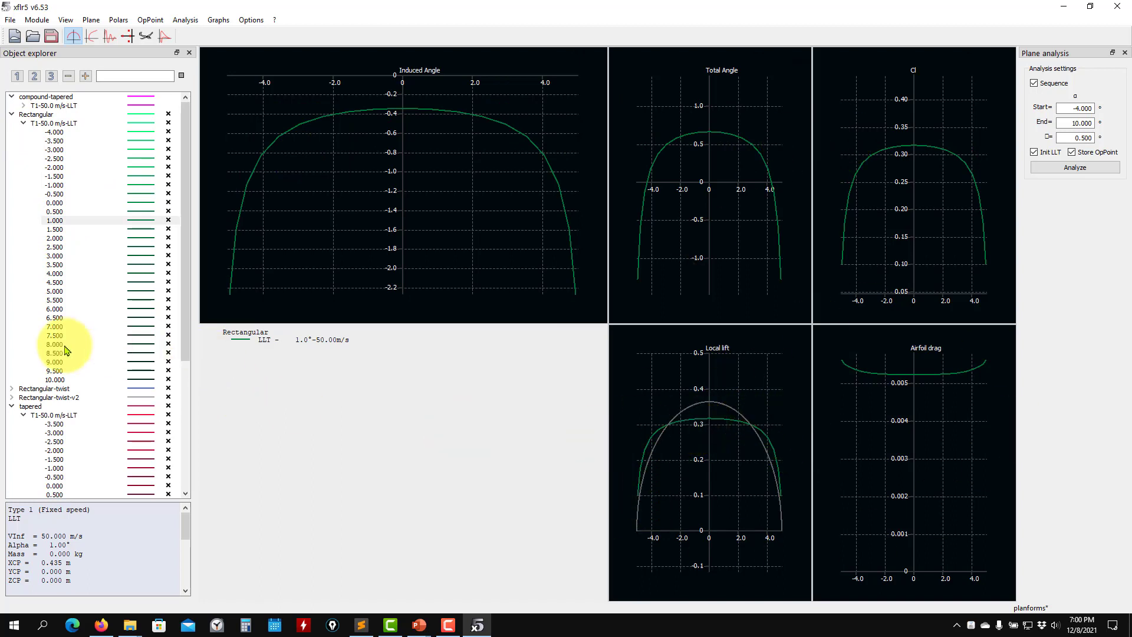
Return to the tapered wing's 1.000° operating point and examine its local lift against the elliptical curve in a single rescaled graph
{"action": "scroll", "coordinate": [65, 347], "scroll_direction": "down", "scroll_amount": 6}
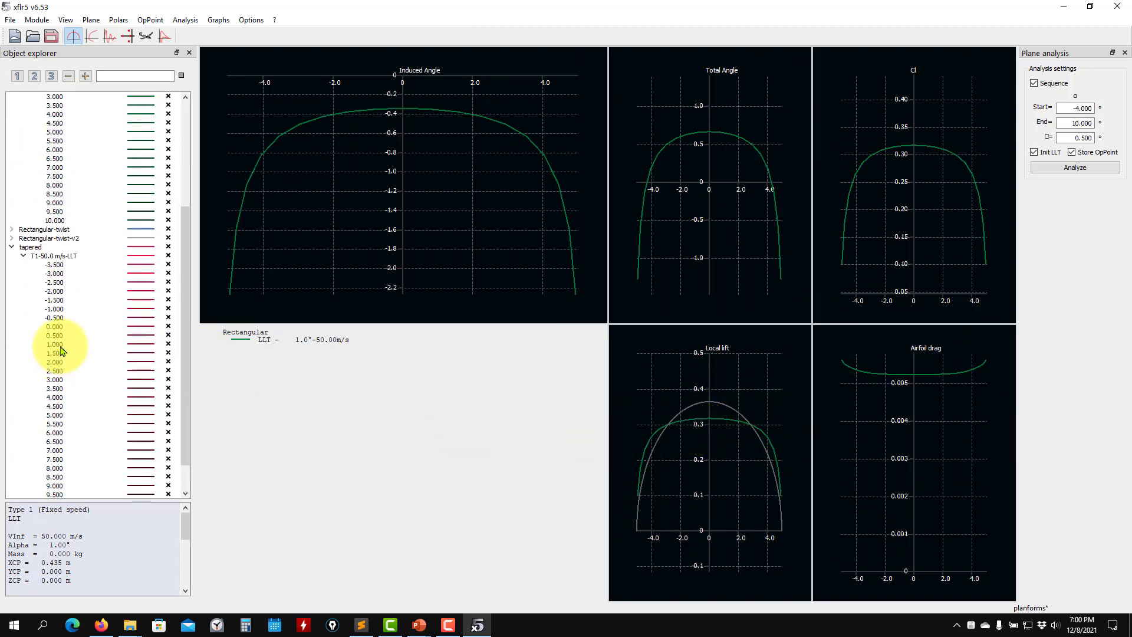
{"action": "left_click", "coordinate": [60, 345]}
{"action": "scroll", "coordinate": [715, 435], "scroll_direction": "up", "scroll_amount": 3}
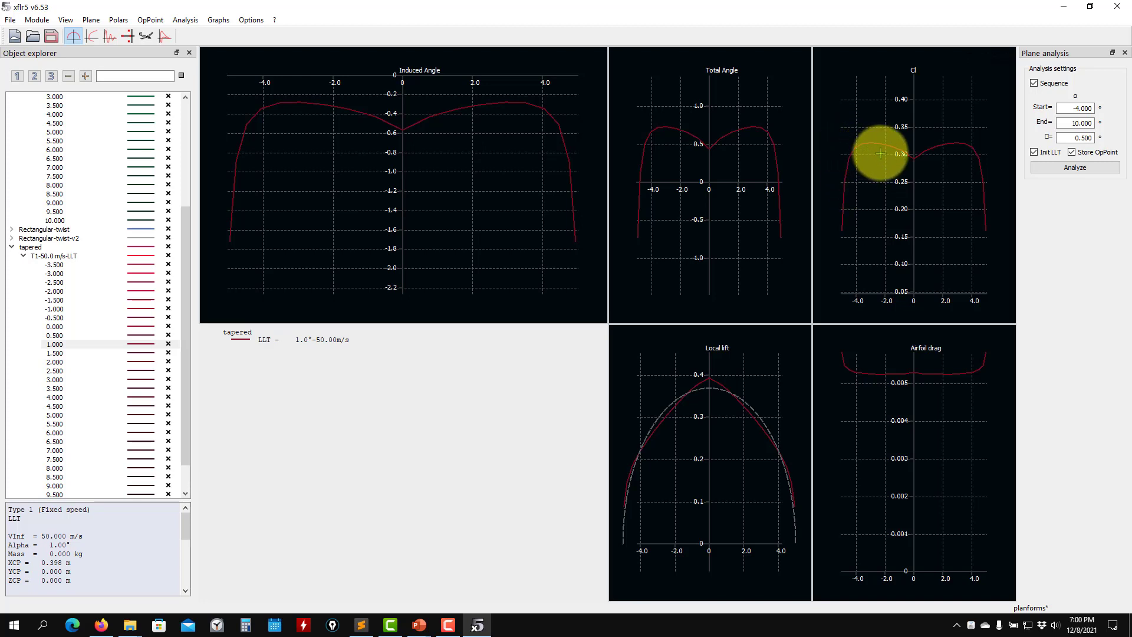
{"action": "double_click", "coordinate": [720, 426]}
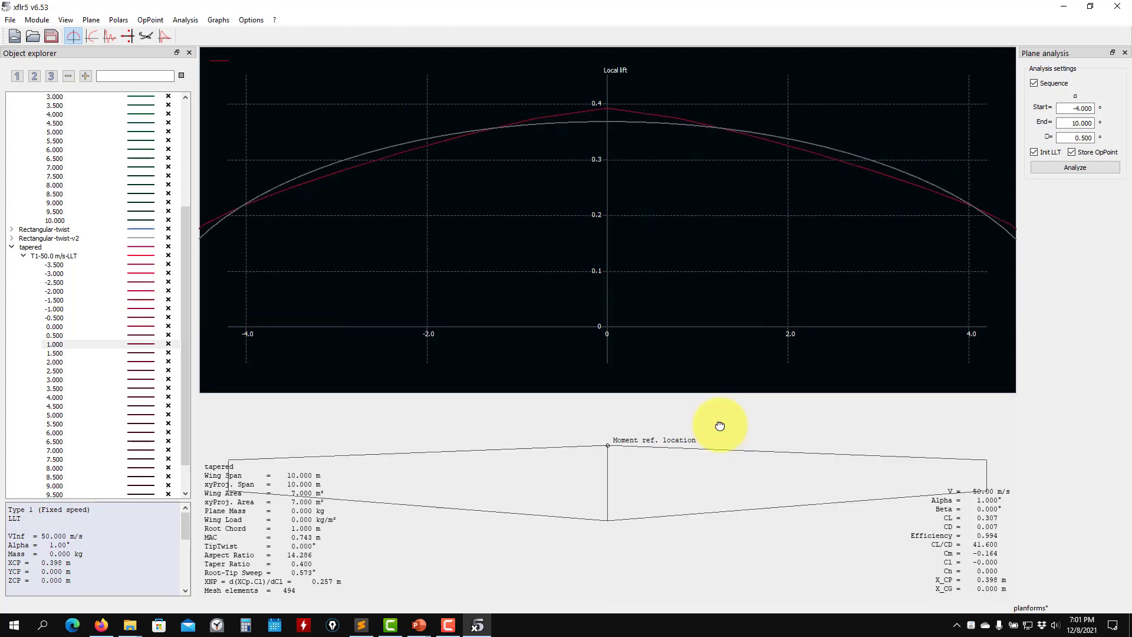
{"action": "key", "text": "5"}
{"action": "key", "text": "1"}
{"action": "key", "text": "r"}
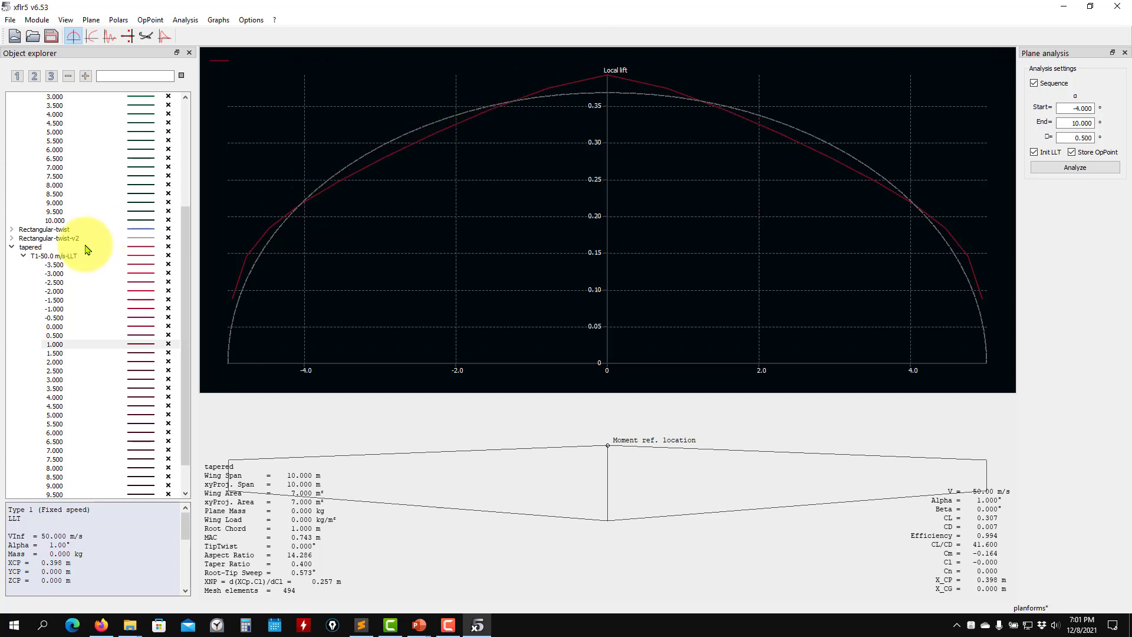
Show the tapered wing's spanwise Cl distribution as the single graph and collapse the expanded planes in the object list
{"action": "left_click", "coordinate": [12, 248]}
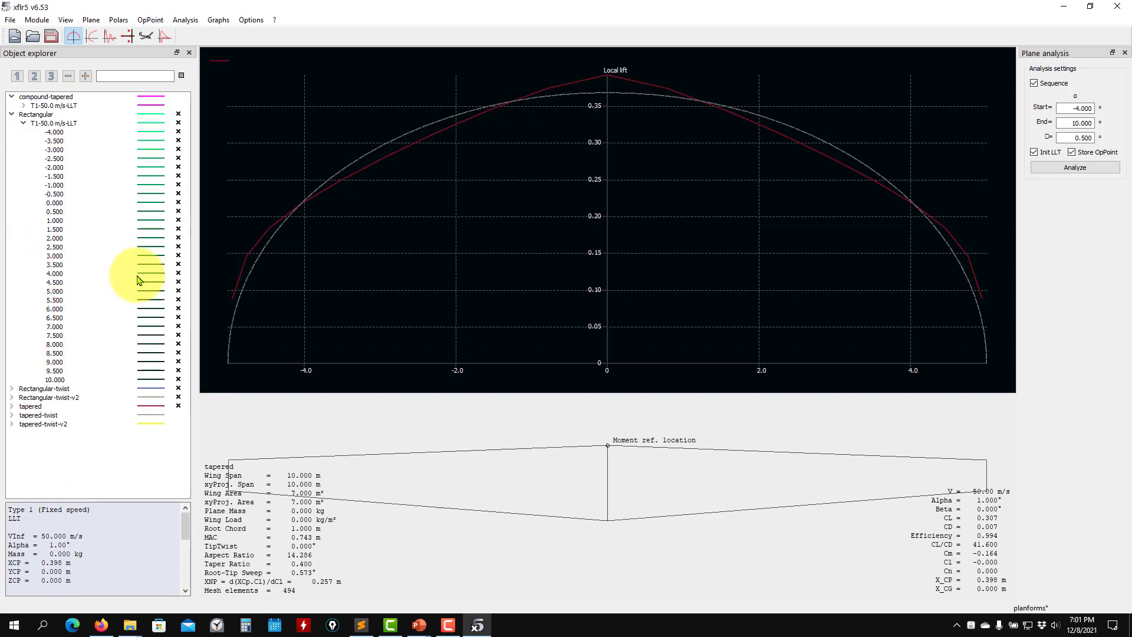
{"action": "key", "text": "2"}
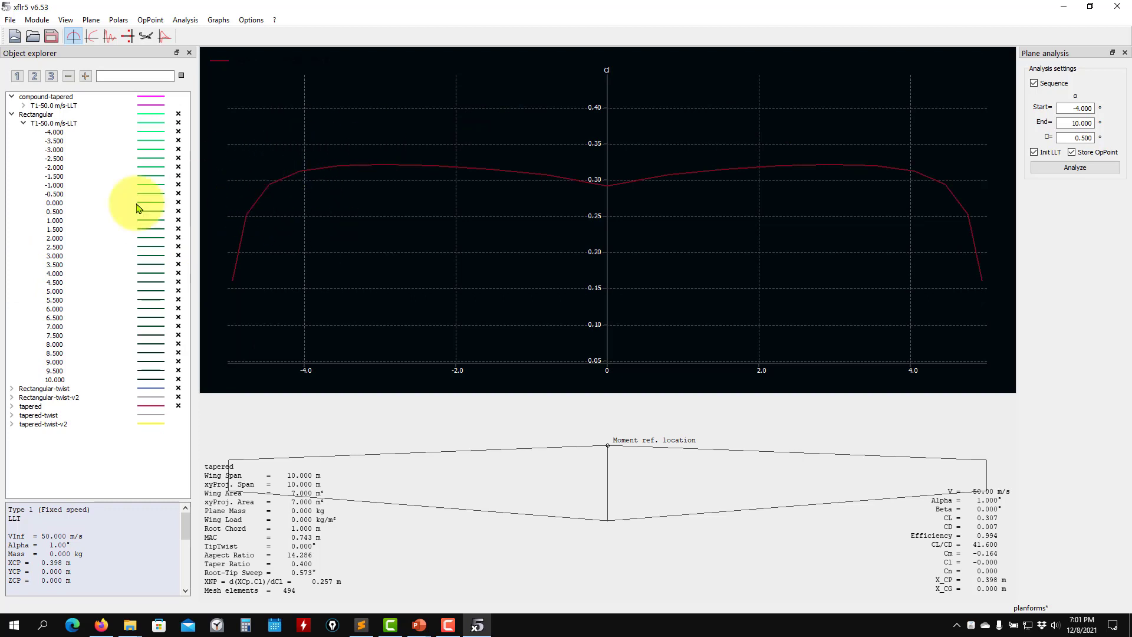
{"action": "left_click", "coordinate": [11, 115]}
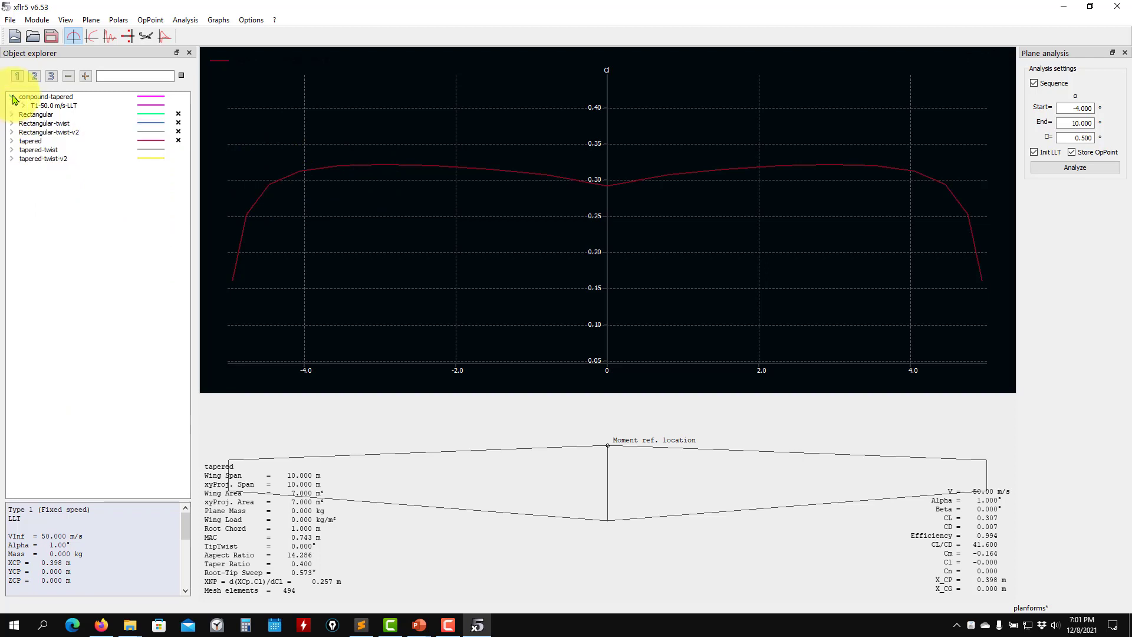
{"action": "left_click", "coordinate": [11, 97]}
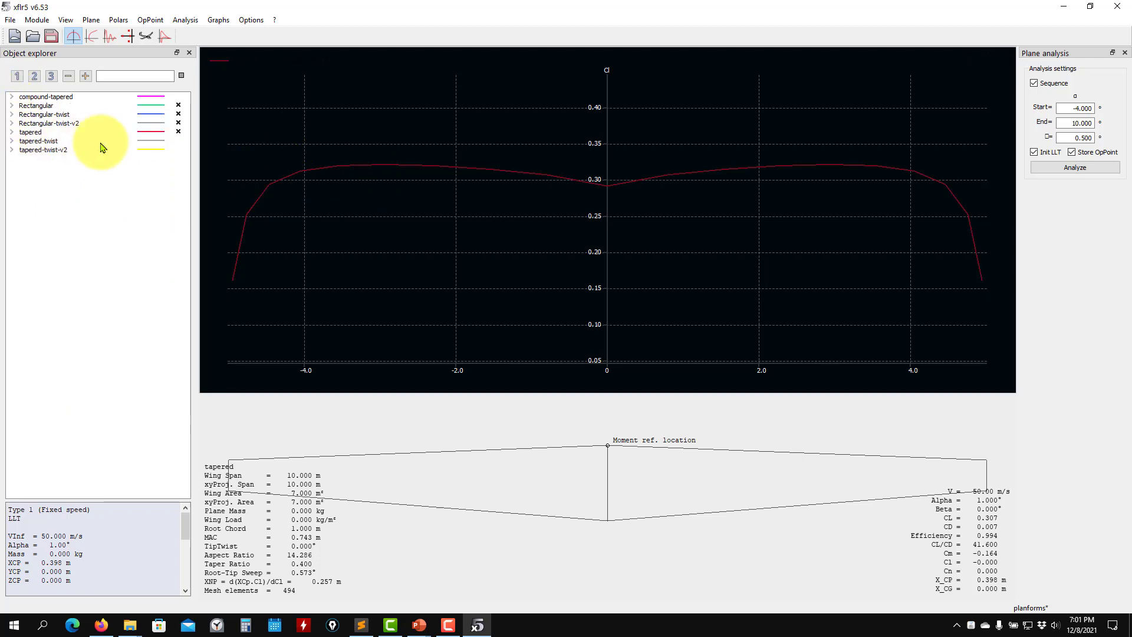
Open the tapered-twist plane's wing for editing
{"action": "left_click", "coordinate": [14, 142]}
{"action": "right_click", "coordinate": [35, 140]}
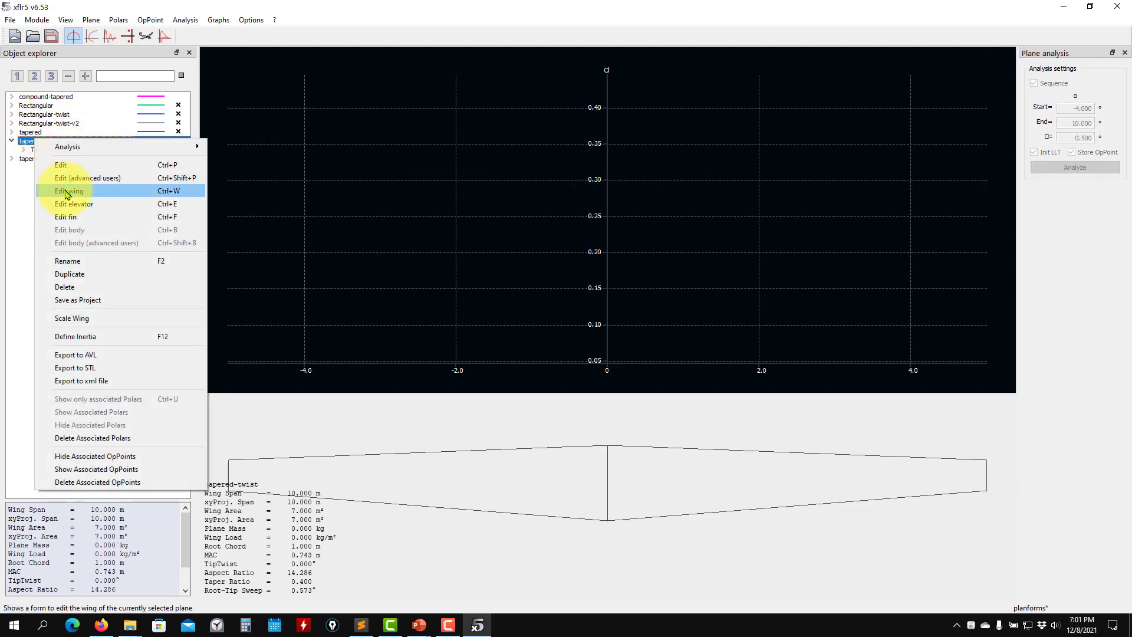
View the tapered-twist wing's section geometry and twist in the wing editor, then close it without changes
{"action": "left_click", "coordinate": [118, 191]}
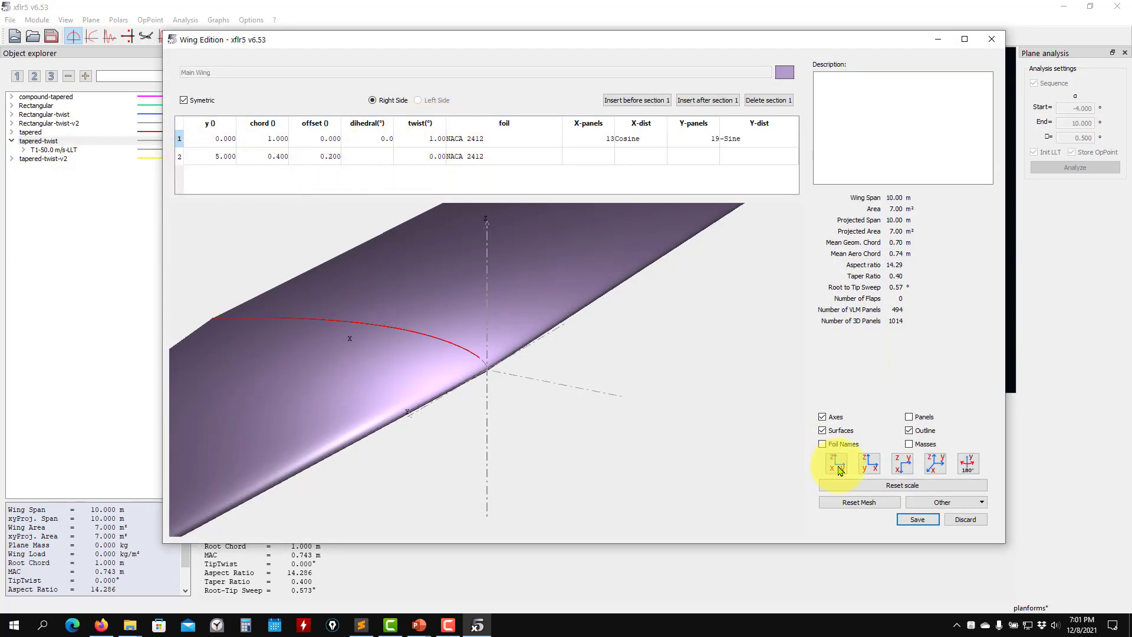
{"action": "left_click", "coordinate": [991, 39]}
Select the 1.000° operating point of tapered-twist's T1-50.0 m/s-LLT polar and display all graphs
{"action": "left_click", "coordinate": [25, 151]}
{"action": "left_click", "coordinate": [23, 150]}
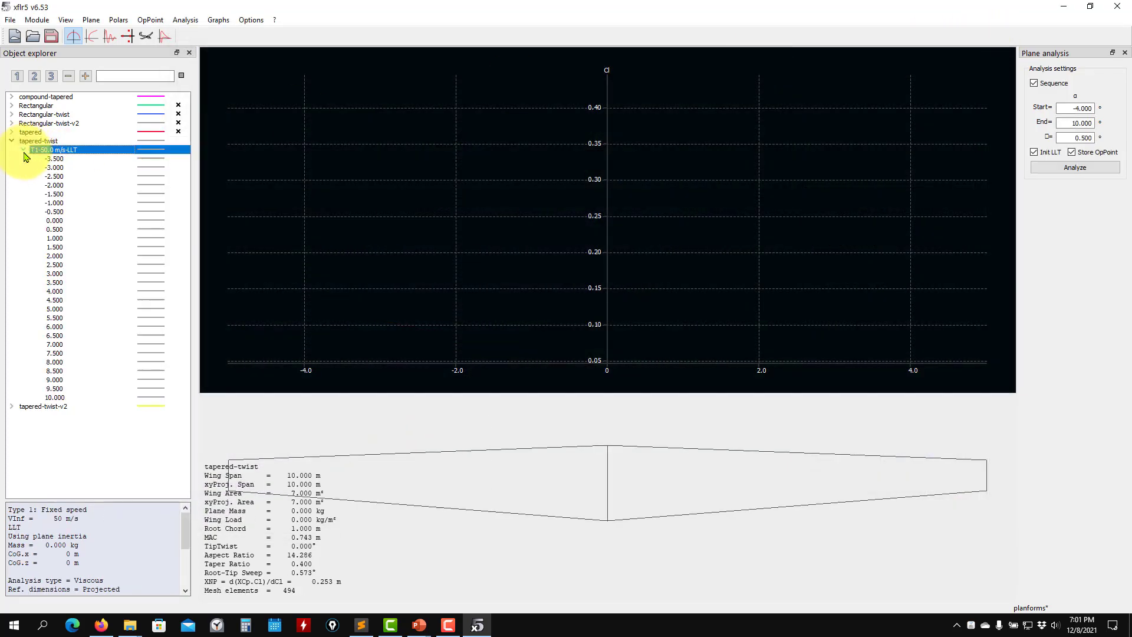
{"action": "left_click", "coordinate": [54, 239]}
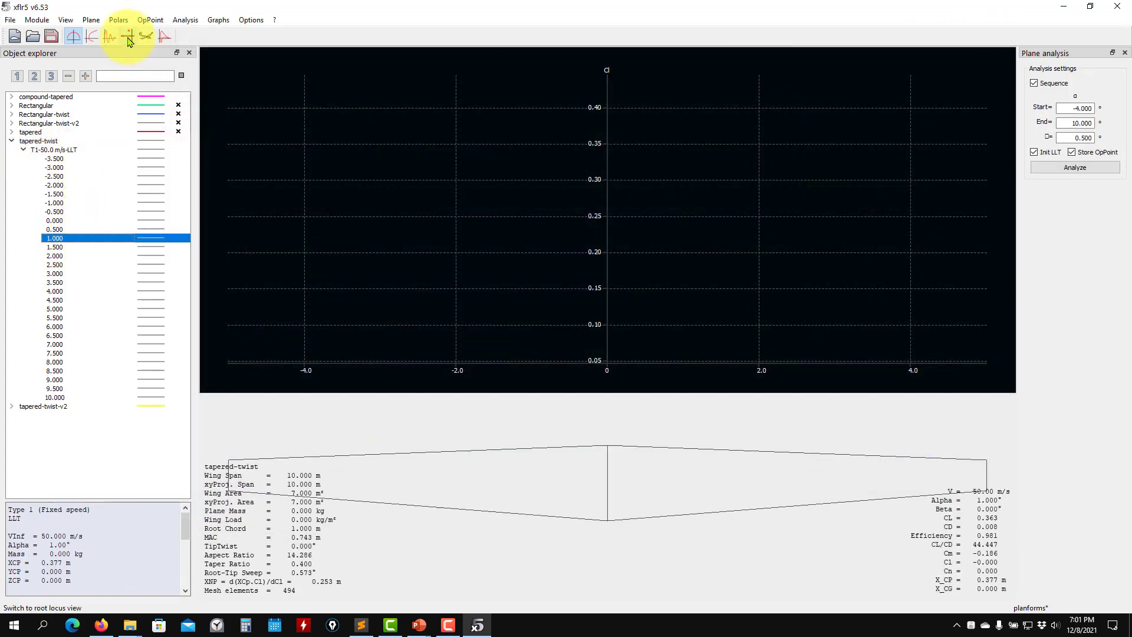
{"action": "left_click", "coordinate": [184, 20]}
{"action": "mouse_move", "coordinate": [218, 20]}
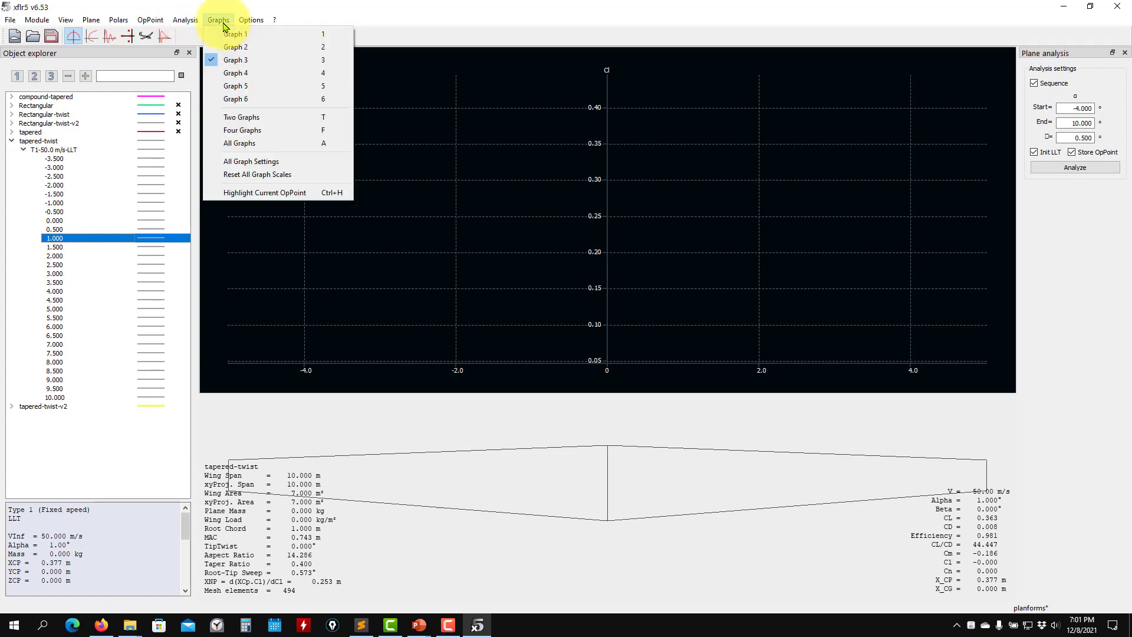
{"action": "left_click", "coordinate": [269, 143]}
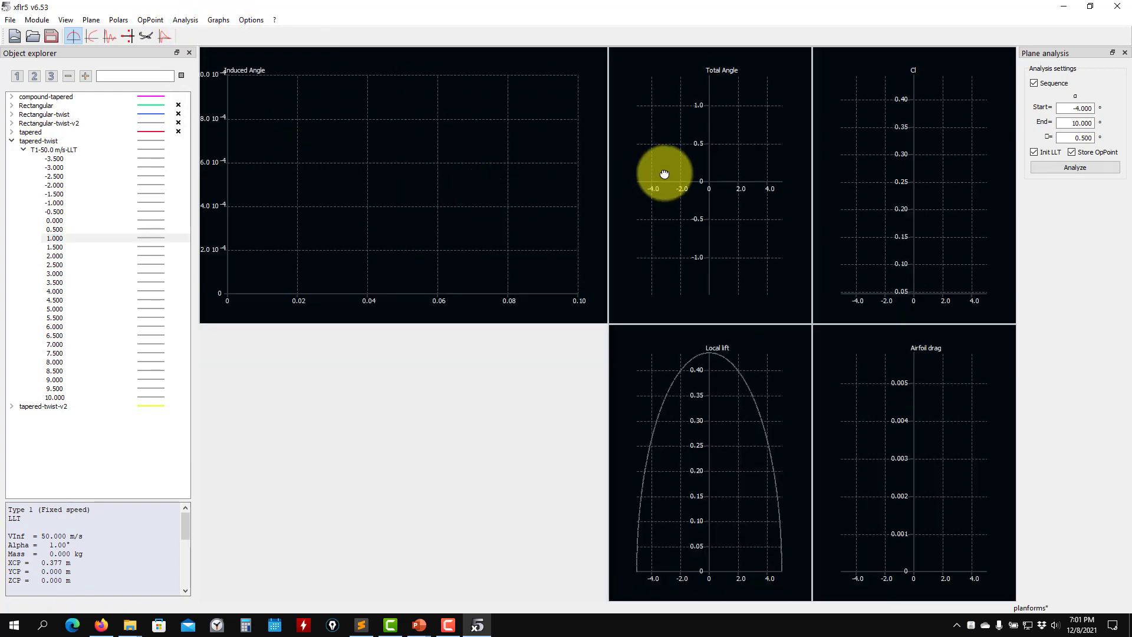
Turn on the tapered-twist curves, reset the graph scales and plot the 1.000° operating point
{"action": "key", "text": "r"}
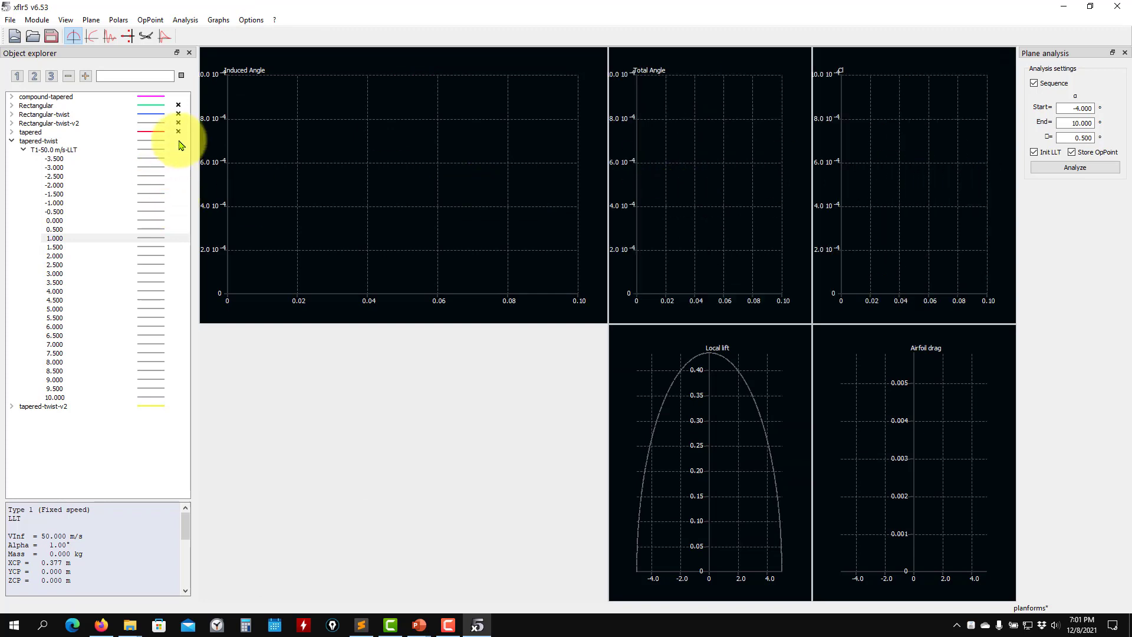
{"action": "left_click", "coordinate": [175, 141]}
{"action": "key", "text": "r"}
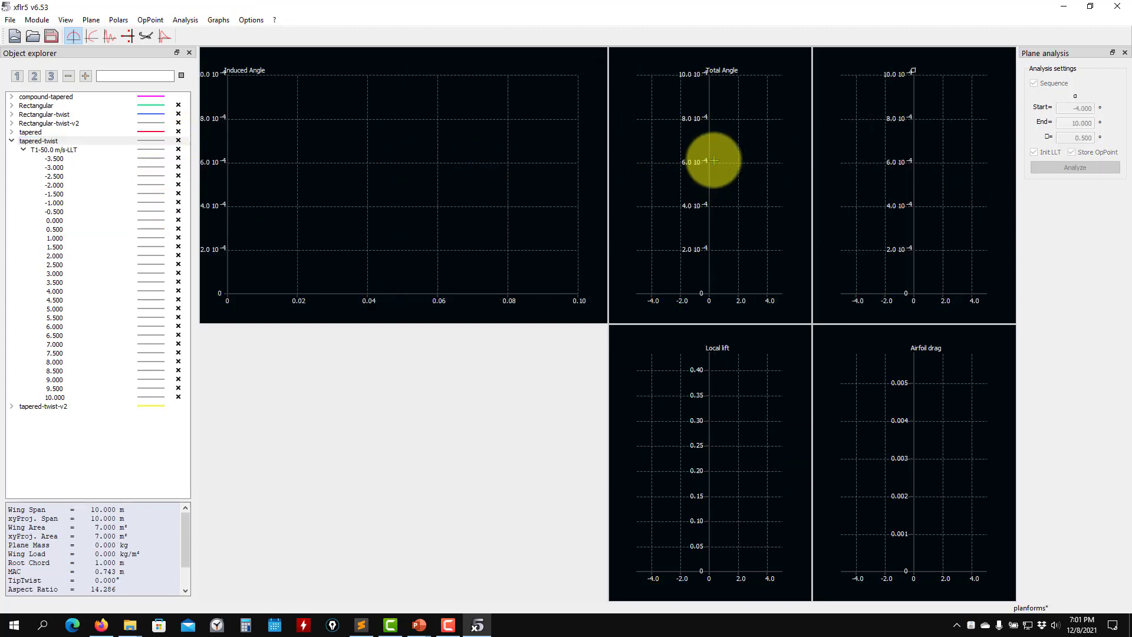
{"action": "key", "text": "r"}
{"action": "key", "text": "r"}
{"action": "left_click", "coordinate": [59, 238]}
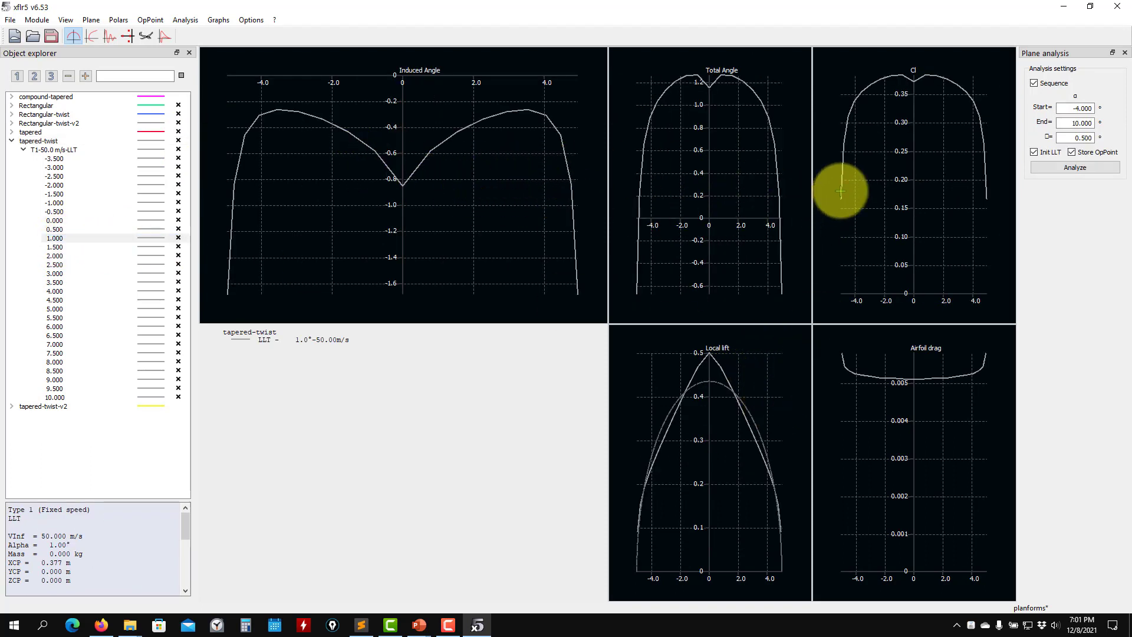
Enlarge the spanwise Cl graph, then switch to the local lift graph to compare it with the elliptic curve
{"action": "double_click", "coordinate": [848, 133]}
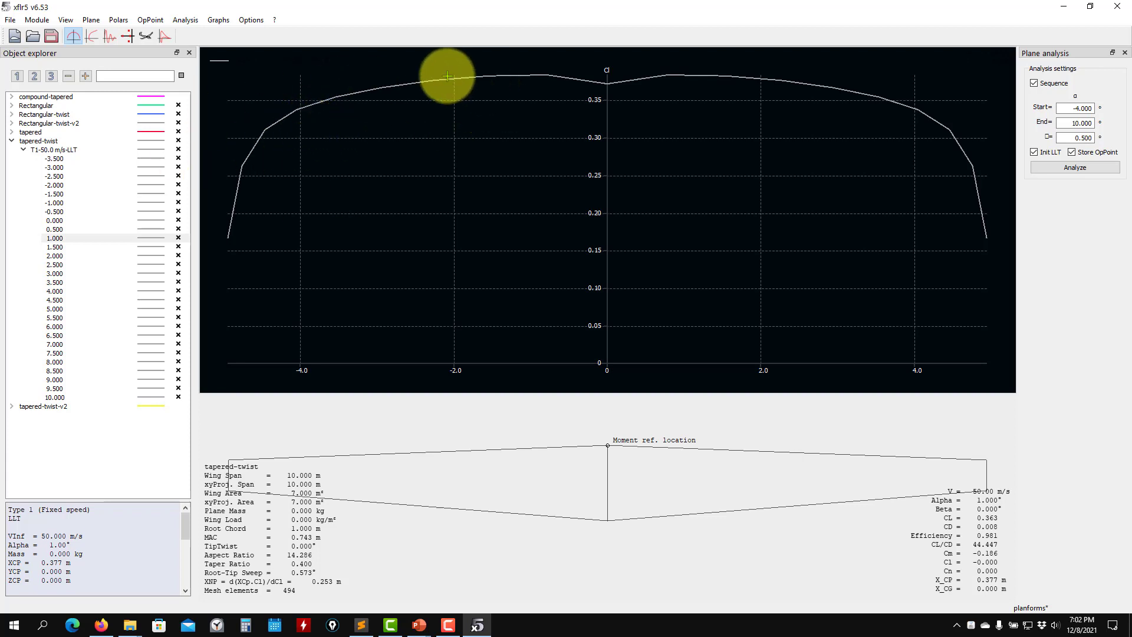
{"action": "key", "text": "4"}
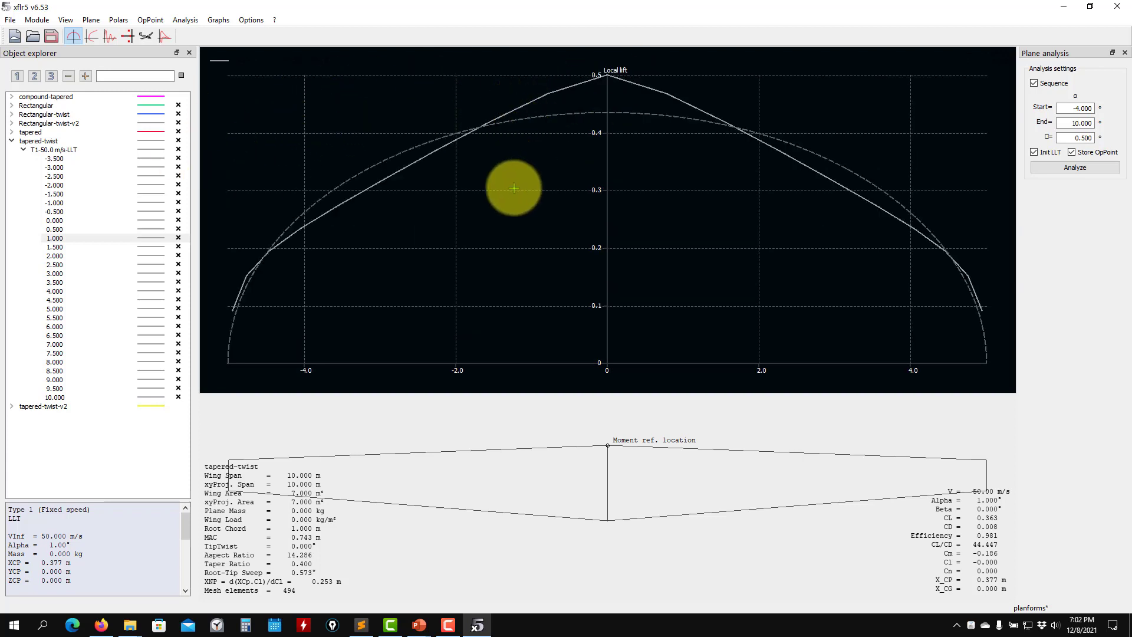
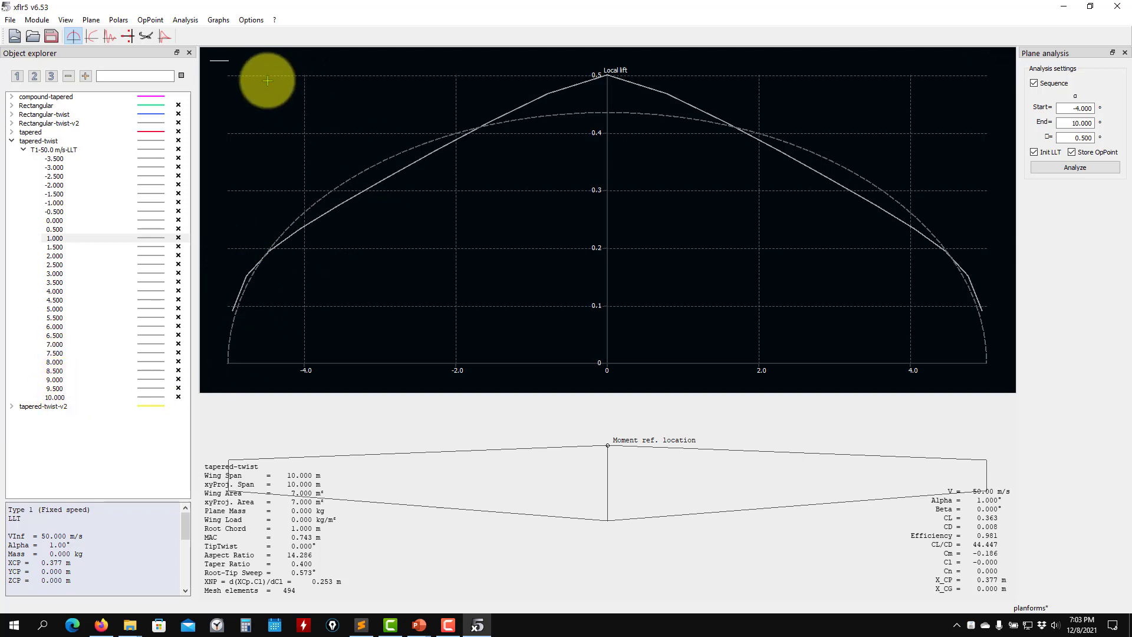
Switch to the polar view and reset the scales of the Fz, Cm, CD_induced and CL/CD graphs
{"action": "left_click", "coordinate": [94, 39]}
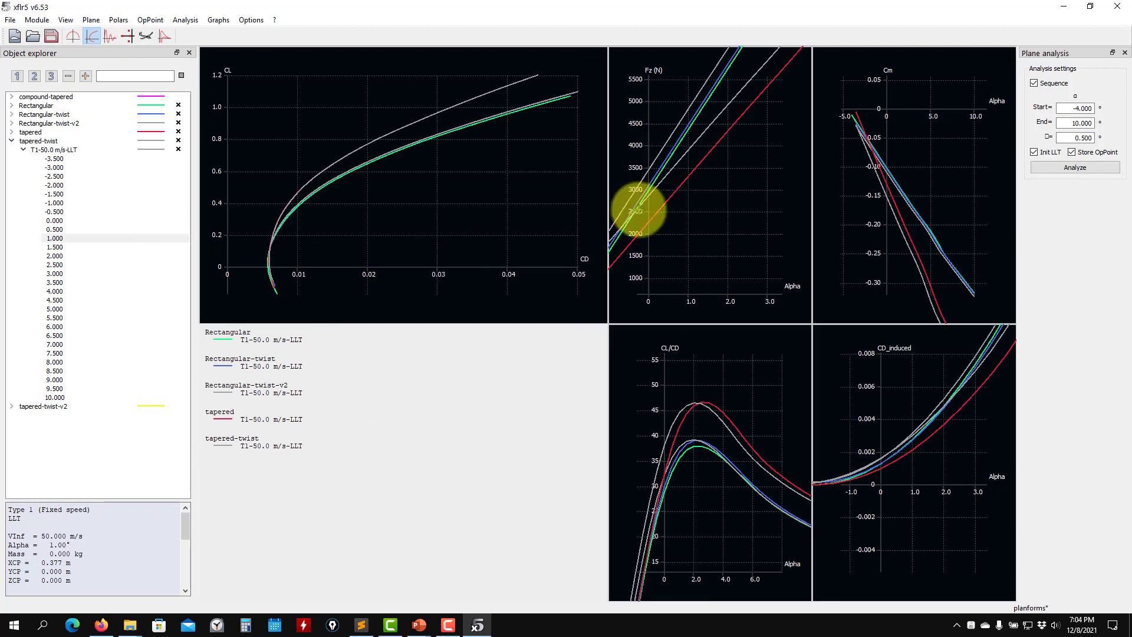
{"action": "double_click", "coordinate": [676, 211]}
{"action": "double_click", "coordinate": [938, 211]}
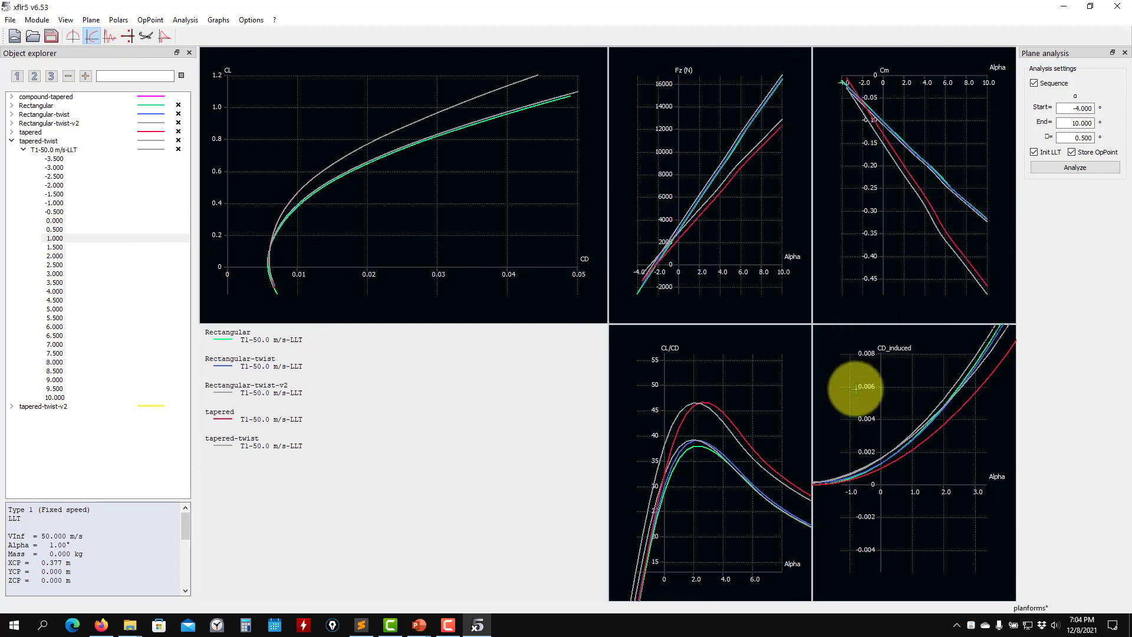
{"action": "double_click", "coordinate": [856, 383]}
{"action": "double_click", "coordinate": [747, 403]}
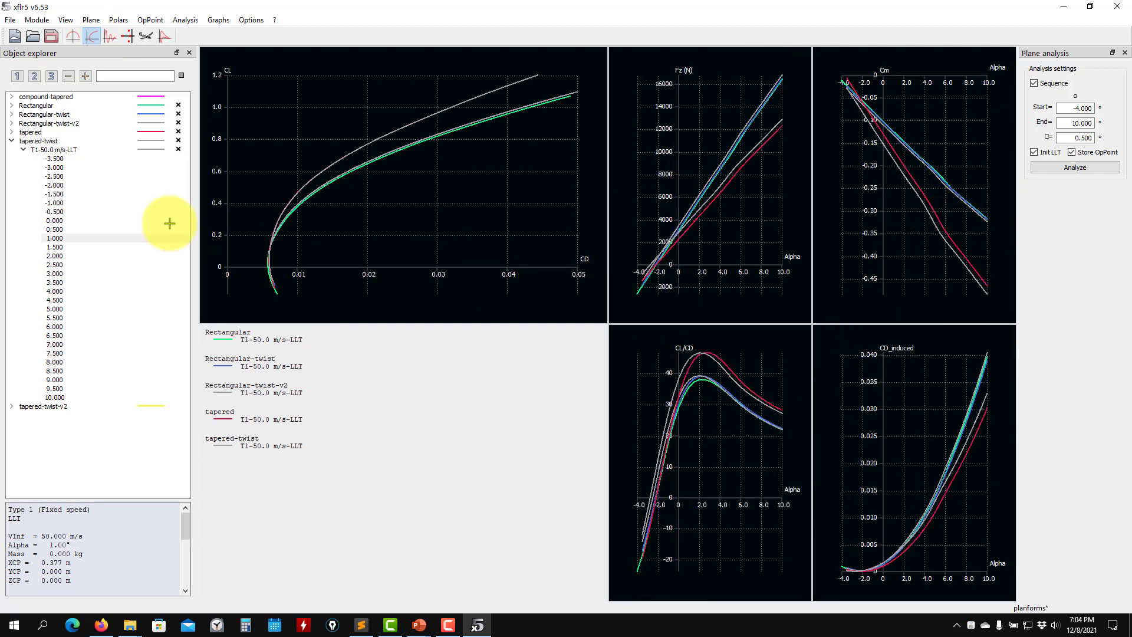
Change the tapered-twist curve colour to cyan
{"action": "right_click", "coordinate": [148, 142]}
{"action": "mouse_move", "coordinate": [178, 184]}
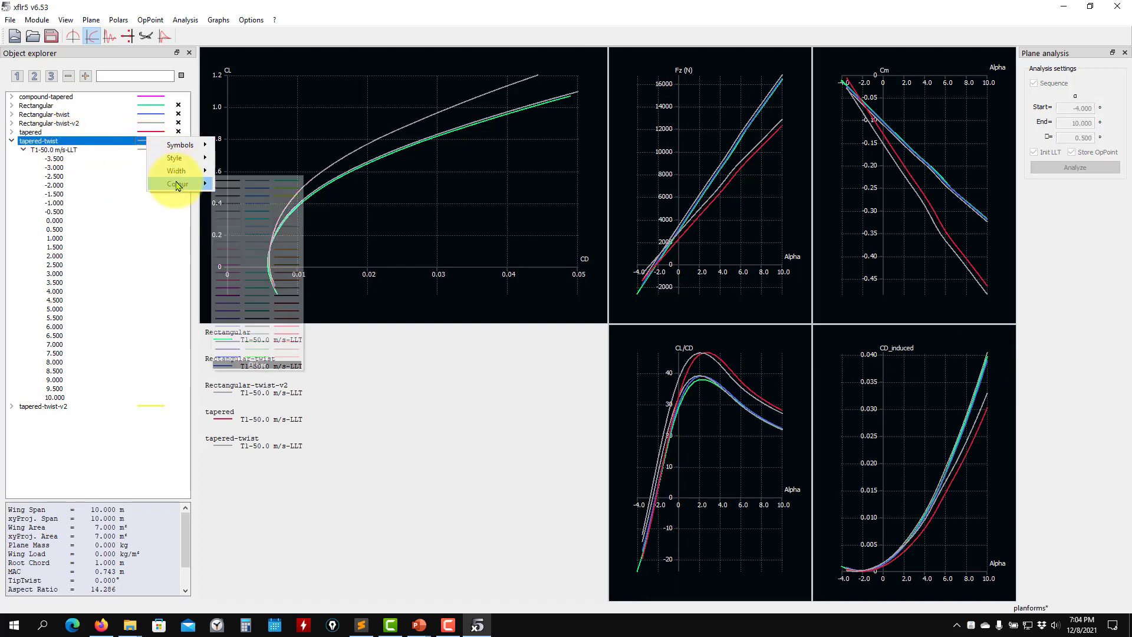
{"action": "left_click", "coordinate": [258, 220]}
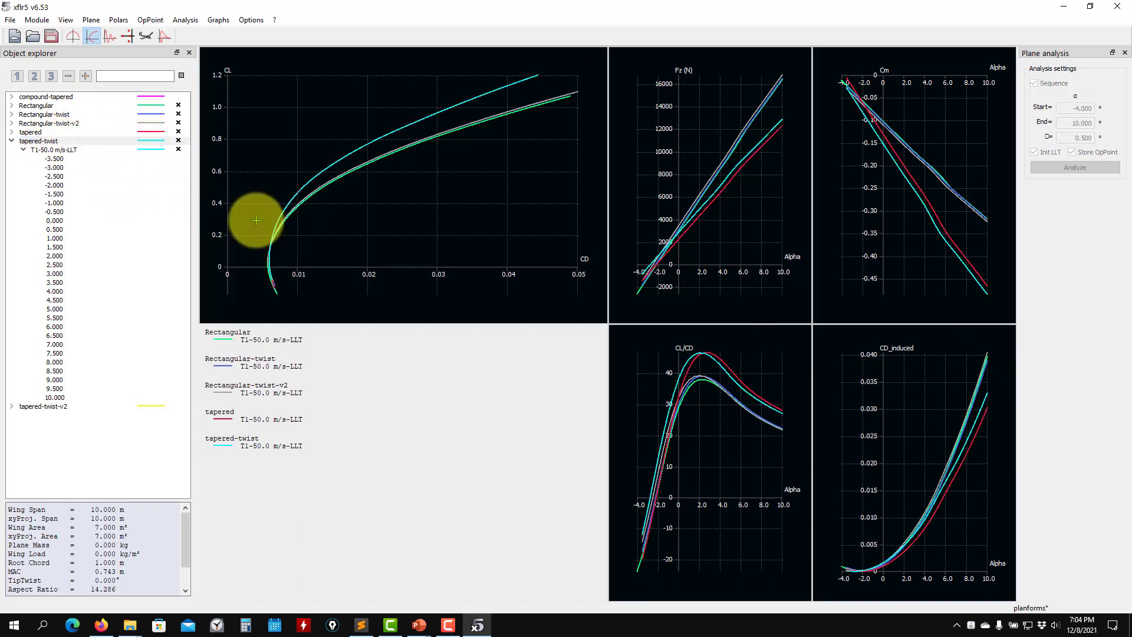
Compare the planforms on the CL-CD and Fz-alpha graphs, with the tapered-twist entry collapsed in the object tree
{"action": "scroll", "coordinate": [278, 189], "scroll_direction": "up", "scroll_amount": 10}
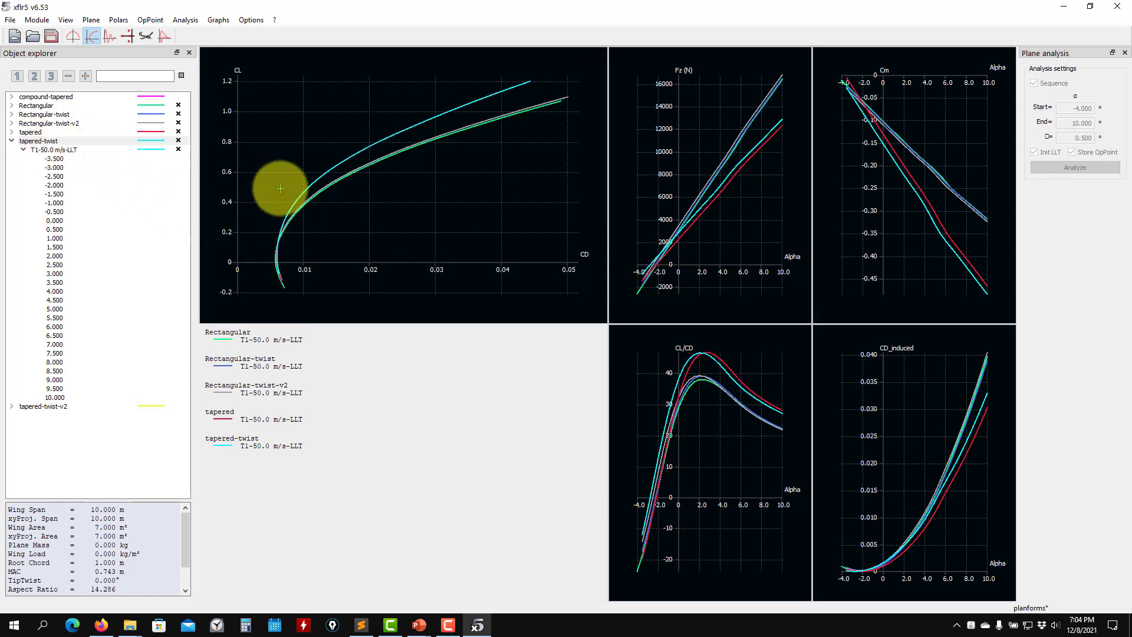
{"action": "scroll", "coordinate": [692, 225], "scroll_direction": "up", "scroll_amount": 5}
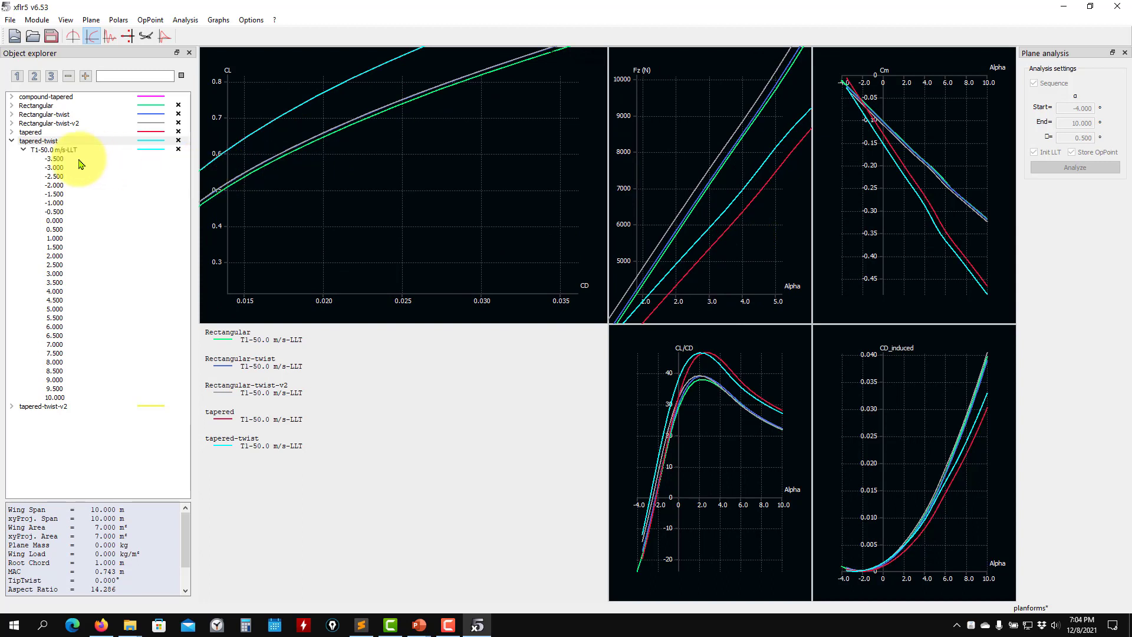
{"action": "left_click", "coordinate": [11, 141]}
{"action": "scroll", "coordinate": [705, 256], "scroll_direction": "up", "scroll_amount": 2}
{"action": "scroll", "coordinate": [706, 256], "scroll_direction": "up", "scroll_amount": 1}
{"action": "left_click_drag", "start_coordinate": [705, 256], "coordinate": [677, 208]}
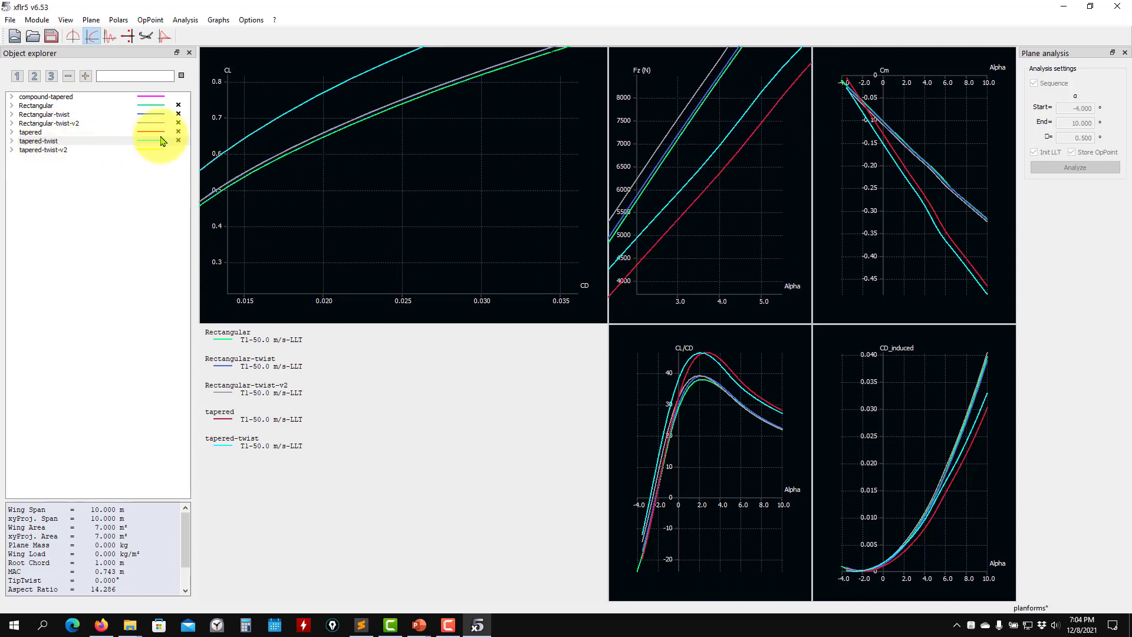
{"action": "scroll", "coordinate": [694, 261], "scroll_direction": "down", "scroll_amount": 2}
{"action": "scroll", "coordinate": [662, 220], "scroll_direction": "down", "scroll_amount": 2}
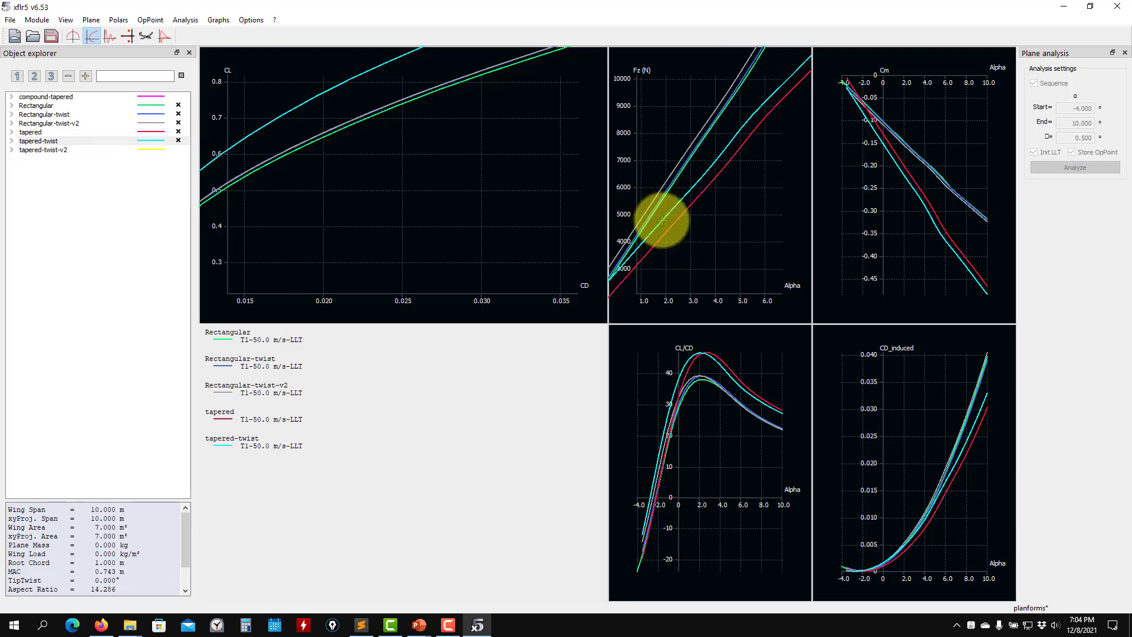
{"action": "scroll", "coordinate": [682, 248], "scroll_direction": "down", "scroll_amount": 2}
{"action": "left_click_drag", "start_coordinate": [682, 247], "coordinate": [730, 228]}
{"action": "scroll", "coordinate": [705, 251], "scroll_direction": "up", "scroll_amount": 4}
{"action": "scroll", "coordinate": [704, 251], "scroll_direction": "up", "scroll_amount": 2}
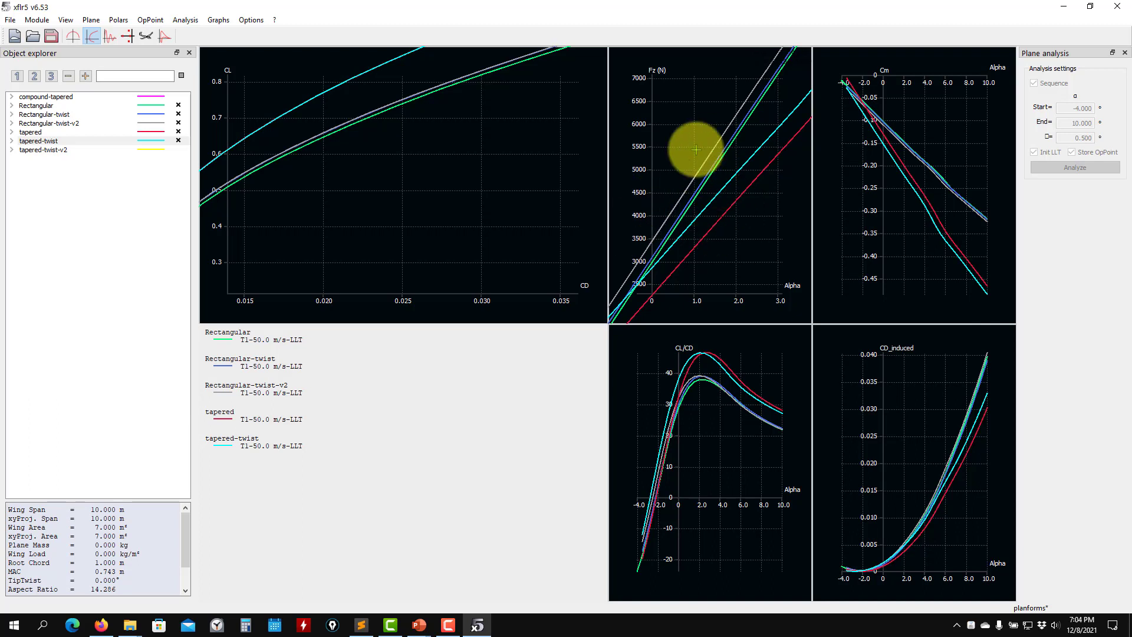
Compare the planforms' pitching moment curves against alpha and their CL-CD drag polars
{"action": "scroll", "coordinate": [899, 154], "scroll_direction": "down", "scroll_amount": 5}
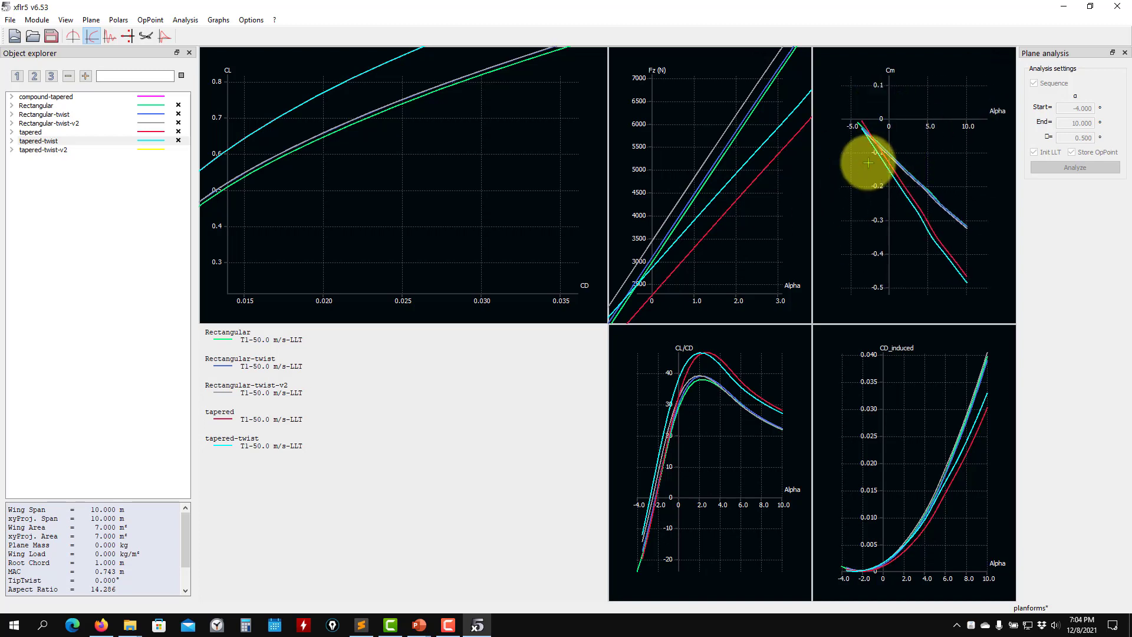
{"action": "scroll", "coordinate": [871, 156], "scroll_direction": "up", "scroll_amount": 2}
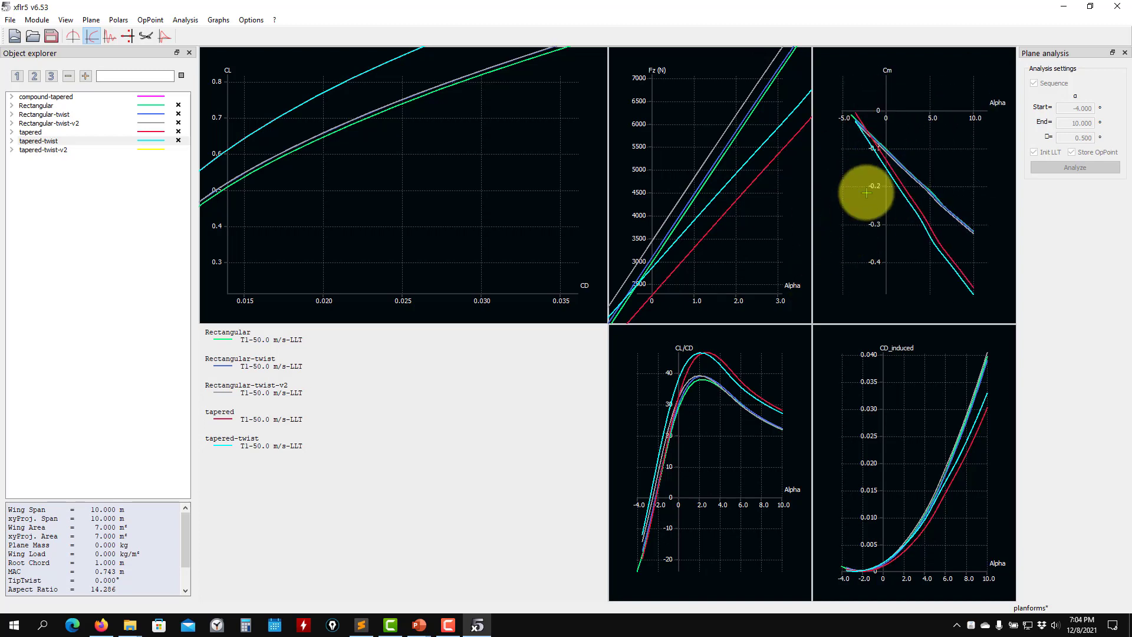
{"action": "scroll", "coordinate": [854, 118], "scroll_direction": "up", "scroll_amount": 3}
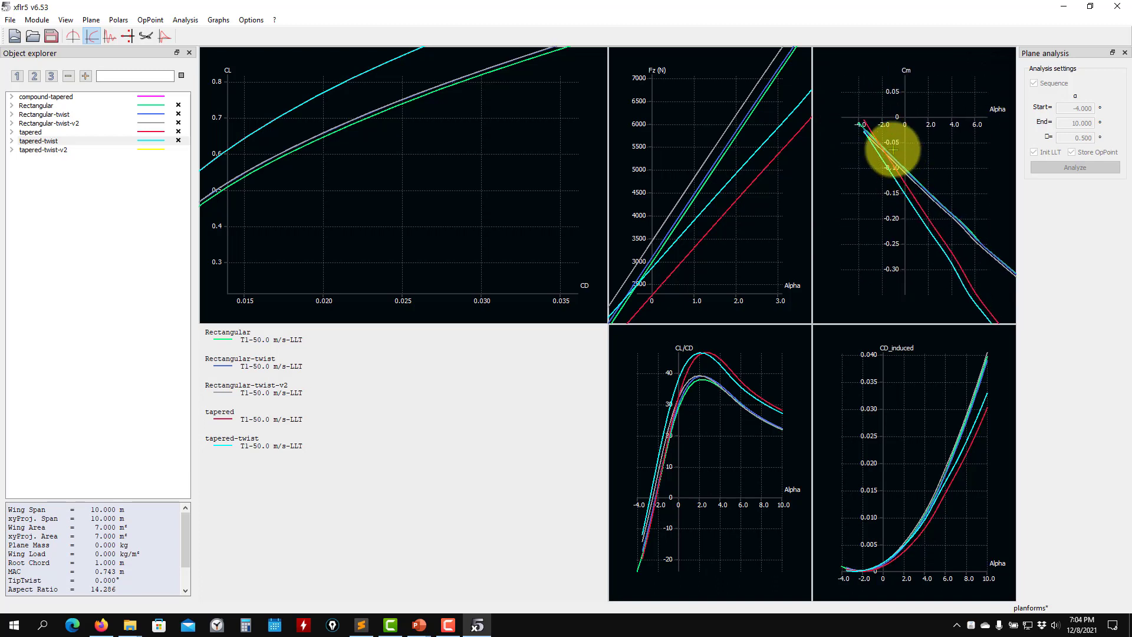
{"action": "scroll", "coordinate": [853, 111], "scroll_direction": "up", "scroll_amount": 1}
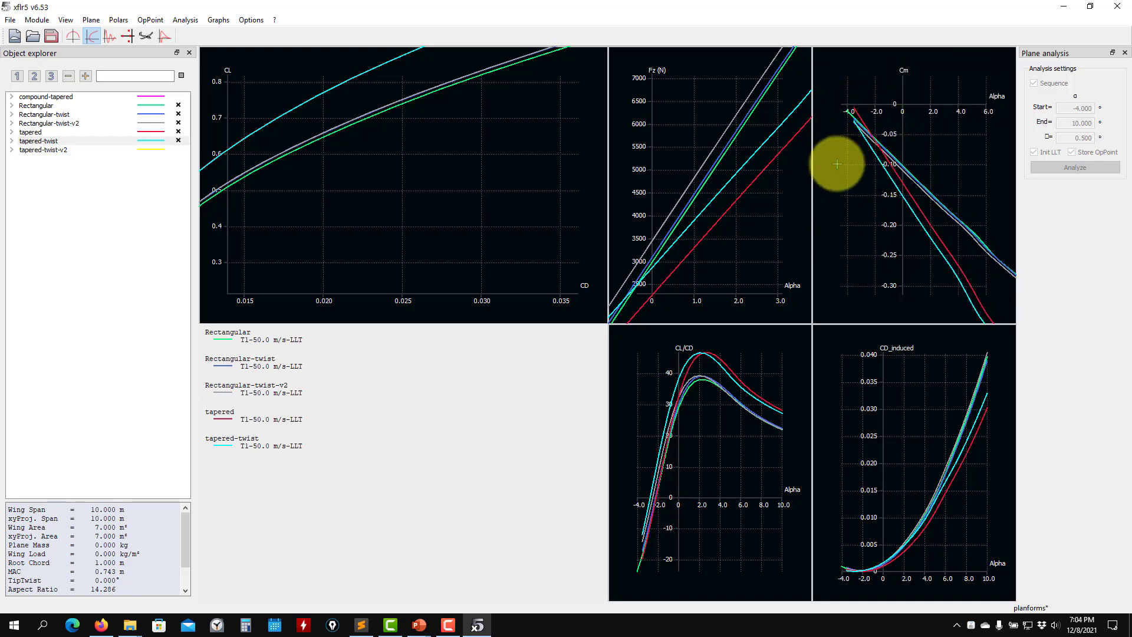
{"action": "scroll", "coordinate": [434, 220], "scroll_direction": "down", "scroll_amount": 3}
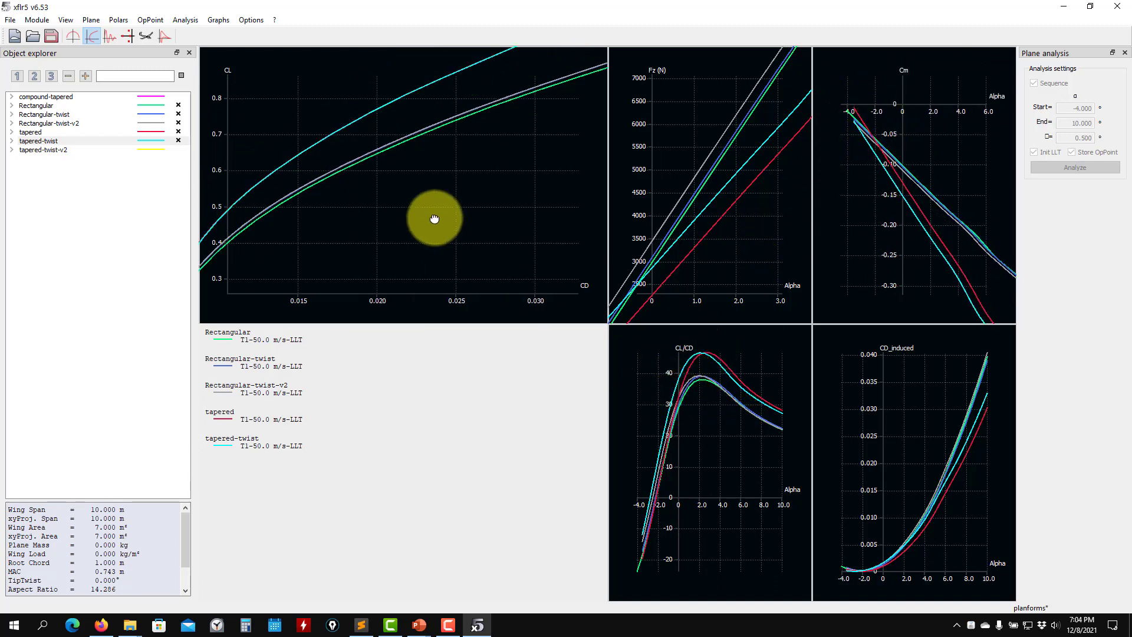
{"action": "scroll", "coordinate": [367, 208], "scroll_direction": "down", "scroll_amount": 9}
{"action": "left_click_drag", "start_coordinate": [345, 245], "coordinate": [402, 200]}
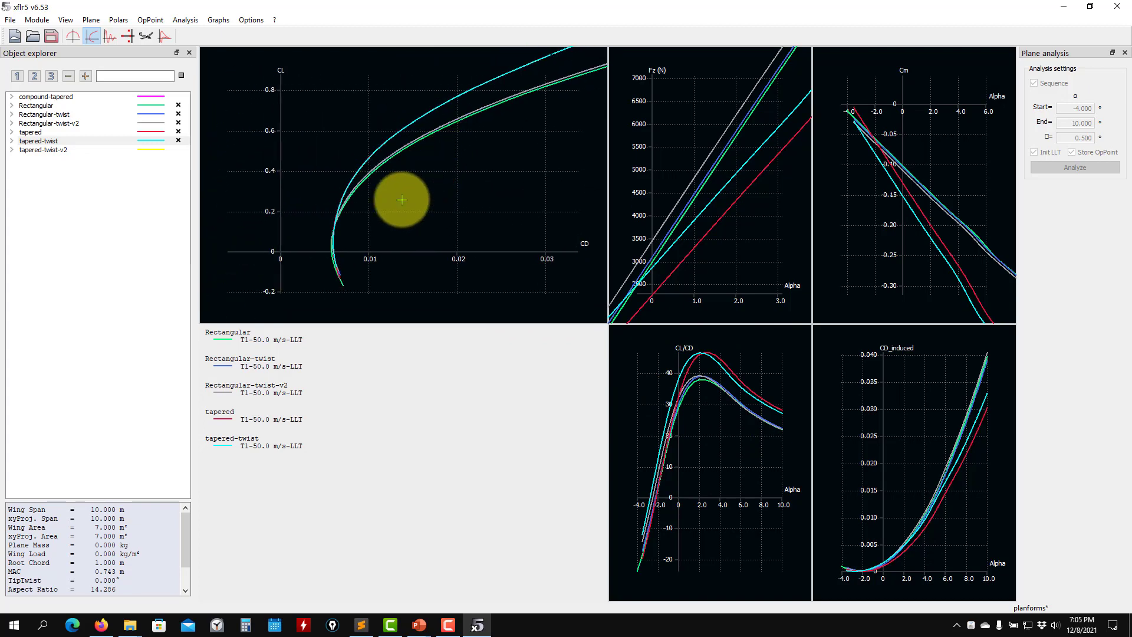
{"action": "scroll", "coordinate": [401, 199], "scroll_direction": "up", "scroll_amount": 10}
{"action": "scroll", "coordinate": [886, 485], "scroll_direction": "up", "scroll_amount": 10}
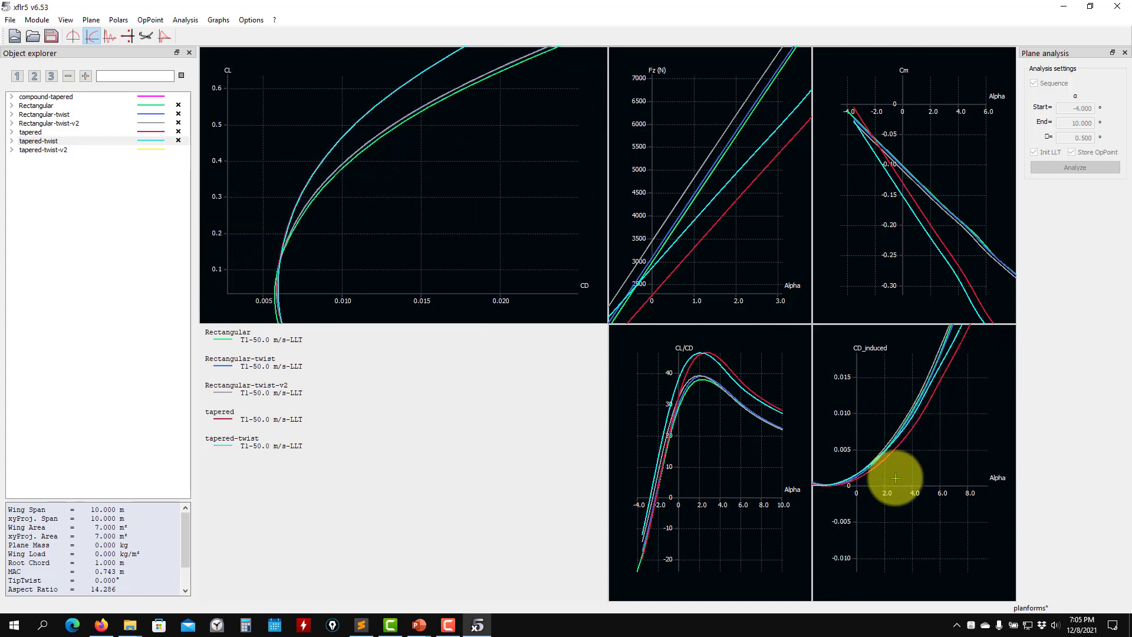
Examine how the planforms' induced drag curves differ around 1° angle of attack
{"action": "scroll", "coordinate": [876, 481], "scroll_direction": "up", "scroll_amount": 5}
{"action": "left_click_drag", "start_coordinate": [876, 481], "coordinate": [904, 483]}
{"action": "scroll", "coordinate": [884, 483], "scroll_direction": "up", "scroll_amount": 5}
{"action": "scroll", "coordinate": [895, 489], "scroll_direction": "up", "scroll_amount": 6}
{"action": "scroll", "coordinate": [895, 492], "scroll_direction": "up", "scroll_amount": 5}
{"action": "scroll", "coordinate": [893, 493], "scroll_direction": "down", "scroll_amount": 5}
{"action": "scroll", "coordinate": [937, 492], "scroll_direction": "up", "scroll_amount": 4}
{"action": "scroll", "coordinate": [947, 498], "scroll_direction": "up", "scroll_amount": 2}
{"action": "left_click_drag", "start_coordinate": [990, 483], "coordinate": [920, 482]}
{"action": "left_click_drag", "start_coordinate": [1009, 513], "coordinate": [968, 545]}
{"action": "left_click_drag", "start_coordinate": [926, 431], "coordinate": [948, 492]}
{"action": "scroll", "coordinate": [948, 493], "scroll_direction": "up", "scroll_amount": 3}
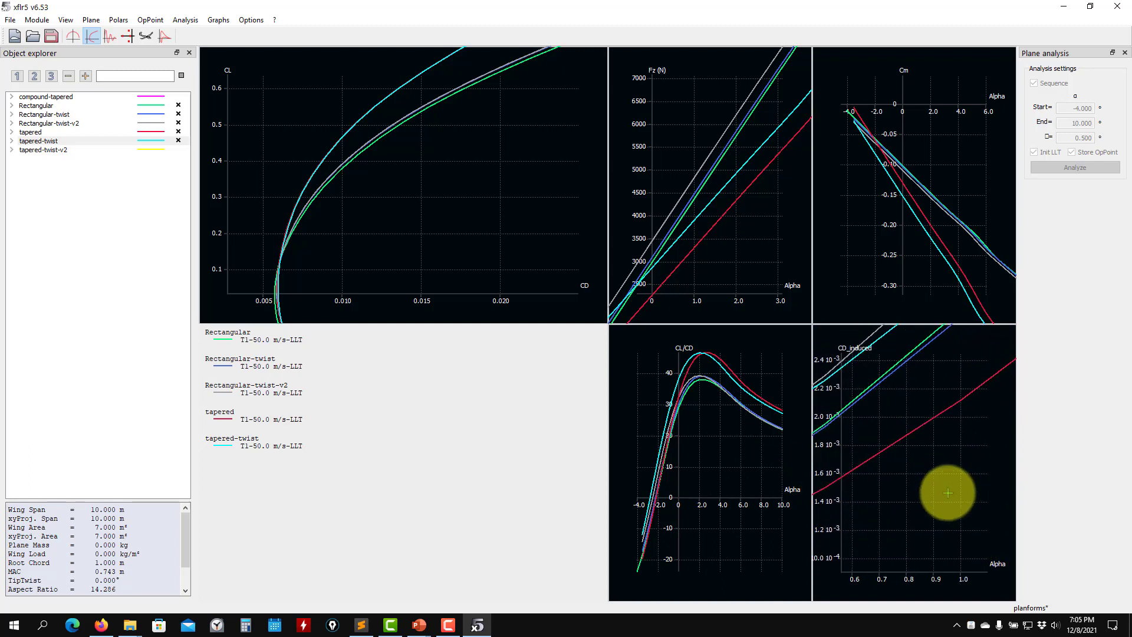
{"action": "scroll", "coordinate": [948, 492], "scroll_direction": "down", "scroll_amount": 3}
{"action": "scroll", "coordinate": [948, 493], "scroll_direction": "down", "scroll_amount": 4}
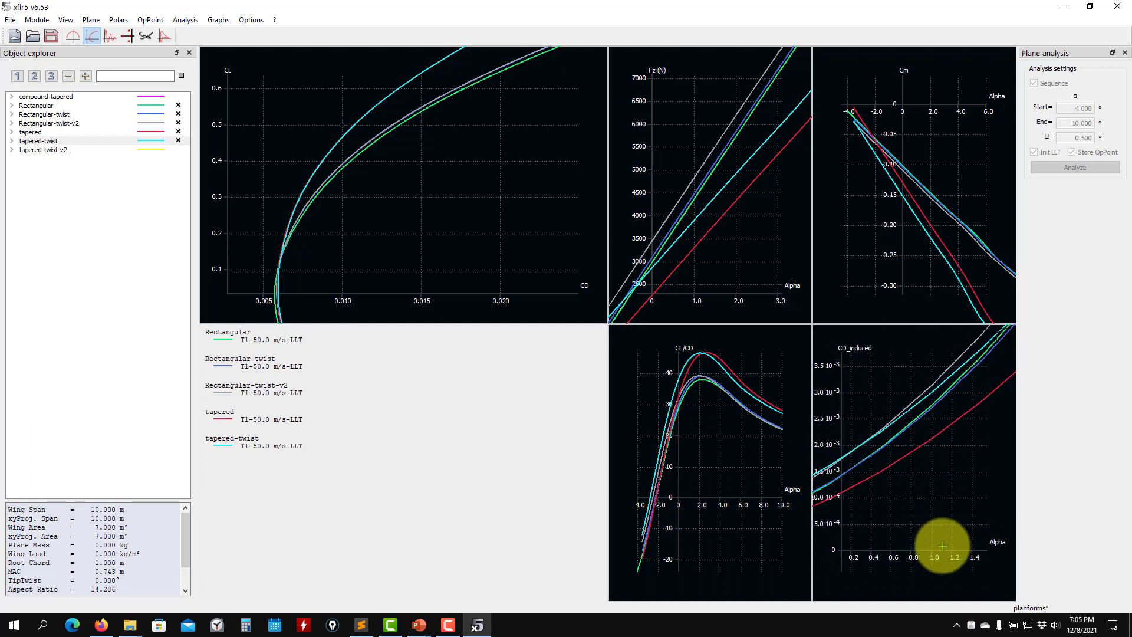
{"action": "left_click_drag", "start_coordinate": [941, 543], "coordinate": [911, 553]}
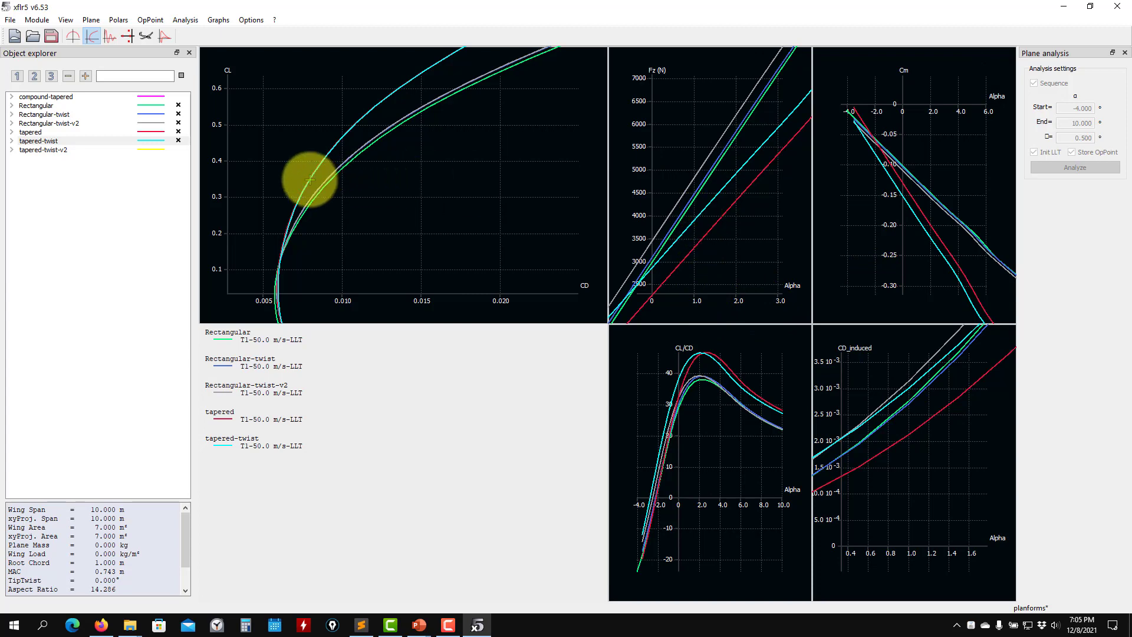
Examine the low-lift region of the CL-CD graph where the rectangular and tapered drag polars cross
{"action": "scroll", "coordinate": [299, 227], "scroll_direction": "up", "scroll_amount": 11}
{"action": "left_click_drag", "start_coordinate": [349, 225], "coordinate": [458, 215]}
{"action": "left_click_drag", "start_coordinate": [385, 210], "coordinate": [333, 132]}
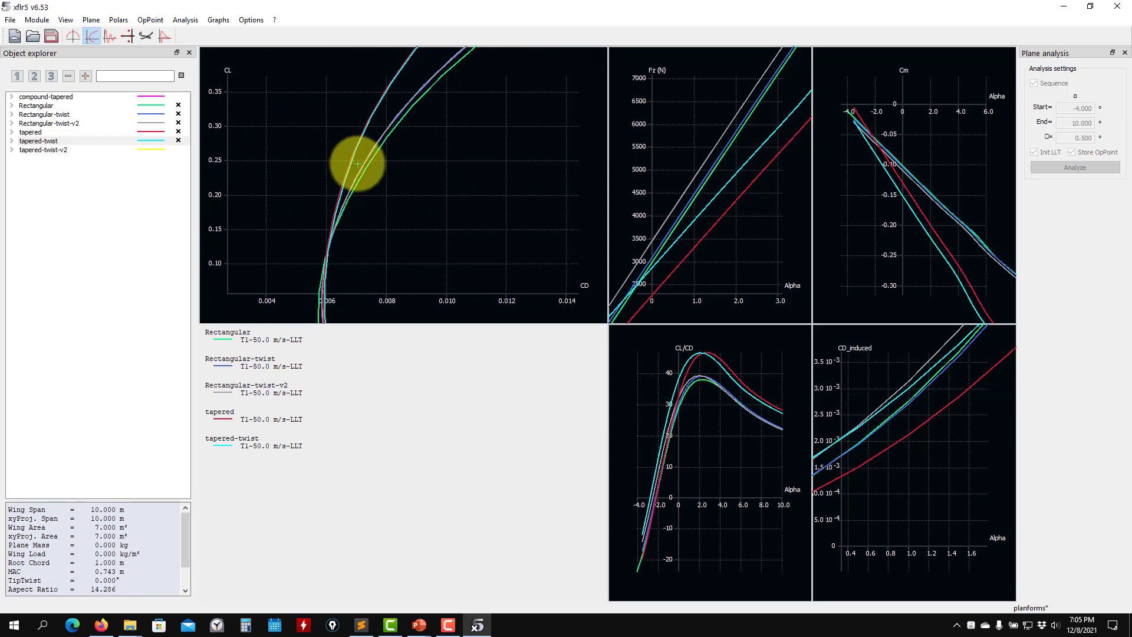
{"action": "scroll", "coordinate": [356, 164], "scroll_direction": "up", "scroll_amount": 8}
{"action": "scroll", "coordinate": [283, 165], "scroll_direction": "up", "scroll_amount": 8}
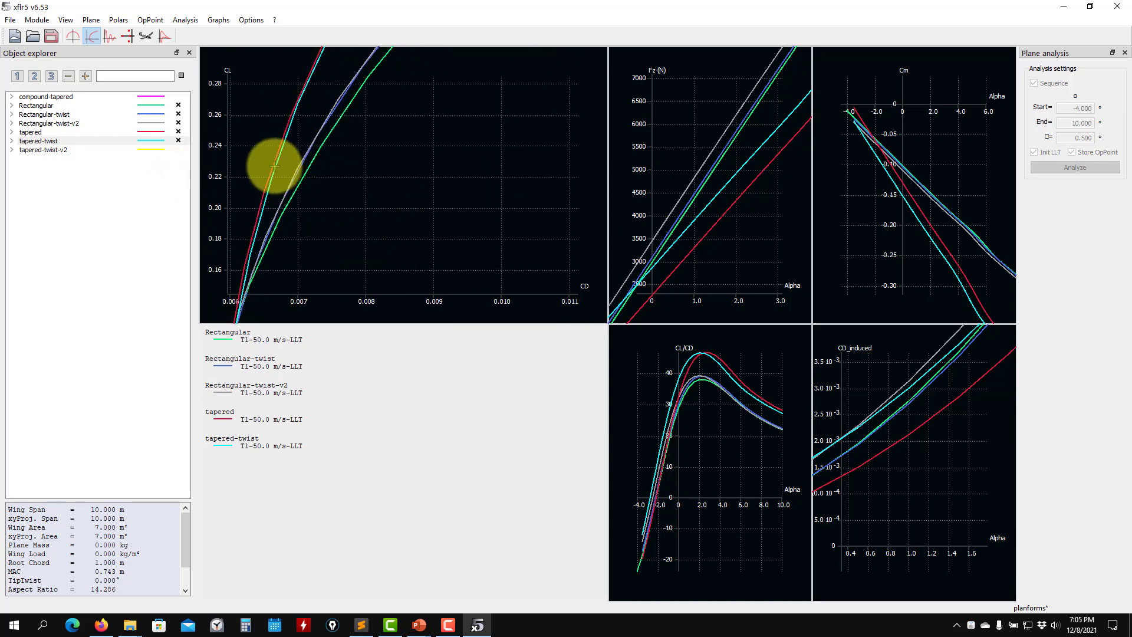
{"action": "left_click_drag", "start_coordinate": [248, 157], "coordinate": [316, 158]}
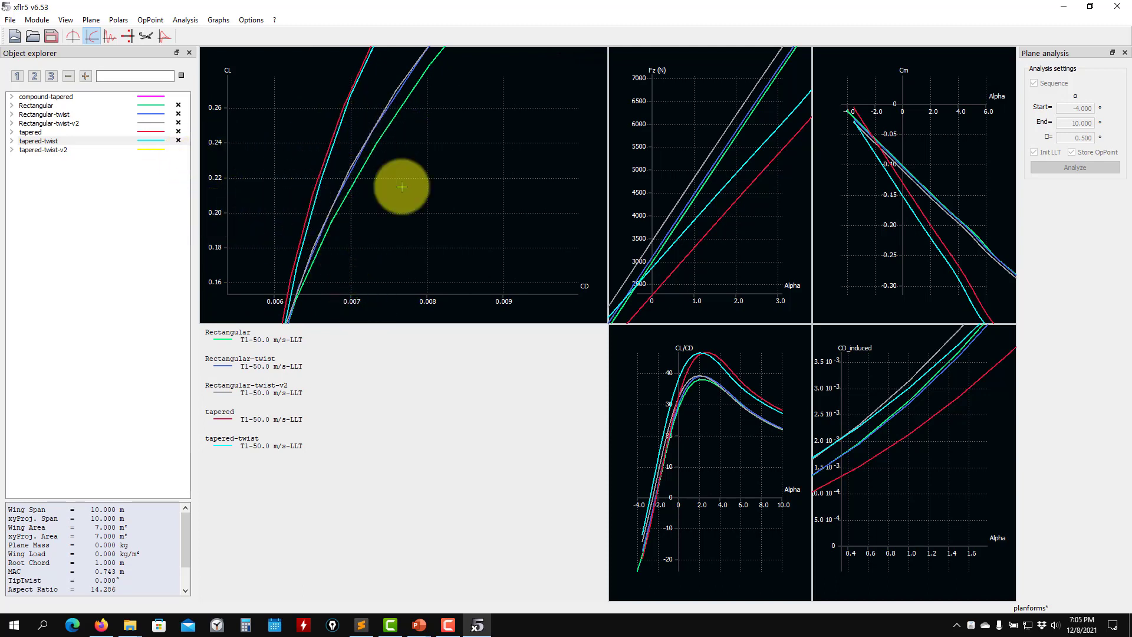
{"action": "scroll", "coordinate": [336, 278], "scroll_direction": "down", "scroll_amount": 2}
{"action": "left_click_drag", "start_coordinate": [336, 277], "coordinate": [369, 205]}
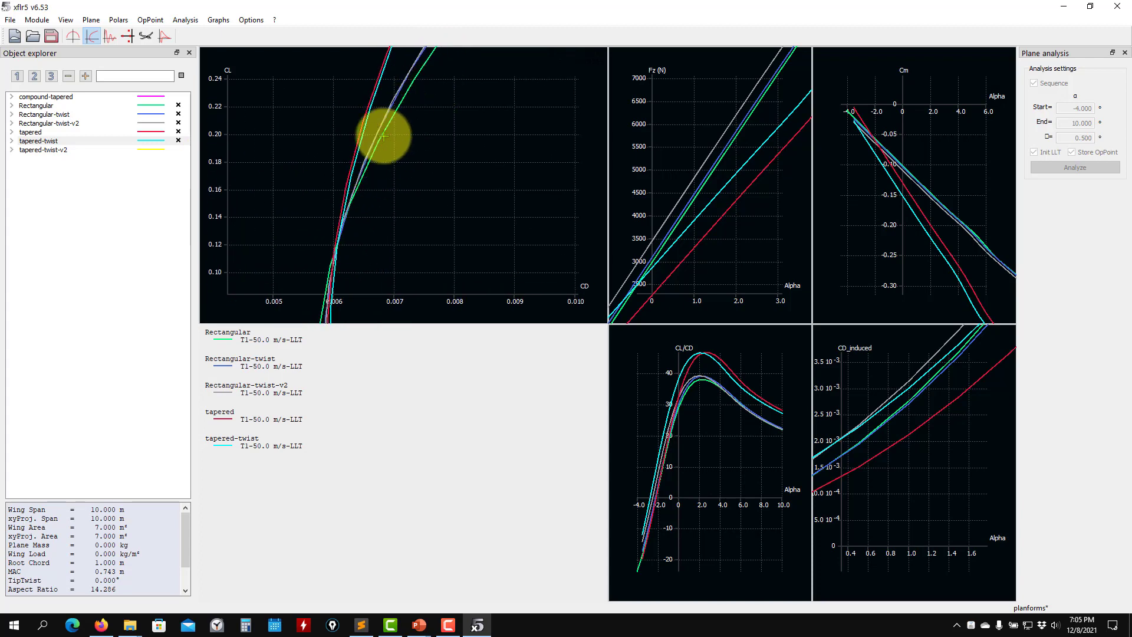
Examine the planforms' CL-CD drag polars around their crossing near CL 0.1 and over the higher-lift range
{"action": "scroll", "coordinate": [355, 244], "scroll_direction": "down", "scroll_amount": 3}
{"action": "scroll", "coordinate": [355, 244], "scroll_direction": "down", "scroll_amount": 2}
{"action": "left_click_drag", "start_coordinate": [354, 258], "coordinate": [414, 159]}
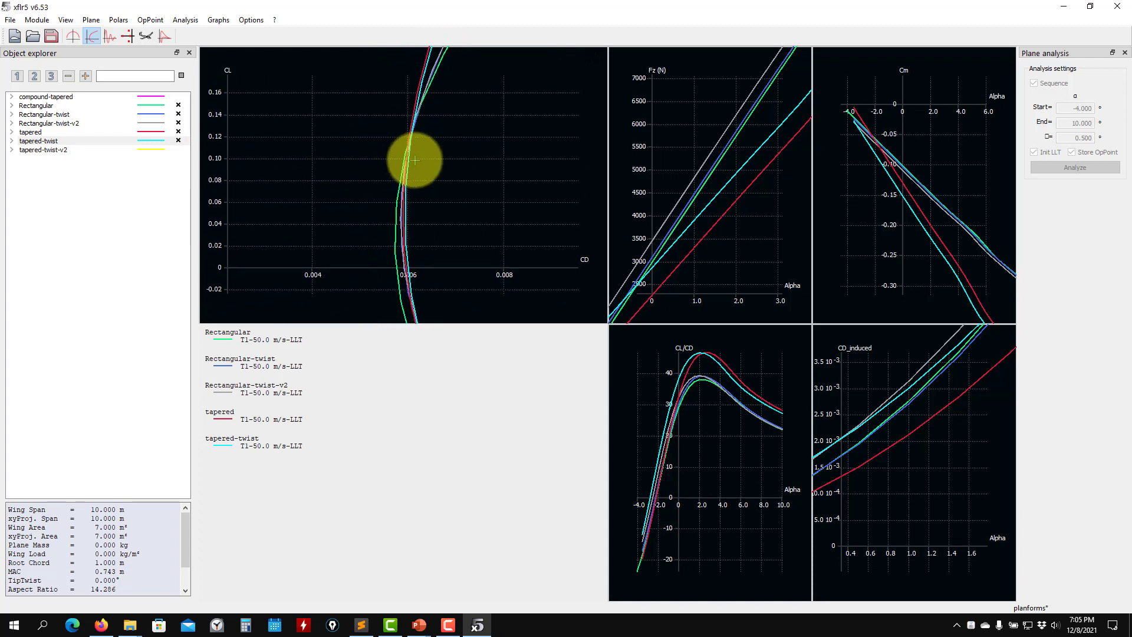
{"action": "scroll", "coordinate": [408, 187], "scroll_direction": "up", "scroll_amount": 8}
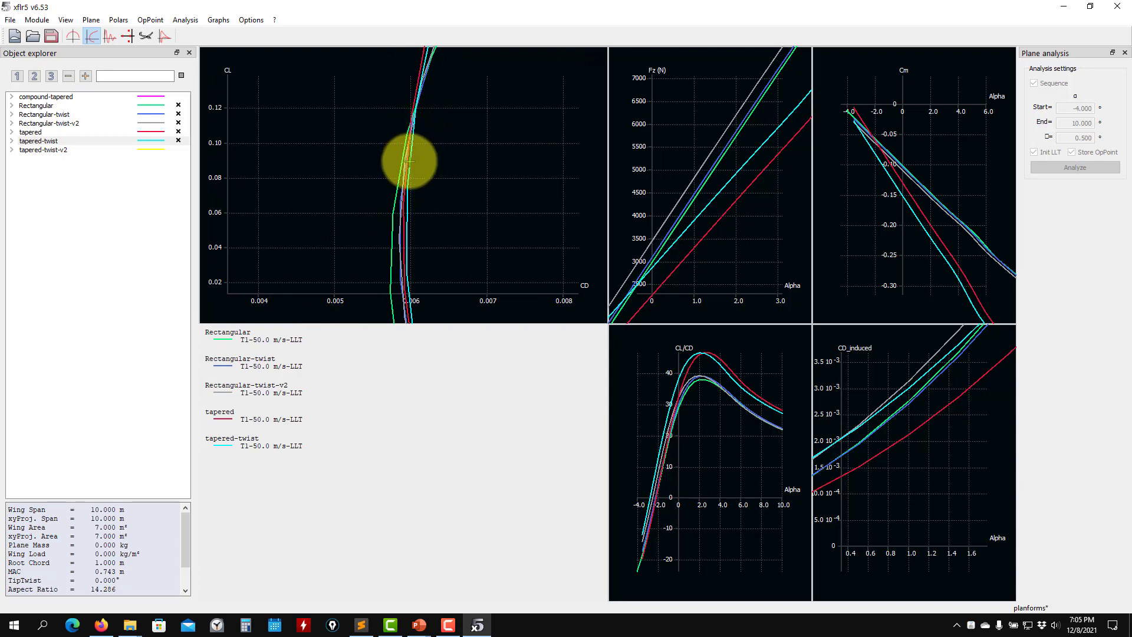
{"action": "scroll", "coordinate": [408, 166], "scroll_direction": "down", "scroll_amount": 5}
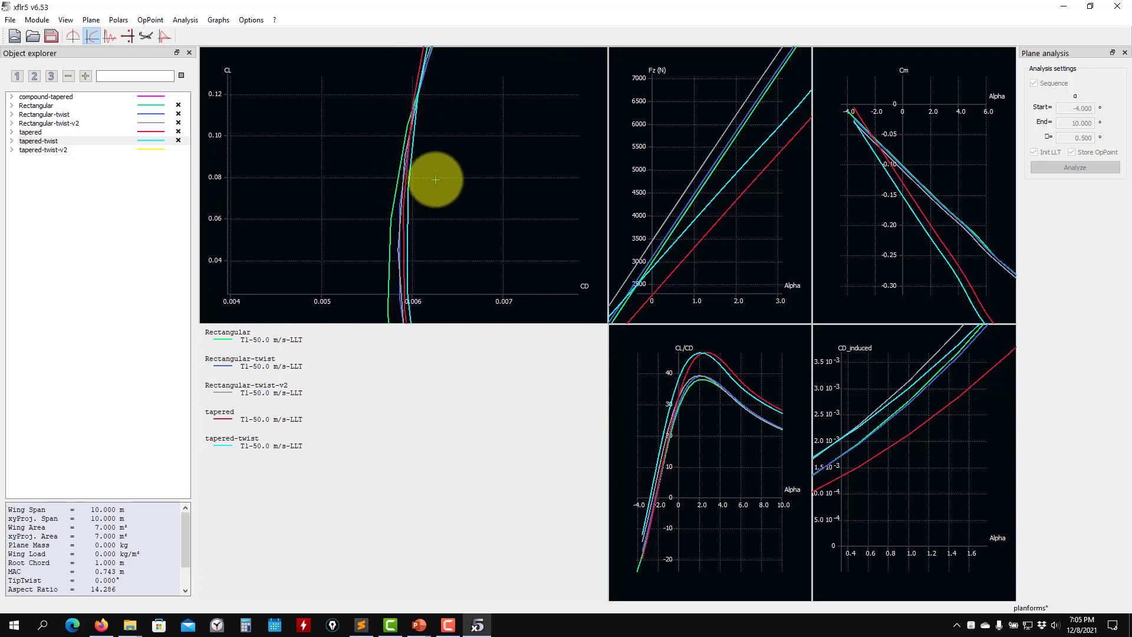
{"action": "left_click_drag", "start_coordinate": [456, 151], "coordinate": [380, 273]}
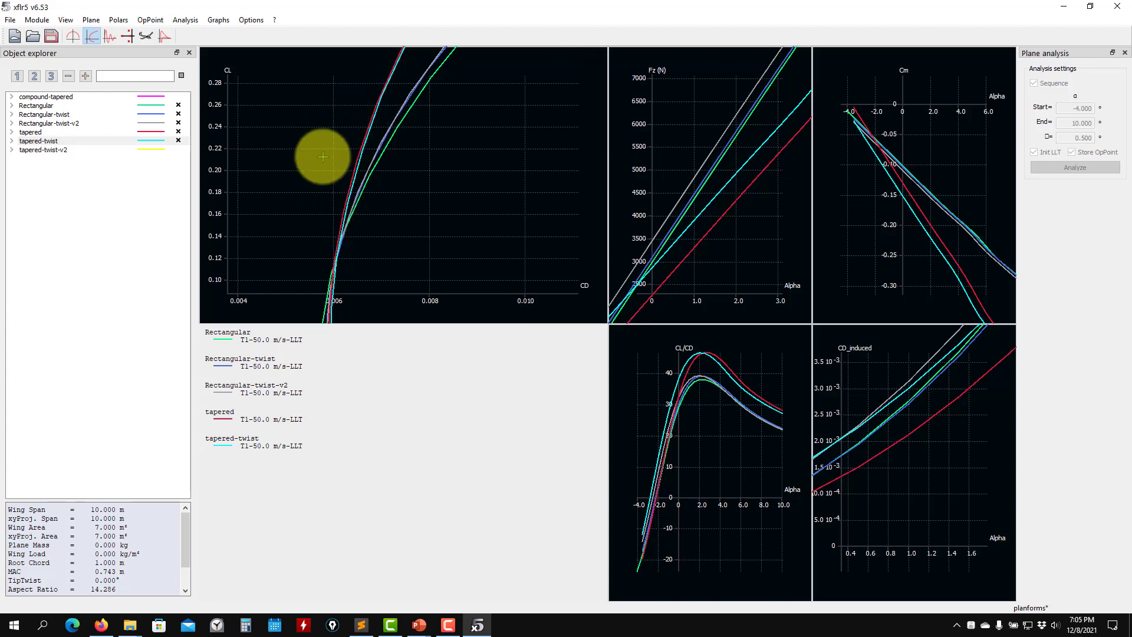
{"action": "scroll", "coordinate": [481, 256], "scroll_direction": "down", "scroll_amount": 4}
{"action": "scroll", "coordinate": [483, 255], "scroll_direction": "down", "scroll_amount": 3}
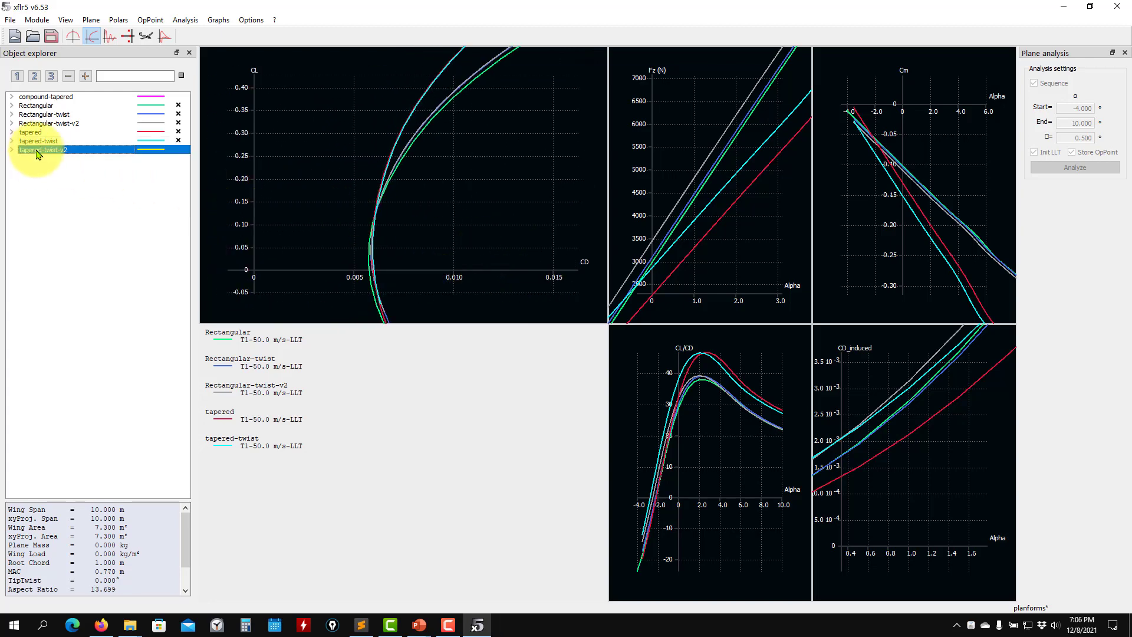
Show the tapered-twist-v2 polar on the graphs and compare its CL-CD drag polar with the other planforms
{"action": "left_click", "coordinate": [178, 149]}
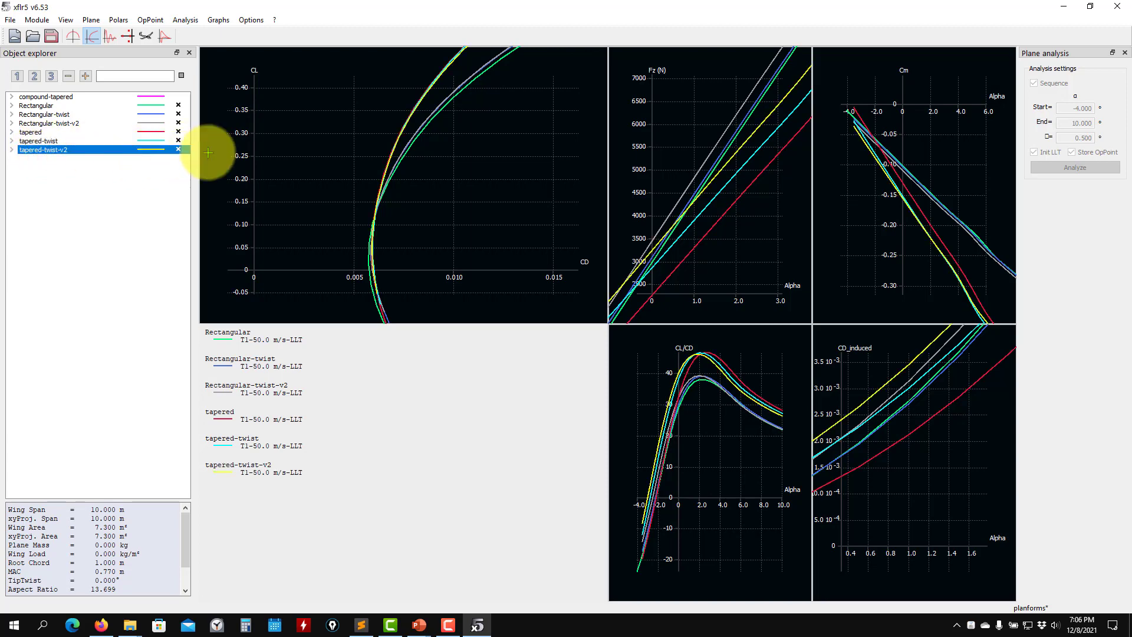
{"action": "scroll", "coordinate": [434, 194], "scroll_direction": "down", "scroll_amount": 3}
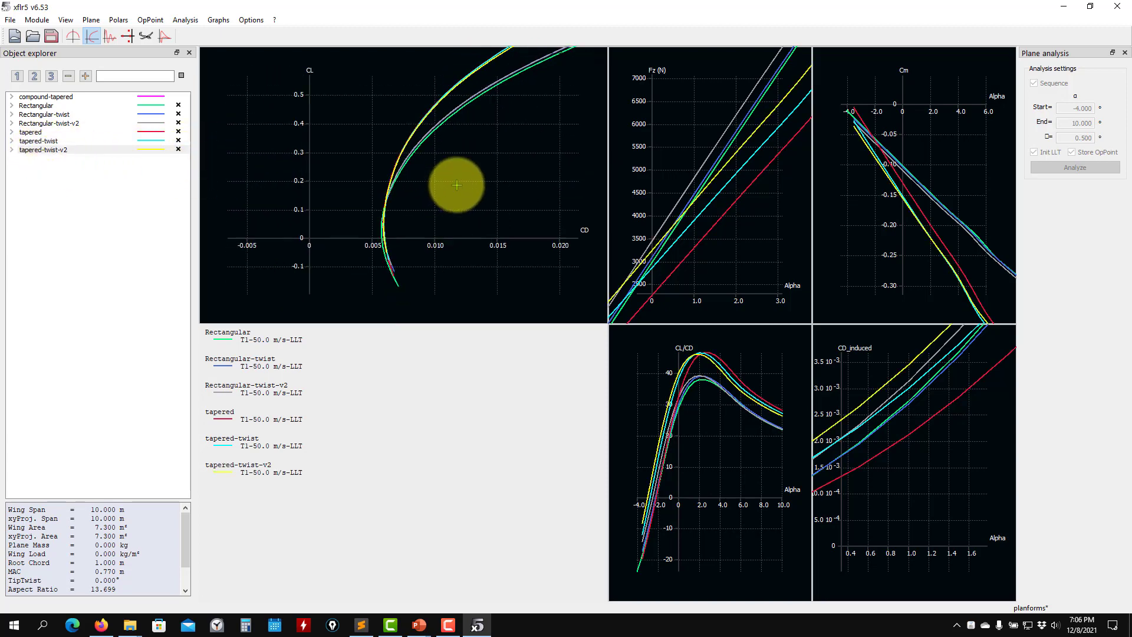
{"action": "left_click_drag", "start_coordinate": [455, 184], "coordinate": [453, 209]}
{"action": "scroll", "coordinate": [453, 210], "scroll_direction": "up", "scroll_amount": 2}
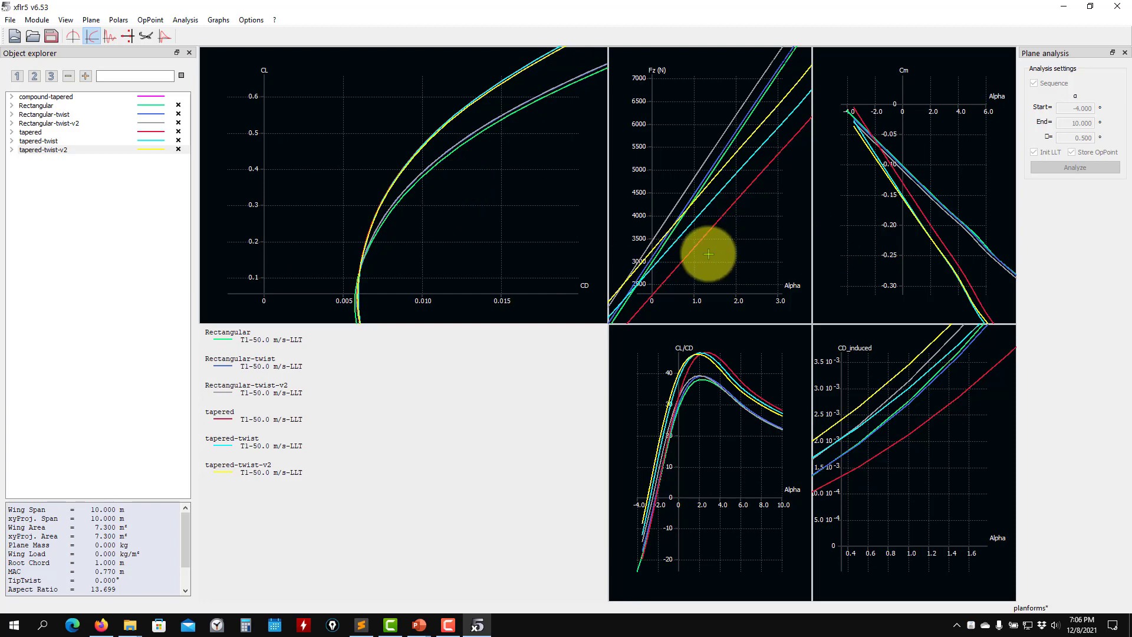
Compare the tapered-twist-v2 lift force with the other planforms on the Fz-alpha graph between 0° and 1°
{"action": "scroll", "coordinate": [879, 407], "scroll_direction": "down", "scroll_amount": 2}
{"action": "scroll", "coordinate": [713, 245], "scroll_direction": "up", "scroll_amount": 3}
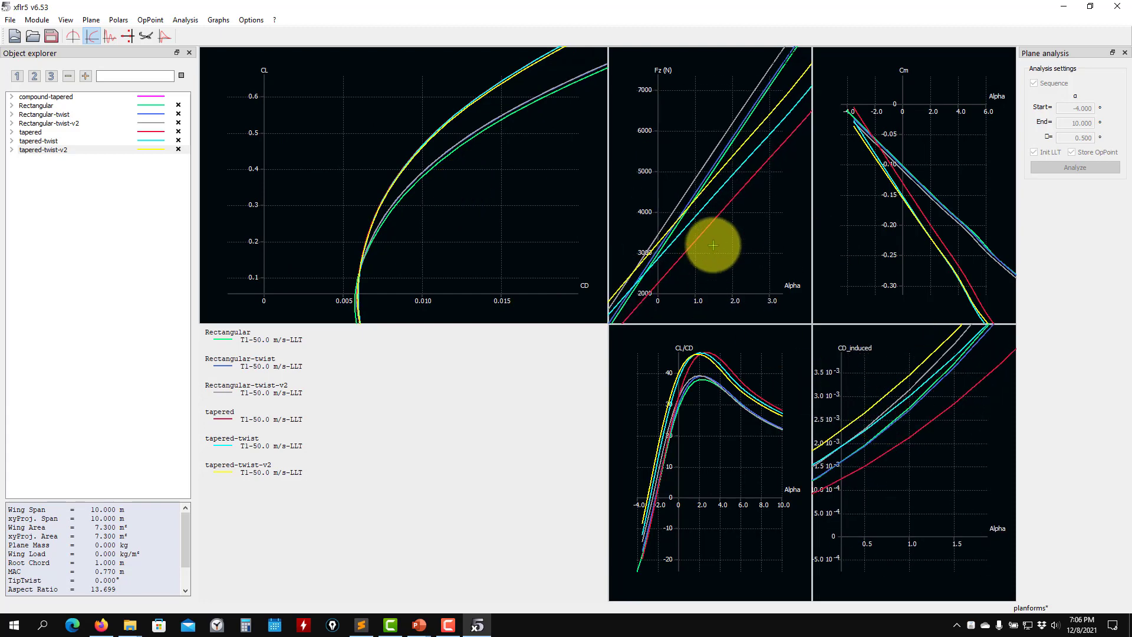
{"action": "scroll", "coordinate": [713, 241], "scroll_direction": "down", "scroll_amount": 4}
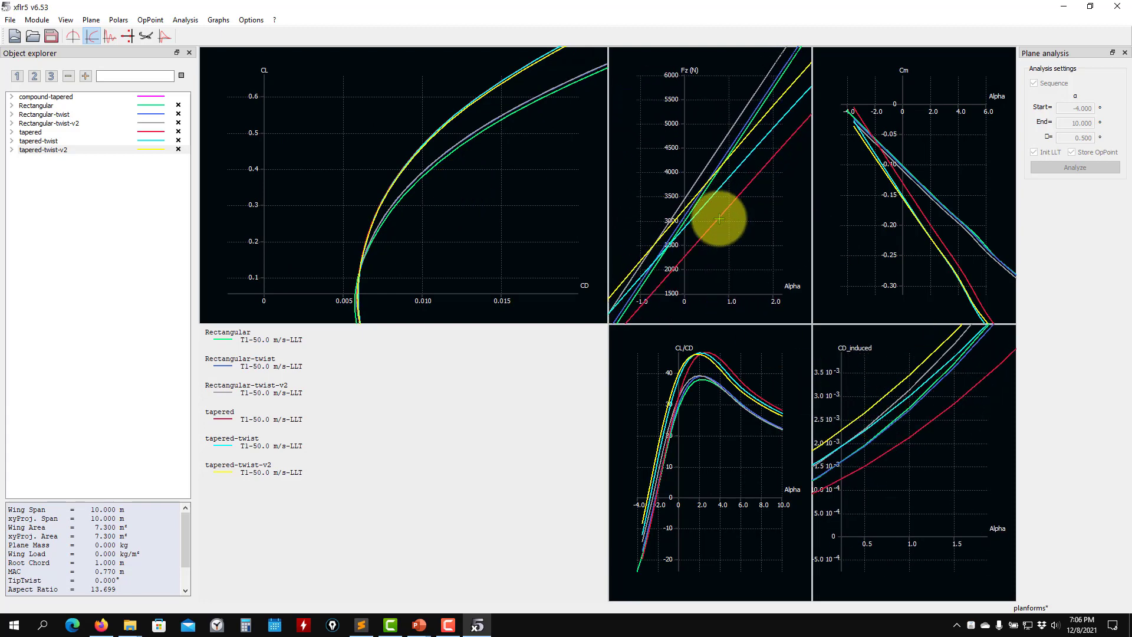
{"action": "scroll", "coordinate": [723, 177], "scroll_direction": "up", "scroll_amount": 2}
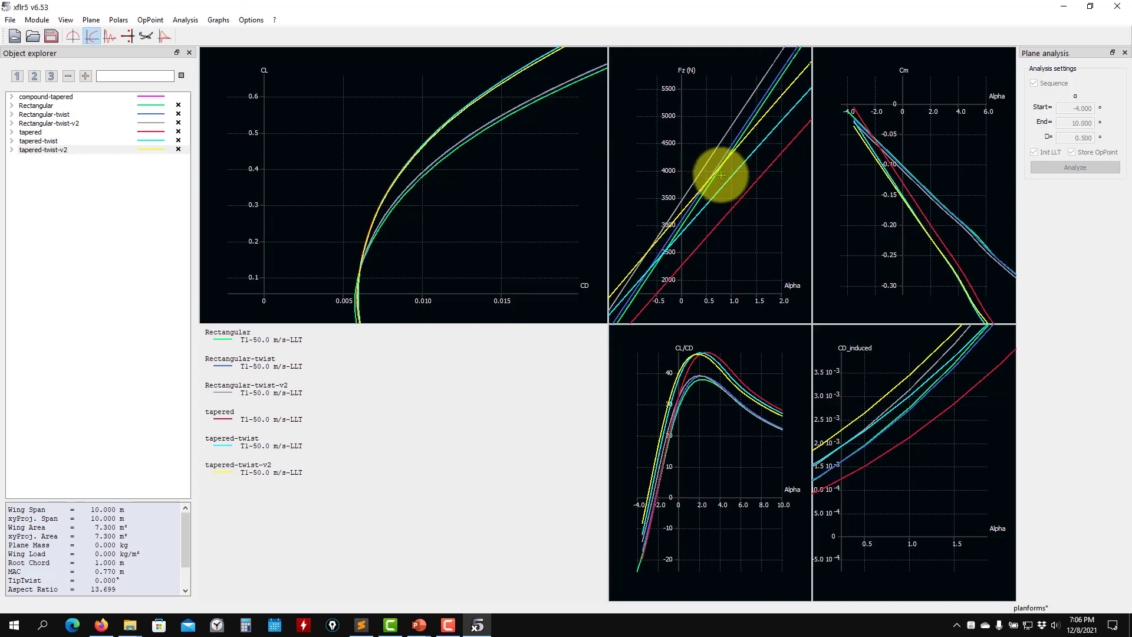
{"action": "scroll", "coordinate": [720, 178], "scroll_direction": "up", "scroll_amount": 2}
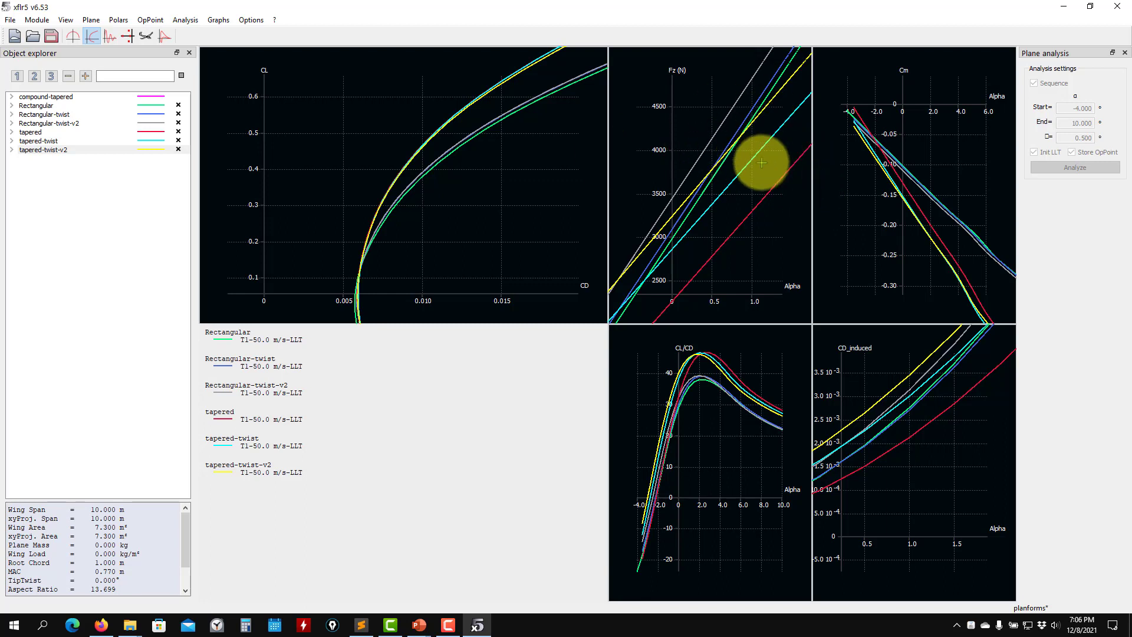
Compare the planforms' induced drag curves around 1° angle of attack with tapered-twist-v2 included
{"action": "scroll", "coordinate": [878, 436], "scroll_direction": "down", "scroll_amount": 4}
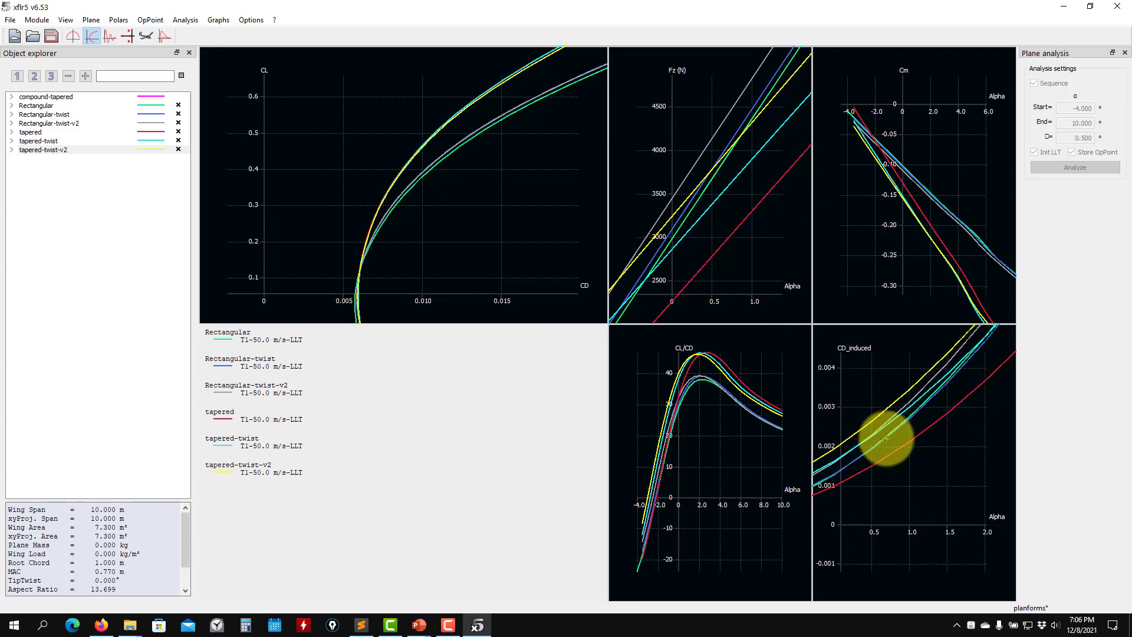
{"action": "scroll", "coordinate": [888, 435], "scroll_direction": "up", "scroll_amount": 2}
{"action": "scroll", "coordinate": [895, 423], "scroll_direction": "up", "scroll_amount": 1}
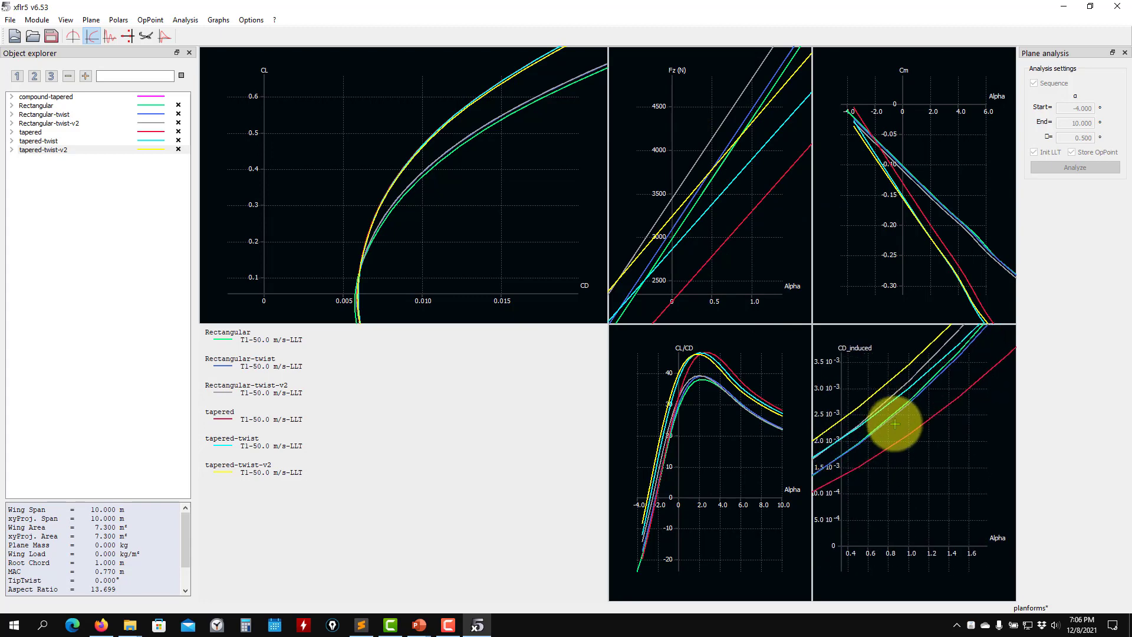
Inspect the CL-CD drag polars up close around CL 0.35 and save the project
{"action": "scroll", "coordinate": [374, 199], "scroll_direction": "up", "scroll_amount": 10}
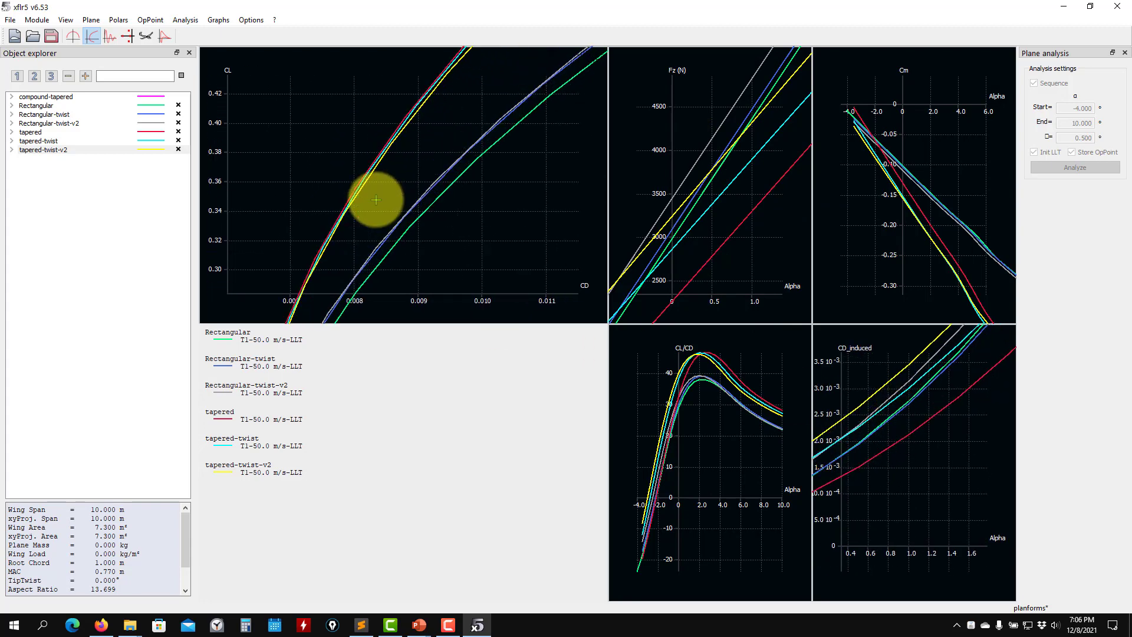
{"action": "scroll", "coordinate": [376, 195], "scroll_direction": "down", "scroll_amount": 2}
{"action": "scroll", "coordinate": [369, 193], "scroll_direction": "down", "scroll_amount": 1}
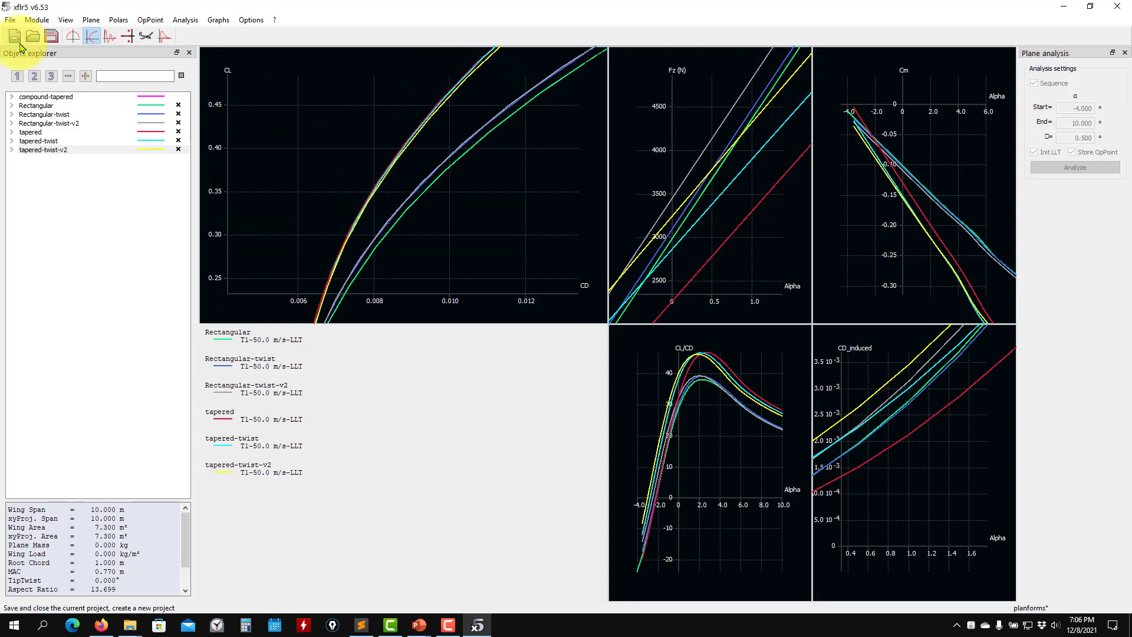
{"action": "left_click", "coordinate": [48, 37]}
Inspect the tapered-twist-v2 wing's section table and 3D shape in the wing editor, and close it without changes
{"action": "right_click", "coordinate": [49, 152]}
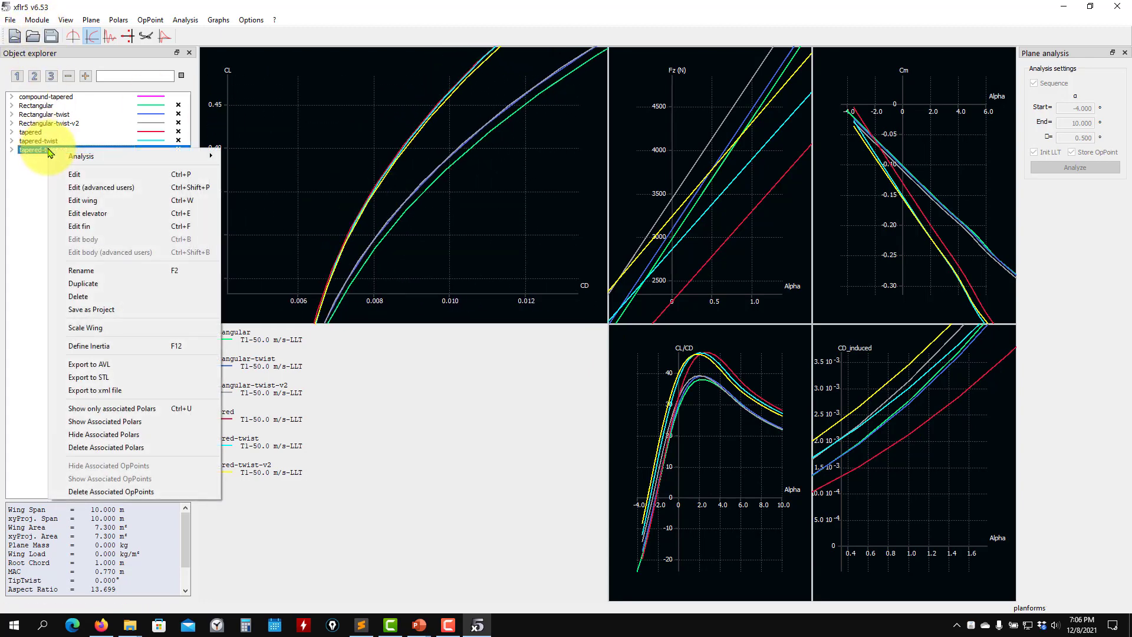
{"action": "left_click", "coordinate": [87, 205]}
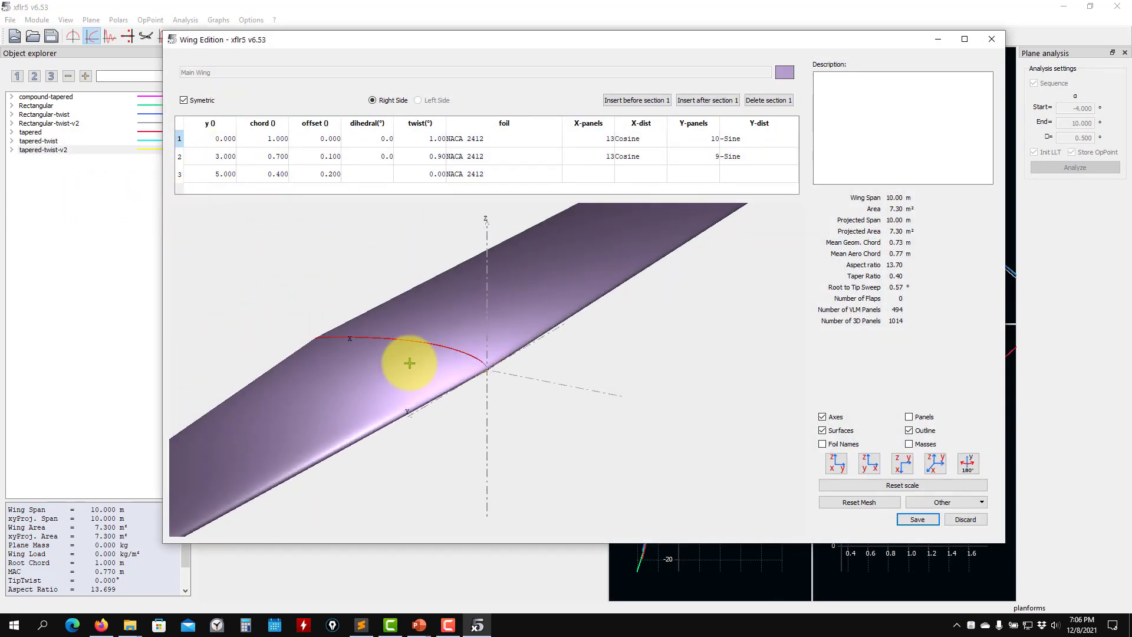
{"action": "left_click_drag", "start_coordinate": [412, 361], "coordinate": [625, 353]}
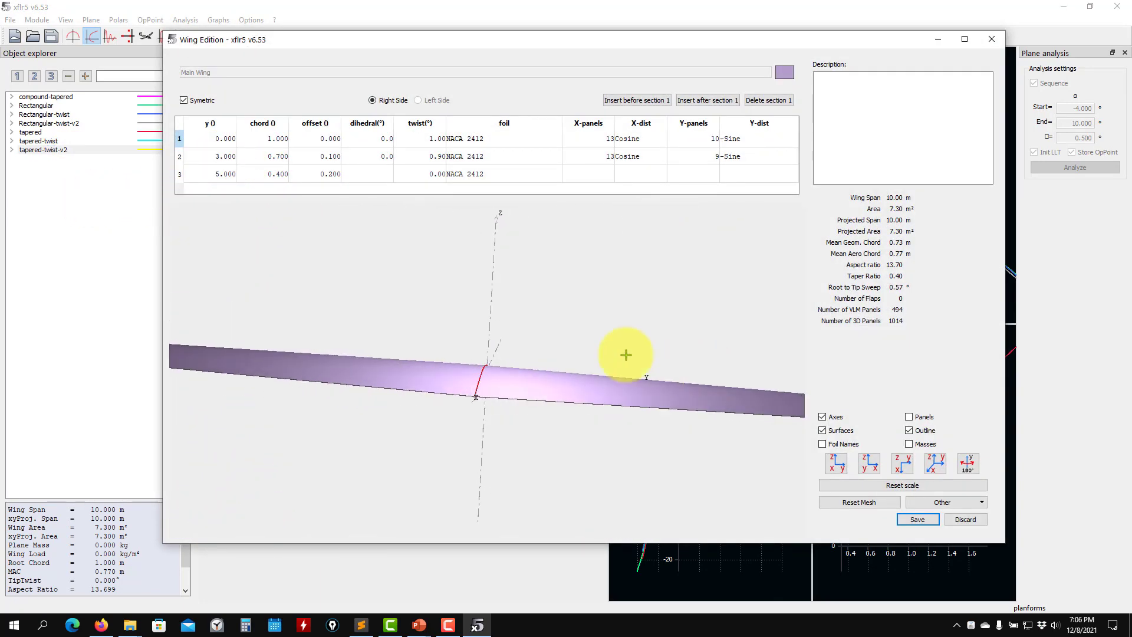
{"action": "left_click_drag", "start_coordinate": [285, 236], "coordinate": [243, 295]}
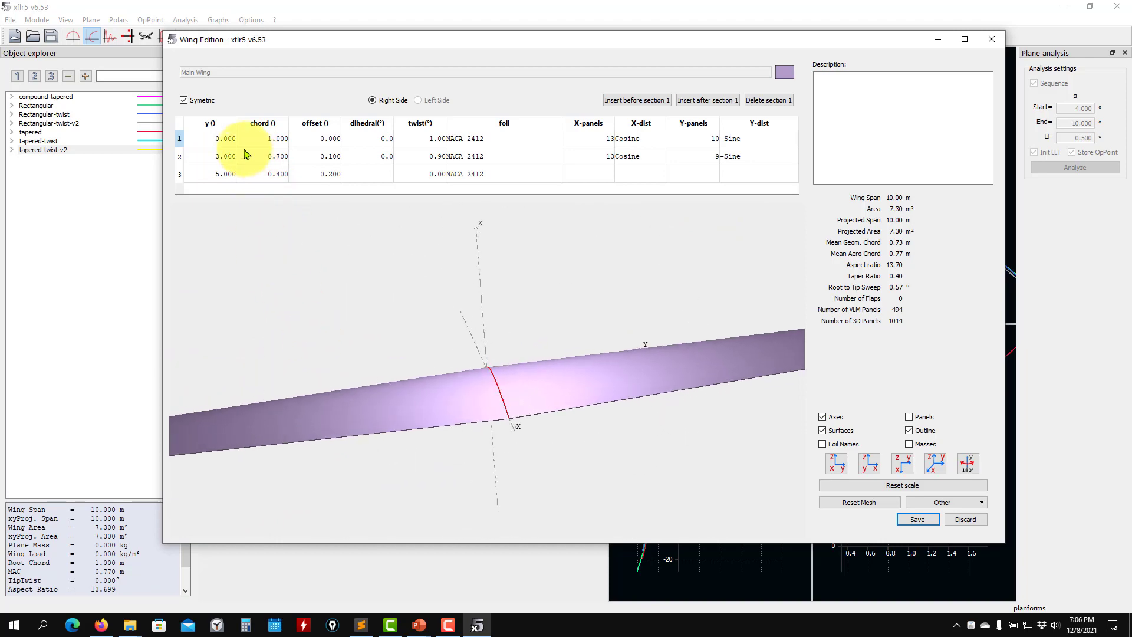
{"action": "left_click_drag", "start_coordinate": [441, 405], "coordinate": [614, 386]}
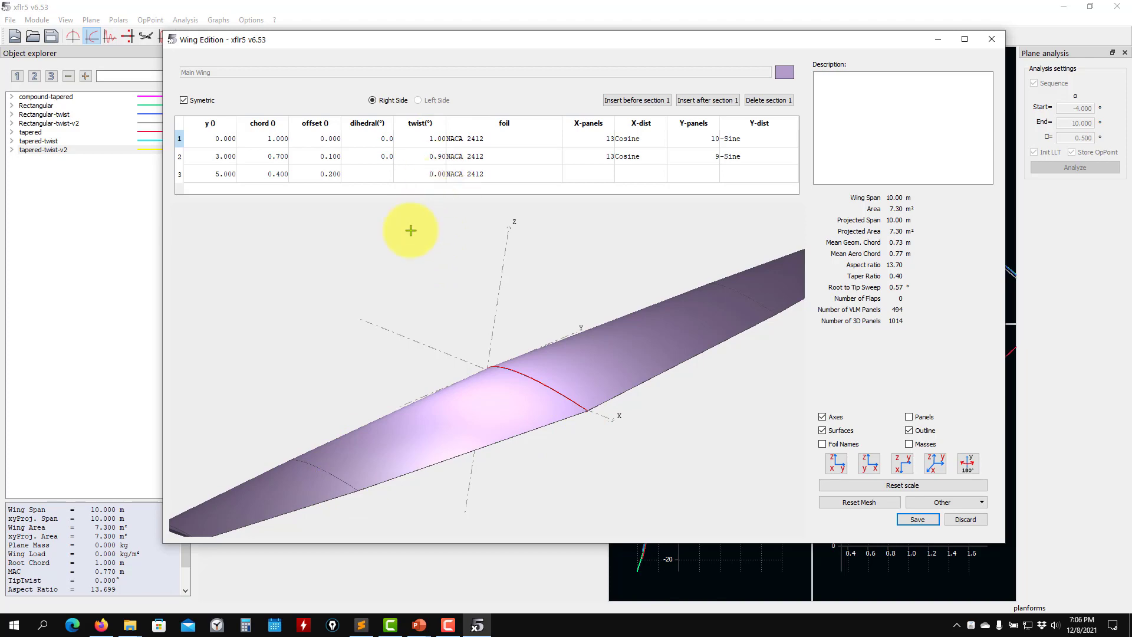
{"action": "scroll", "coordinate": [331, 420], "scroll_direction": "down", "scroll_amount": 2}
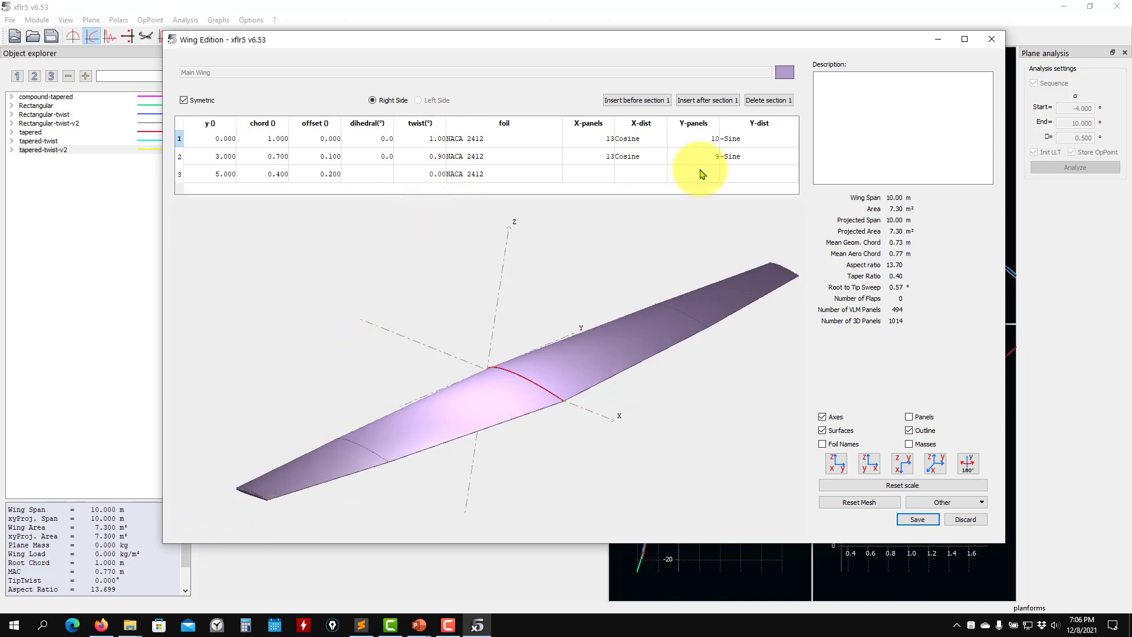
{"action": "left_click", "coordinate": [991, 39]}
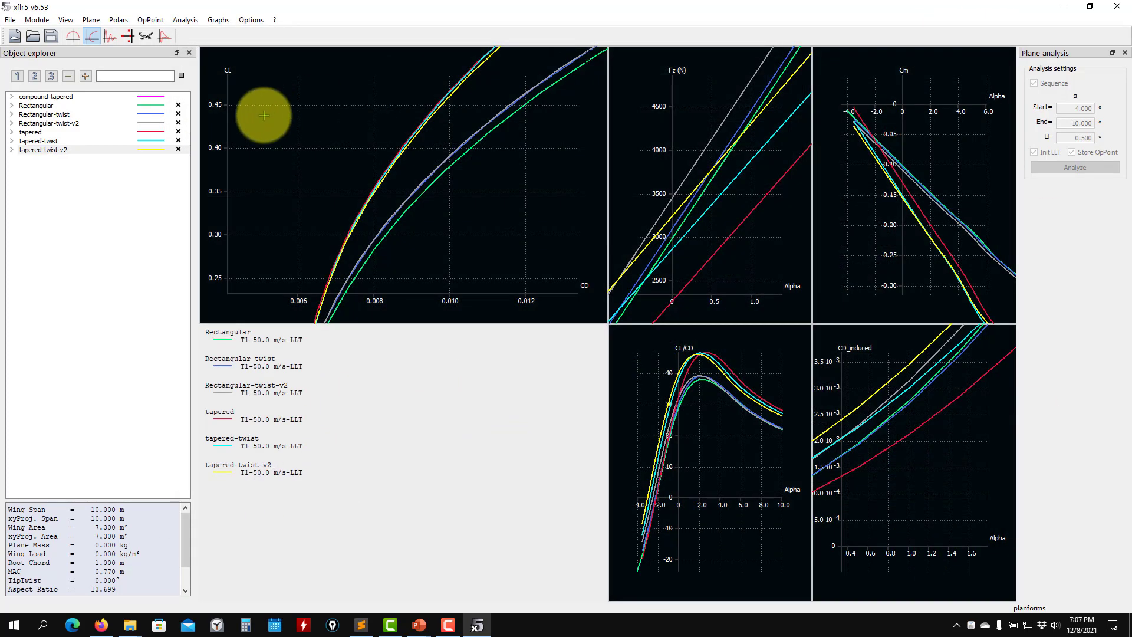
Display the spanwise local lift distribution of tapered-twist-v2 for its 1.000° operating point
{"action": "left_click", "coordinate": [73, 36]}
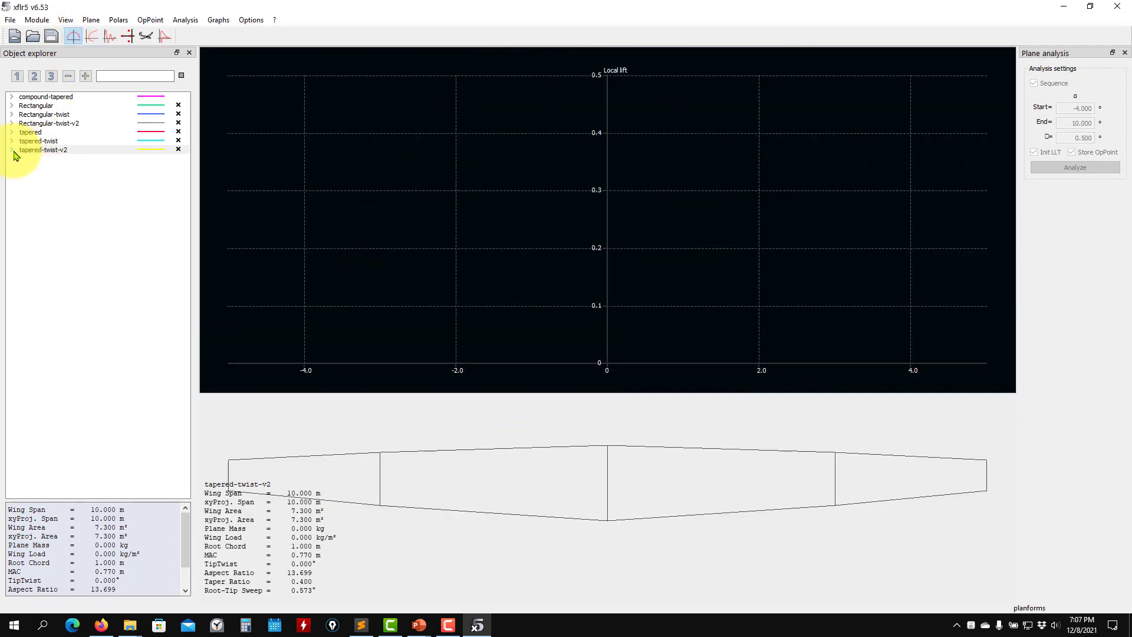
{"action": "left_click", "coordinate": [27, 150]}
{"action": "left_click", "coordinate": [24, 159]}
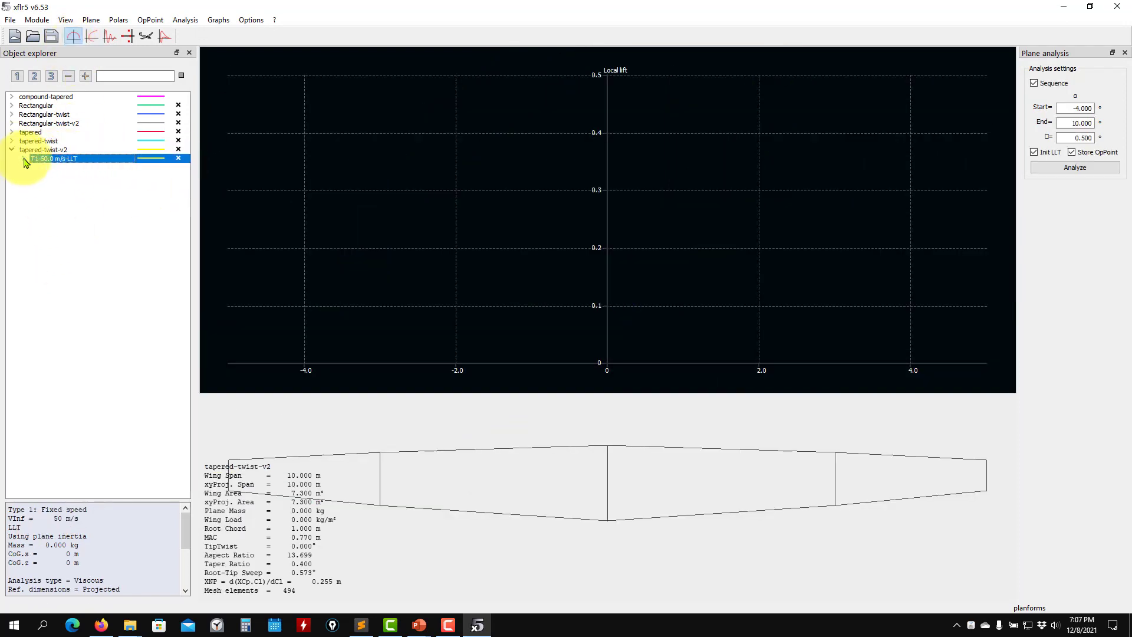
{"action": "left_click", "coordinate": [24, 160]}
{"action": "left_click", "coordinate": [65, 247]}
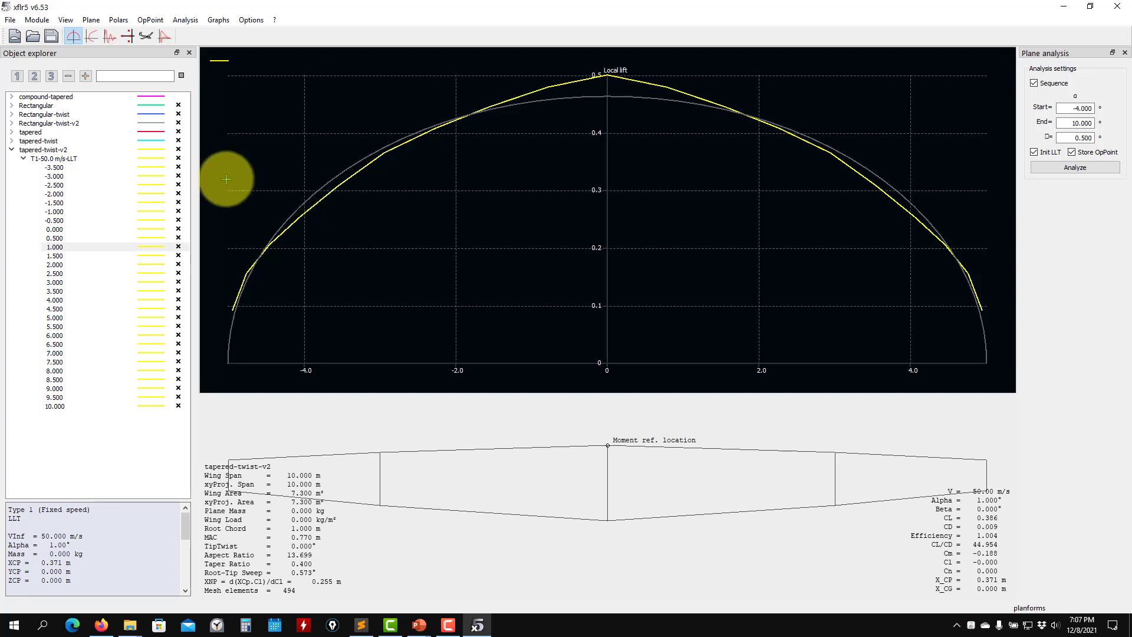
Show all the operating-point graphs and display the Rectangular wing's 1.000° operating point for comparison
{"action": "left_click", "coordinate": [219, 22]}
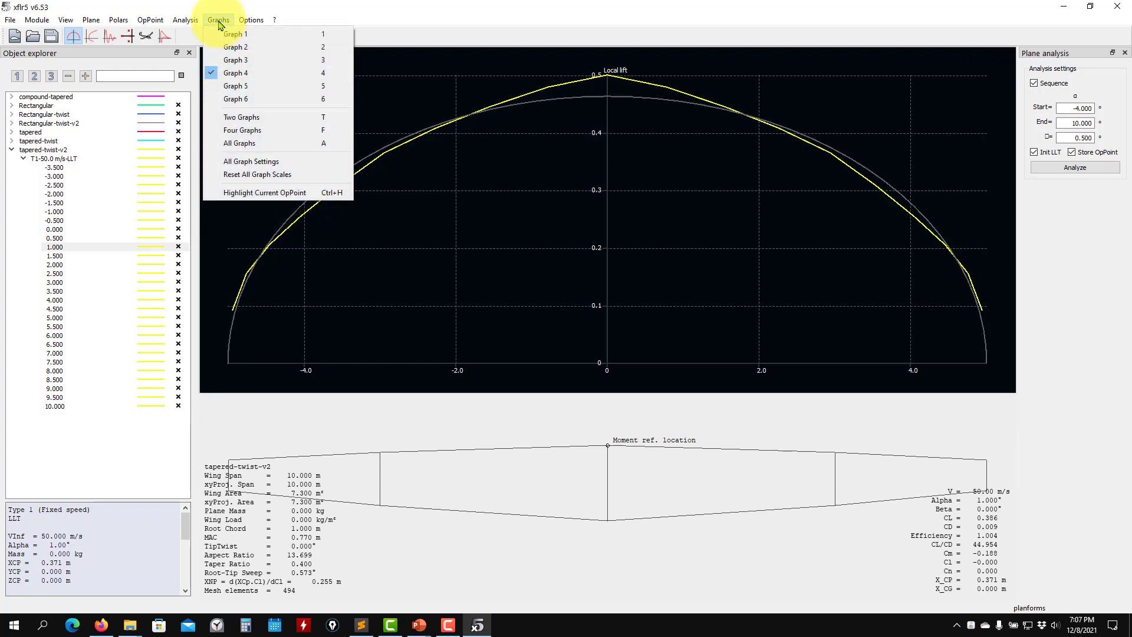
{"action": "left_click", "coordinate": [250, 142]}
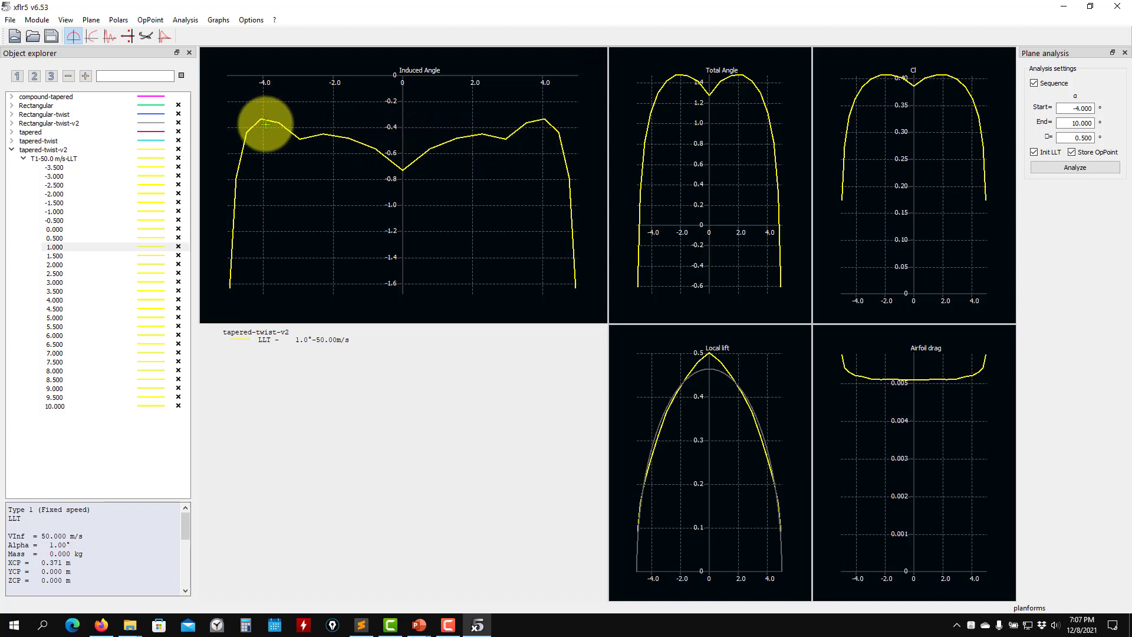
{"action": "left_click", "coordinate": [13, 106]}
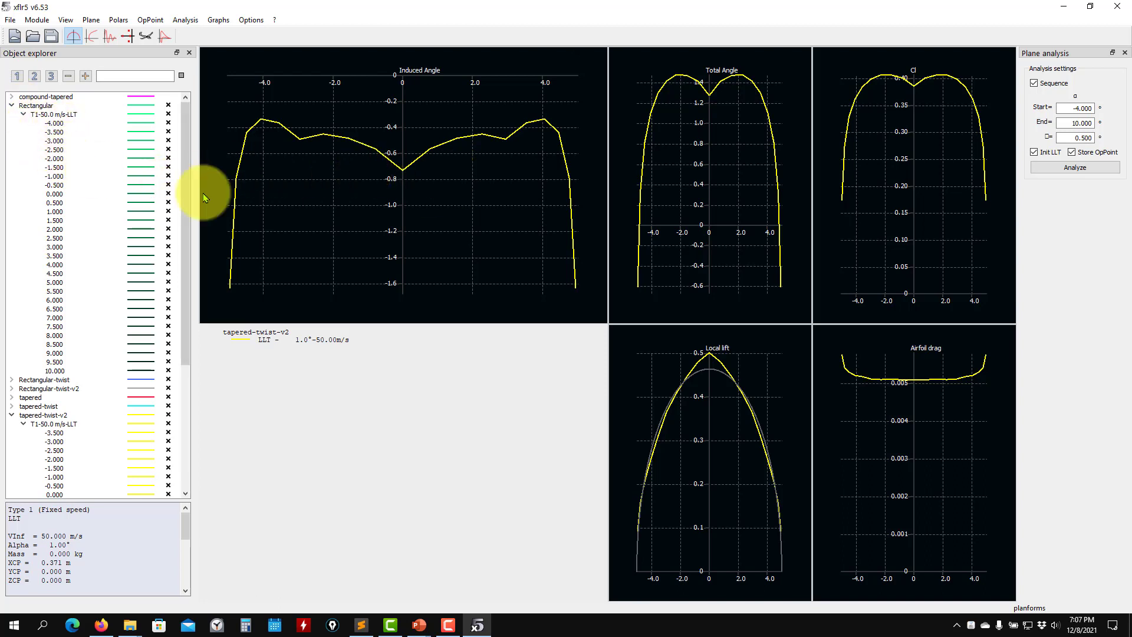
{"action": "left_click", "coordinate": [56, 211]}
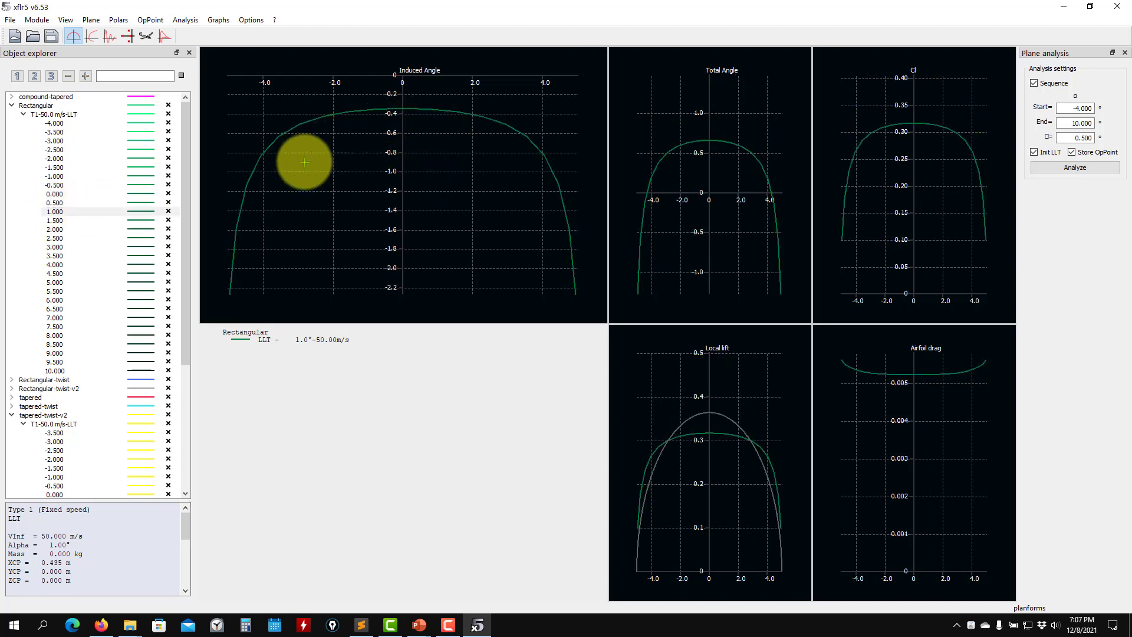
Display the tapered-twist-v2 1.000° operating point again and collapse the Rectangular and tapered-twist-v2 entries in the object tree
{"action": "scroll", "coordinate": [82, 436], "scroll_direction": "down", "scroll_amount": 7}
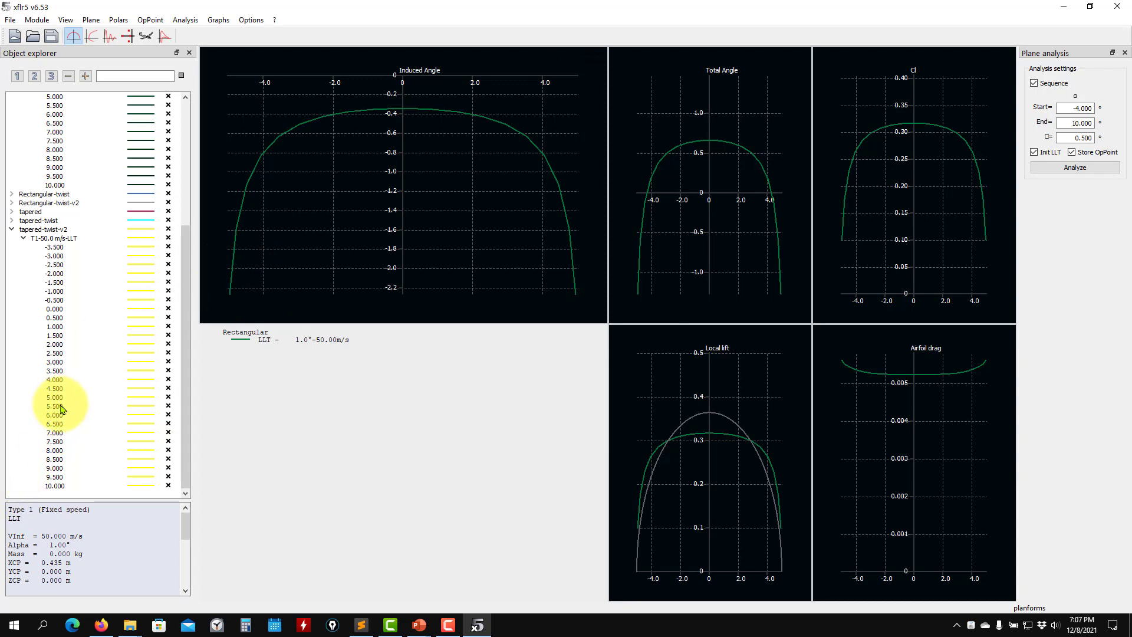
{"action": "left_click", "coordinate": [54, 328]}
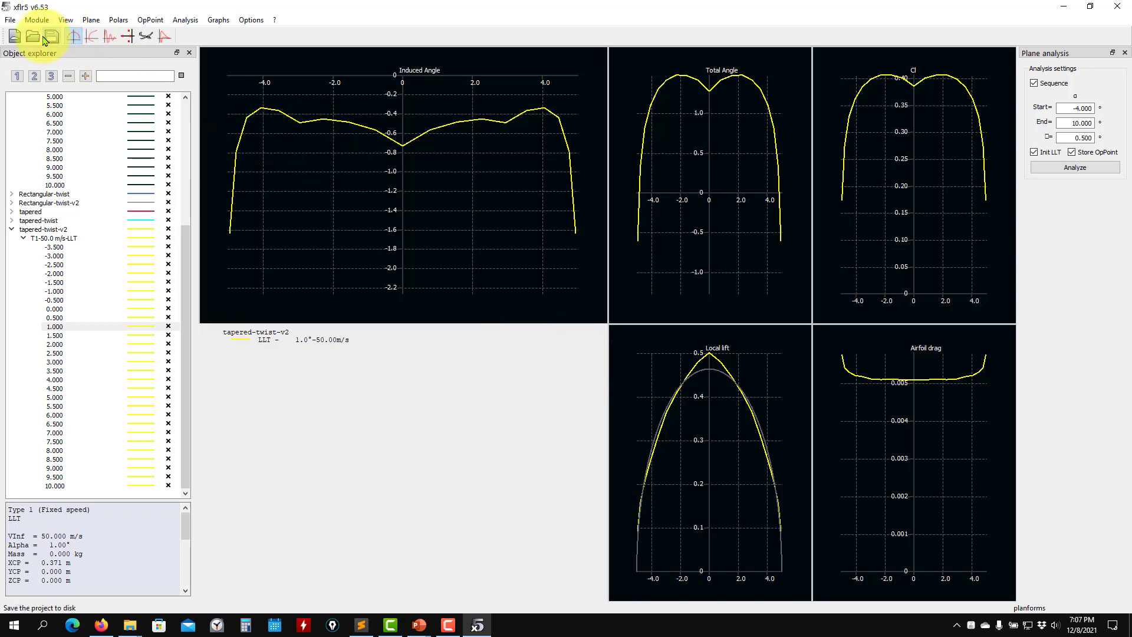
{"action": "scroll", "coordinate": [28, 187], "scroll_direction": "up", "scroll_amount": 7}
{"action": "left_click", "coordinate": [12, 106]}
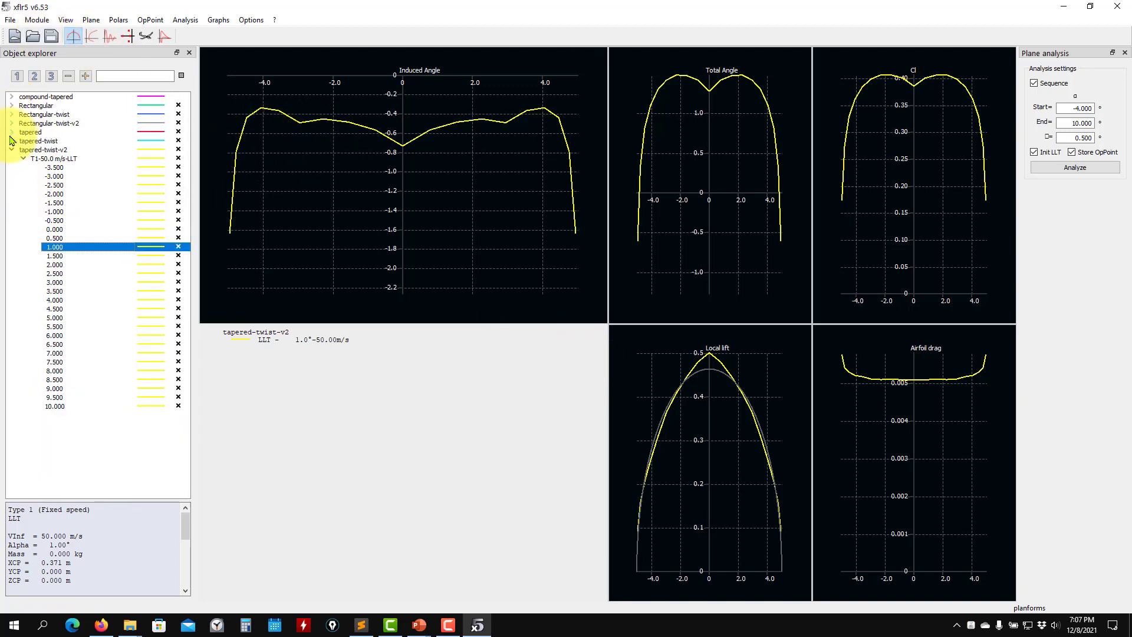
{"action": "left_click", "coordinate": [11, 150]}
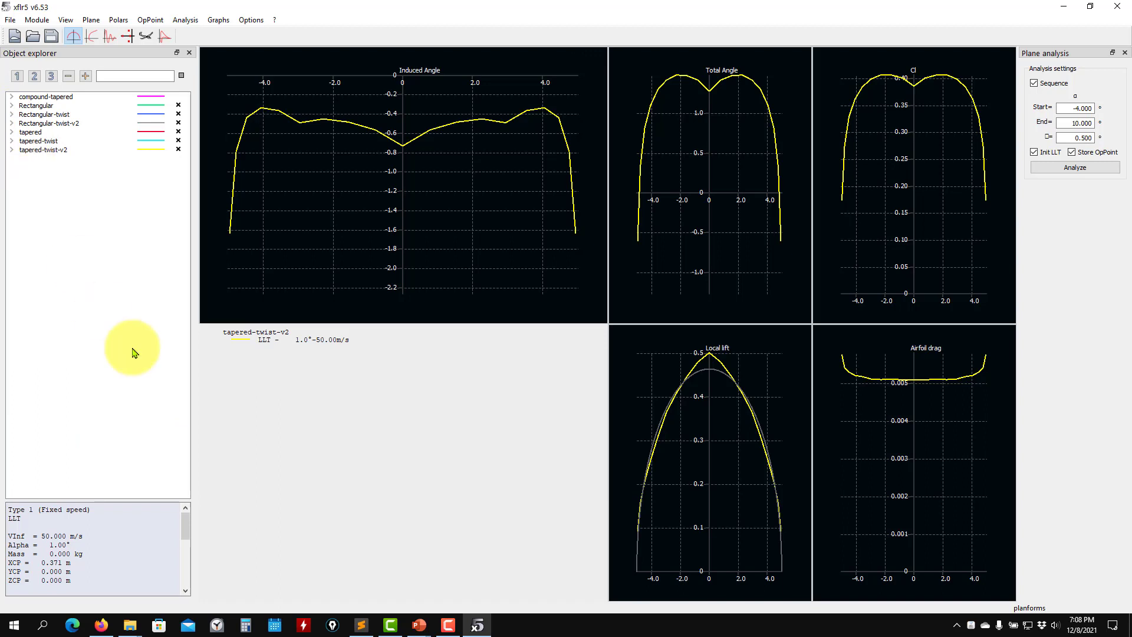
{"action": "left_click", "coordinate": [128, 629]}
{"action": "left_click", "coordinate": [47, 565]}
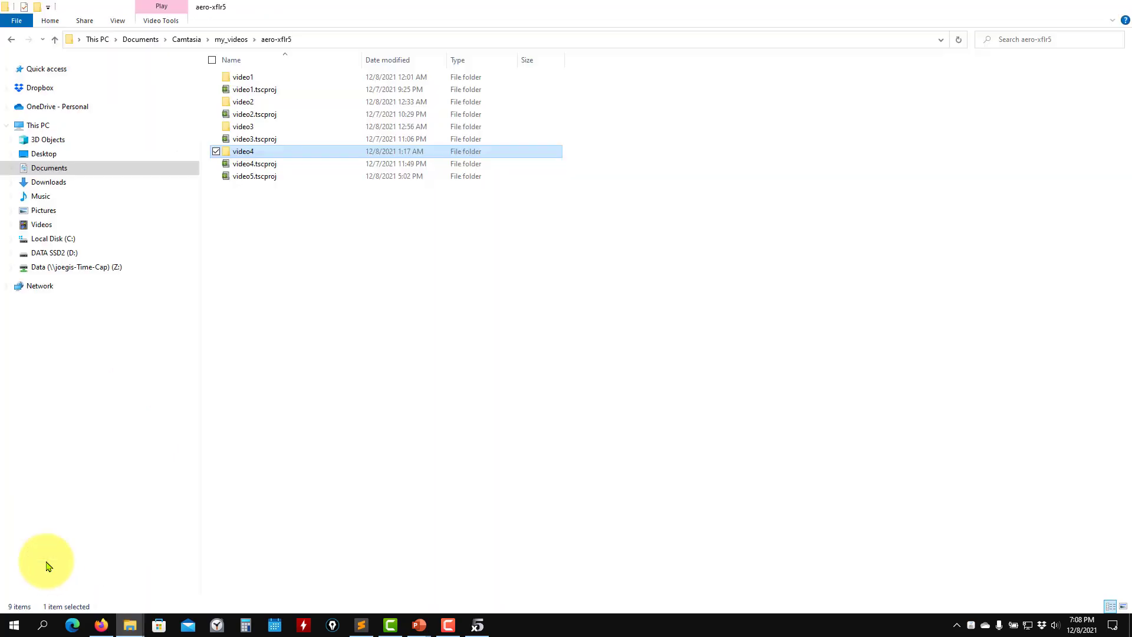
{"action": "left_click", "coordinate": [1064, 6]}
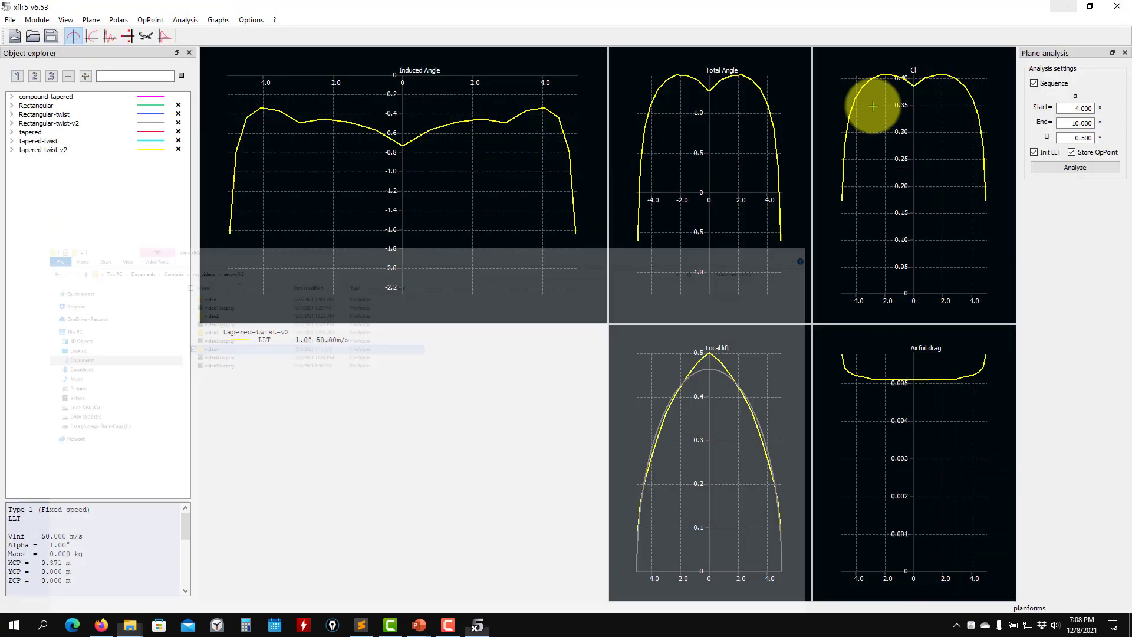
Switch to File Explorer and browse from the lecture slides folder to my_data, xflr_my_cases, v653, airfoils
{"action": "left_click", "coordinate": [130, 625]}
{"action": "left_click", "coordinate": [174, 569]}
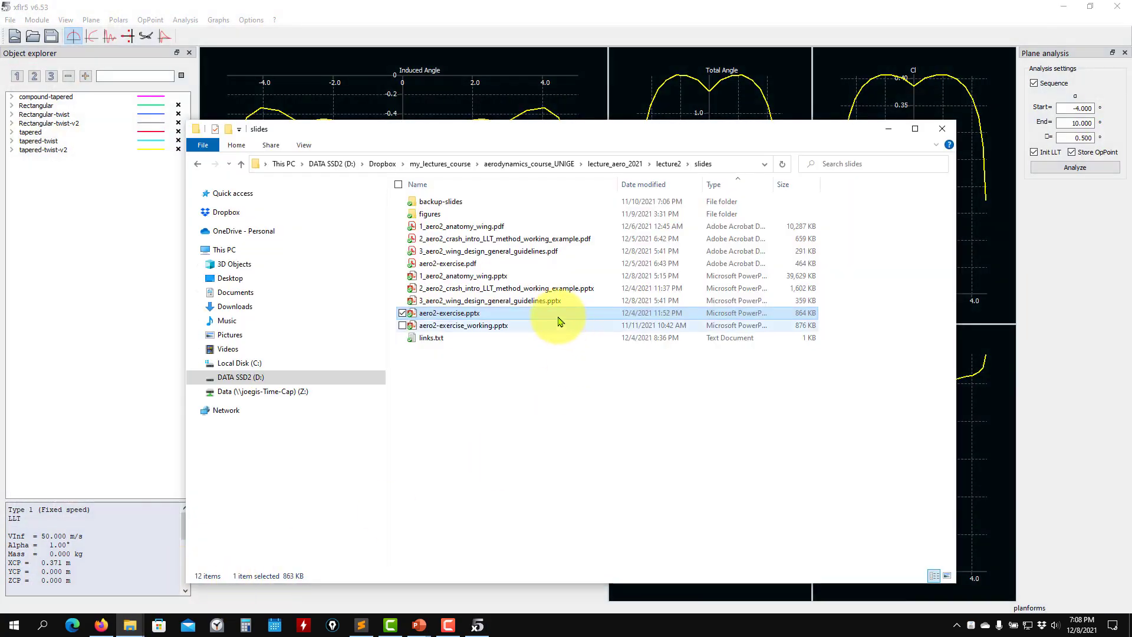
{"action": "left_click", "coordinate": [243, 166]}
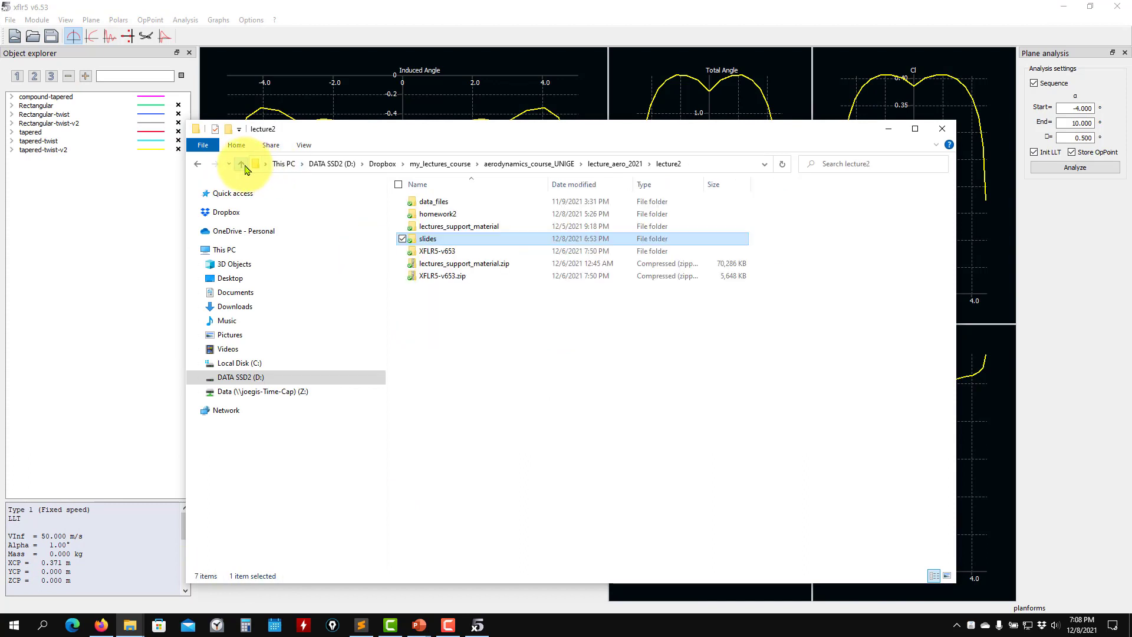
{"action": "left_click", "coordinate": [243, 166]}
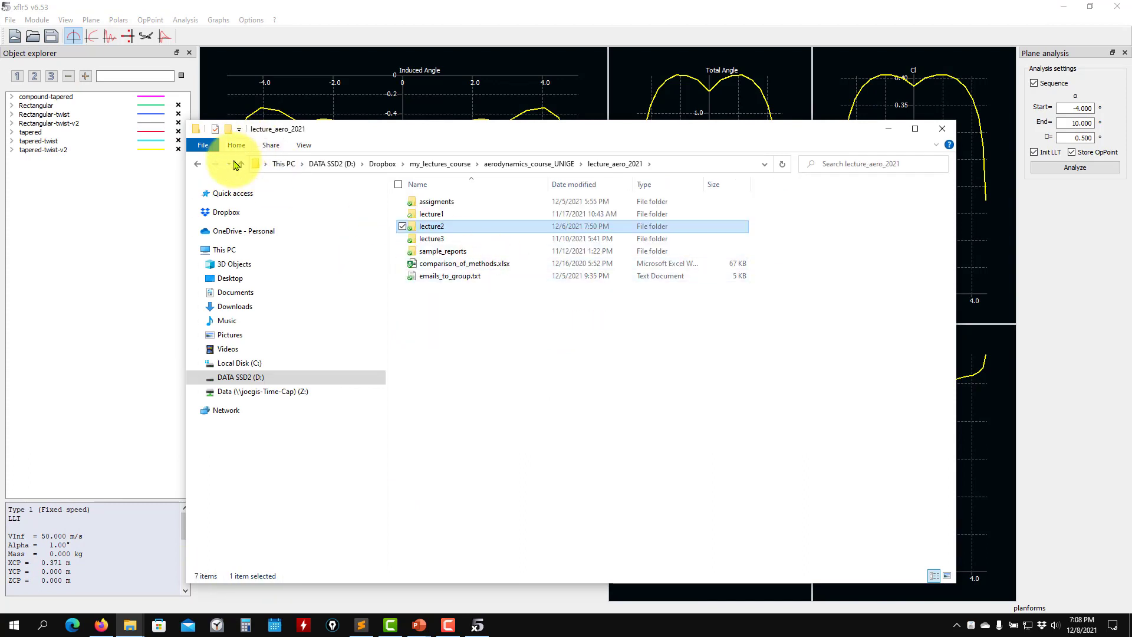
{"action": "left_click", "coordinate": [239, 166]}
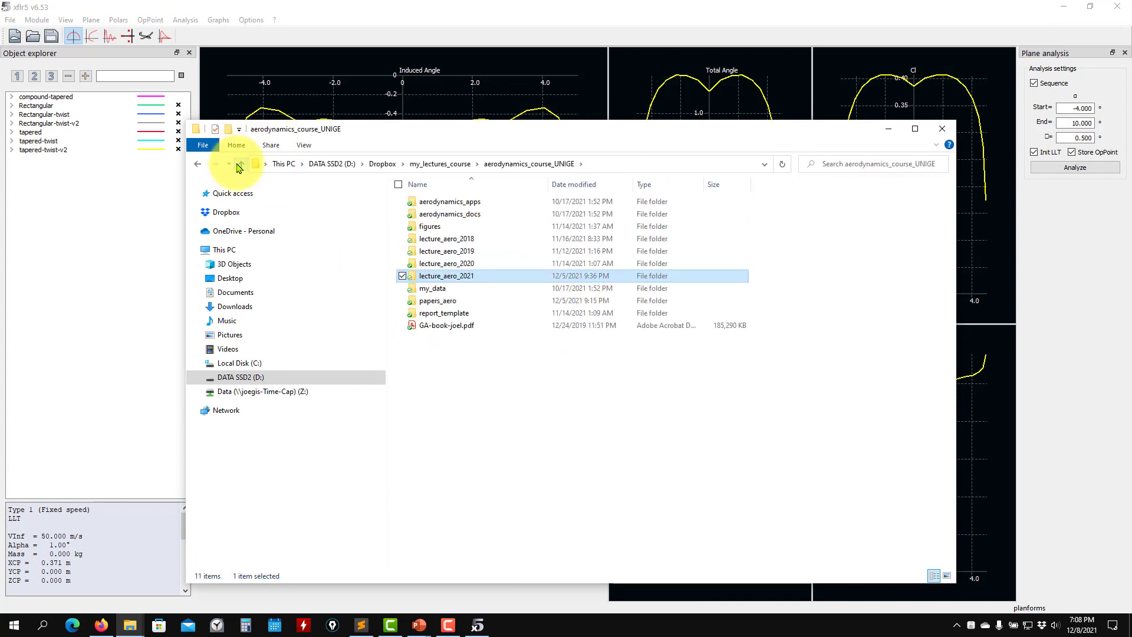
{"action": "double_click", "coordinate": [448, 288]}
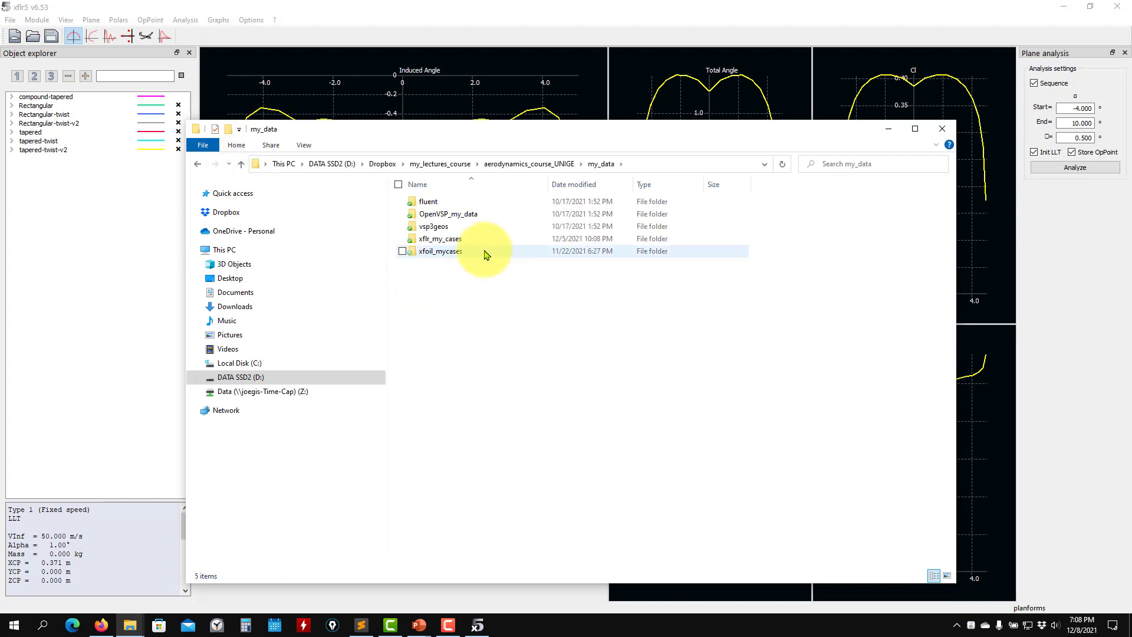
{"action": "double_click", "coordinate": [444, 239]}
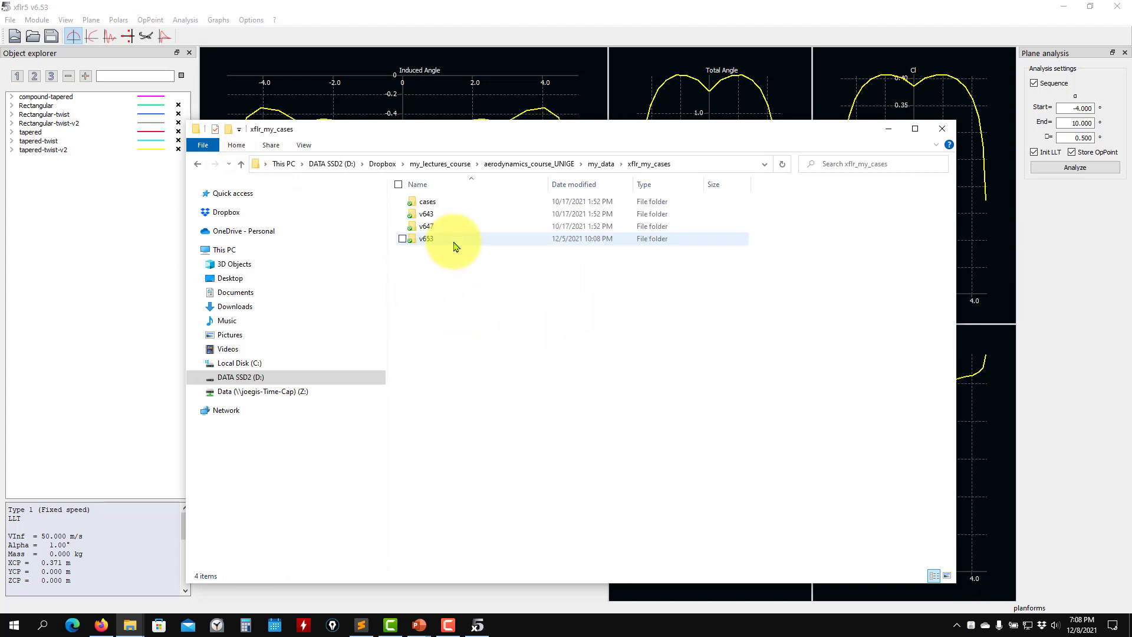
{"action": "double_click", "coordinate": [427, 238]}
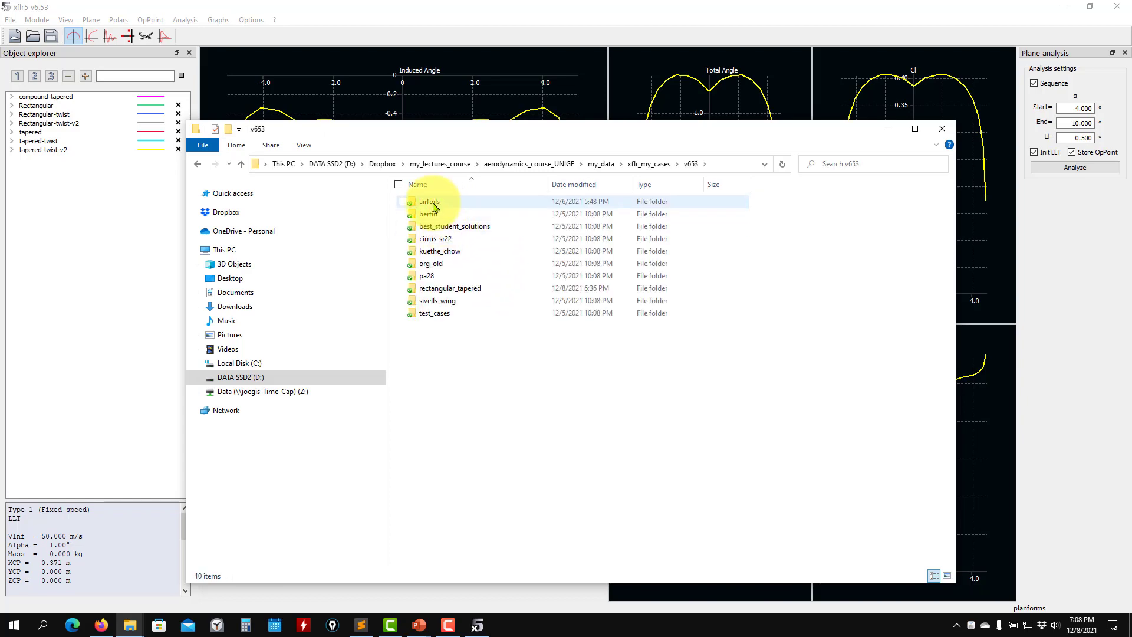
{"action": "double_click", "coordinate": [436, 202]}
Inspect the coordinates in 65210.dat with Sublime Text, close the file and return to xflr5
{"action": "right_click", "coordinate": [442, 201]}
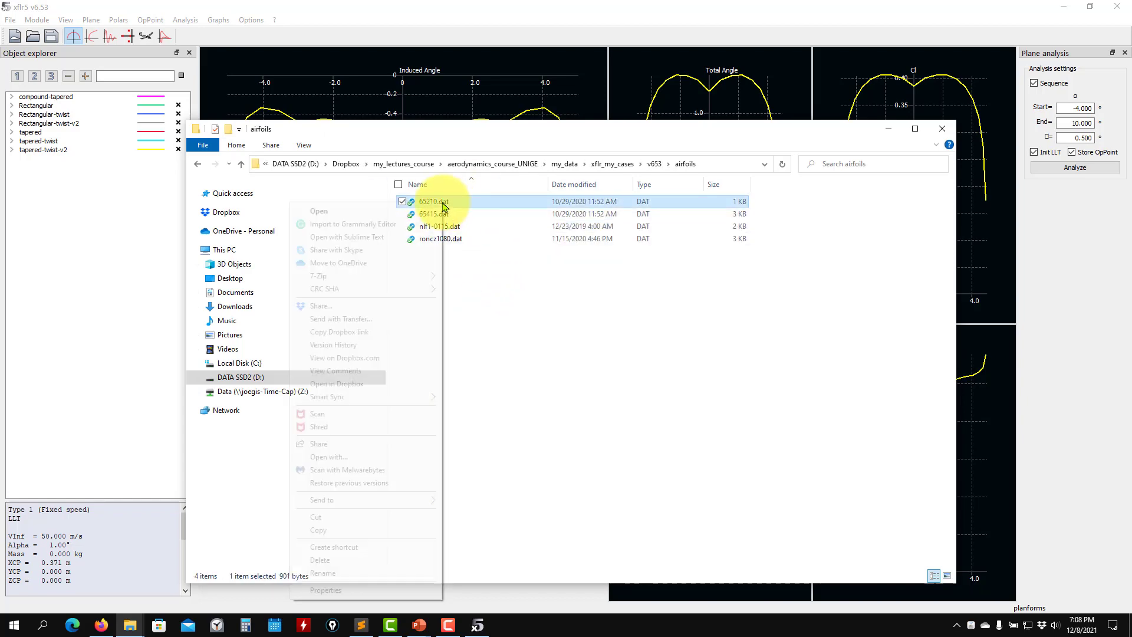
{"action": "left_click", "coordinate": [377, 236]}
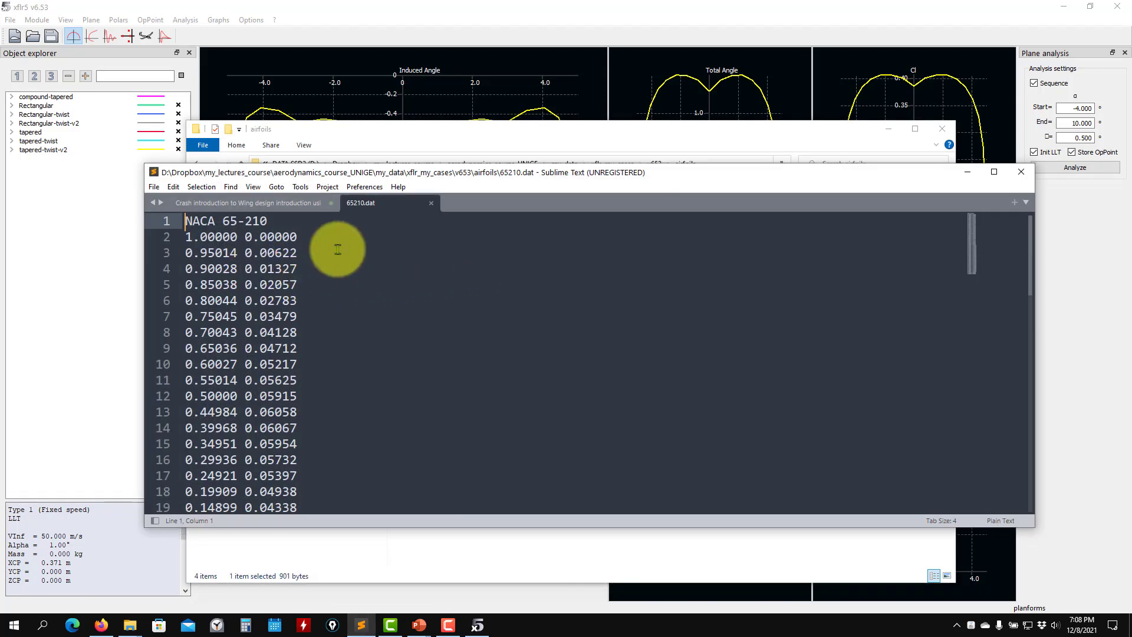
{"action": "left_click", "coordinate": [432, 203]}
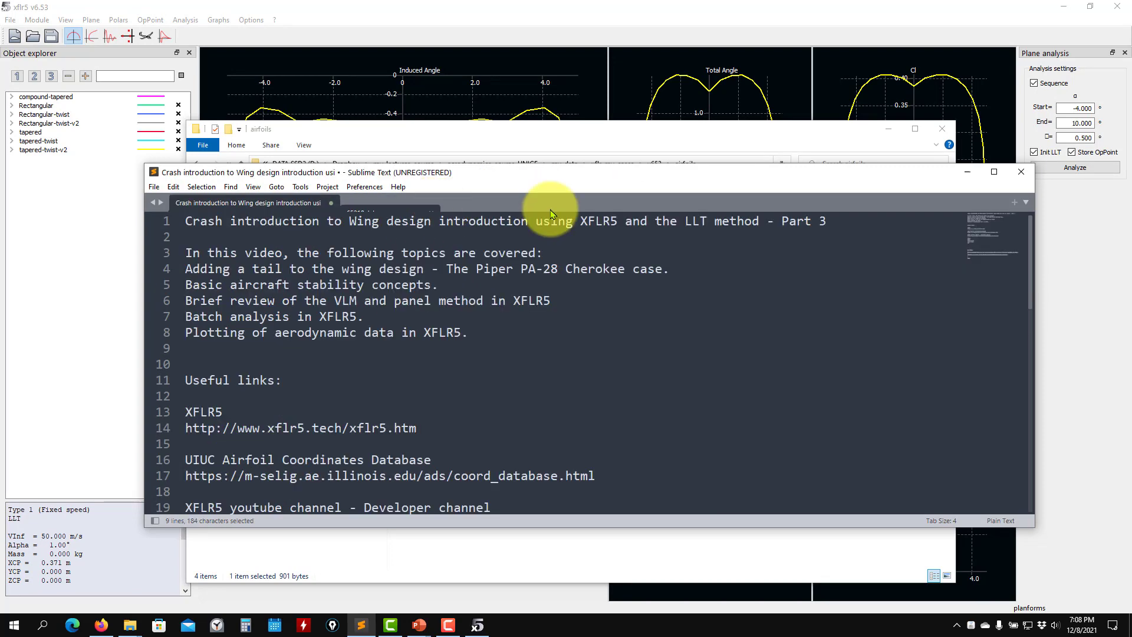
{"action": "left_click", "coordinate": [966, 172]}
{"action": "left_click", "coordinate": [886, 127]}
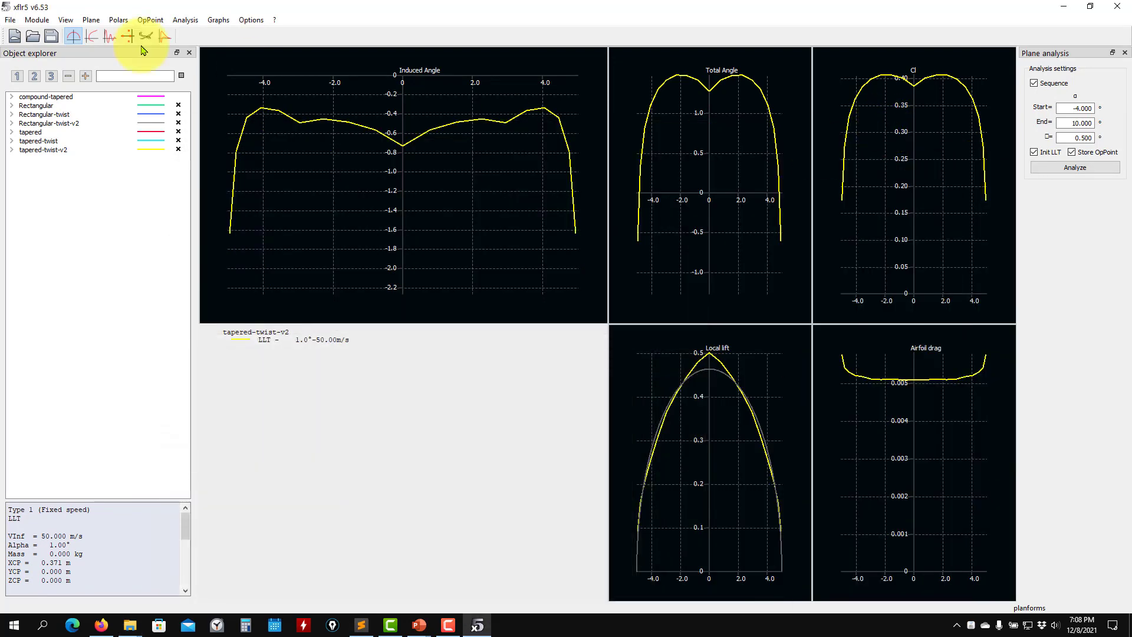
Load the airfoil file roncz1080.dat from the v653 airfoils folder into the project
{"action": "left_click", "coordinate": [32, 36]}
{"action": "left_click", "coordinate": [59, 43]}
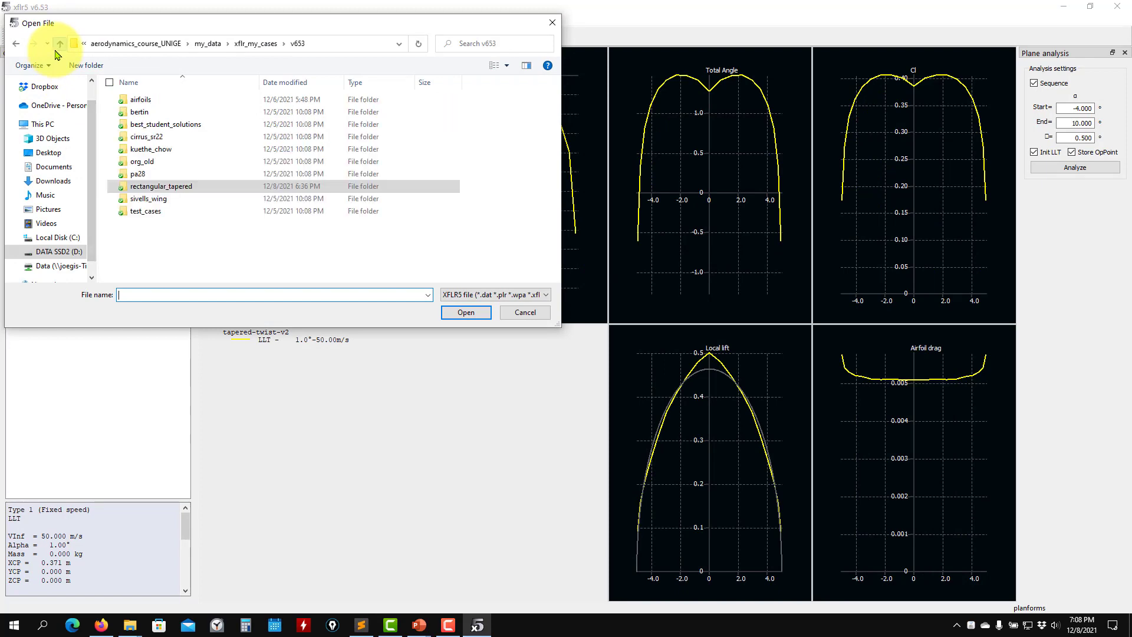
{"action": "left_click", "coordinate": [141, 101]}
{"action": "double_click", "coordinate": [141, 101]}
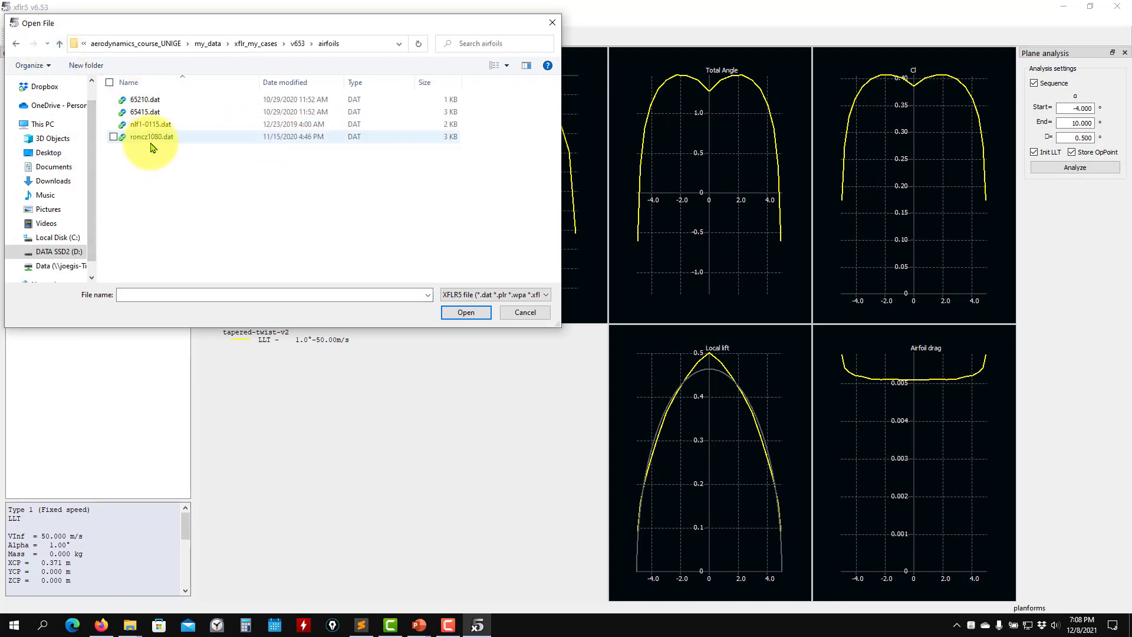
{"action": "left_click", "coordinate": [152, 138]}
{"action": "left_click", "coordinate": [465, 313]}
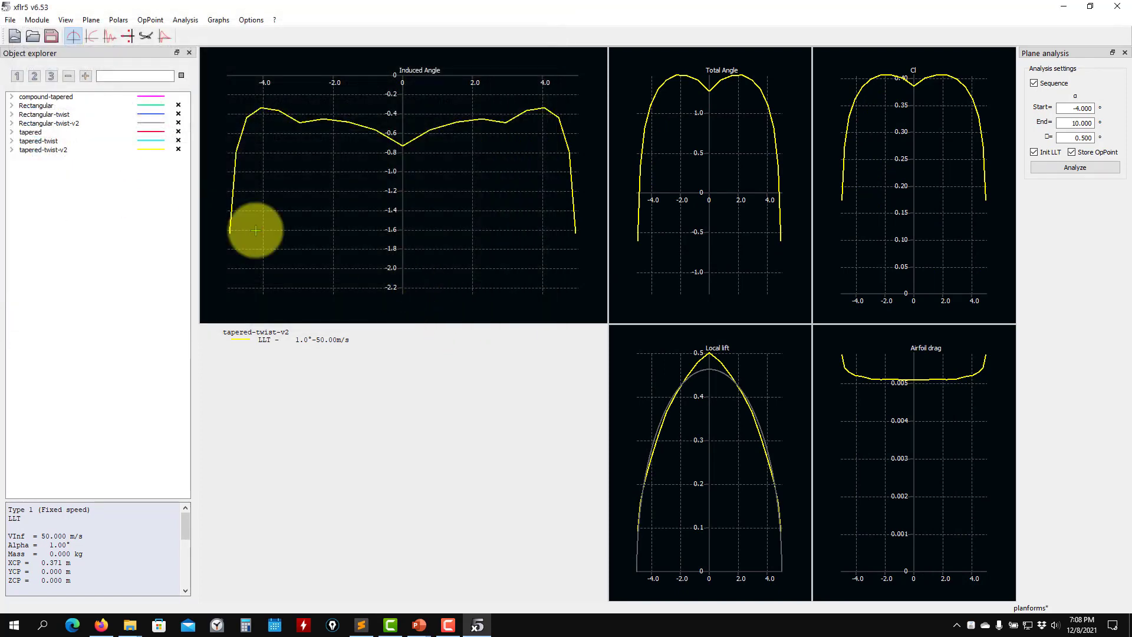
Display the RONCZ 1080 airfoil's shape in the XFoil Direct Analysis module's operating-point view
{"action": "left_click", "coordinate": [47, 23]}
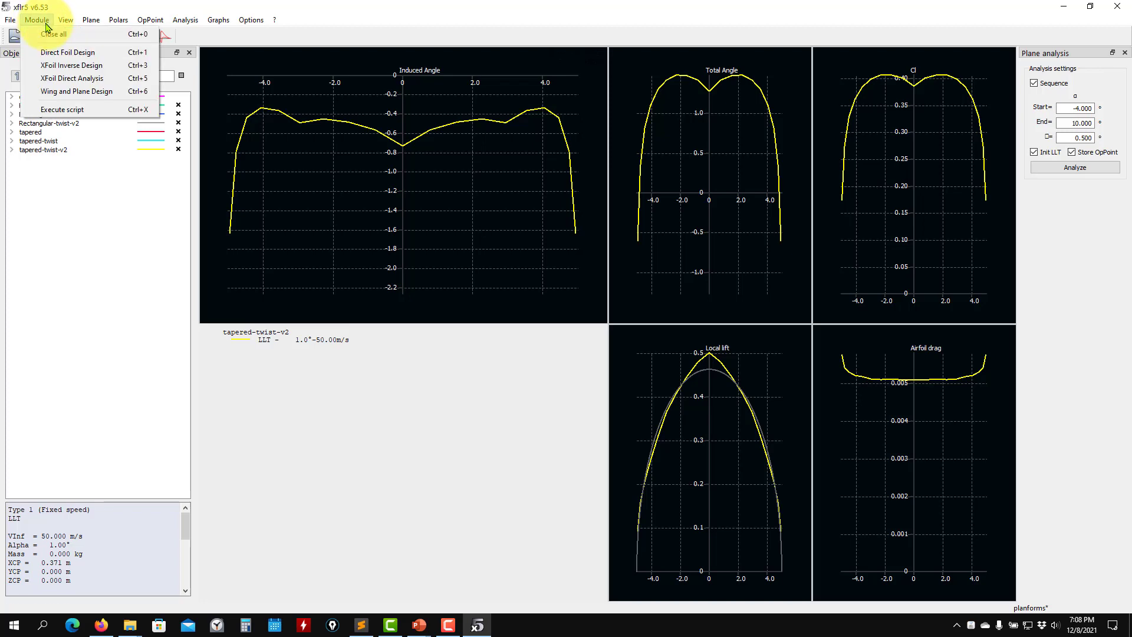
{"action": "left_click", "coordinate": [66, 78]}
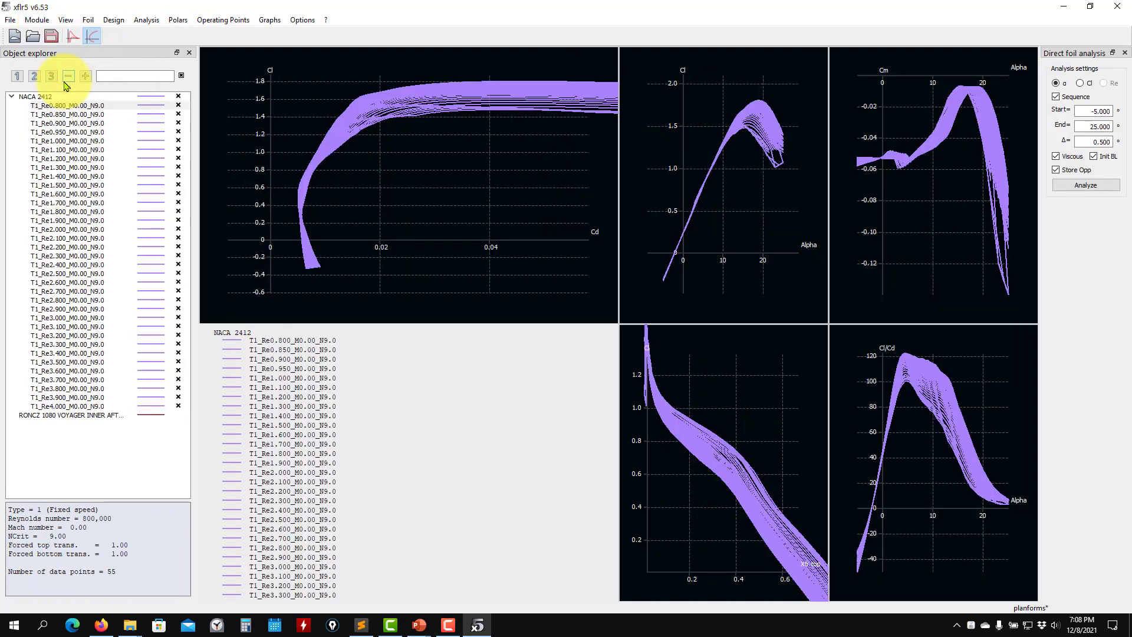
{"action": "left_click", "coordinate": [11, 96]}
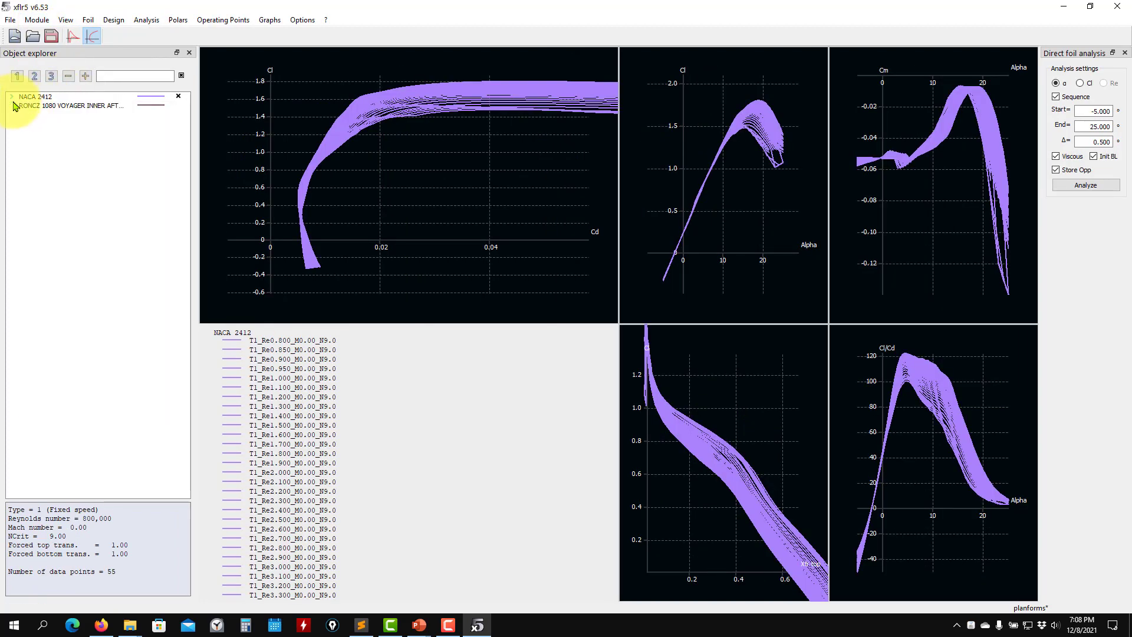
{"action": "left_click", "coordinate": [39, 106]}
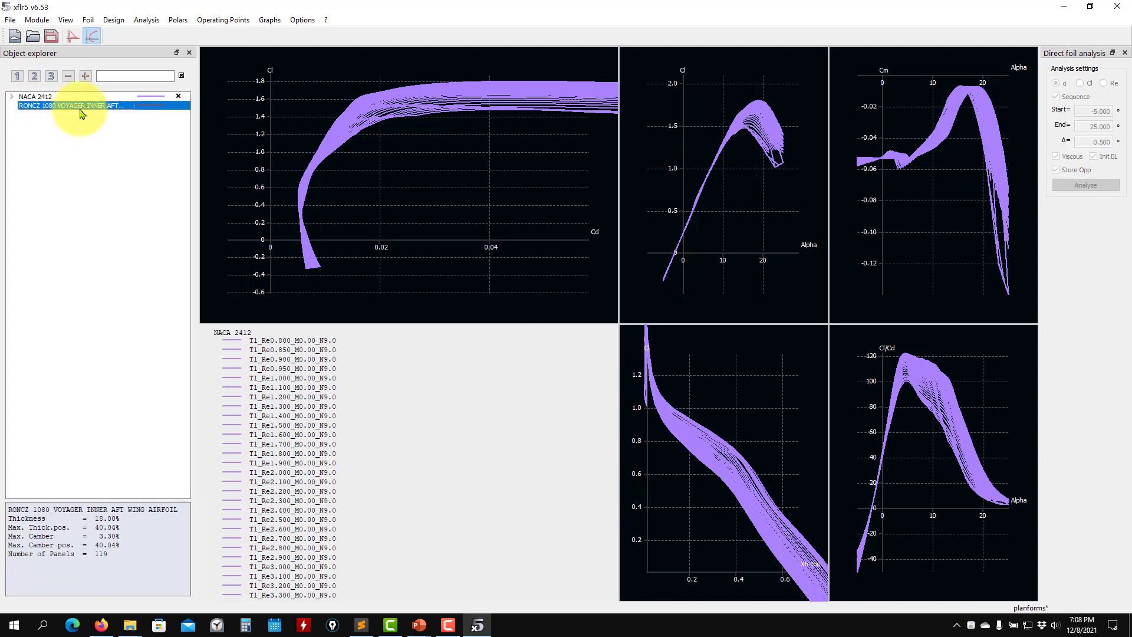
{"action": "left_click", "coordinate": [73, 36]}
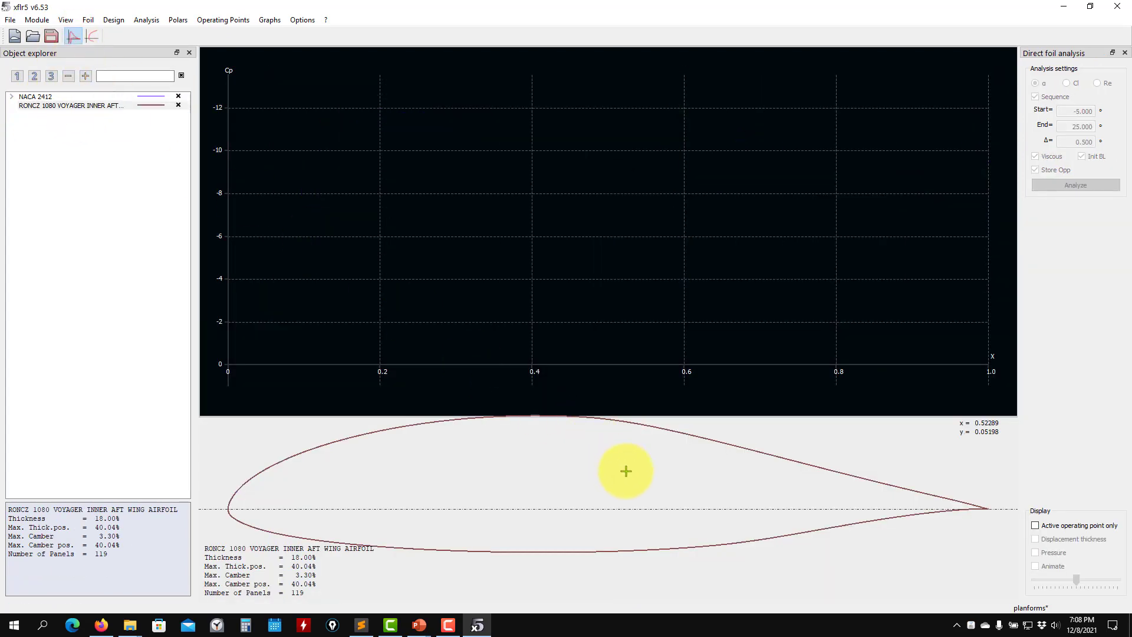
{"action": "scroll", "coordinate": [625, 471], "scroll_direction": "down", "scroll_amount": 2}
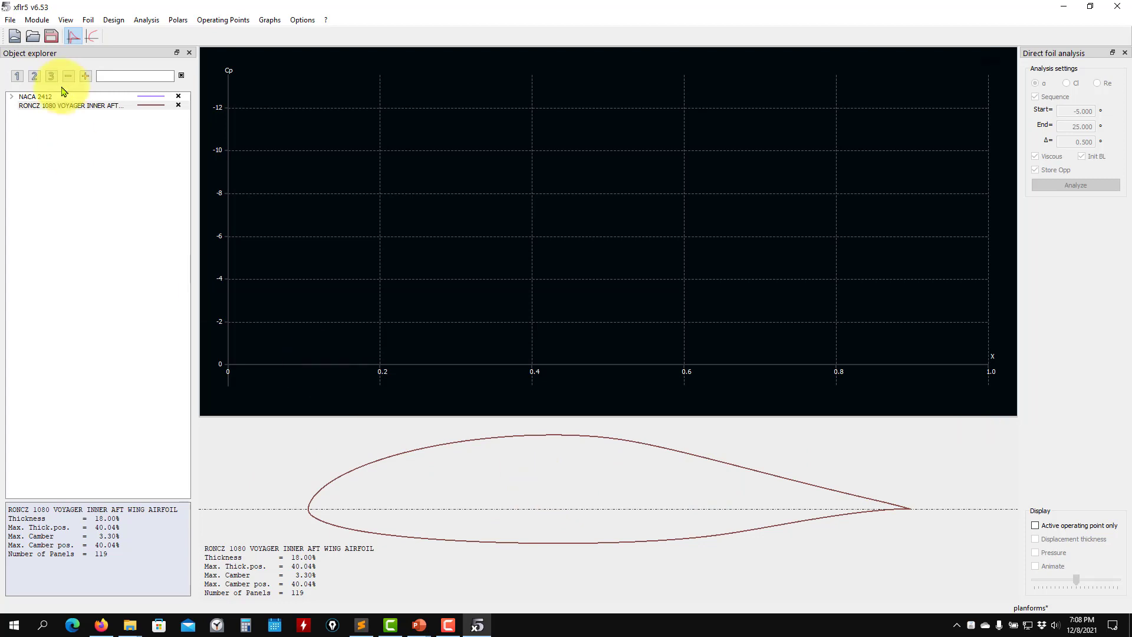
Compare the foils in the Direct Foil Design module and hide NACA 2412, leaving the RONCZ 1080 foil selected
{"action": "left_click", "coordinate": [33, 19]}
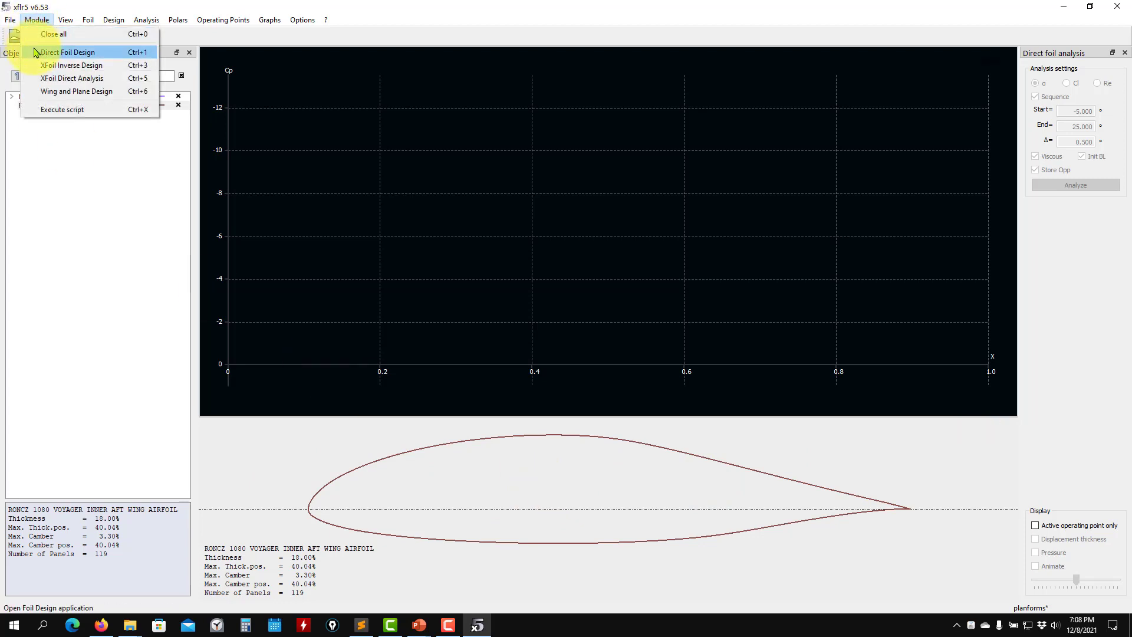
{"action": "left_click", "coordinate": [56, 54]}
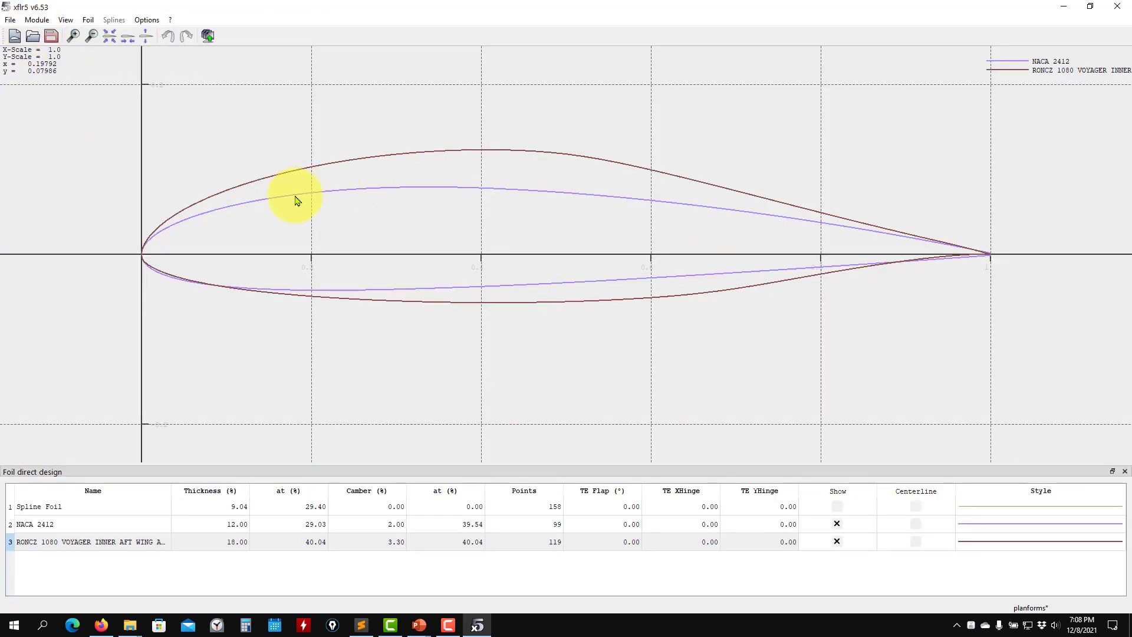
{"action": "left_click", "coordinate": [76, 523]}
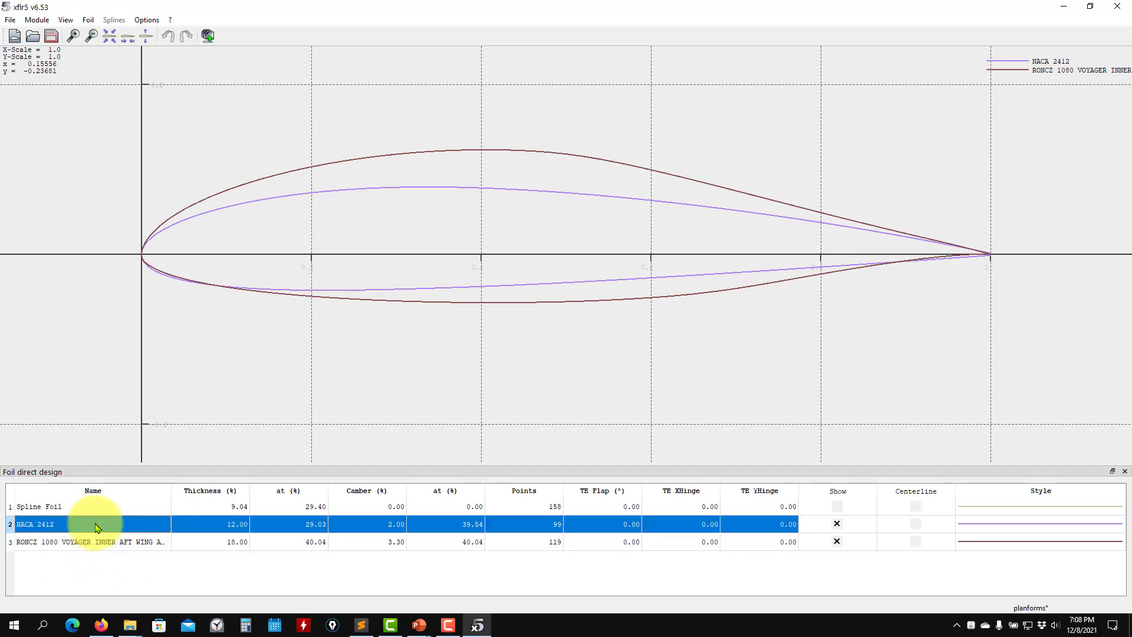
{"action": "left_click", "coordinate": [94, 545]}
{"action": "left_click", "coordinate": [97, 507]}
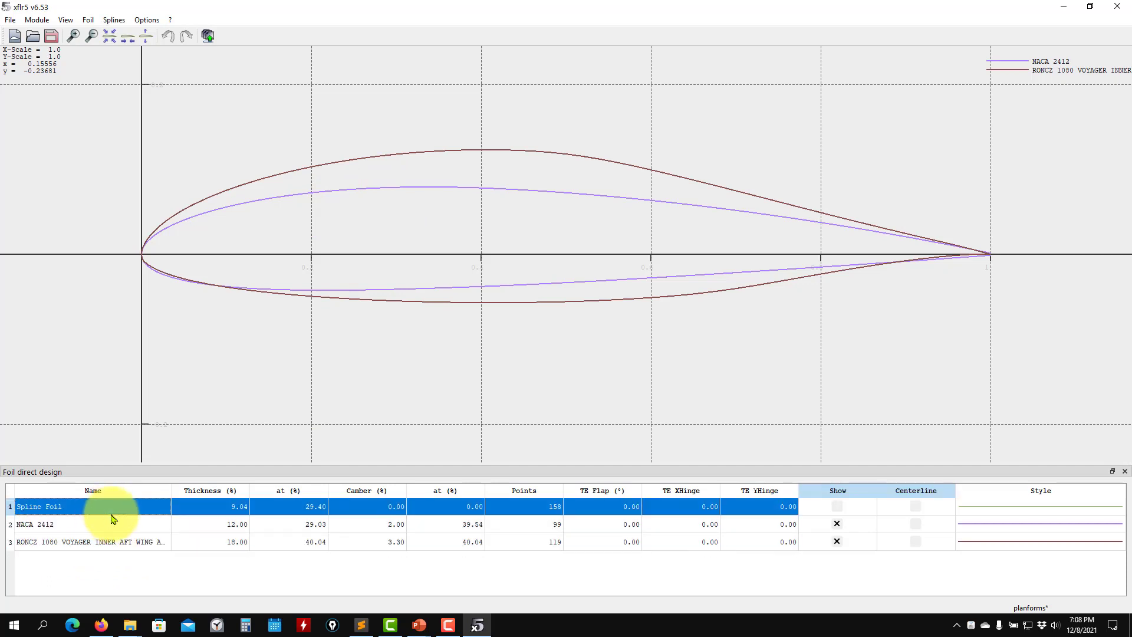
{"action": "left_click", "coordinate": [837, 523]}
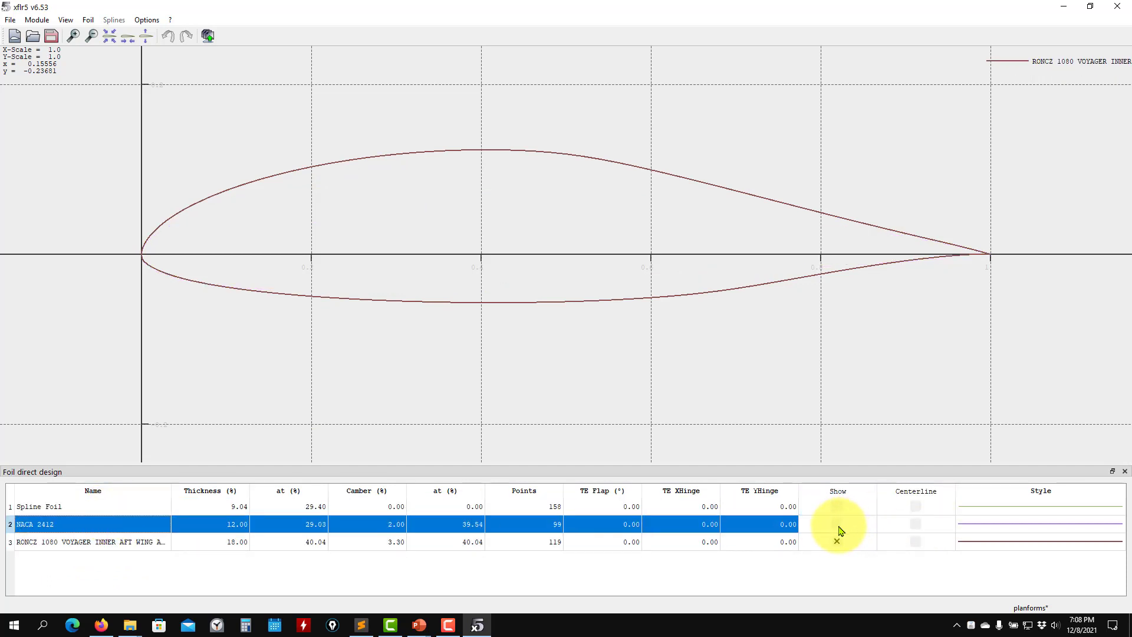
{"action": "left_click", "coordinate": [121, 541]}
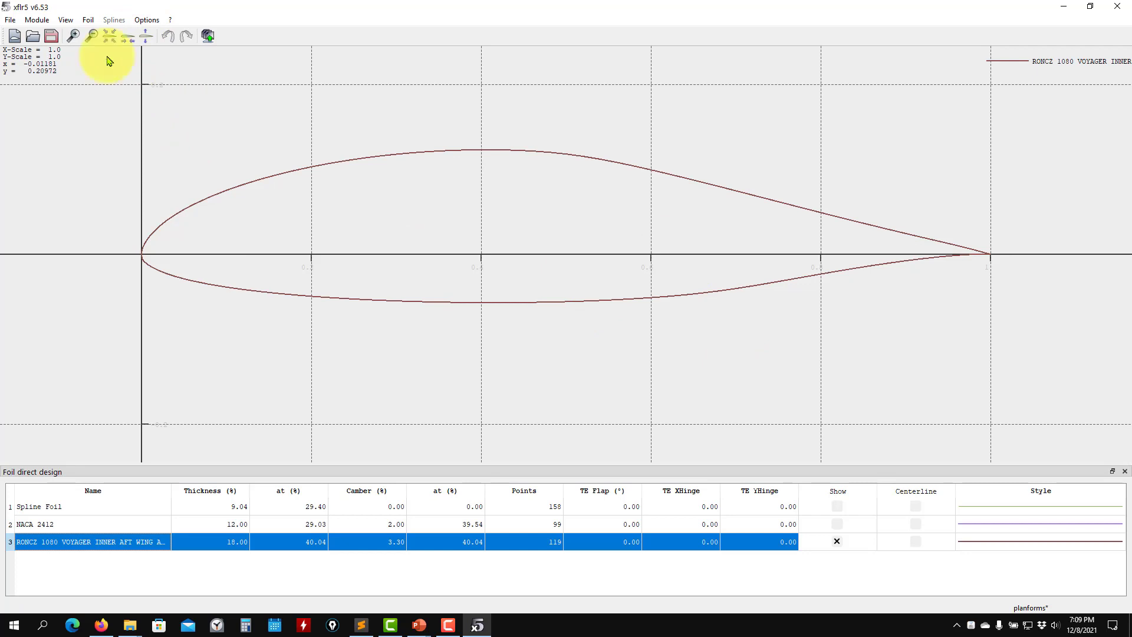
Run an XFoil batch analysis of the RONCZ 1080 airfoil with T1 polars, alpha from -5 to 25° in 0.5° increments
{"action": "left_click", "coordinate": [33, 22]}
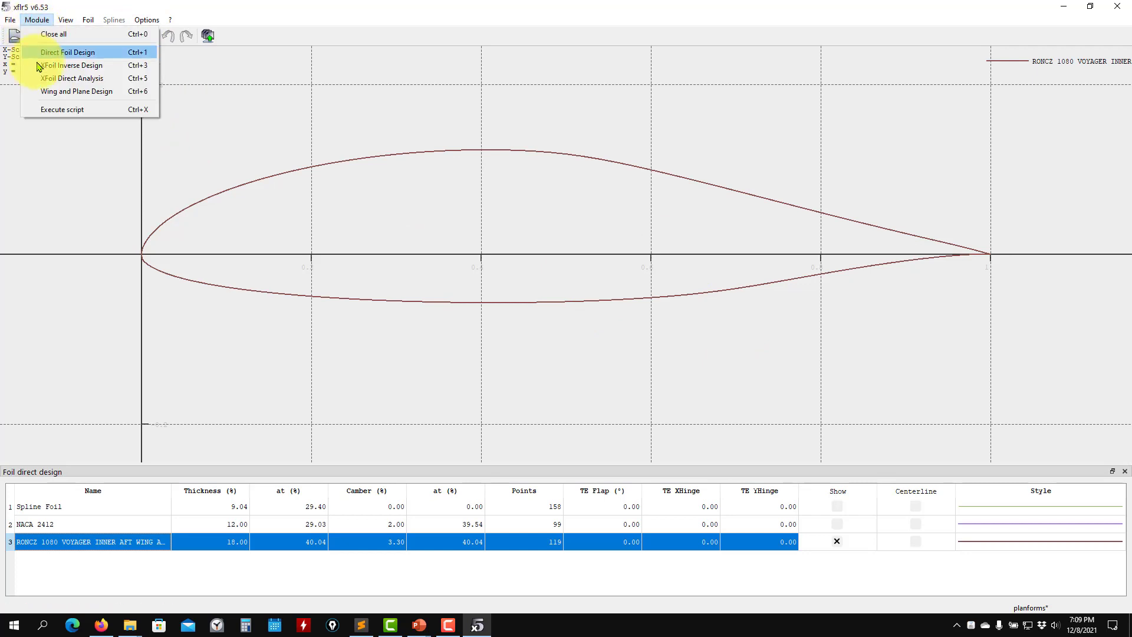
{"action": "left_click", "coordinate": [75, 81]}
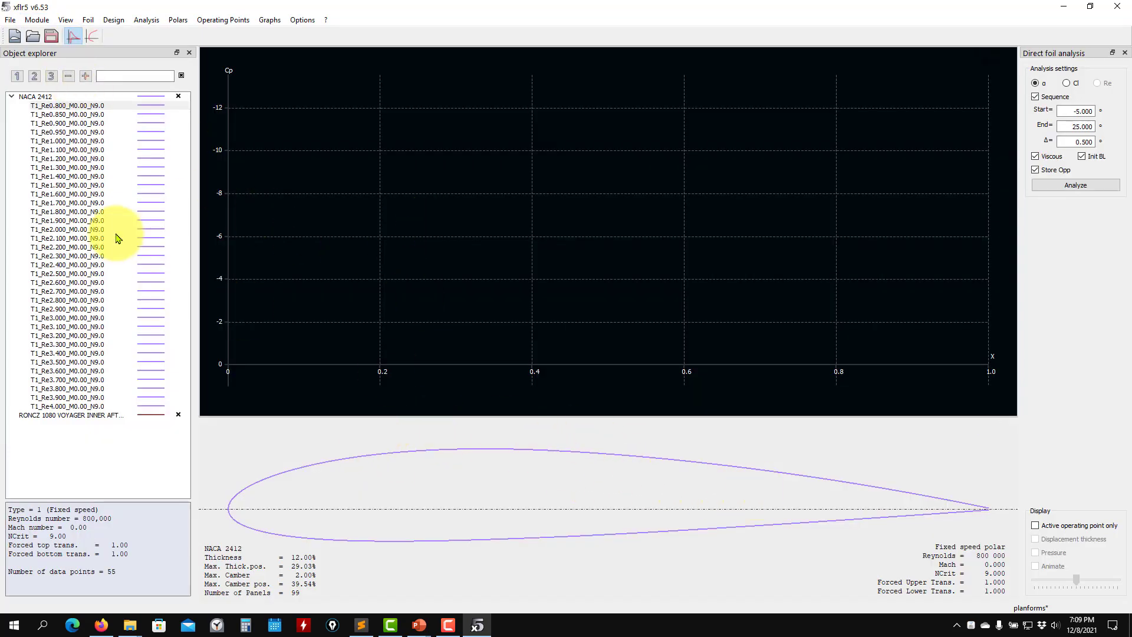
{"action": "left_click", "coordinate": [62, 415]}
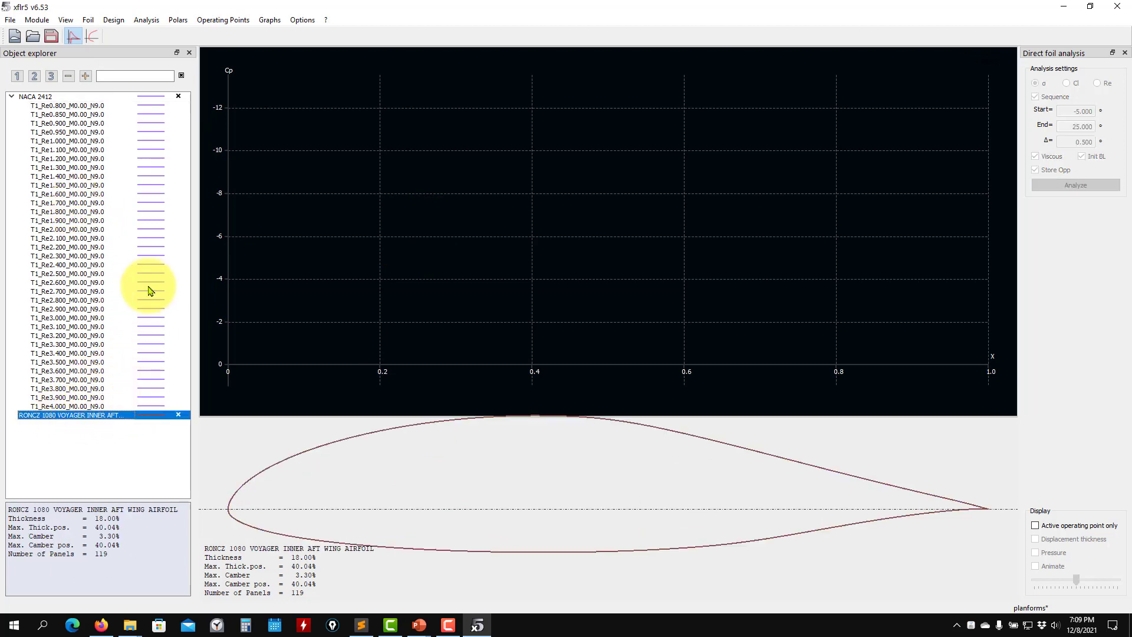
{"action": "left_click", "coordinate": [146, 20]}
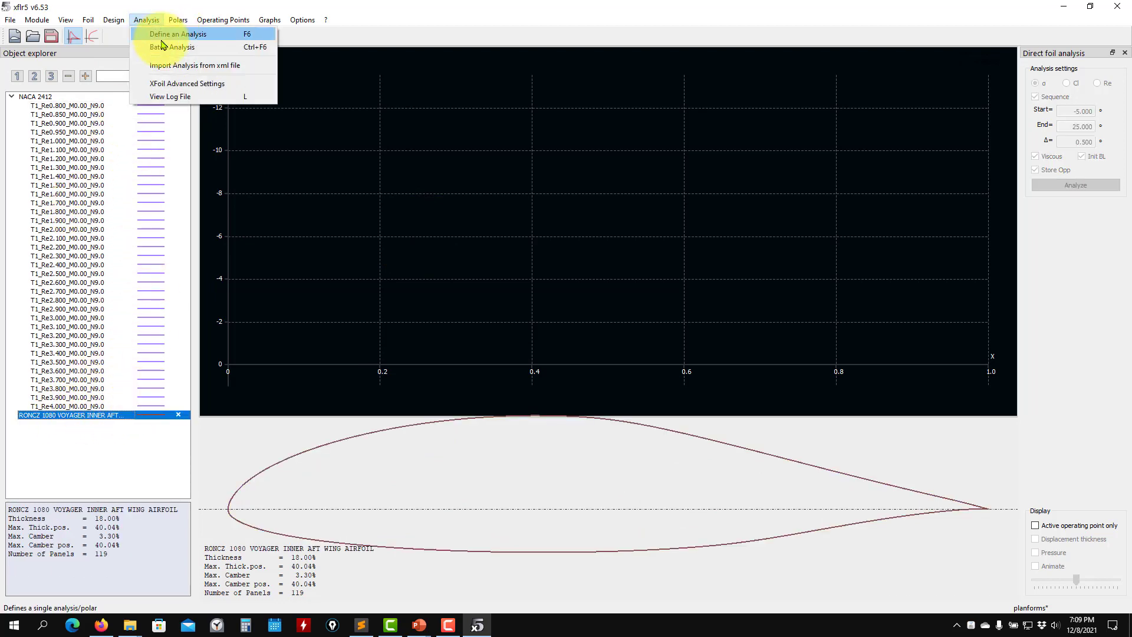
{"action": "left_click", "coordinate": [183, 43]}
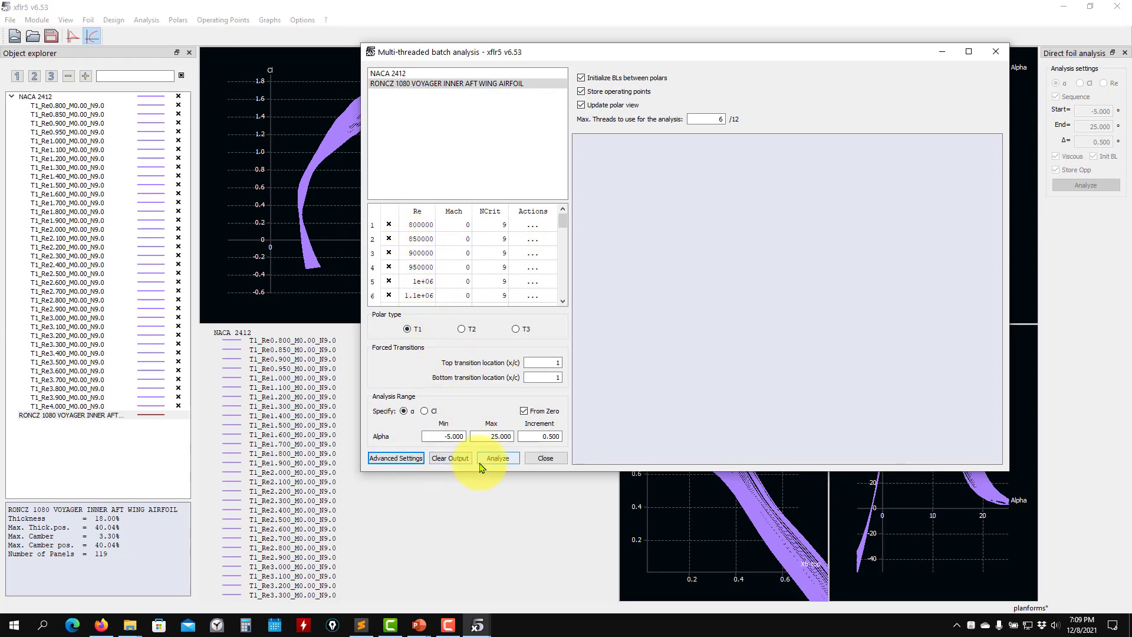
{"action": "left_click", "coordinate": [497, 459]}
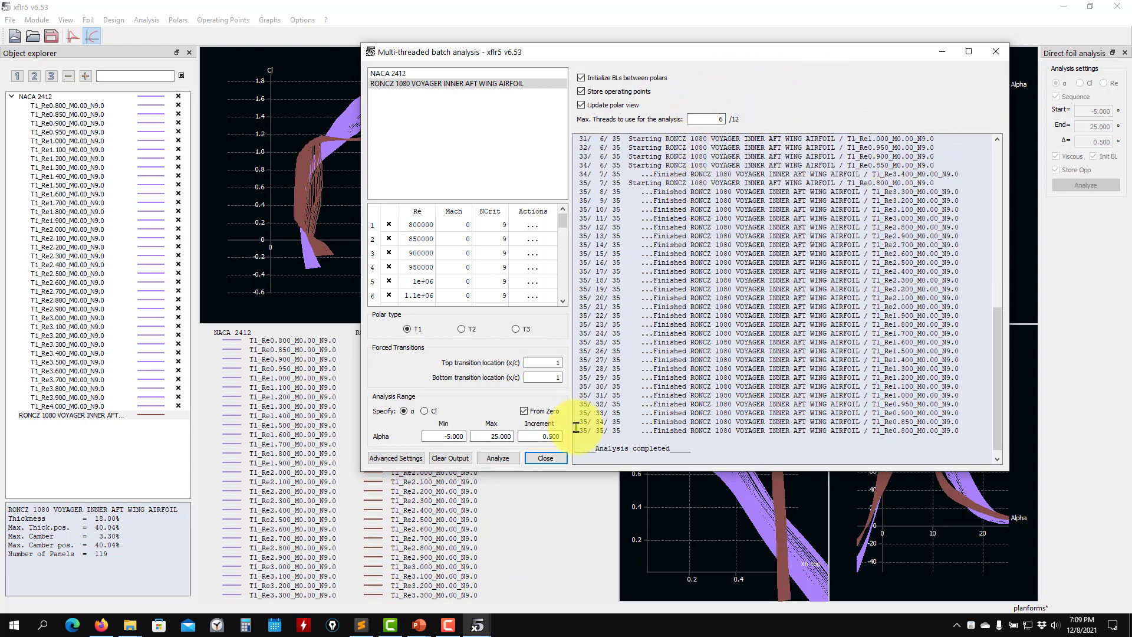
{"action": "left_click", "coordinate": [552, 462]}
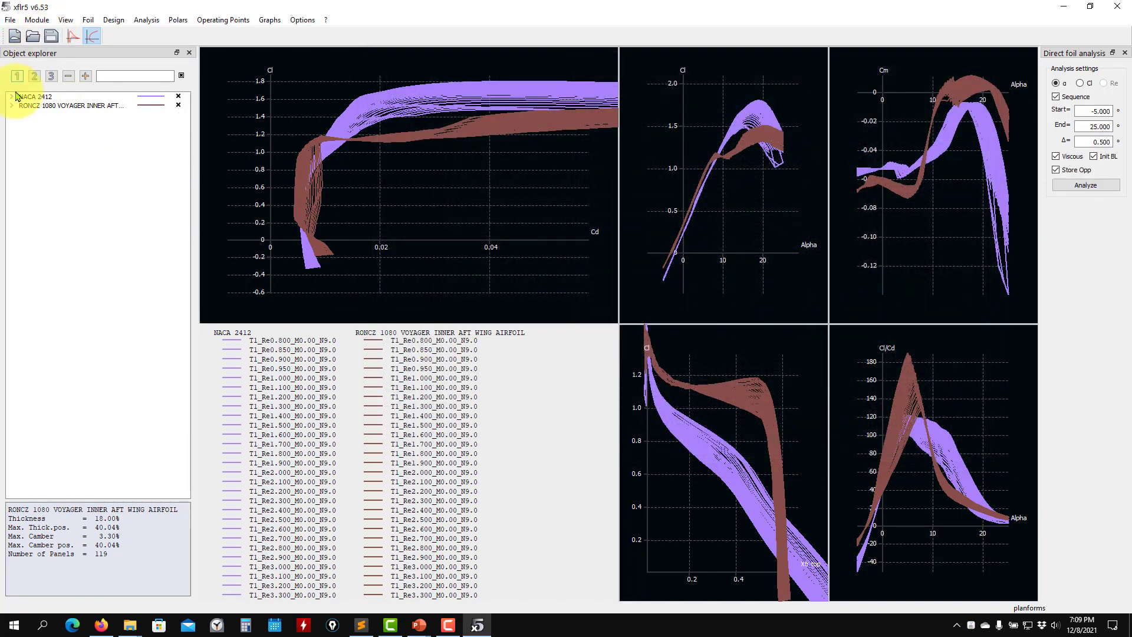
List the polars of the RONCZ 1080 airfoil and switch to the Wing and Plane Design module
{"action": "left_click", "coordinate": [12, 106]}
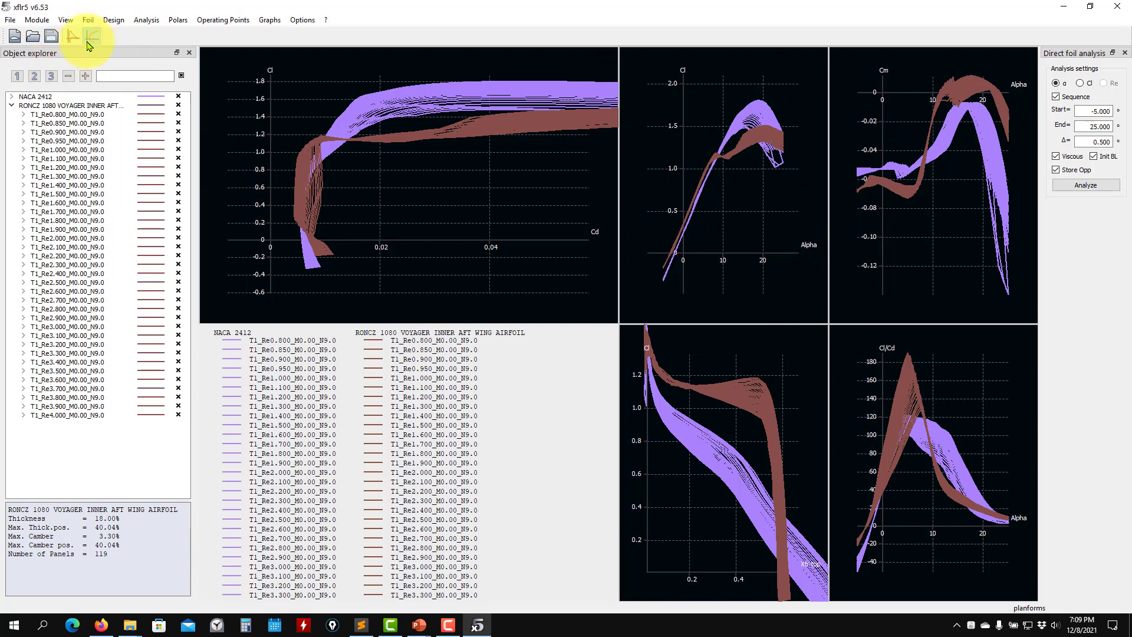
{"action": "left_click", "coordinate": [36, 20]}
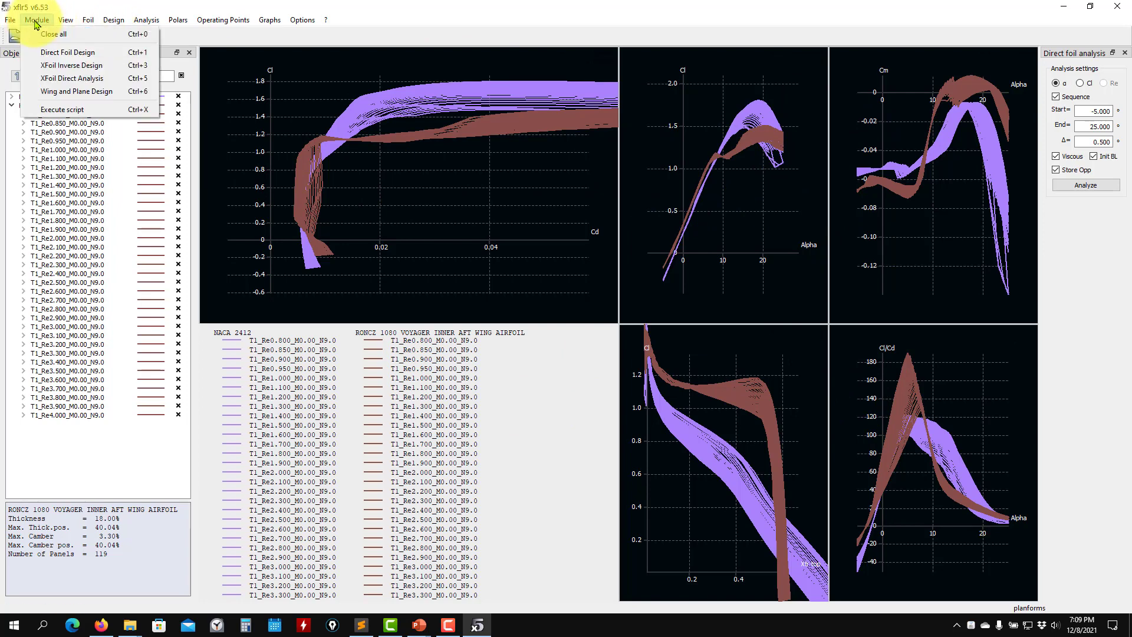
{"action": "left_click", "coordinate": [53, 92]}
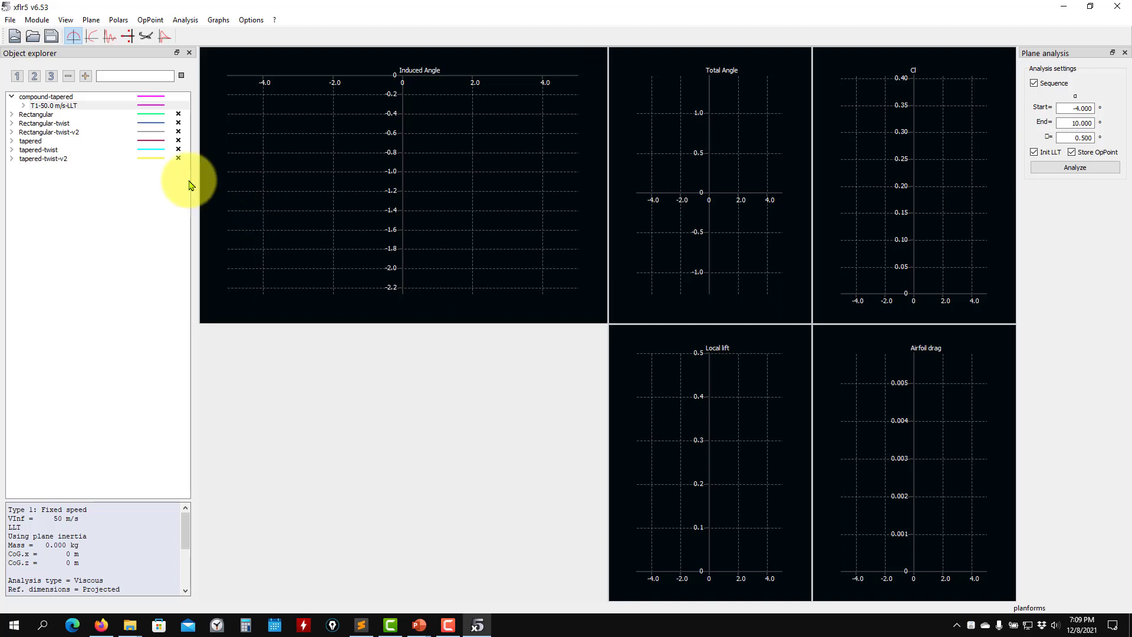
Hide the curves of tapered-twist-v2, tapered-twist, tapered, Rectangular-twist-v2 and Rectangular-twist, leaving only the Rectangular plane shown
{"action": "left_click", "coordinate": [47, 115]}
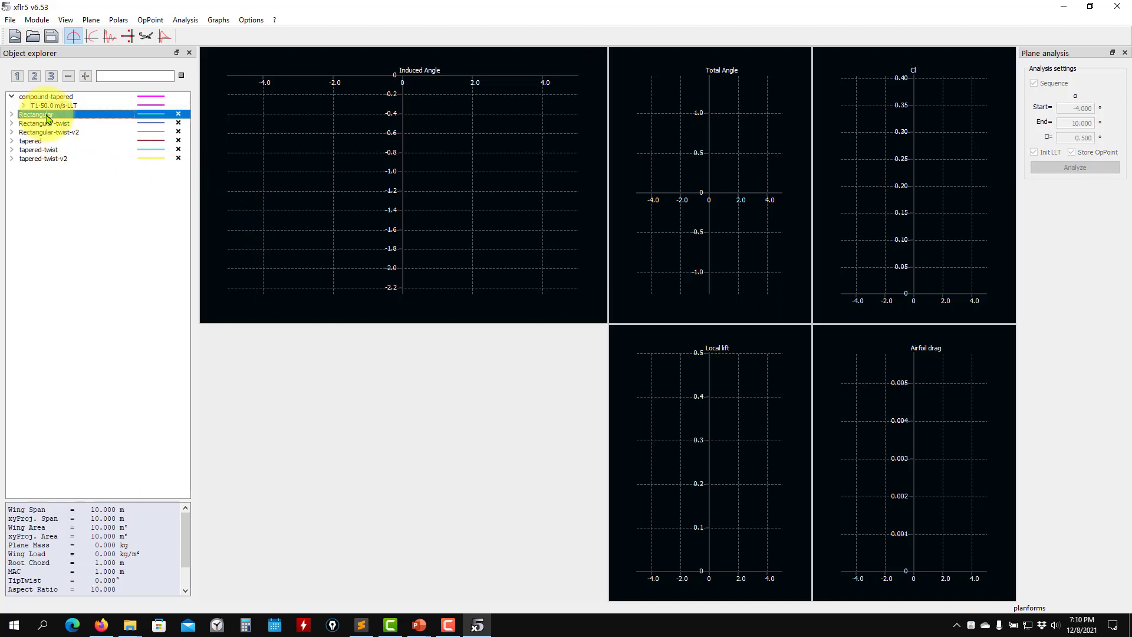
{"action": "left_click", "coordinate": [178, 158]}
{"action": "left_click", "coordinate": [179, 149]}
{"action": "left_click", "coordinate": [179, 141]}
{"action": "left_click", "coordinate": [179, 132]}
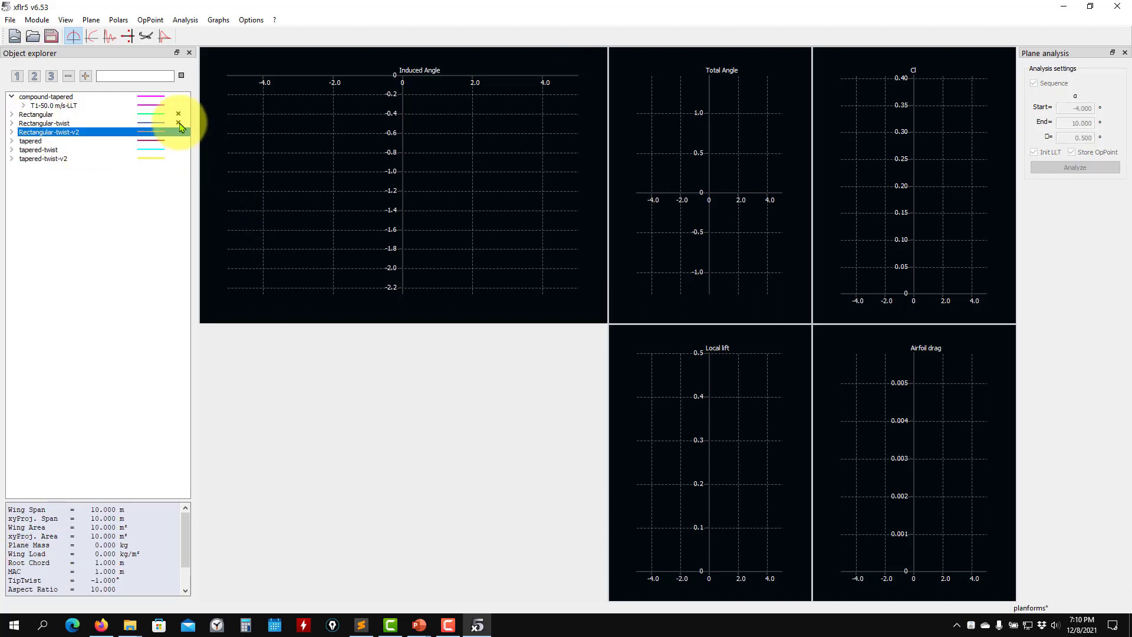
{"action": "left_click", "coordinate": [179, 123]}
Duplicate the Rectangular plane under the name newwing
{"action": "left_click", "coordinate": [48, 114]}
{"action": "right_click", "coordinate": [48, 115]}
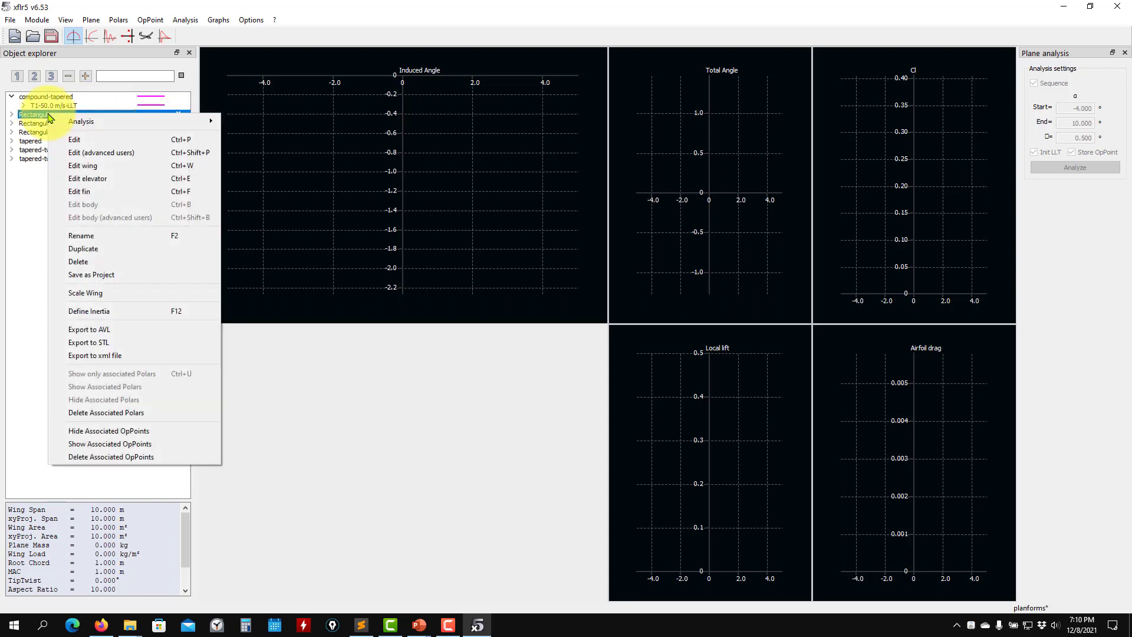
{"action": "left_click", "coordinate": [71, 248]}
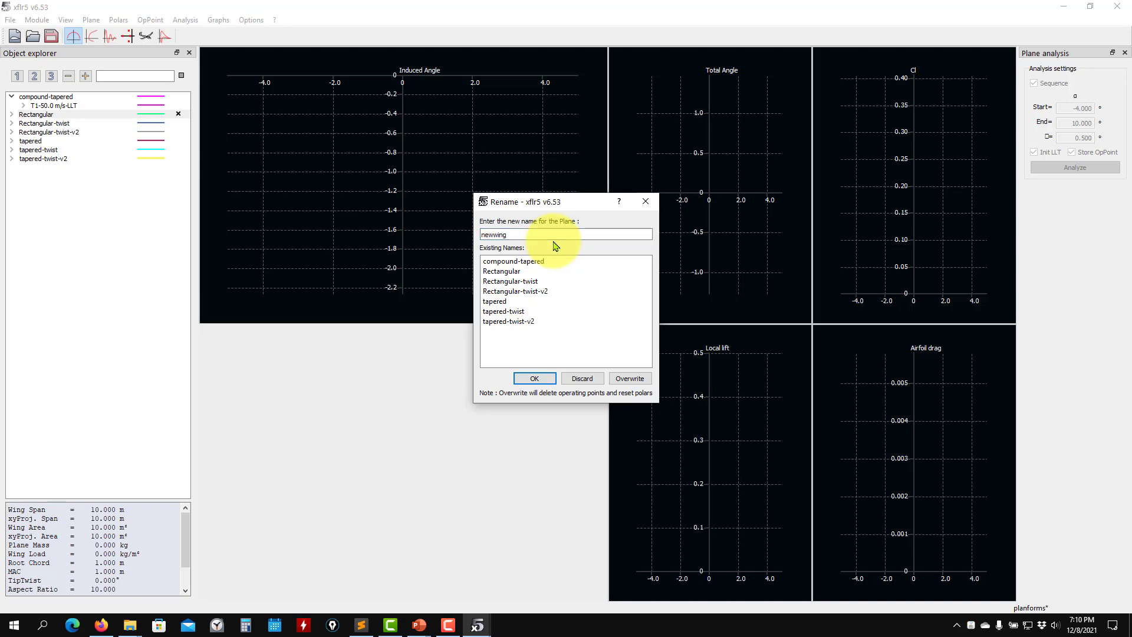
{"action": "left_click", "coordinate": [534, 378]}
Edit newwing's main wing definition and set the root section's foil to RONCZ 1080 VOYAGER INNER AFT WING AIRFOIL
{"action": "left_click", "coordinate": [53, 114]}
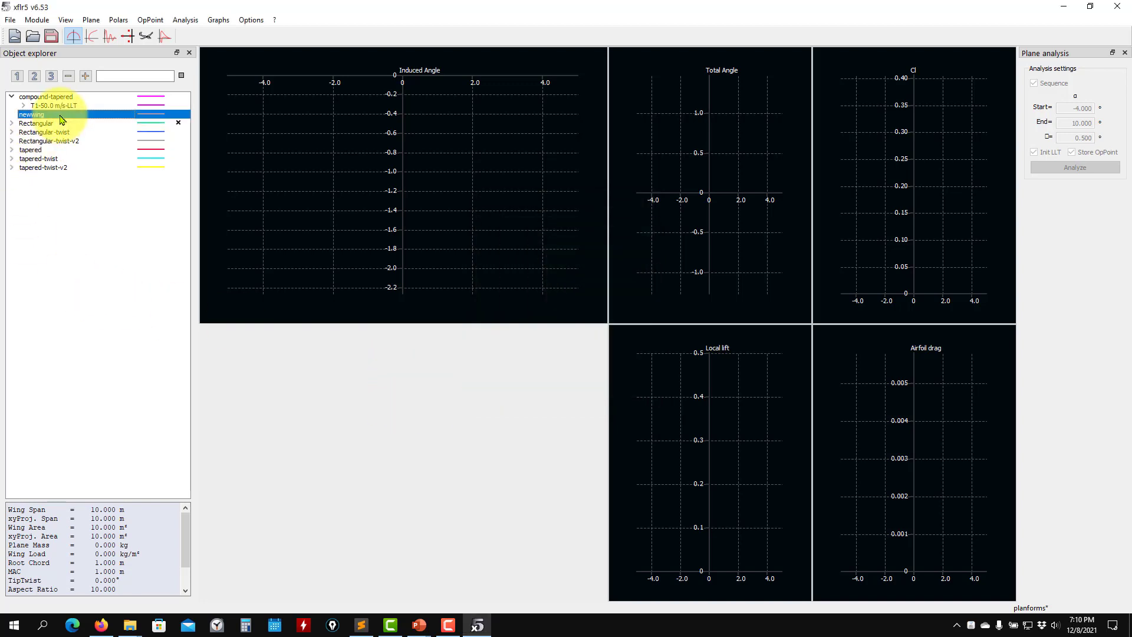
{"action": "right_click", "coordinate": [60, 114]}
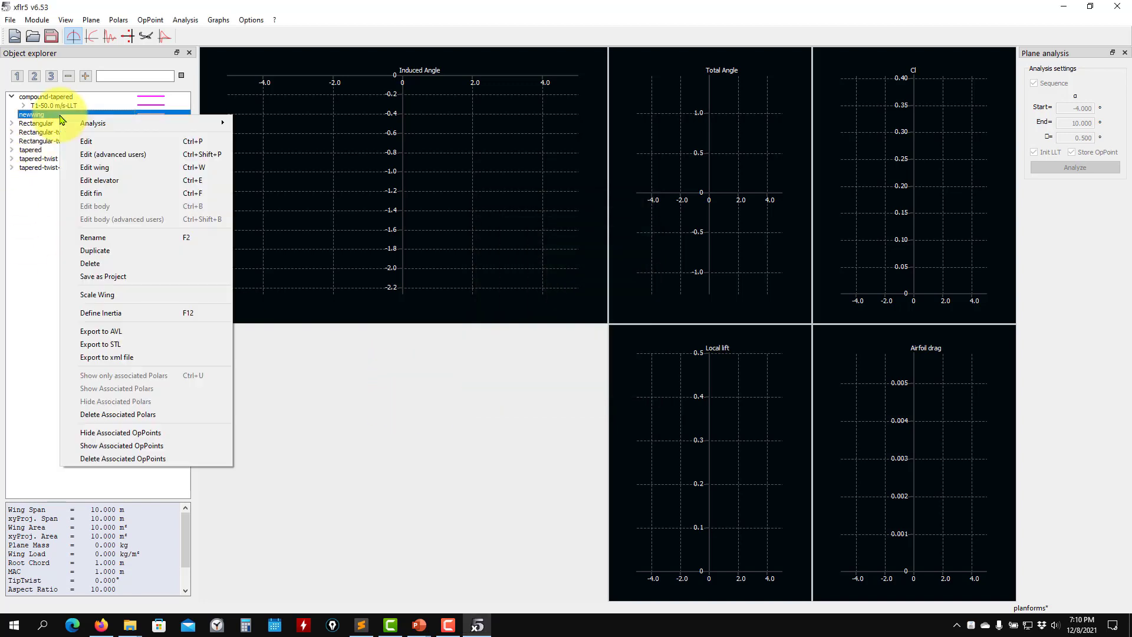
{"action": "left_click", "coordinate": [99, 146]}
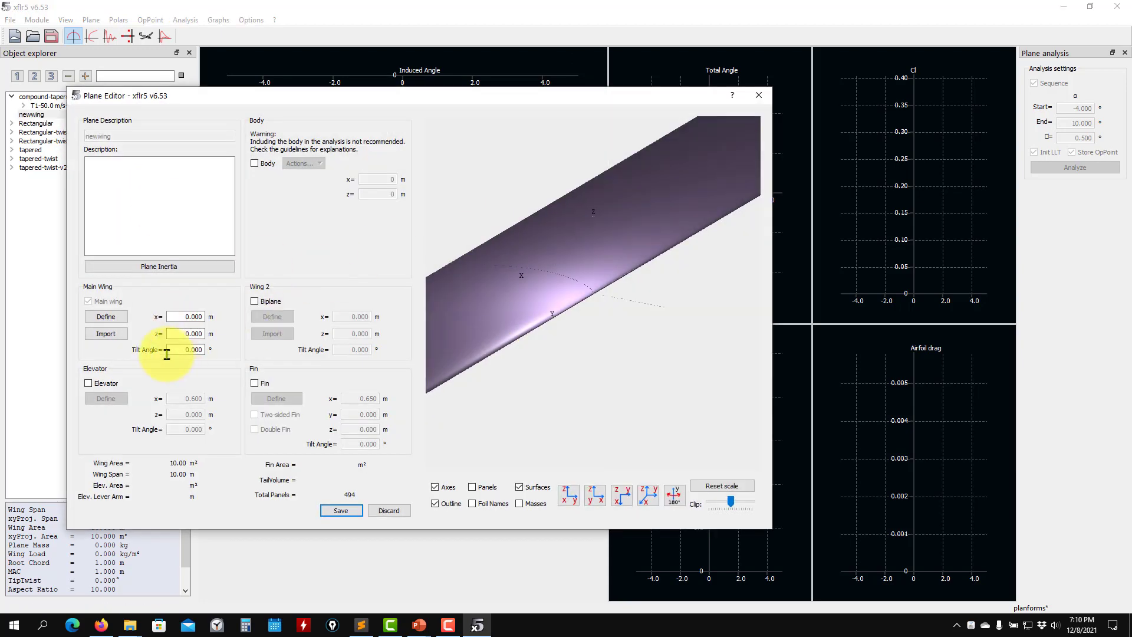
{"action": "left_click", "coordinate": [116, 318]}
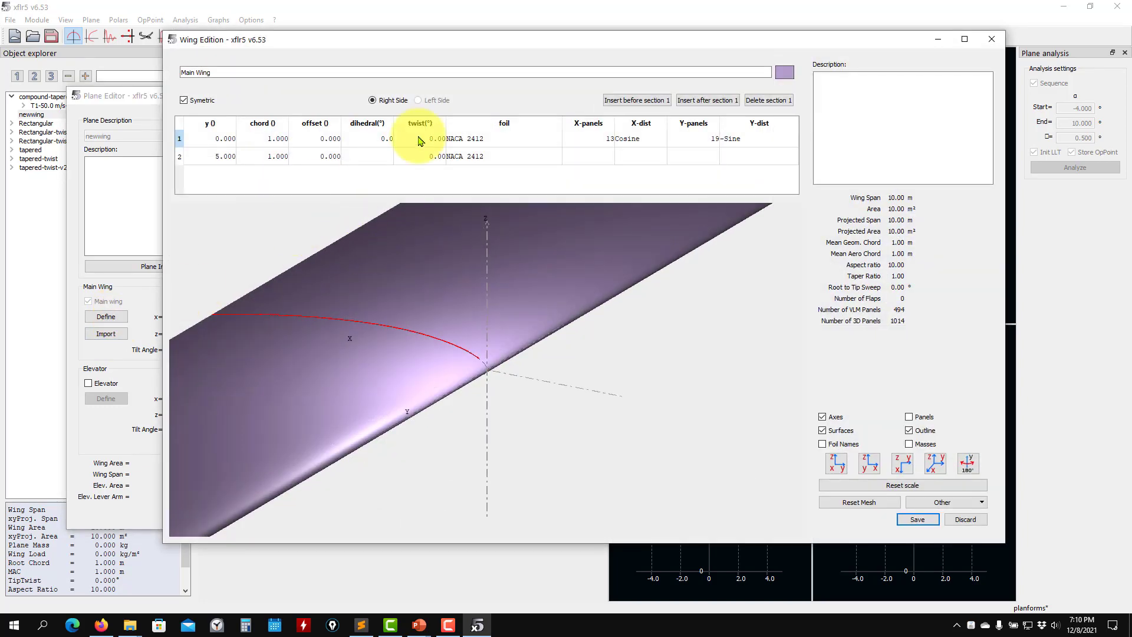
{"action": "double_click", "coordinate": [497, 144]}
{"action": "left_click", "coordinate": [535, 144]}
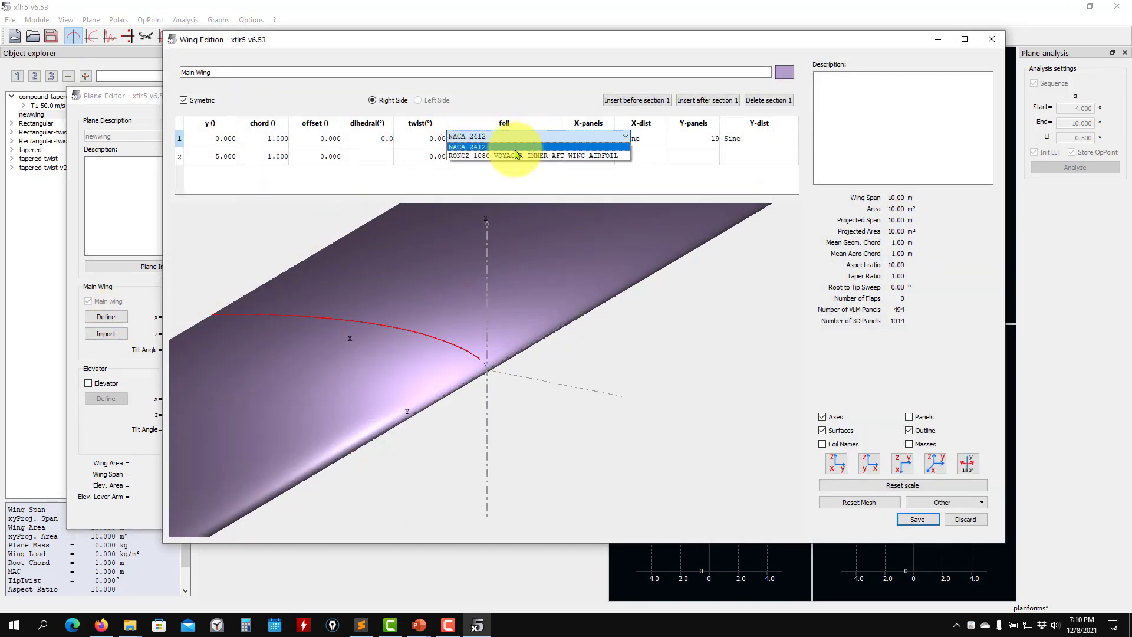
{"action": "left_click", "coordinate": [516, 155]}
Set the tip section's foil to RONCZ 1080 VOYAGER INNER AFT WING AIRFOIL and save the wing and plane
{"action": "double_click", "coordinate": [518, 157]}
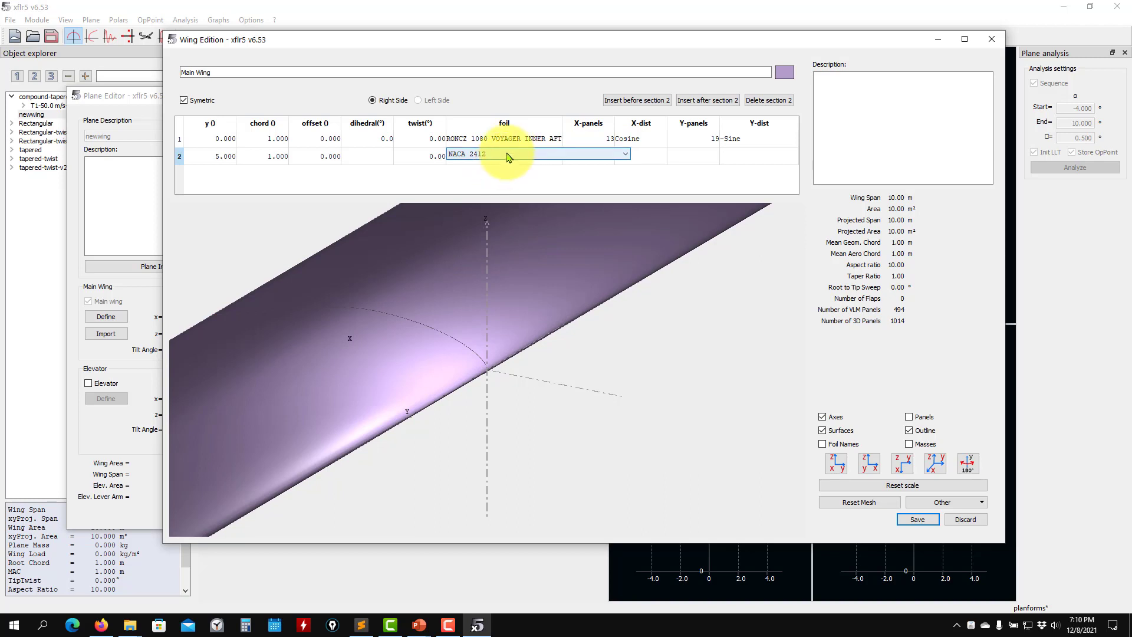
{"action": "left_click", "coordinate": [506, 157]}
{"action": "left_click", "coordinate": [476, 177]}
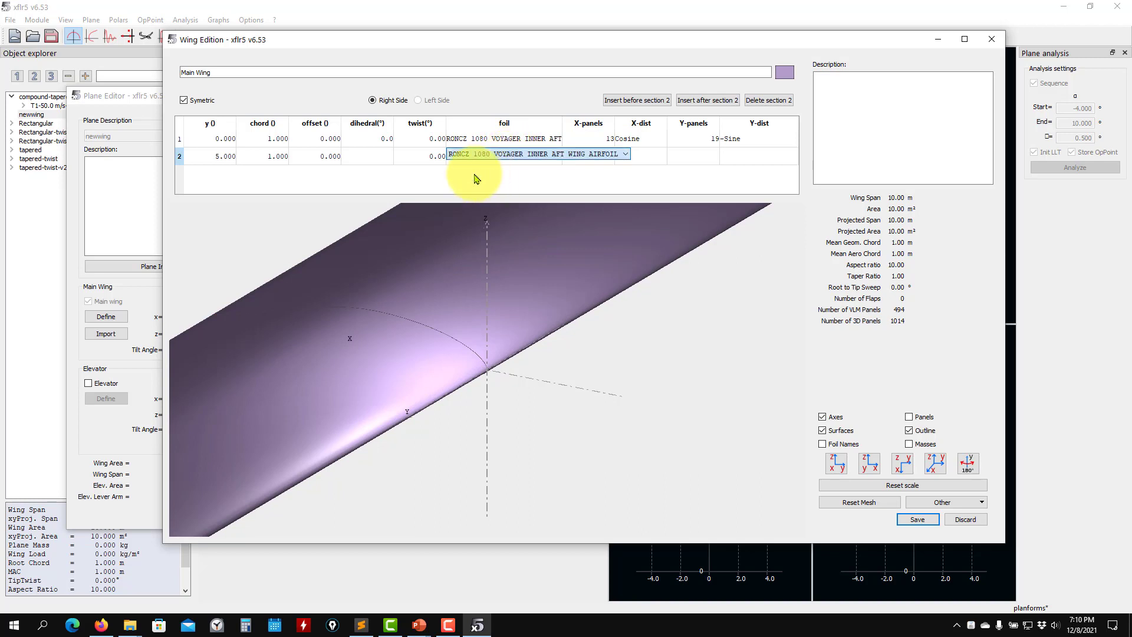
{"action": "left_click_drag", "start_coordinate": [336, 442], "coordinate": [614, 362]}
{"action": "left_click", "coordinate": [914, 520]}
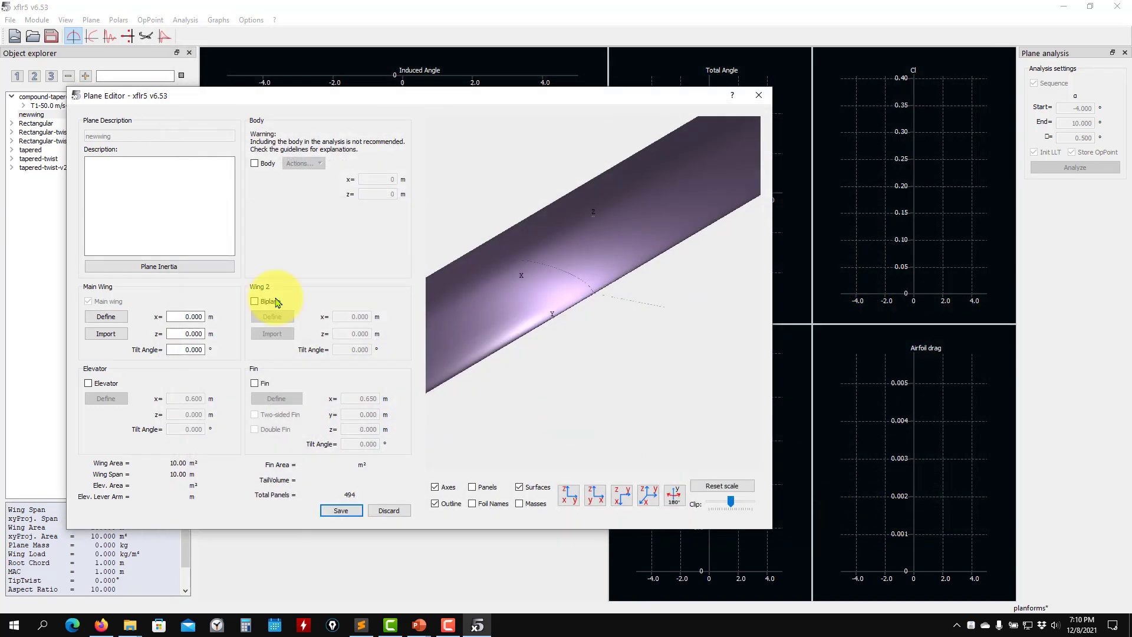
{"action": "left_click", "coordinate": [340, 511]}
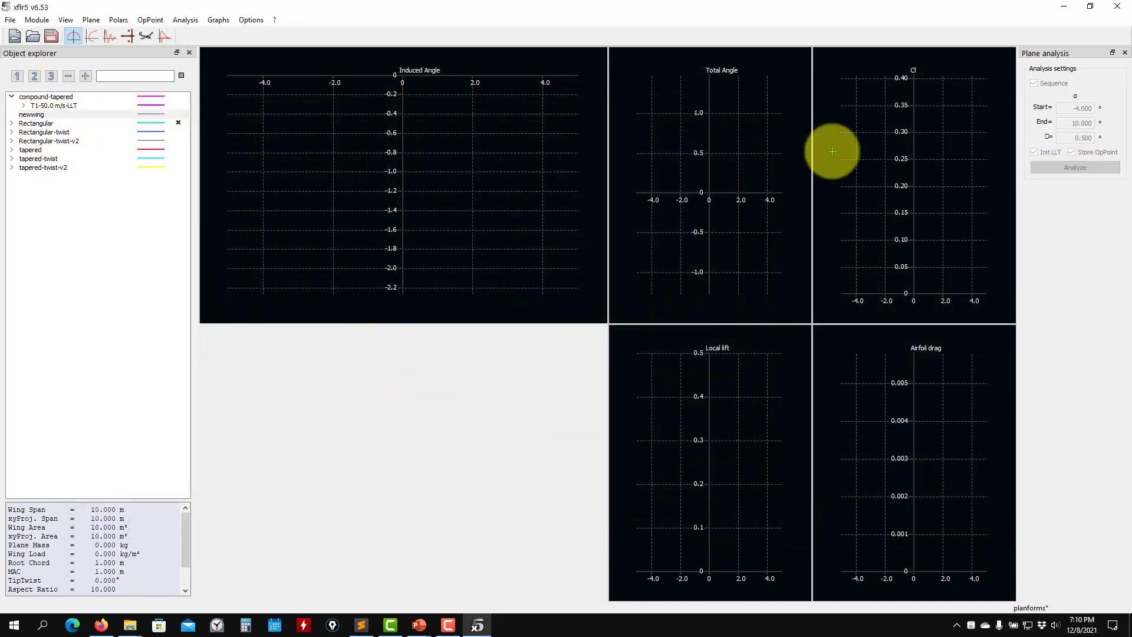
Collapse the compound-tapered plane's entries in the object tree, keeping newwing selected
{"action": "right_click", "coordinate": [34, 116]}
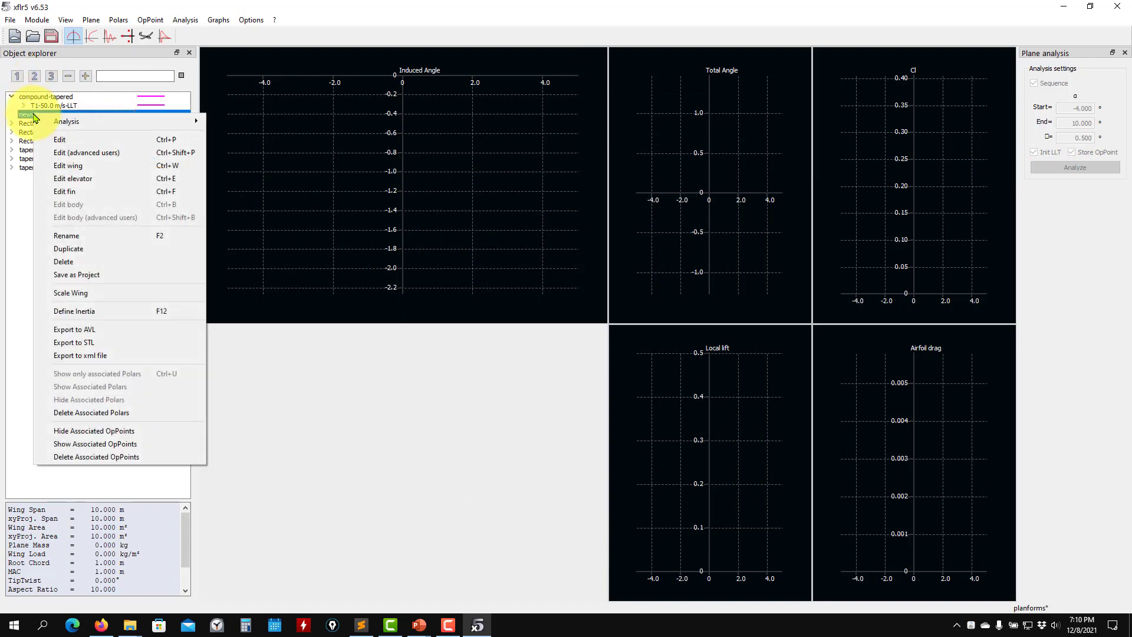
{"action": "mouse_move", "coordinate": [73, 122]}
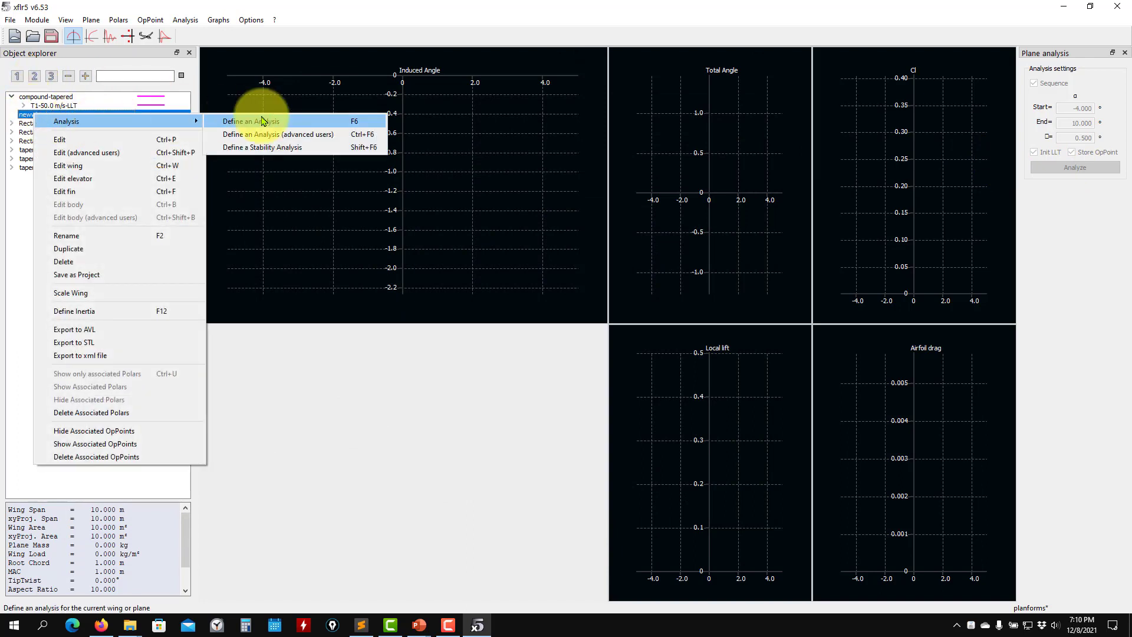
{"action": "left_click", "coordinate": [23, 106]}
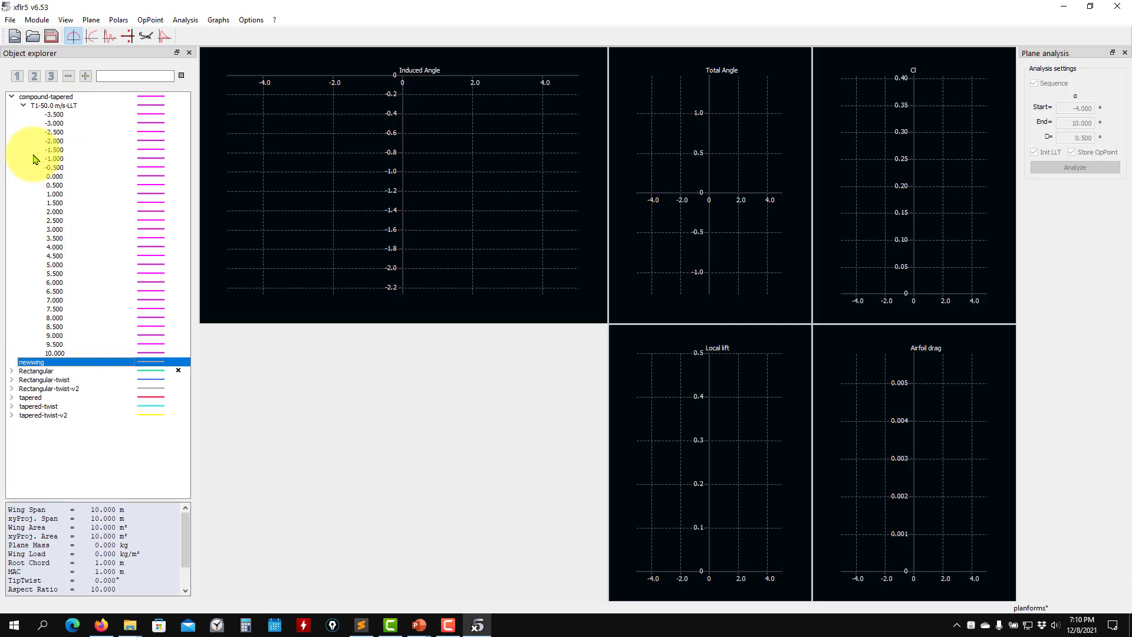
{"action": "left_click", "coordinate": [11, 96]}
{"action": "right_click", "coordinate": [36, 105]}
{"action": "left_click", "coordinate": [60, 131]}
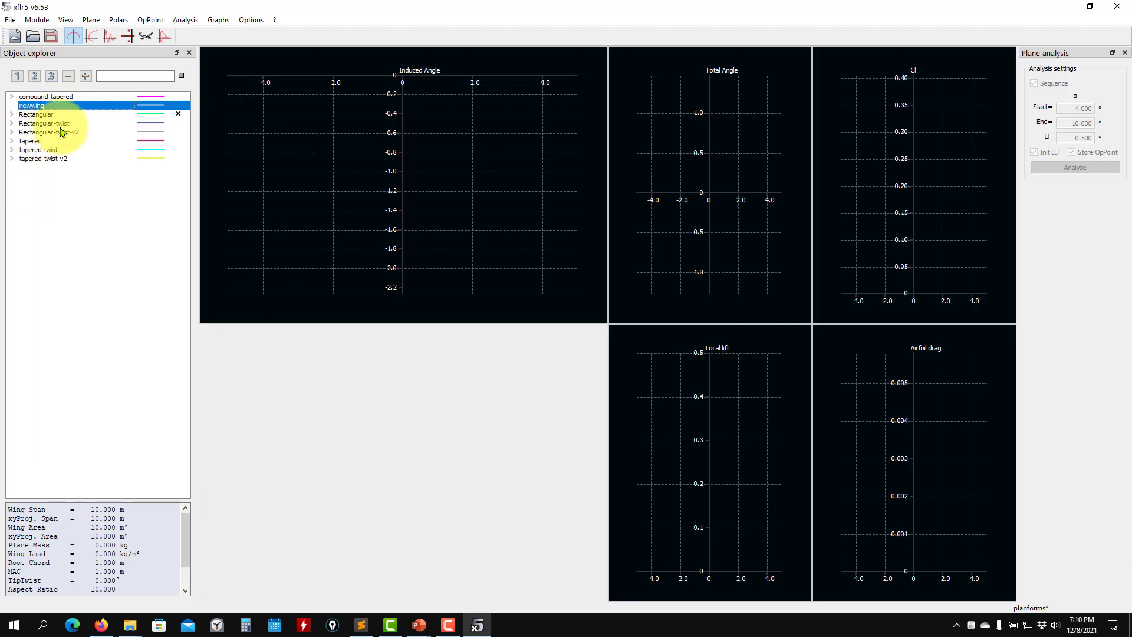
Define a Type 1 fixed-speed LLT analysis at 50 m/s for newwing and run it from -4 to 10° in 0.5° increments
{"action": "left_click", "coordinate": [184, 20]}
{"action": "left_click", "coordinate": [211, 35]}
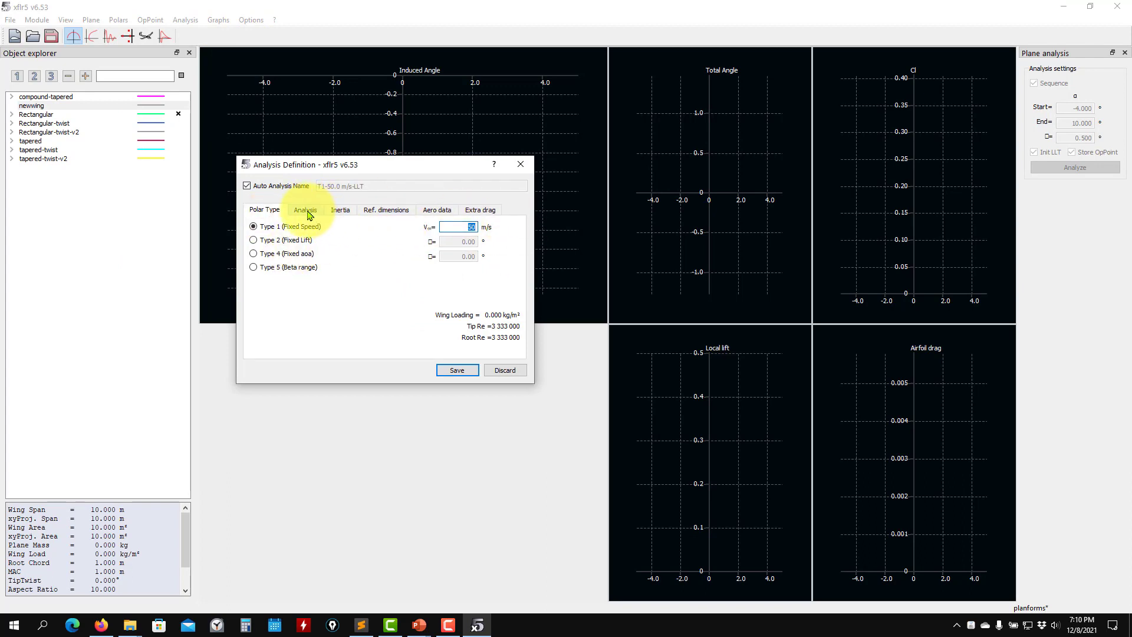
{"action": "left_click", "coordinate": [442, 212]}
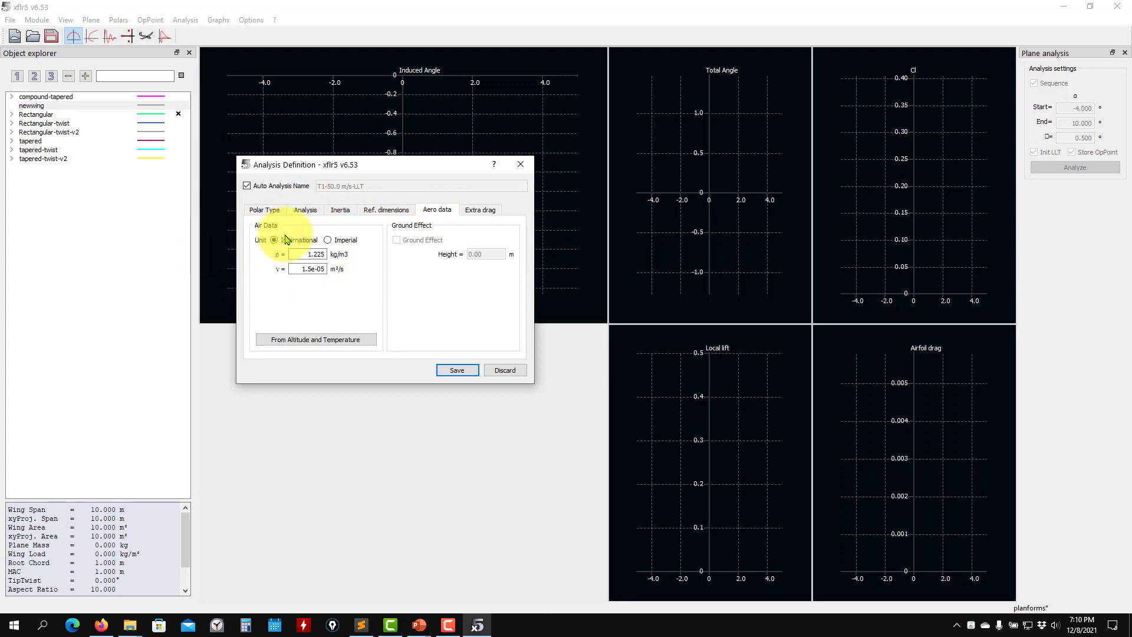
{"action": "left_click", "coordinate": [340, 211]}
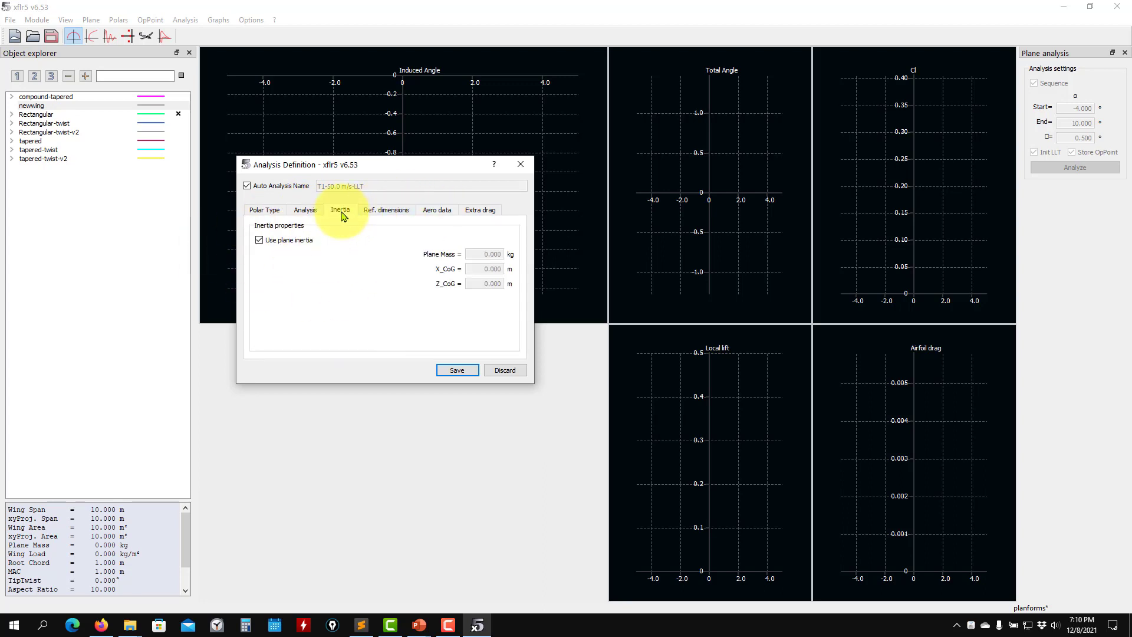
{"action": "left_click", "coordinate": [306, 211]}
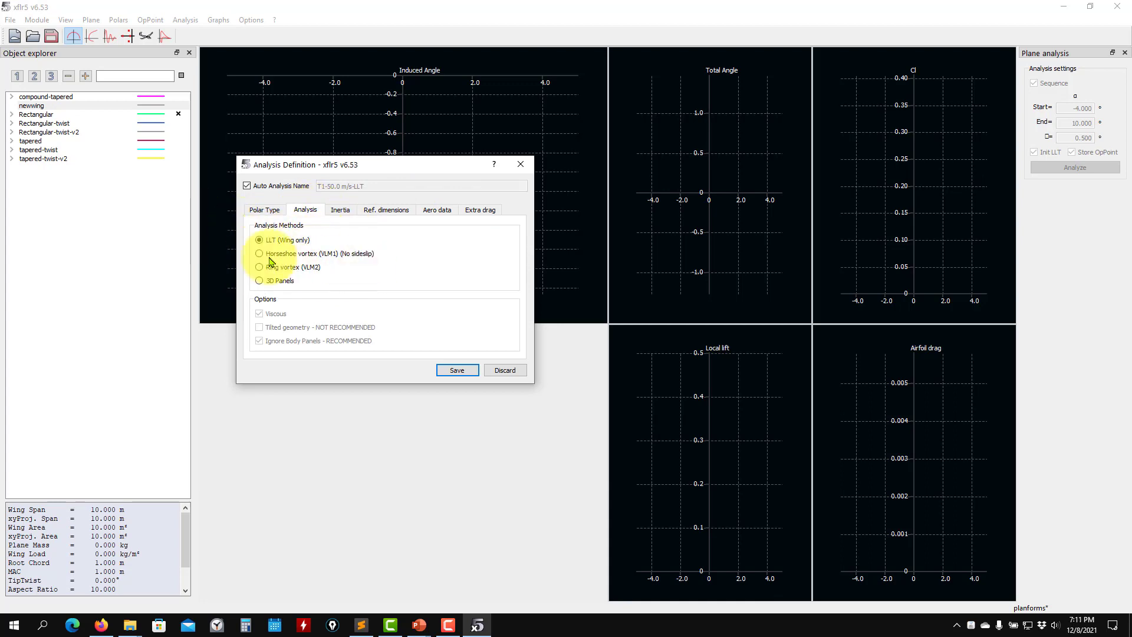
{"action": "left_click", "coordinate": [265, 210]}
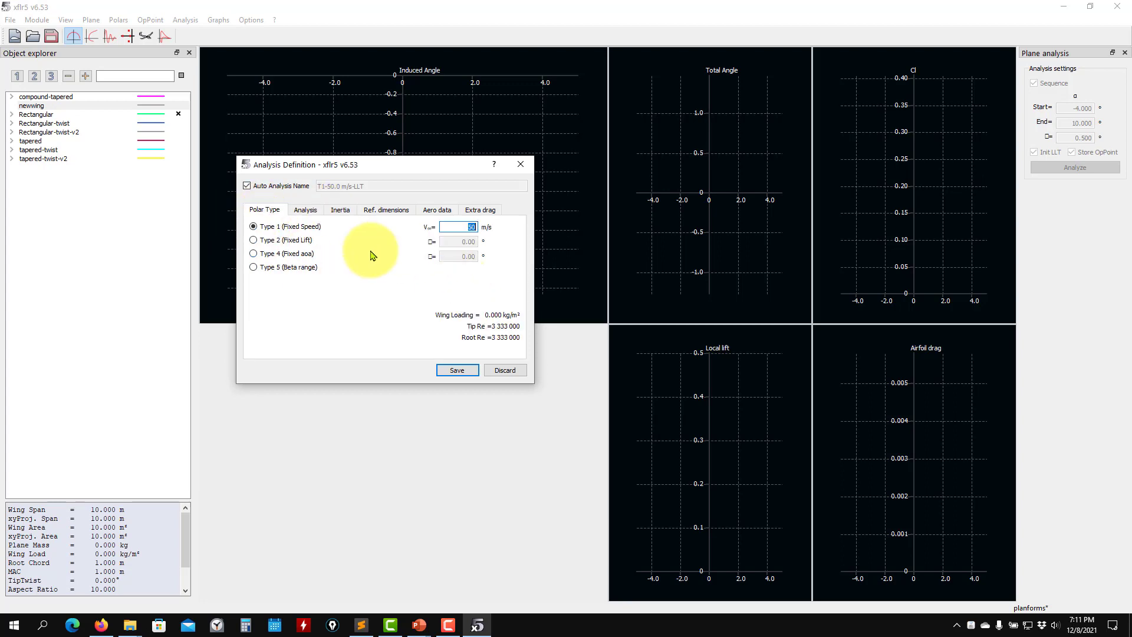
{"action": "left_click", "coordinate": [457, 371]}
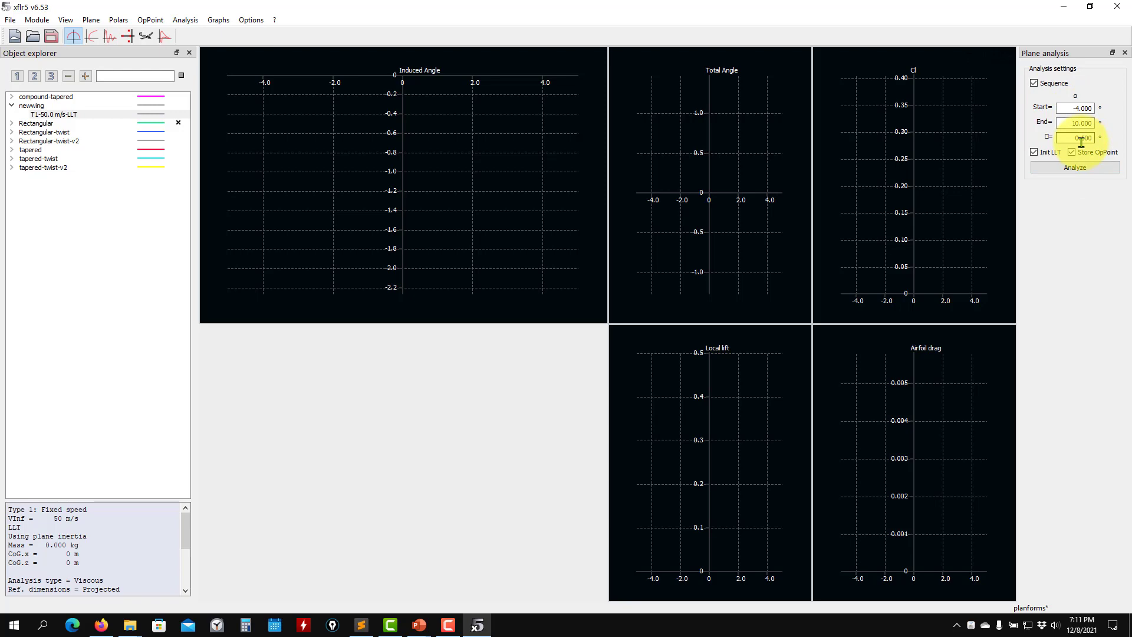
{"action": "left_click", "coordinate": [1075, 167]}
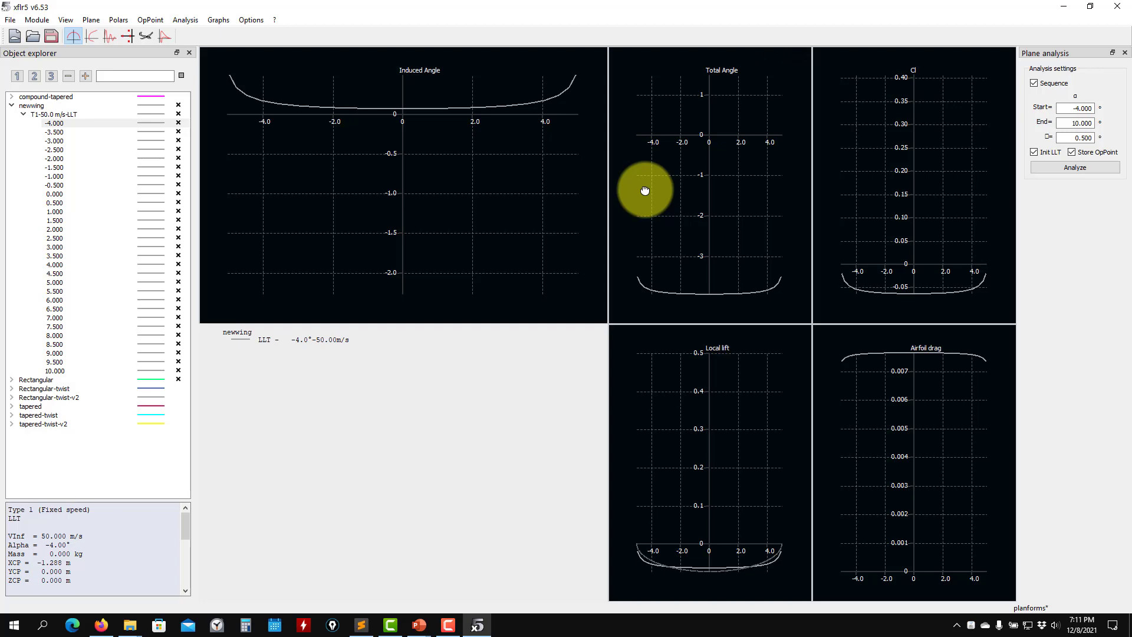
Compare the newwing and Rectangular polars in the polar view, adjusting the Fz and Cm graphs to show more of the curves
{"action": "left_click", "coordinate": [99, 38]}
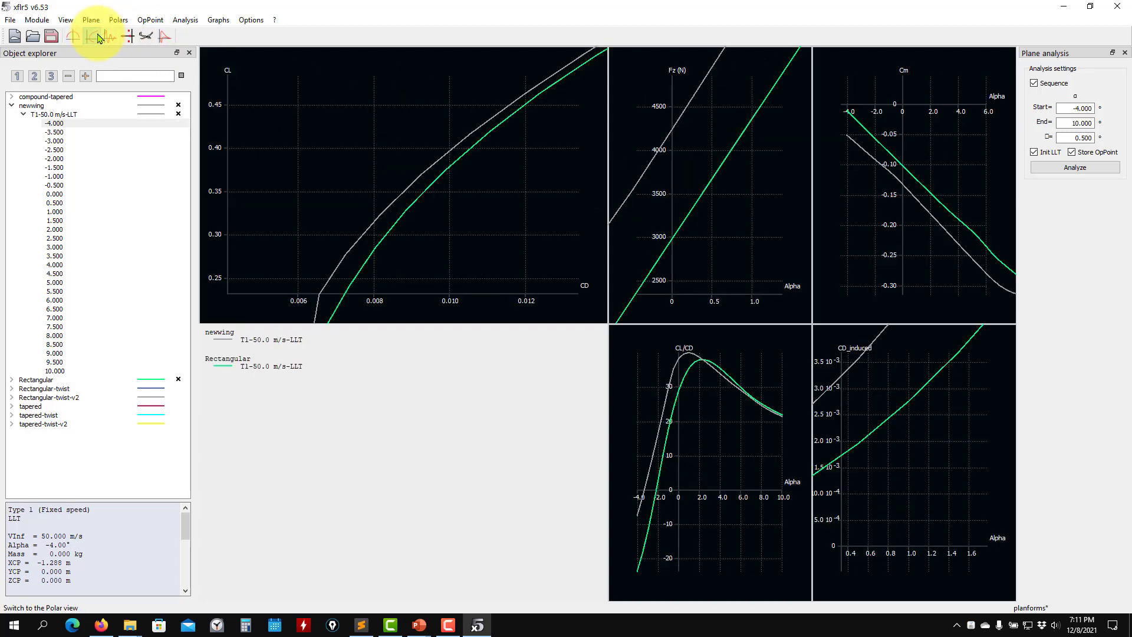
{"action": "scroll", "coordinate": [725, 259], "scroll_direction": "down", "scroll_amount": 2}
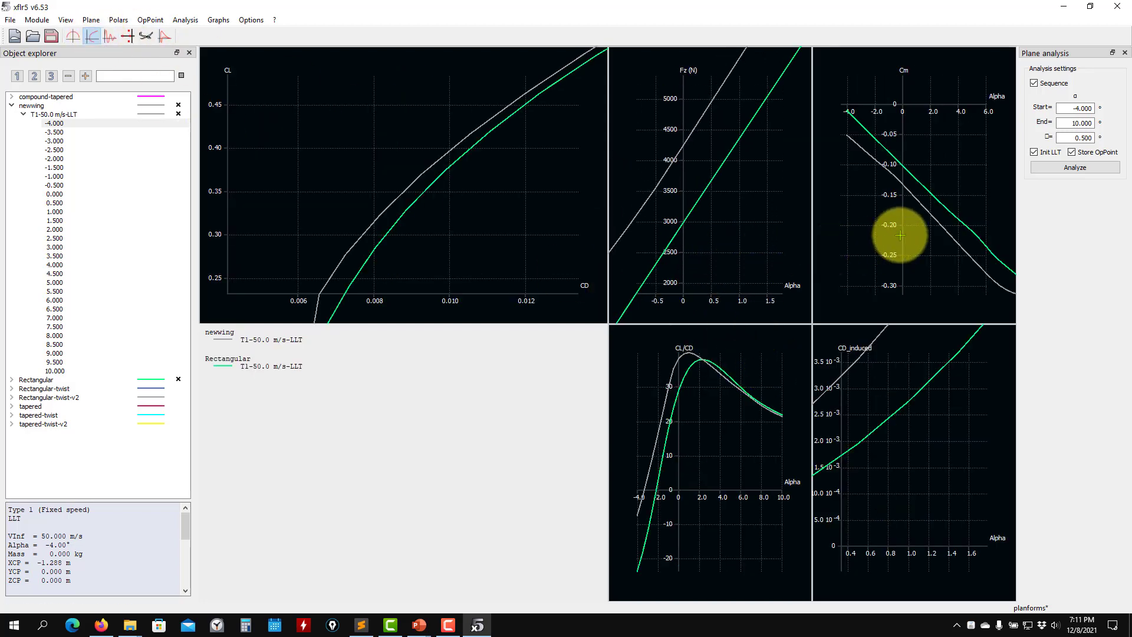
{"action": "scroll", "coordinate": [900, 235], "scroll_direction": "down", "scroll_amount": 5}
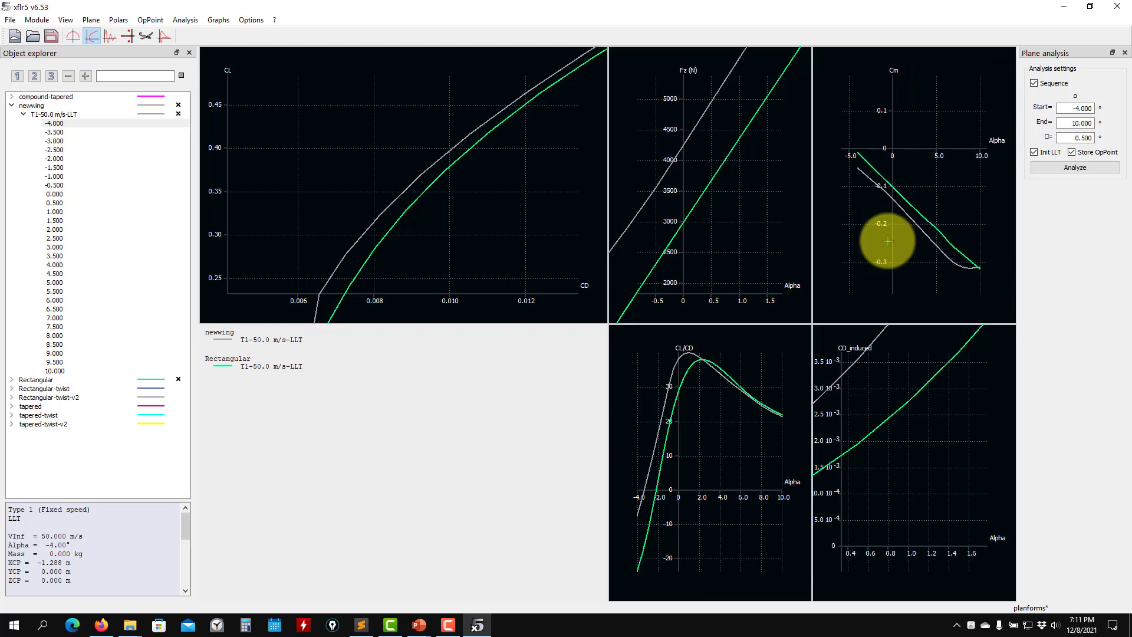
{"action": "left_click_drag", "start_coordinate": [887, 242], "coordinate": [873, 236]}
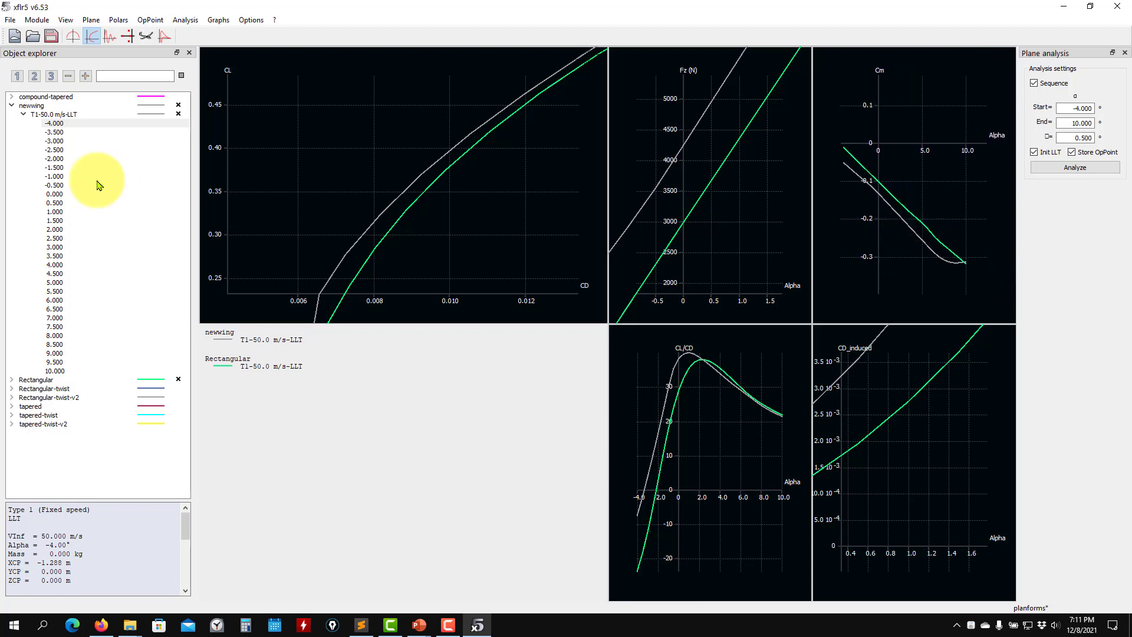
Collapse newwing's entries and hide the Rectangular and newwing curves in turn to compare their polars
{"action": "left_click", "coordinate": [12, 105]}
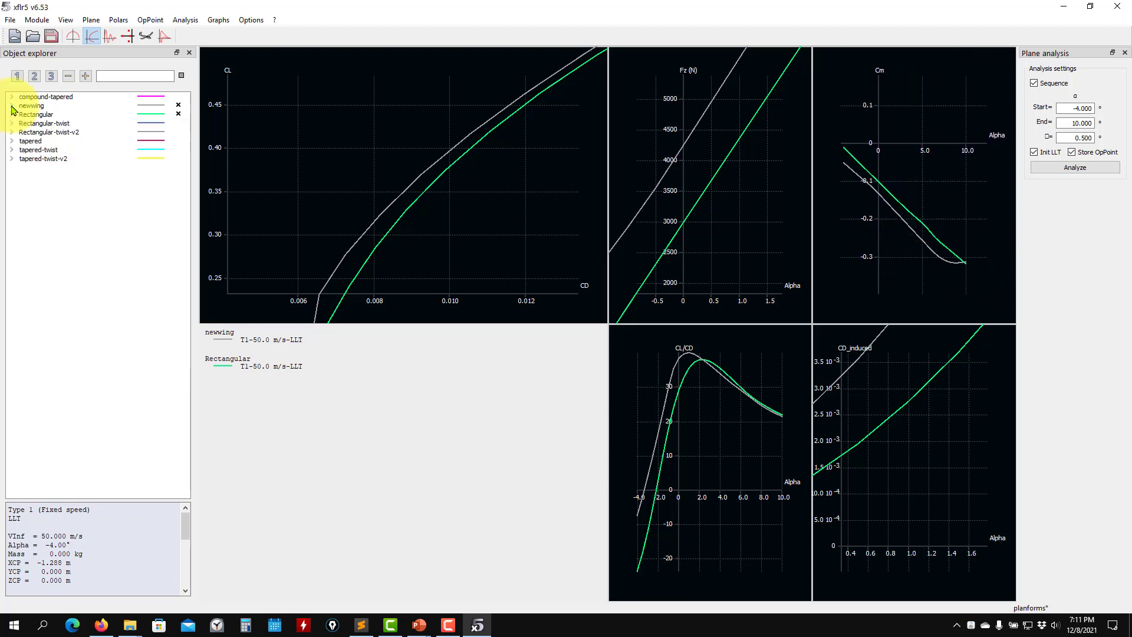
{"action": "left_click", "coordinate": [181, 117]}
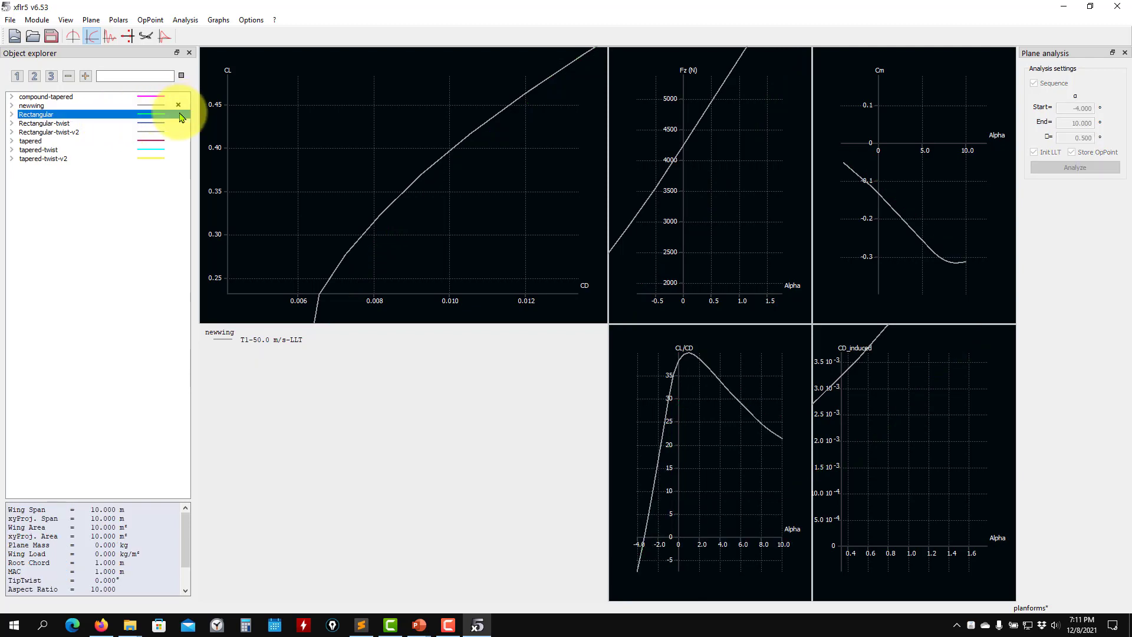
{"action": "left_click_drag", "start_coordinate": [880, 220], "coordinate": [902, 253]}
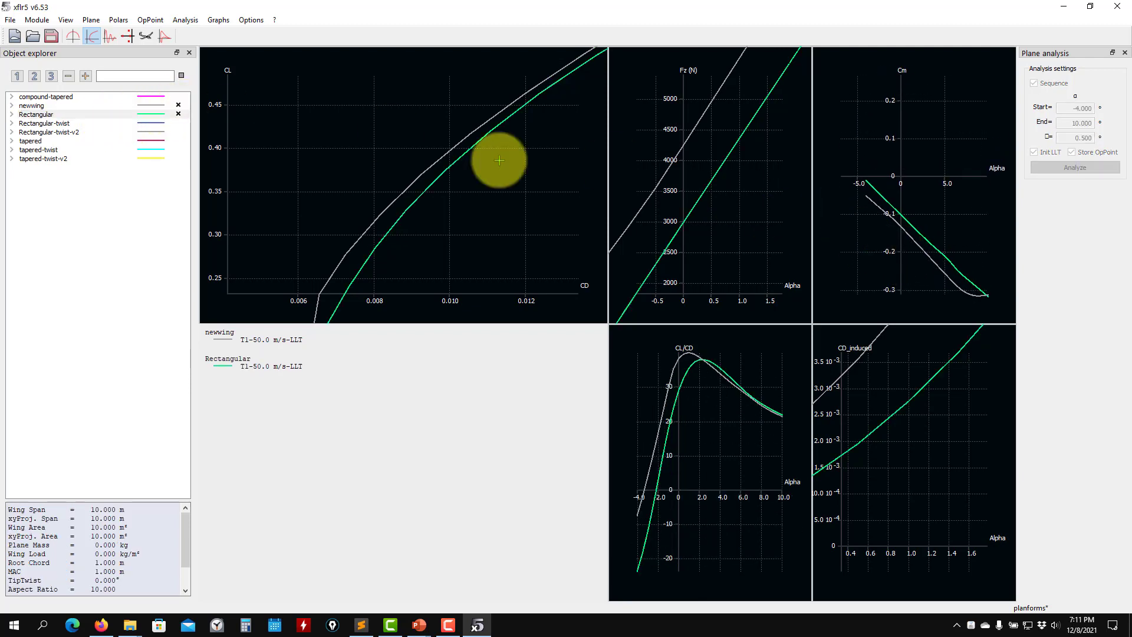
{"action": "left_click", "coordinate": [180, 107]}
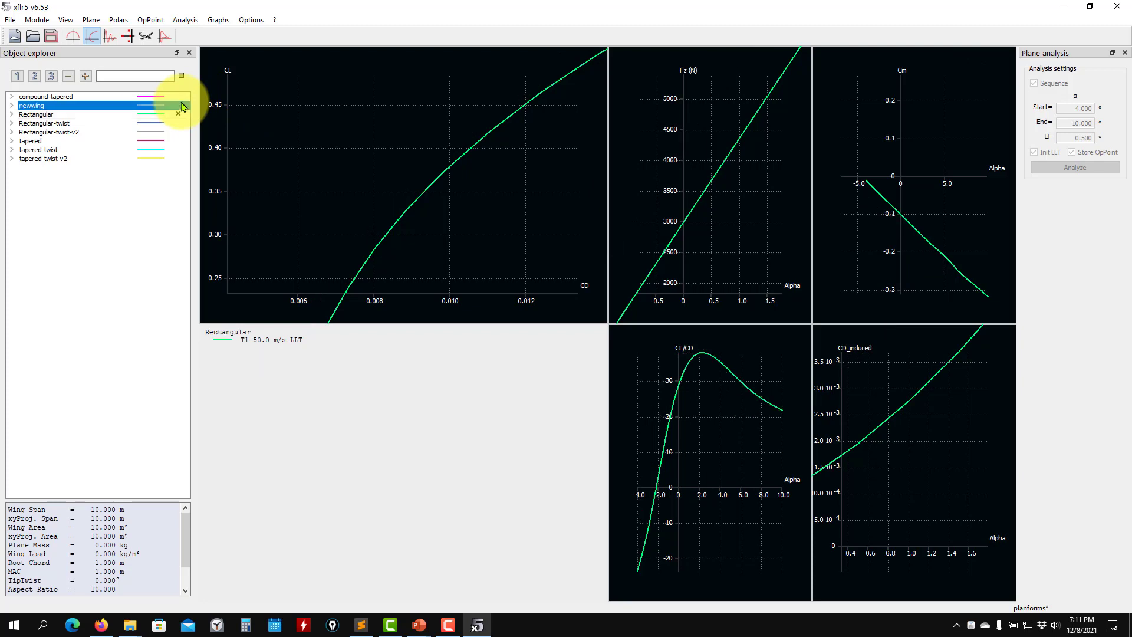
Show newwing's curves again and compare its Cm and induced drag with Rectangular's, resetting the CD_induced graph's scale
{"action": "left_click", "coordinate": [178, 105]}
{"action": "left_click_drag", "start_coordinate": [894, 273], "coordinate": [913, 234]}
{"action": "scroll", "coordinate": [914, 234], "scroll_direction": "up", "scroll_amount": 4}
{"action": "left_click_drag", "start_coordinate": [886, 420], "coordinate": [899, 476]}
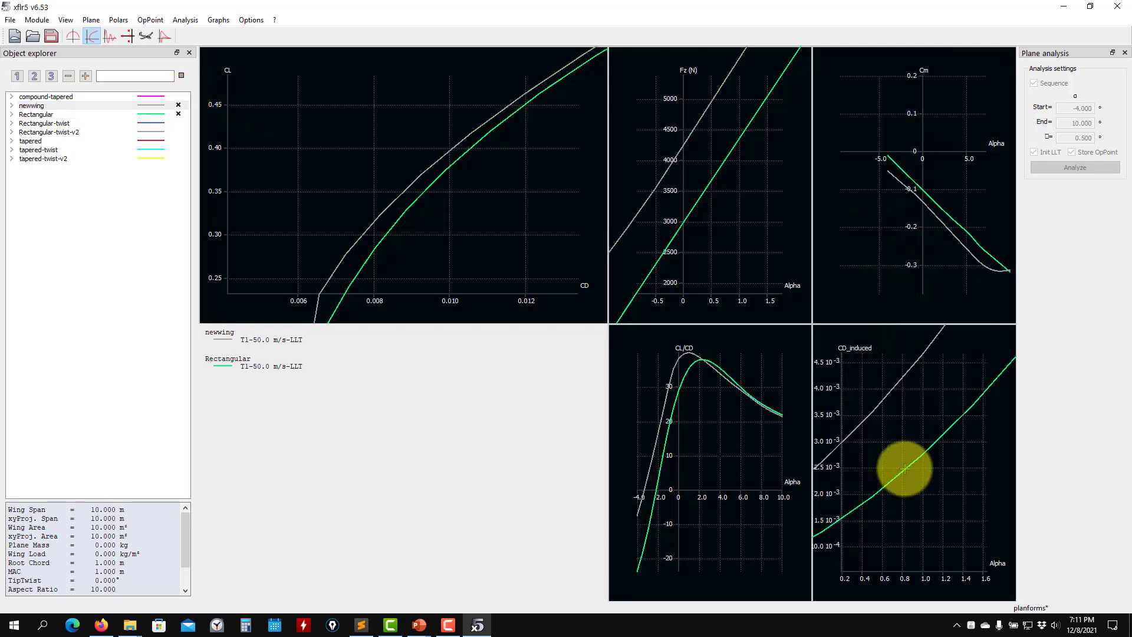
{"action": "key", "text": "r"}
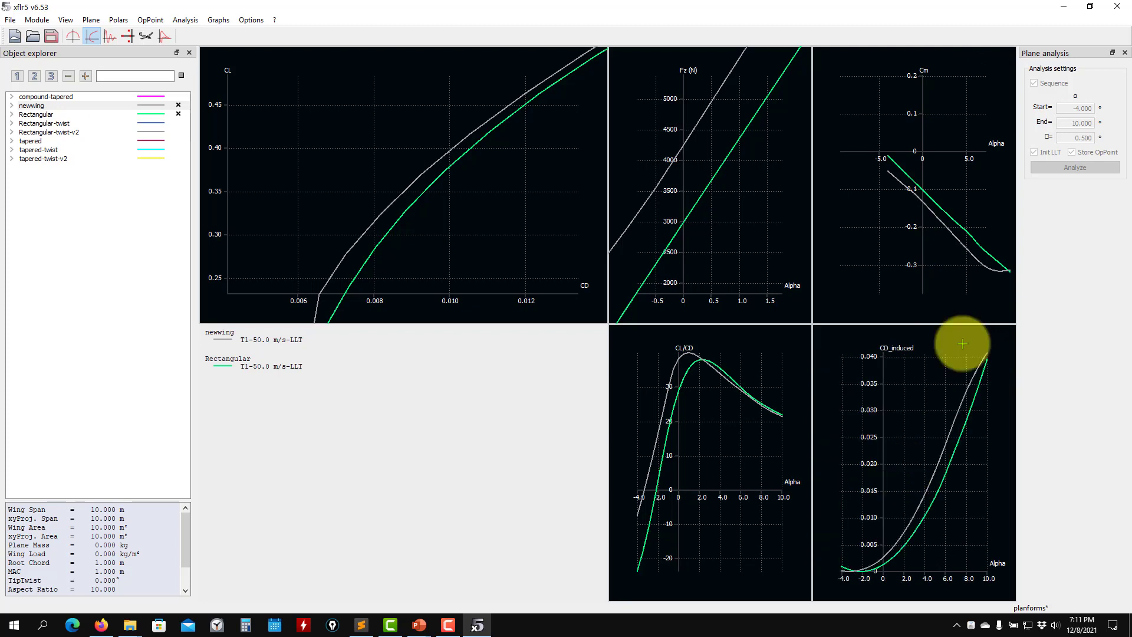
{"action": "scroll", "coordinate": [889, 218], "scroll_direction": "down", "scroll_amount": 3}
{"action": "scroll", "coordinate": [891, 219], "scroll_direction": "up", "scroll_amount": 2}
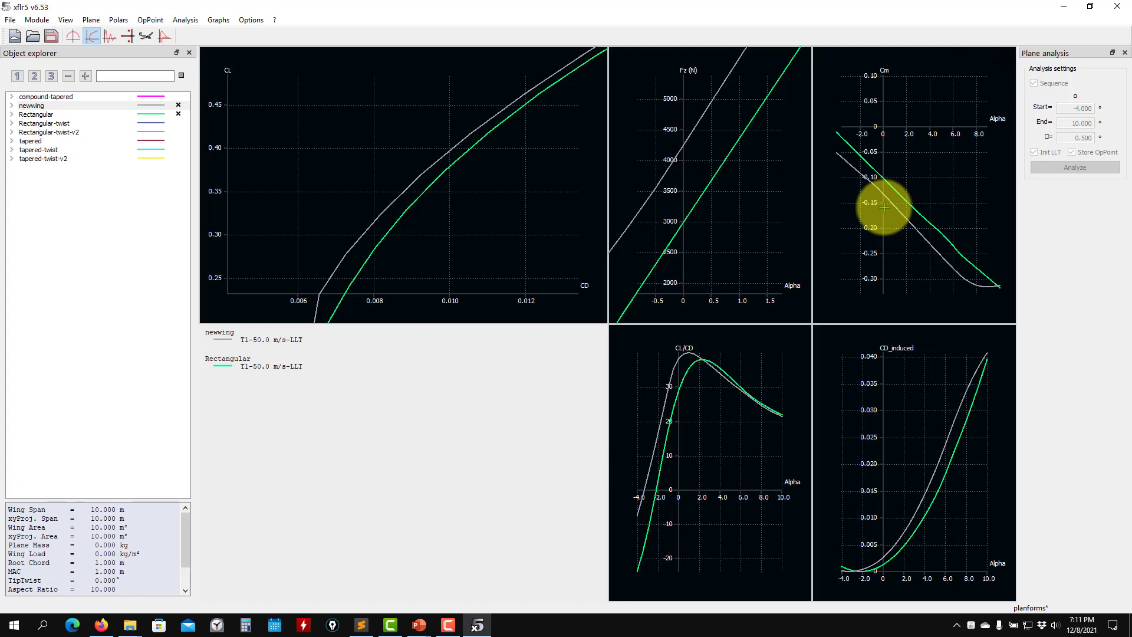
Switch to the XFoil Direct Analysis module and compare the Cm curves of NACA 2412 and RONCZ 1080 at low angles of attack
{"action": "left_click", "coordinate": [51, 22]}
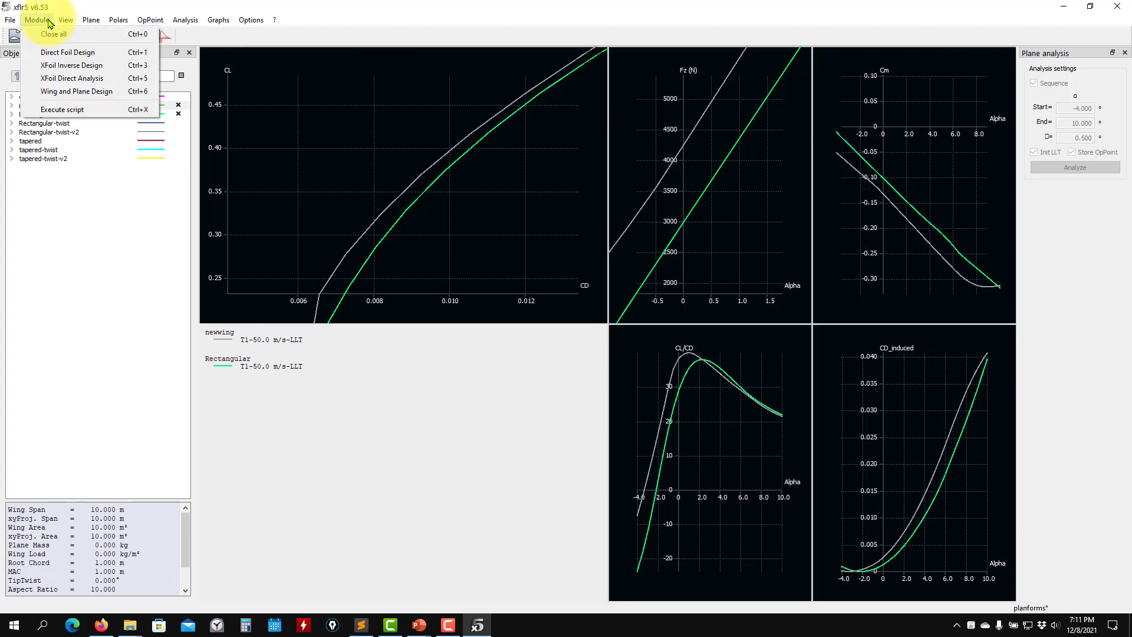
{"action": "left_click", "coordinate": [76, 79]}
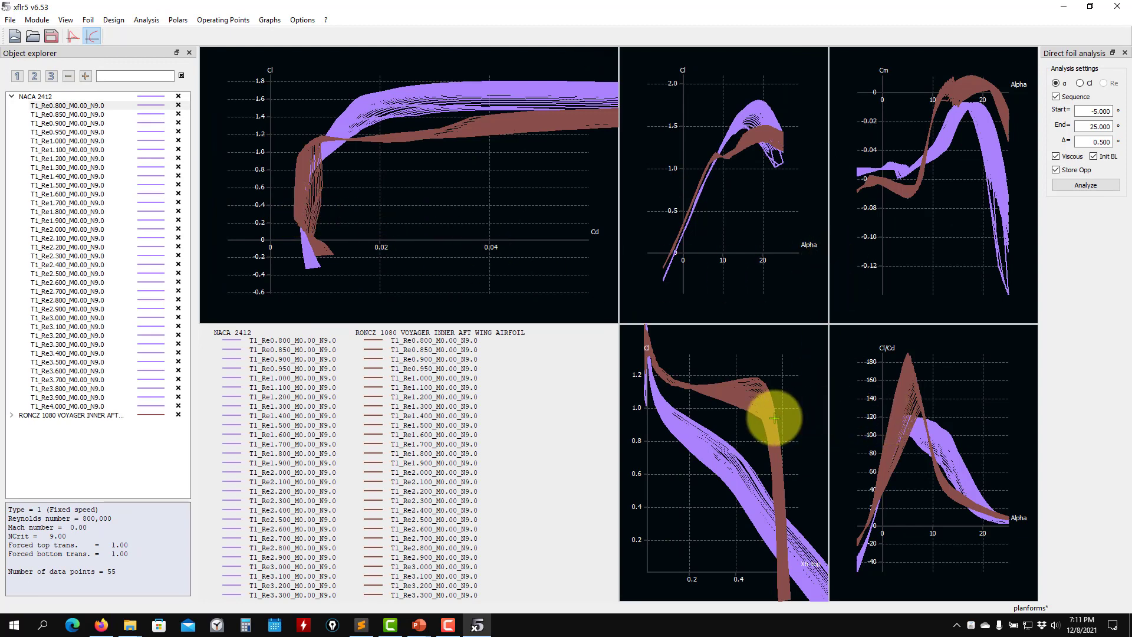
{"action": "left_click_drag", "start_coordinate": [891, 246], "coordinate": [922, 283]}
{"action": "scroll", "coordinate": [887, 272], "scroll_direction": "down", "scroll_amount": 6}
{"action": "scroll", "coordinate": [888, 273], "scroll_direction": "up", "scroll_amount": 11}
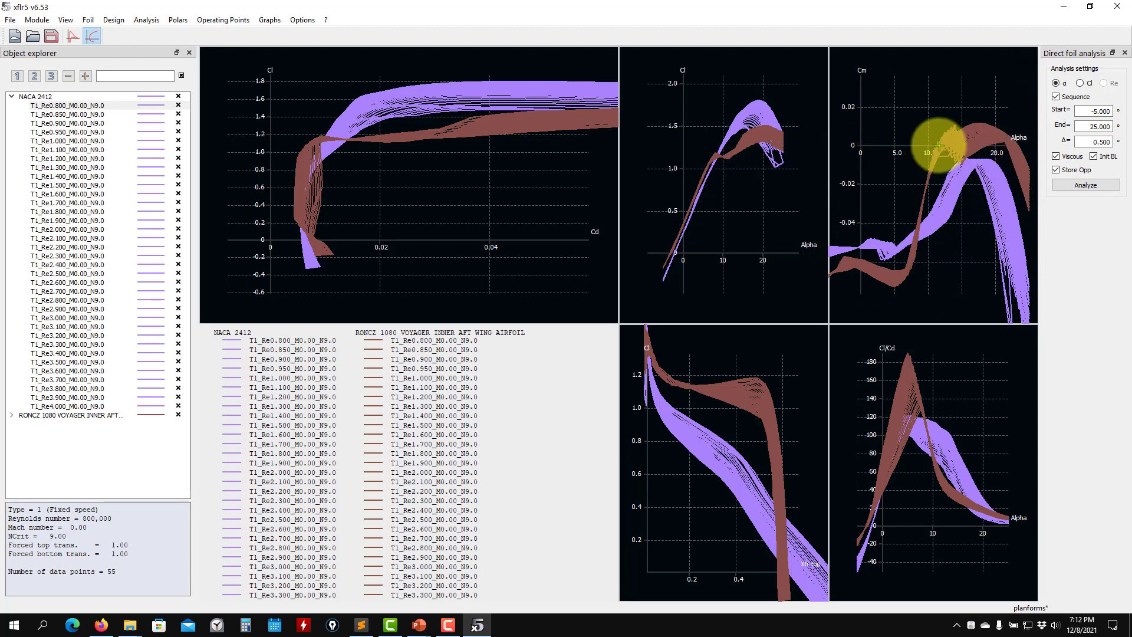
{"action": "scroll", "coordinate": [933, 155], "scroll_direction": "down", "scroll_amount": 4}
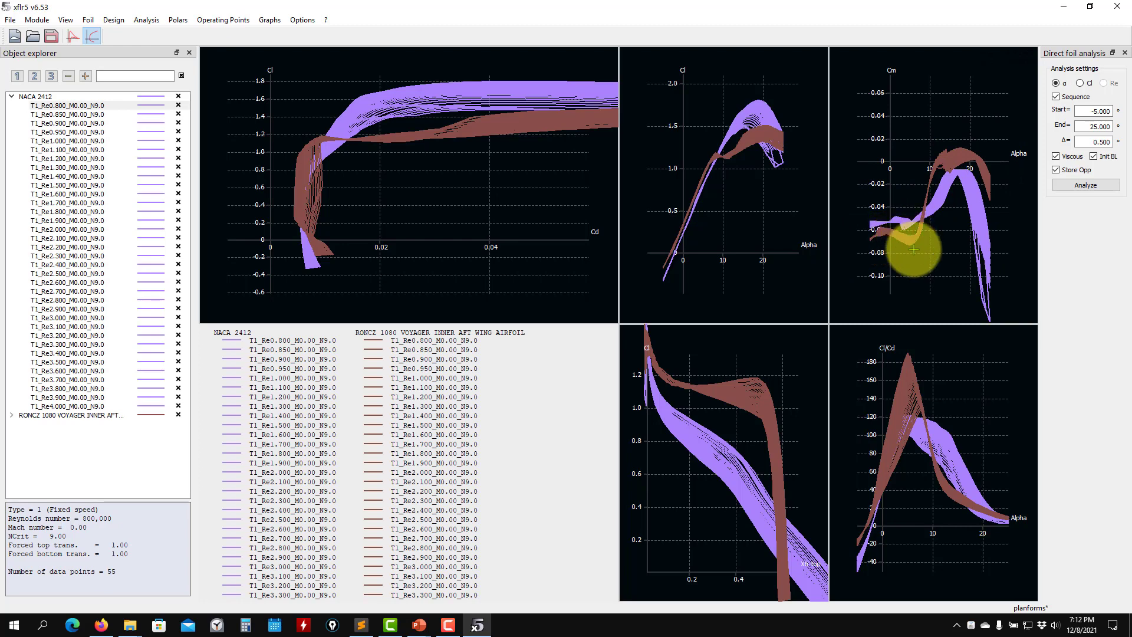
{"action": "scroll", "coordinate": [913, 250], "scroll_direction": "up", "scroll_amount": 6}
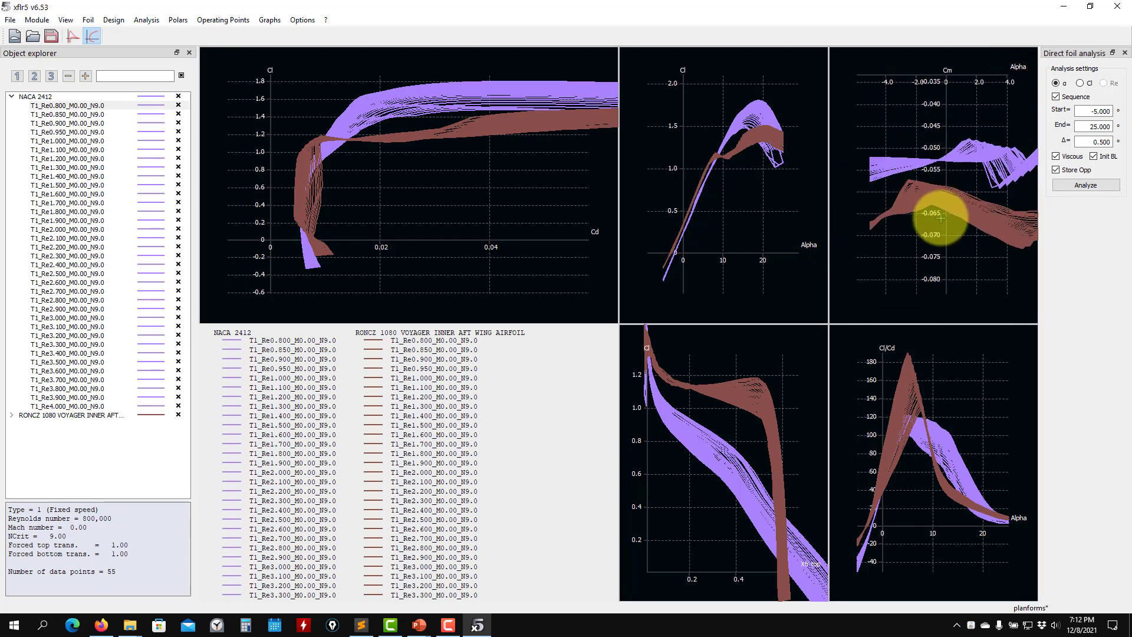
{"action": "scroll", "coordinate": [944, 219], "scroll_direction": "up", "scroll_amount": 1}
{"action": "left_click_drag", "start_coordinate": [945, 220], "coordinate": [910, 222]}
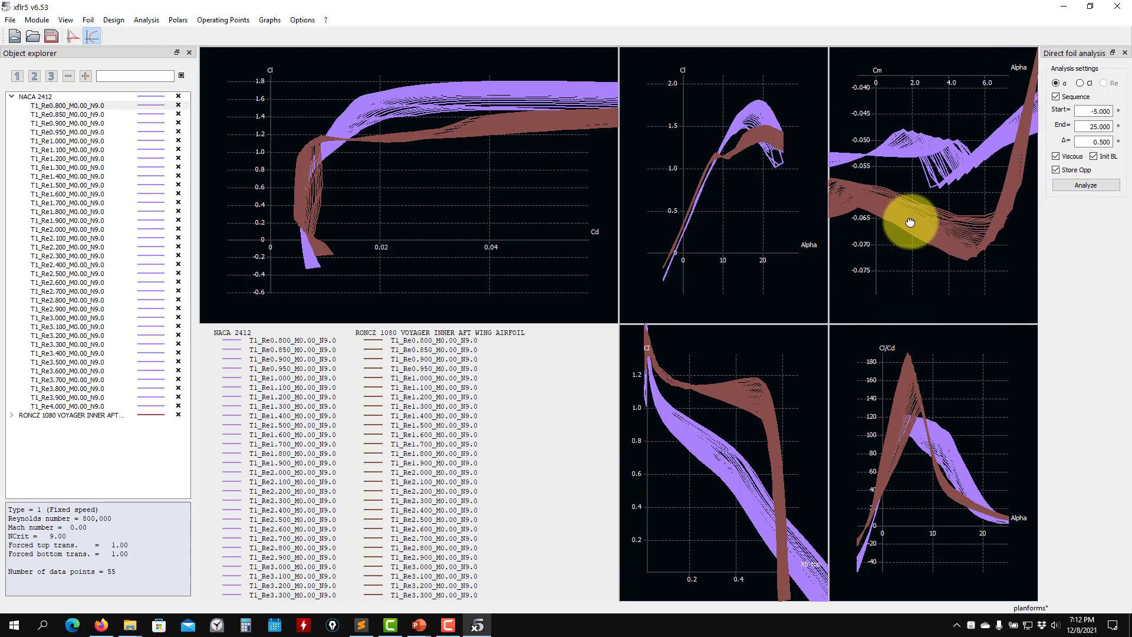
Expand the RONCZ 1080 polar list, examine both airfoils' Cm curves over a wider alpha range, and collapse the NACA 2412 list
{"action": "left_click", "coordinate": [14, 416]}
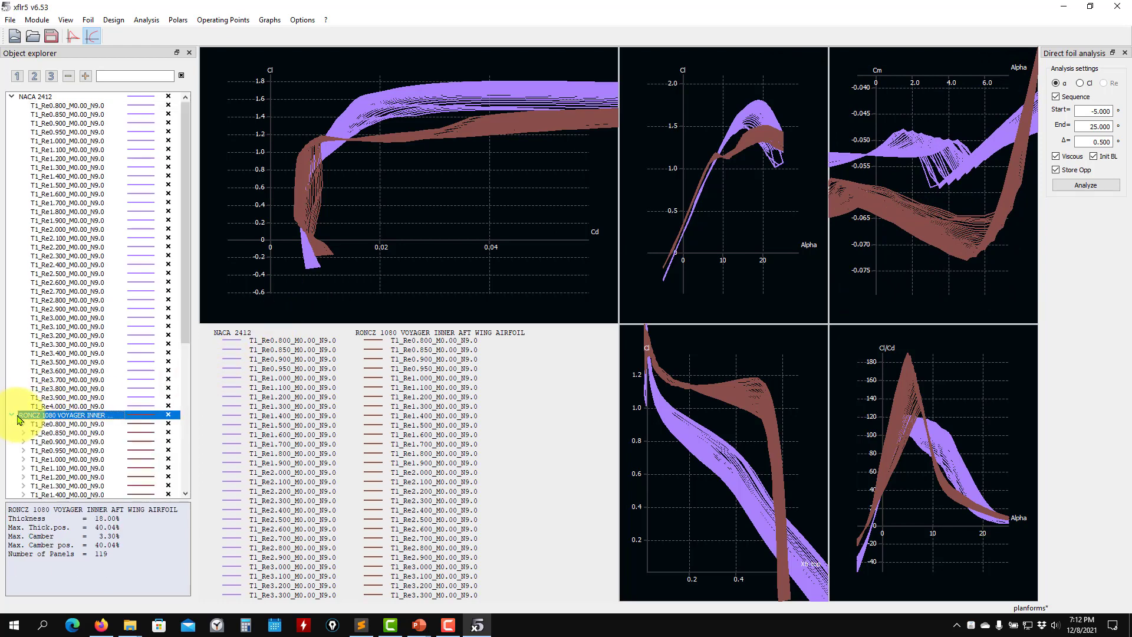
{"action": "scroll", "coordinate": [94, 418], "scroll_direction": "down", "scroll_amount": 9}
{"action": "scroll", "coordinate": [98, 421], "scroll_direction": "up", "scroll_amount": 4}
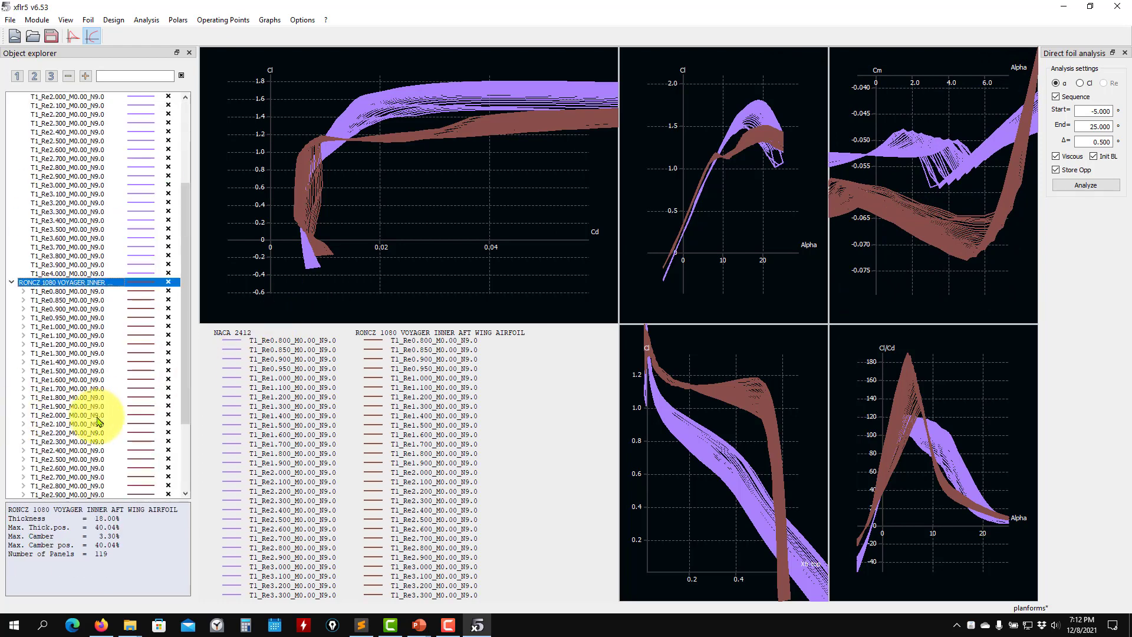
{"action": "scroll", "coordinate": [98, 421], "scroll_direction": "up", "scroll_amount": 5}
{"action": "scroll", "coordinate": [501, 289], "scroll_direction": "up", "scroll_amount": 1}
{"action": "left_click_drag", "start_coordinate": [932, 210], "coordinate": [903, 243]}
{"action": "scroll", "coordinate": [927, 227], "scroll_direction": "up", "scroll_amount": 10}
{"action": "scroll", "coordinate": [932, 228], "scroll_direction": "up", "scroll_amount": 2}
{"action": "scroll", "coordinate": [904, 212], "scroll_direction": "up", "scroll_amount": 2}
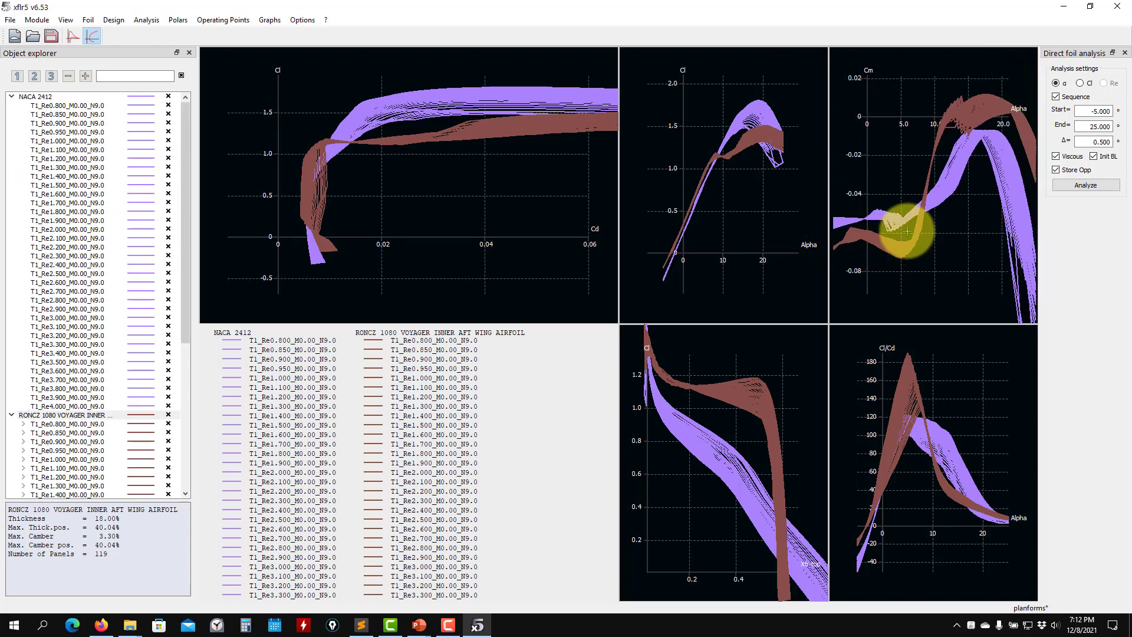
{"action": "left_click", "coordinate": [10, 98]}
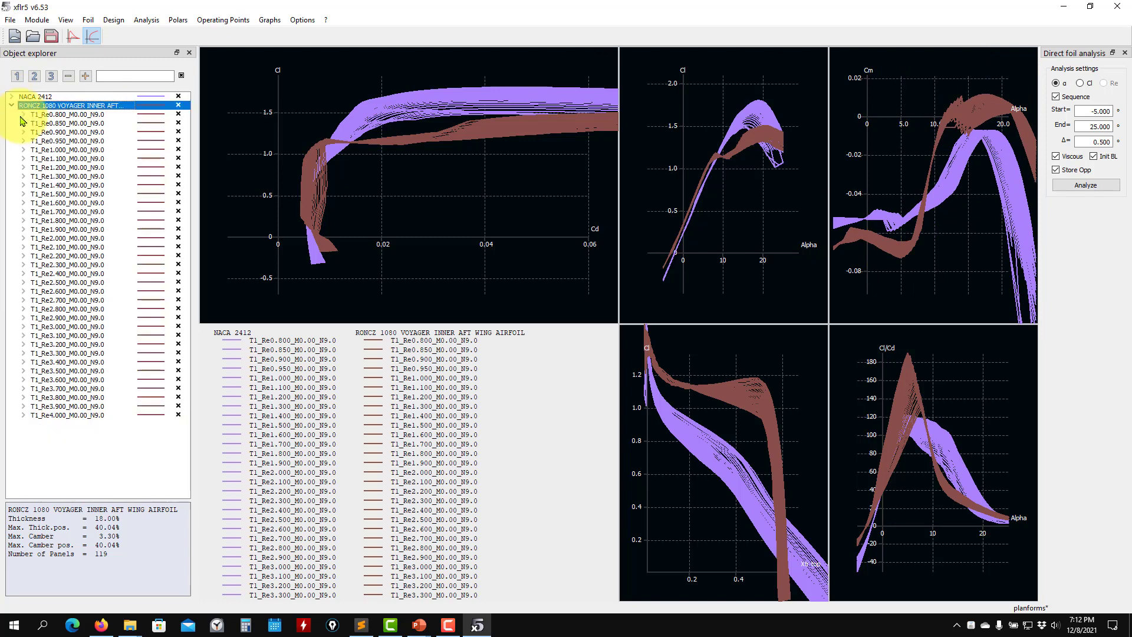
Return to the Wing and Plane Design module and examine the Cm curves of newwing and Rectangular over the full alpha range
{"action": "left_click", "coordinate": [37, 20]}
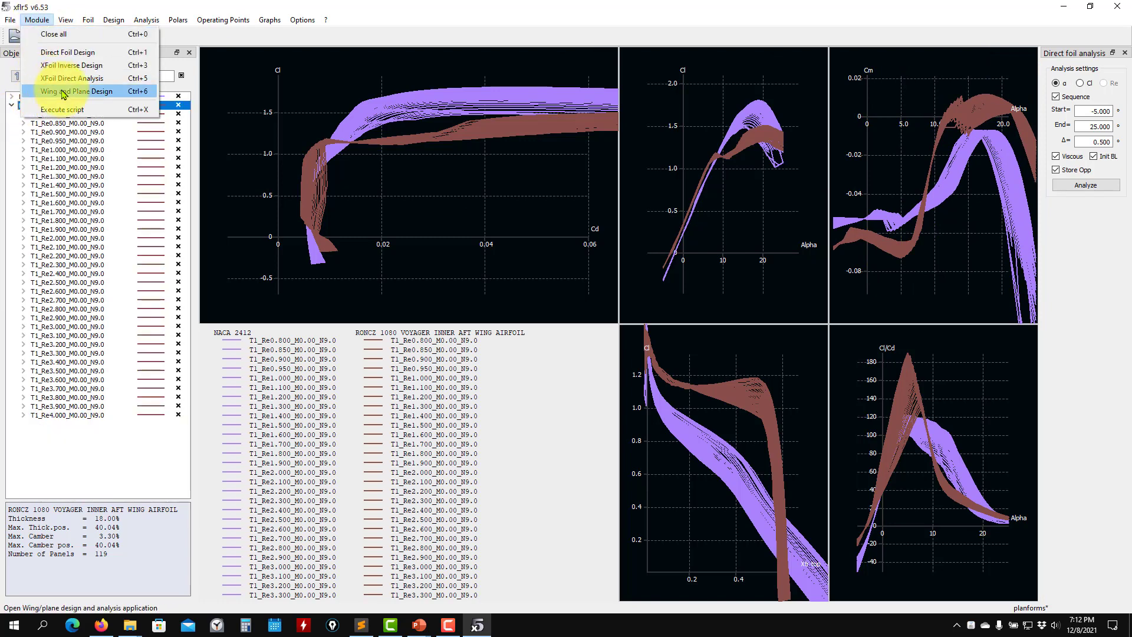
{"action": "left_click", "coordinate": [36, 89]}
{"action": "scroll", "coordinate": [929, 246], "scroll_direction": "up", "scroll_amount": 2}
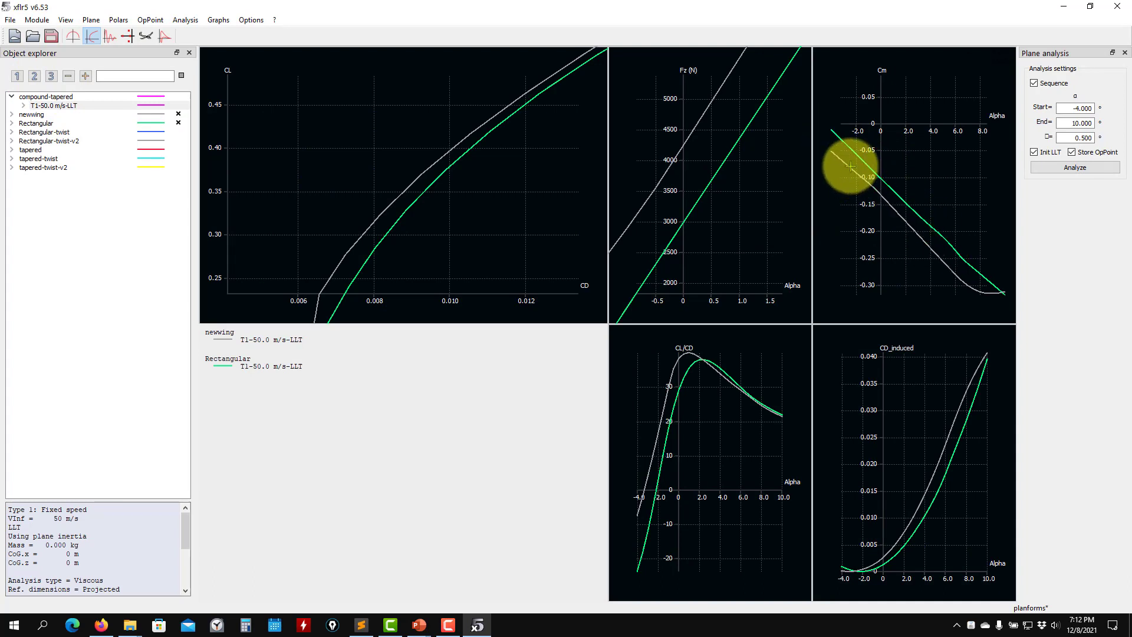
{"action": "scroll", "coordinate": [895, 207], "scroll_direction": "up", "scroll_amount": 1}
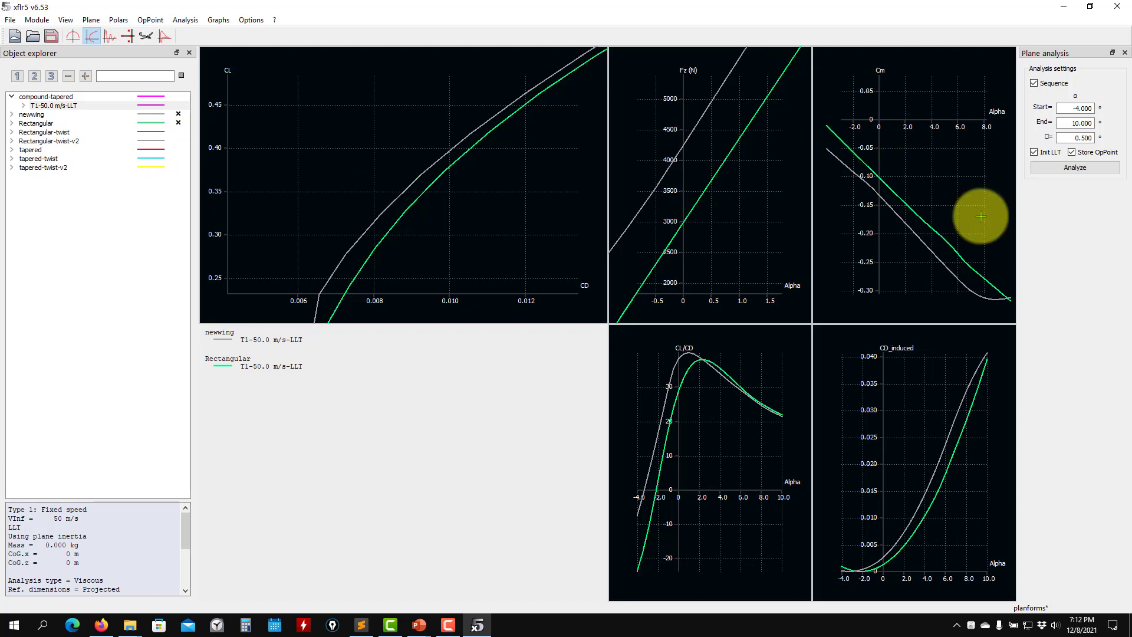
{"action": "scroll", "coordinate": [978, 214], "scroll_direction": "down", "scroll_amount": 5}
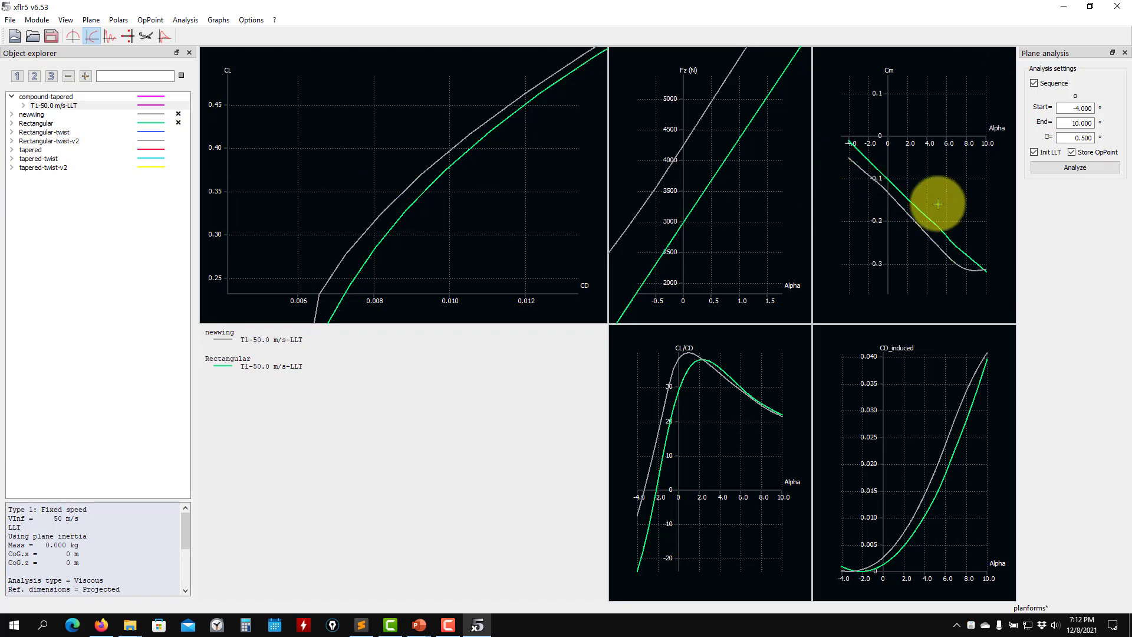
Duplicate the tapered plane under the name taperednn
{"action": "left_click", "coordinate": [33, 149]}
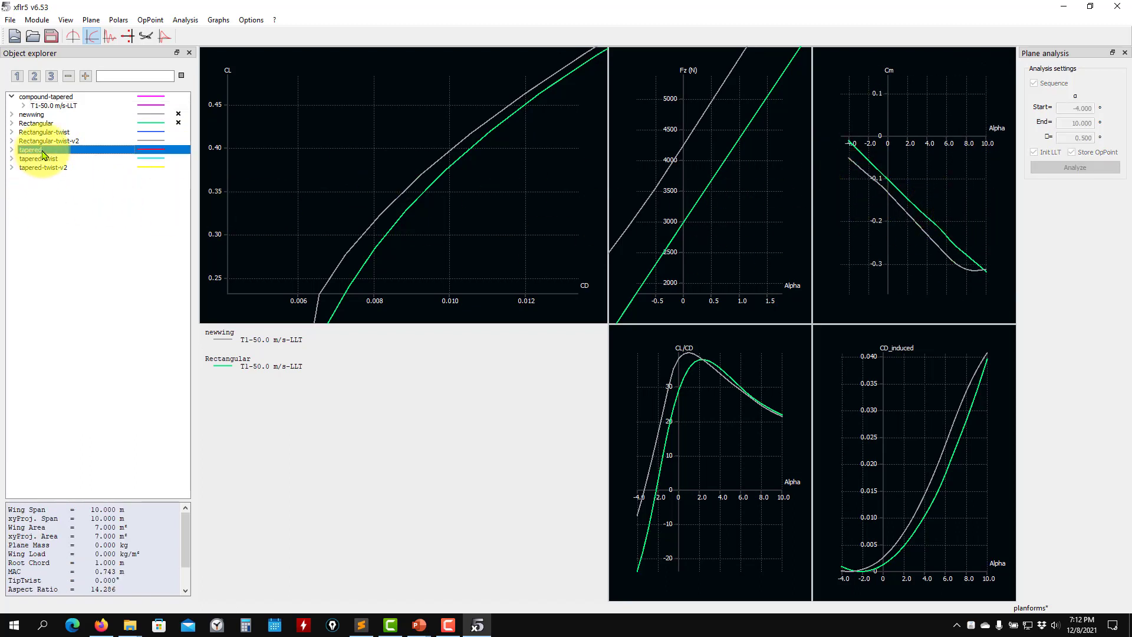
{"action": "right_click", "coordinate": [43, 154]}
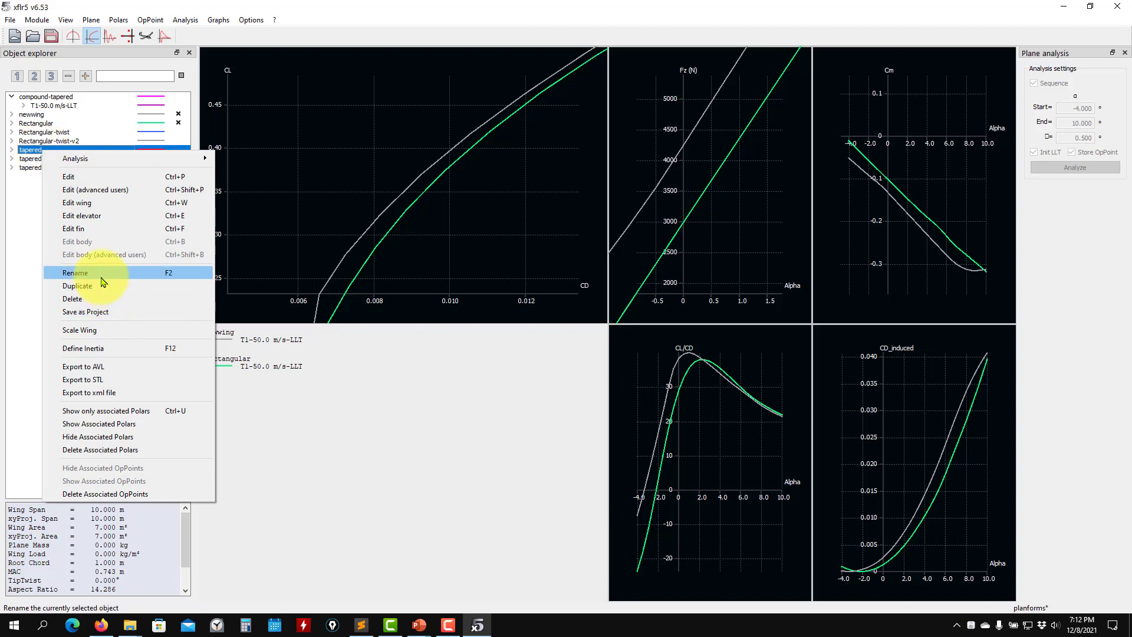
{"action": "left_click", "coordinate": [83, 272]}
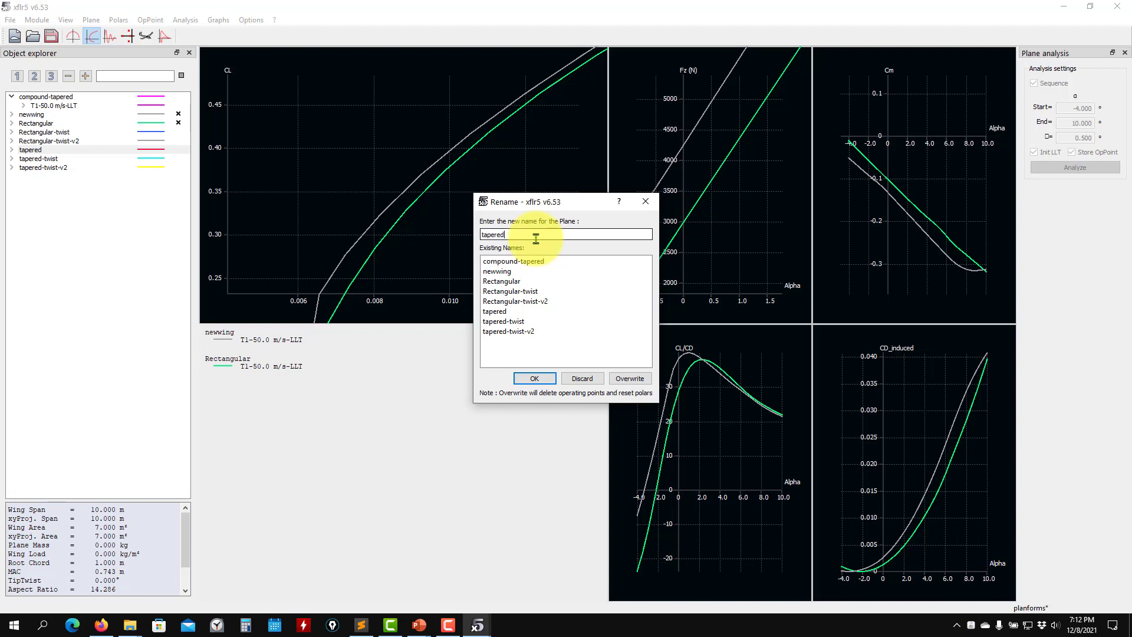
{"action": "left_click", "coordinate": [534, 378]}
Assign the RONCZ 1080 VOYAGER INNER AFT WING AIRFOIL to both wing sections of taperednn and save the wing
{"action": "right_click", "coordinate": [47, 183]}
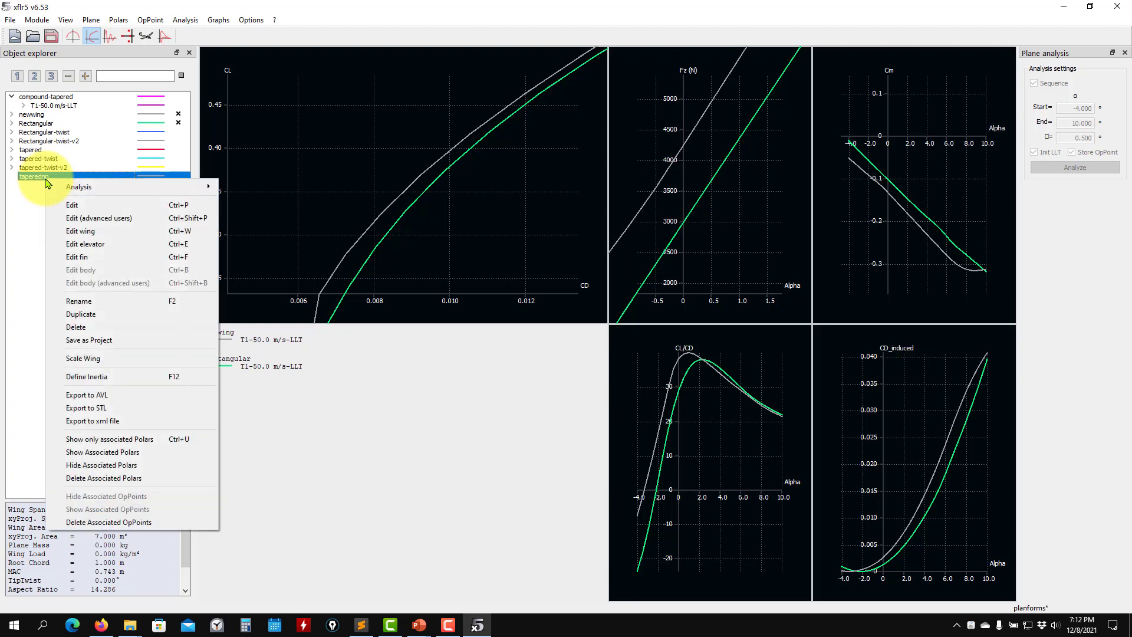
{"action": "left_click", "coordinate": [70, 219]}
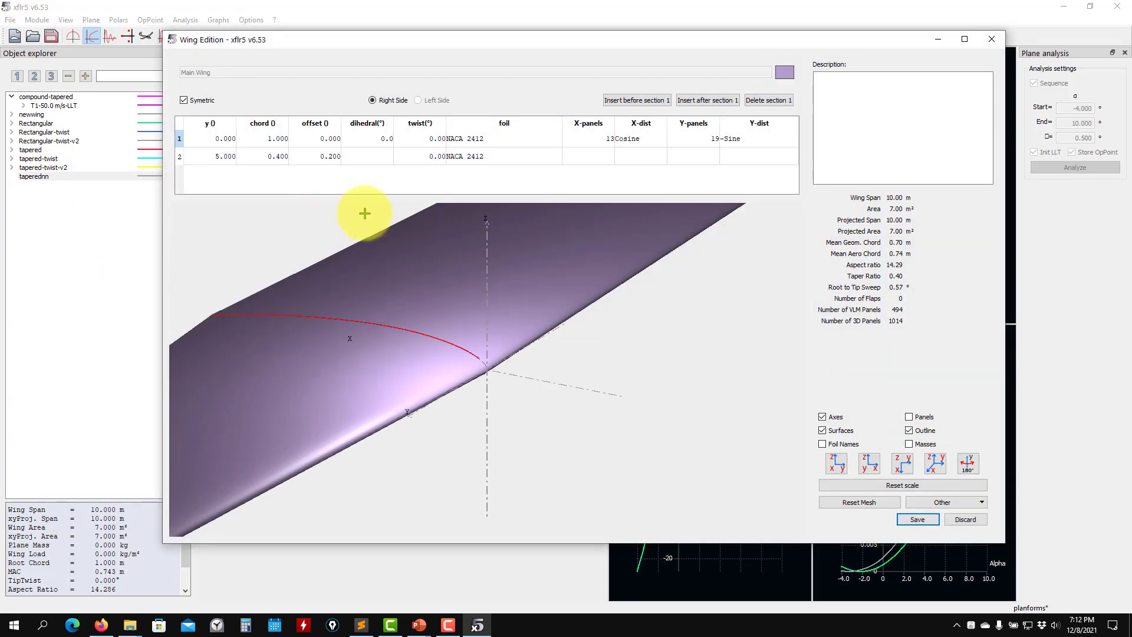
{"action": "double_click", "coordinate": [513, 141]}
{"action": "left_click", "coordinate": [529, 144]}
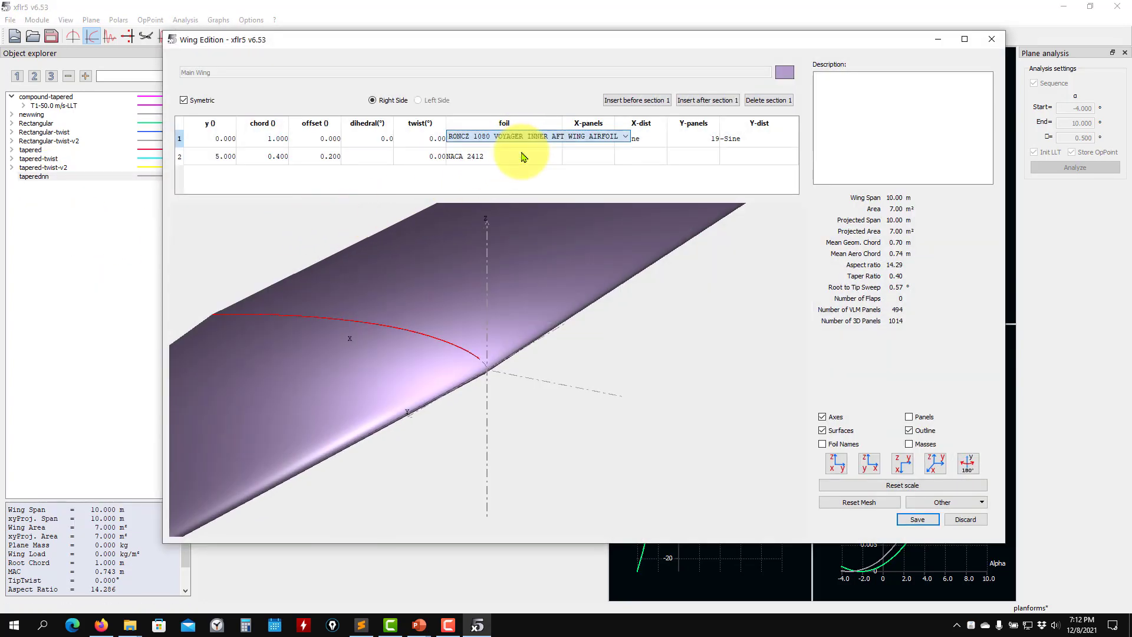
{"action": "left_click", "coordinate": [523, 155]}
{"action": "double_click", "coordinate": [504, 156]}
{"action": "left_click", "coordinate": [515, 158]}
{"action": "left_click", "coordinate": [508, 175]}
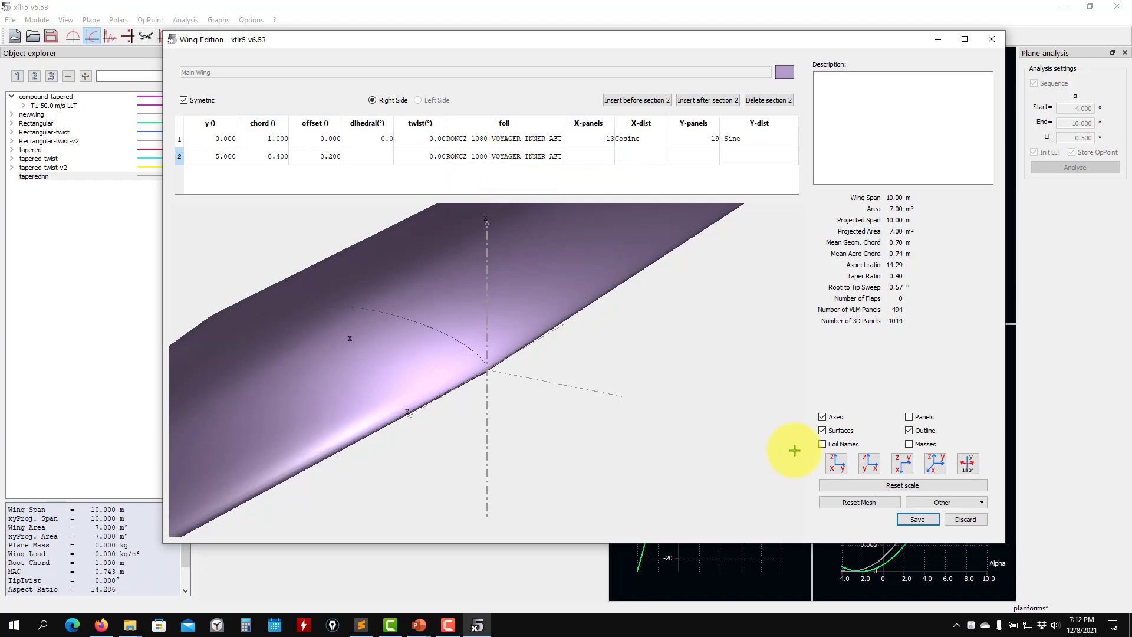
{"action": "left_click", "coordinate": [917, 519]}
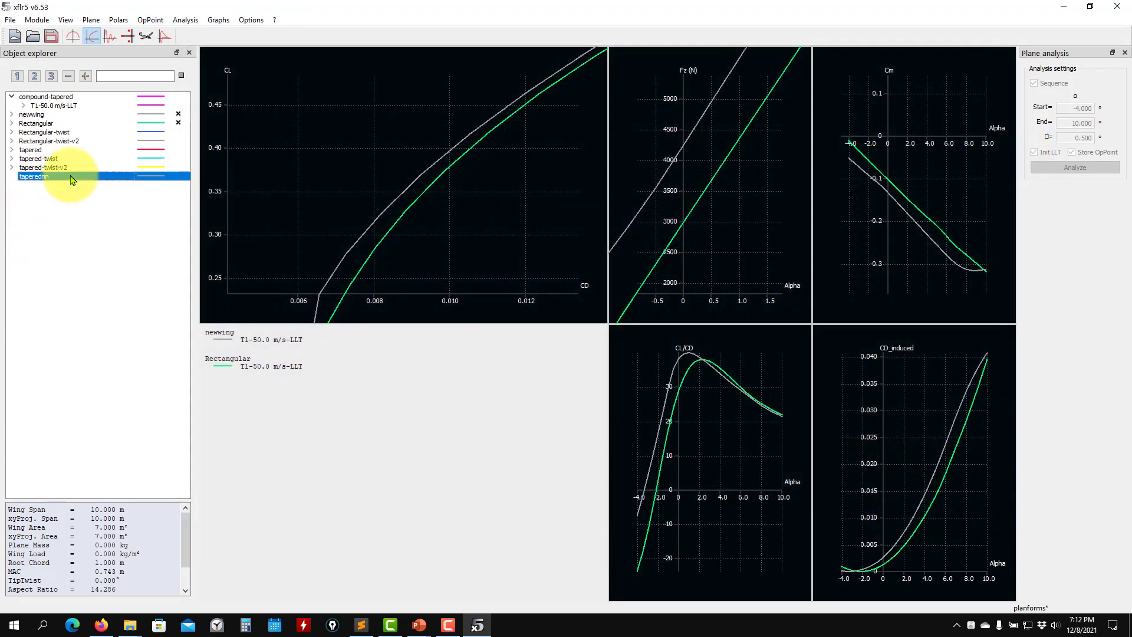
Define a Type 1 fixed-speed LLT analysis at 50 m/s for taperednn and run it from -4 to 10° in 0.5° increments
{"action": "right_click", "coordinate": [72, 179]}
{"action": "mouse_move", "coordinate": [147, 182]}
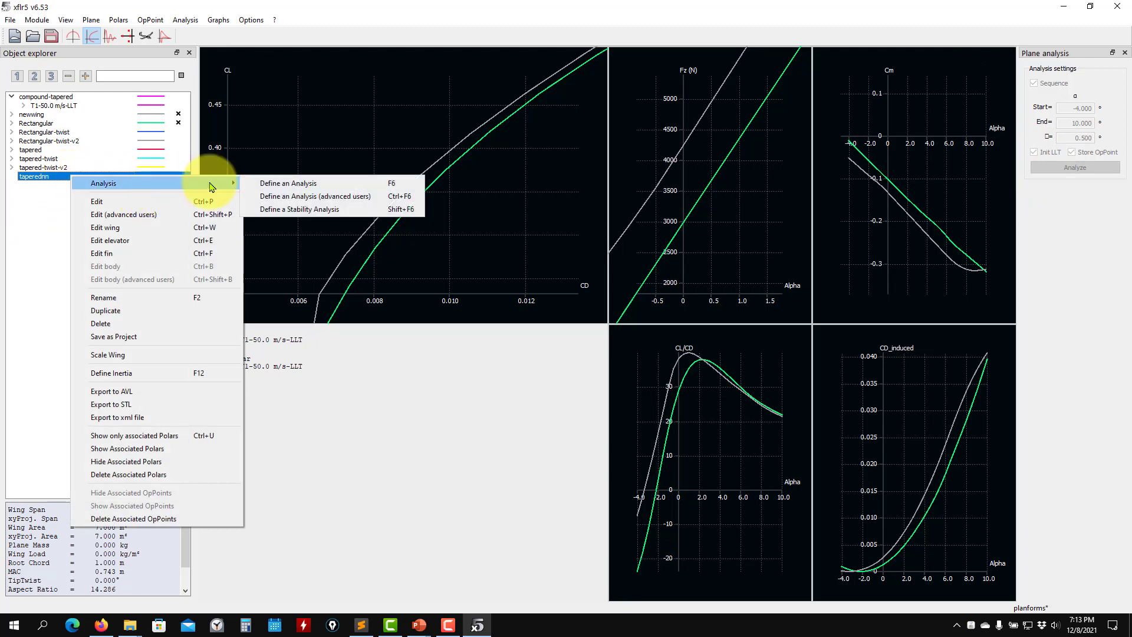
{"action": "left_click", "coordinate": [294, 183]}
{"action": "left_click", "coordinate": [454, 371]}
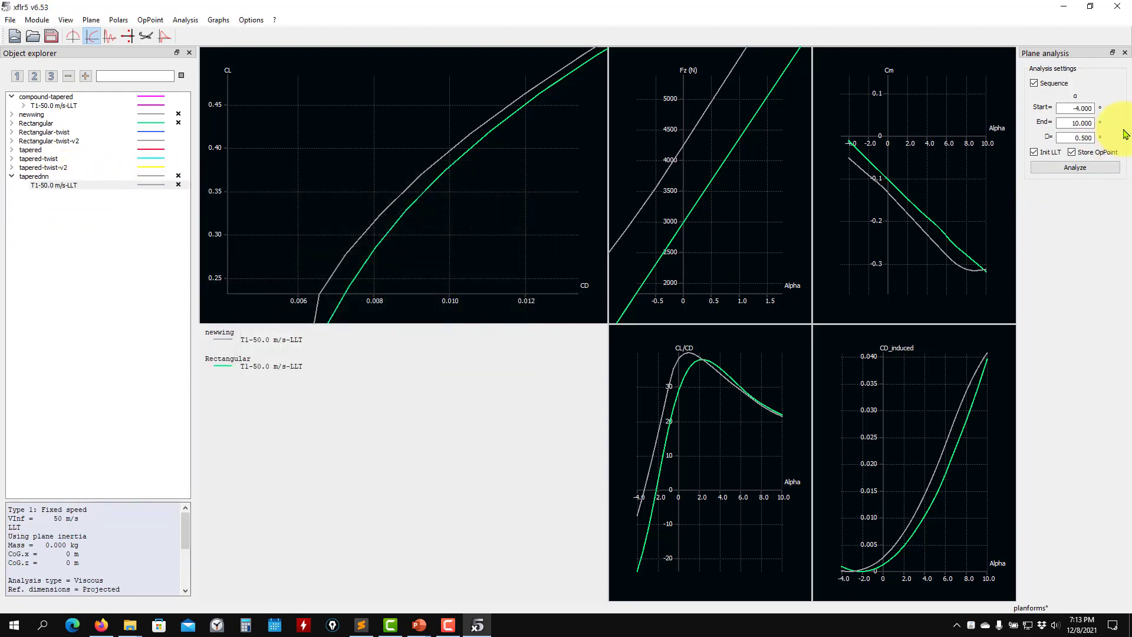
{"action": "left_click", "coordinate": [1082, 170]}
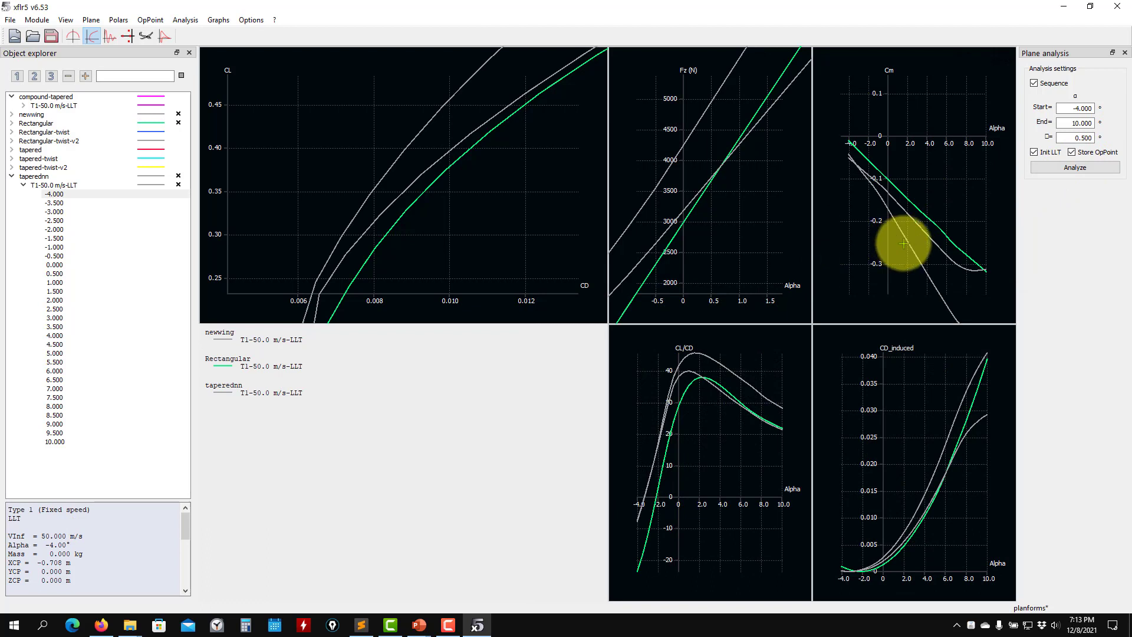
Hide the newwing and Rectangular curves and display only the tapered and taperednn polars
{"action": "scroll", "coordinate": [898, 227], "scroll_direction": "down", "scroll_amount": 1}
{"action": "left_click", "coordinate": [178, 176]}
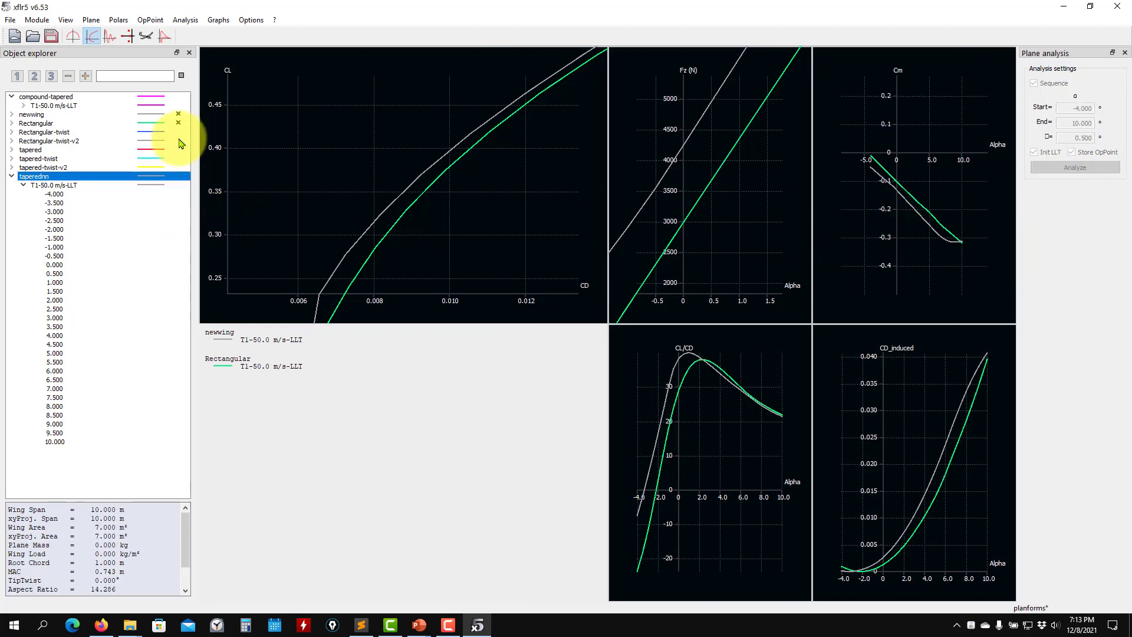
{"action": "left_click", "coordinate": [179, 123]}
{"action": "left_click", "coordinate": [178, 114]}
{"action": "left_click", "coordinate": [26, 177]}
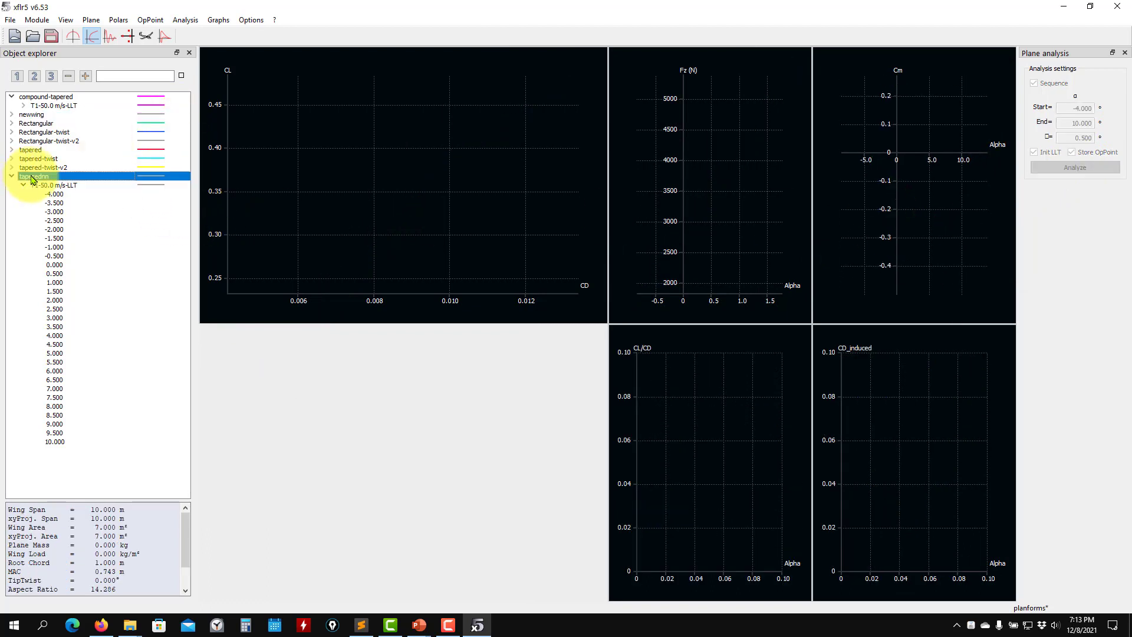
{"action": "left_click", "coordinate": [42, 150]}
{"action": "left_click", "coordinate": [179, 150]}
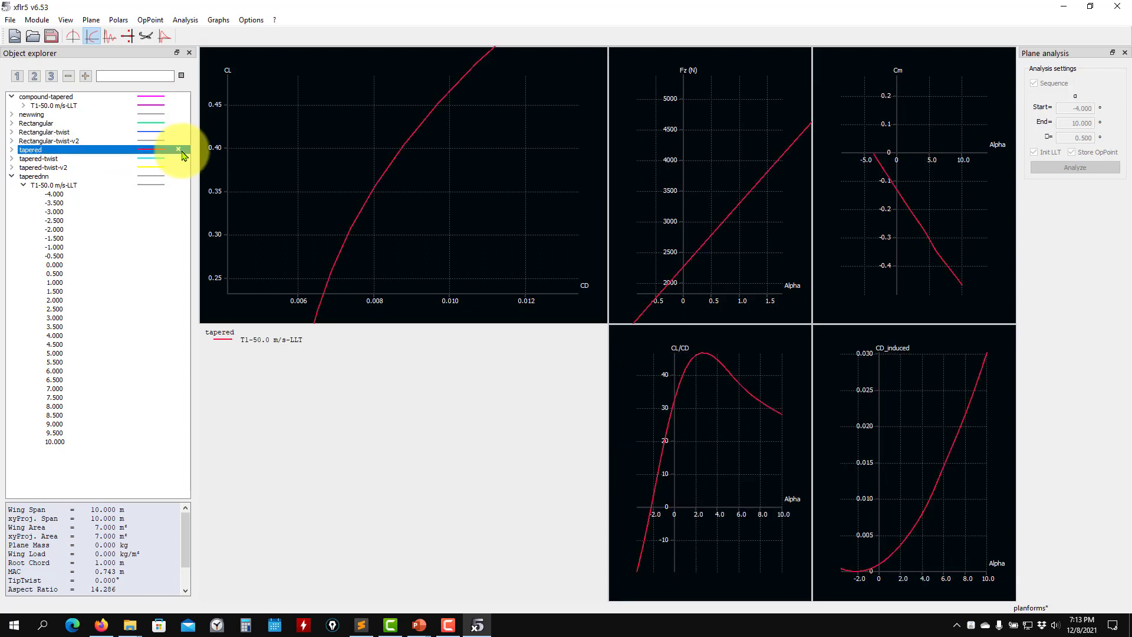
{"action": "left_click", "coordinate": [180, 185]}
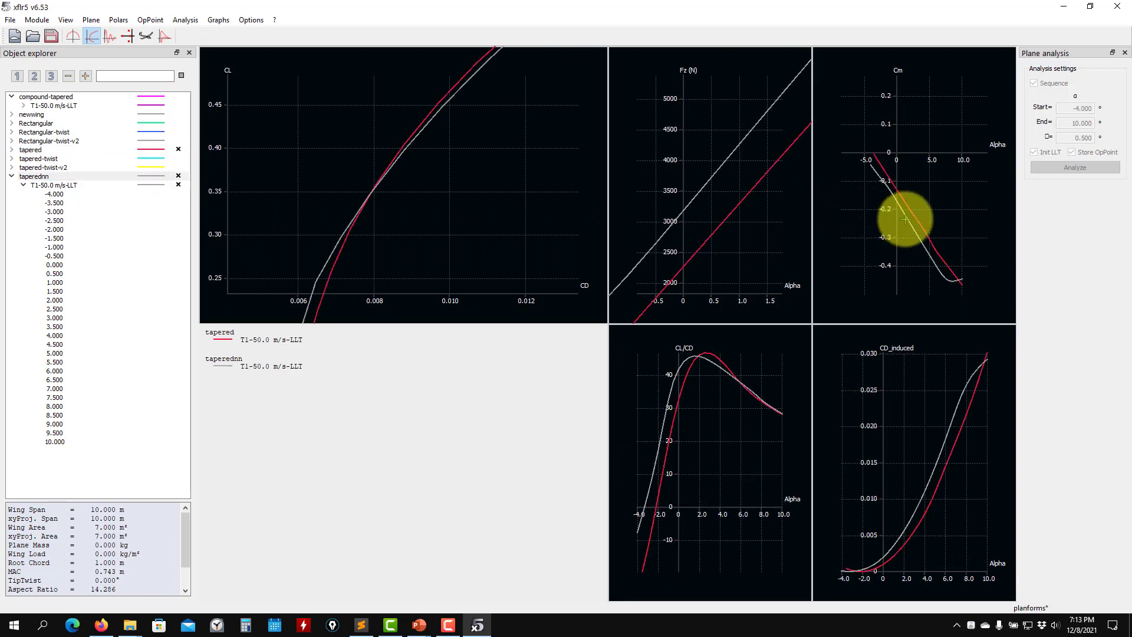
Examine the Cm curves of tapered and taperednn near their negative-alpha ends
{"action": "scroll", "coordinate": [902, 198], "scroll_direction": "up", "scroll_amount": 3}
{"action": "left_click_drag", "start_coordinate": [901, 198], "coordinate": [902, 248]}
{"action": "scroll", "coordinate": [874, 217], "scroll_direction": "up", "scroll_amount": 11}
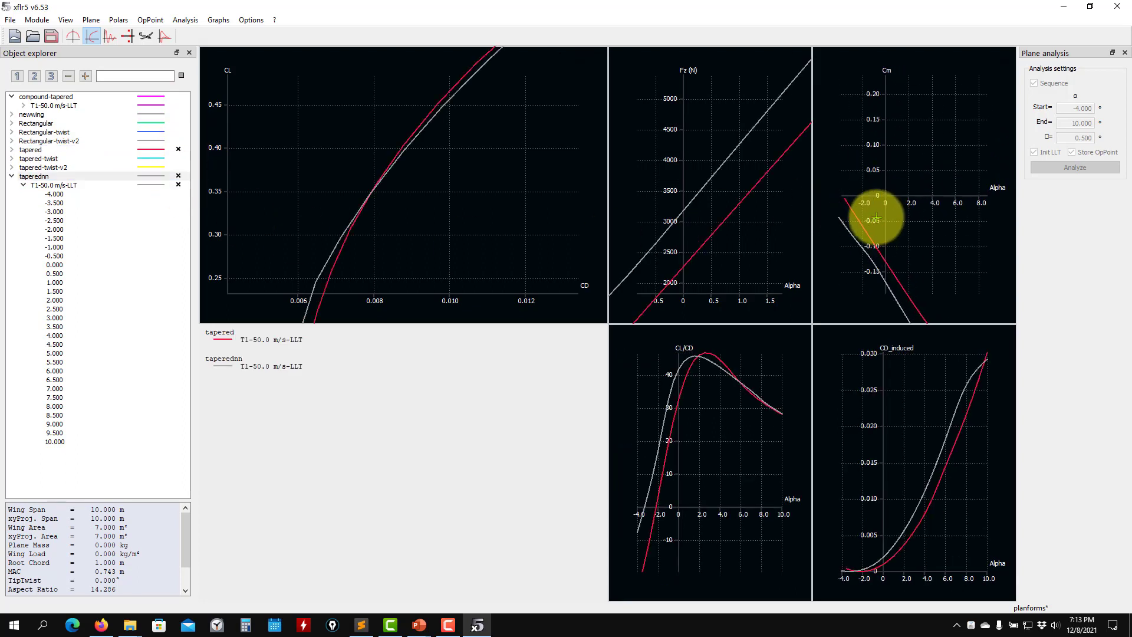
{"action": "left_click_drag", "start_coordinate": [878, 211], "coordinate": [945, 169]}
{"action": "scroll", "coordinate": [889, 193], "scroll_direction": "up", "scroll_amount": 7}
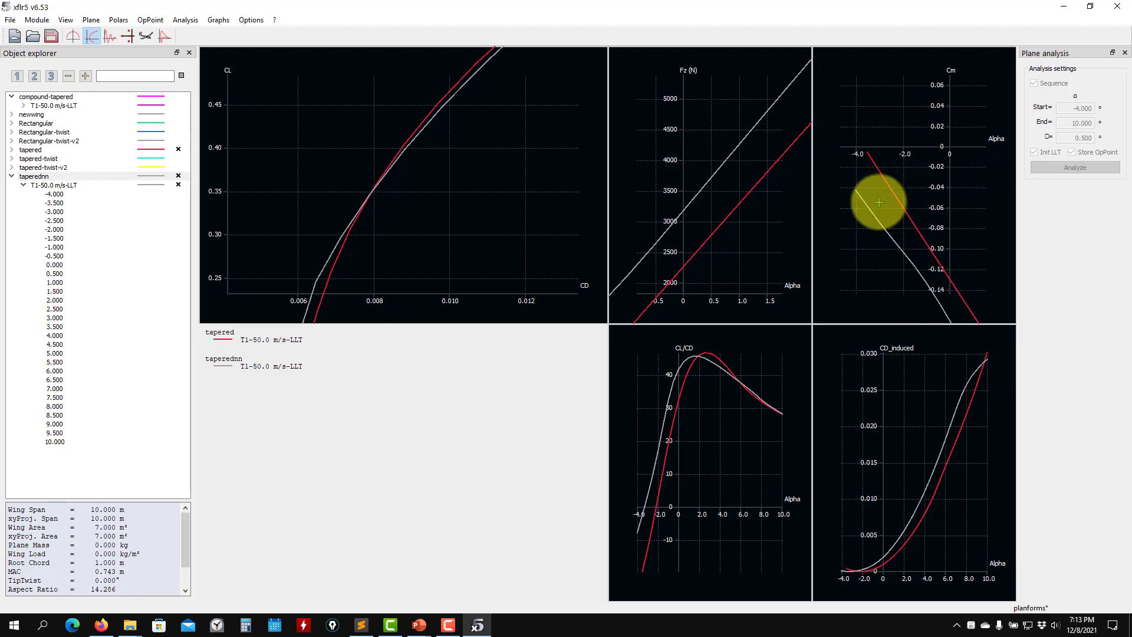
{"action": "left_click_drag", "start_coordinate": [877, 202], "coordinate": [926, 186]}
{"action": "scroll", "coordinate": [911, 182], "scroll_direction": "up", "scroll_amount": 6}
{"action": "scroll", "coordinate": [902, 180], "scroll_direction": "down", "scroll_amount": 5}
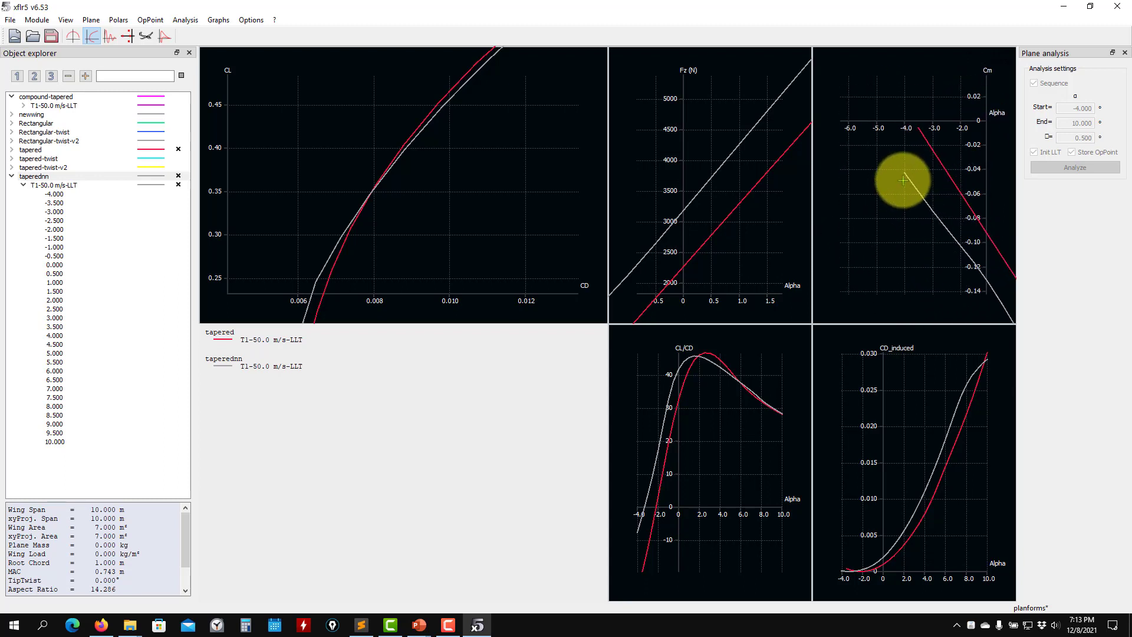
Compare the tapered and taperednn curves across the CL-CD, Fz, Cm, CL/CD and induced drag graphs
{"action": "scroll", "coordinate": [906, 186], "scroll_direction": "down", "scroll_amount": 3}
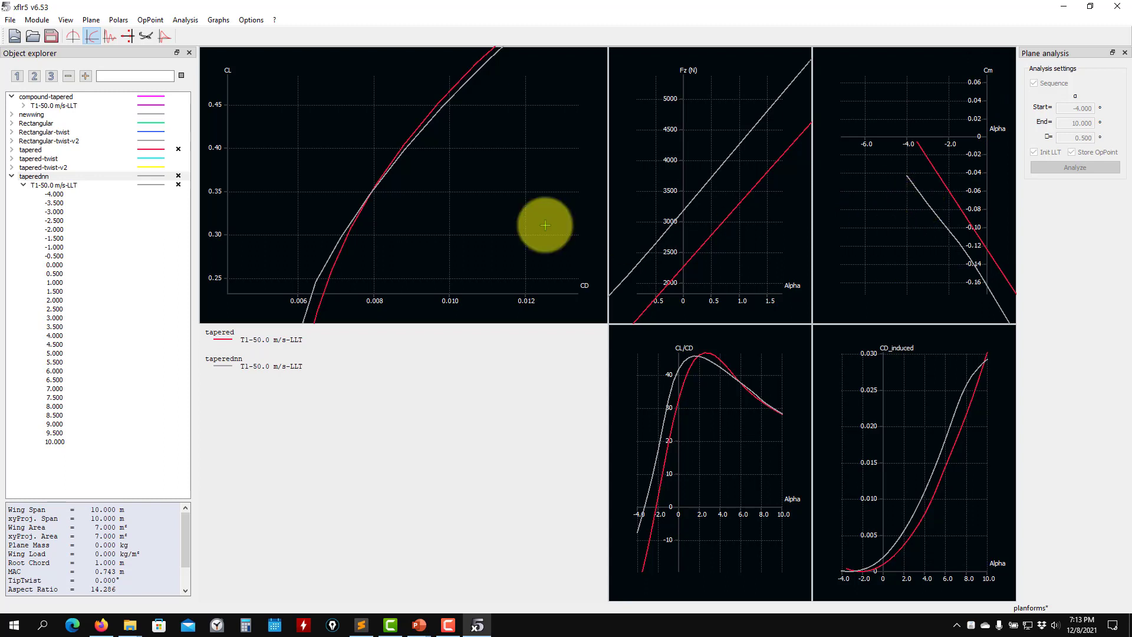
{"action": "left_click_drag", "start_coordinate": [453, 239], "coordinate": [437, 228]}
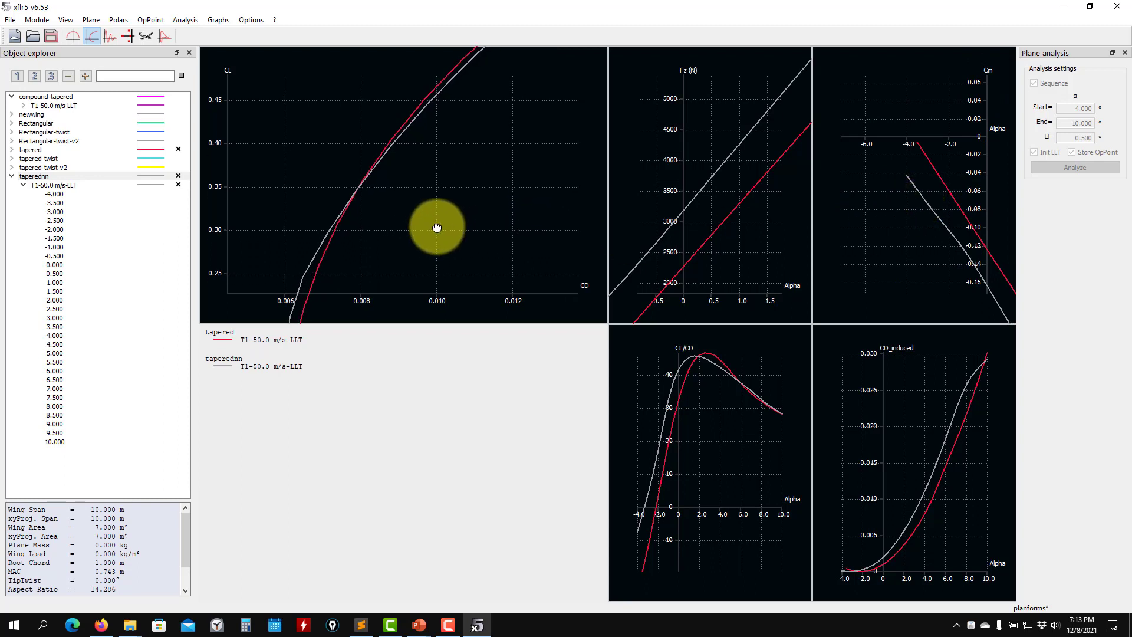
{"action": "scroll", "coordinate": [710, 253], "scroll_direction": "down", "scroll_amount": 3}
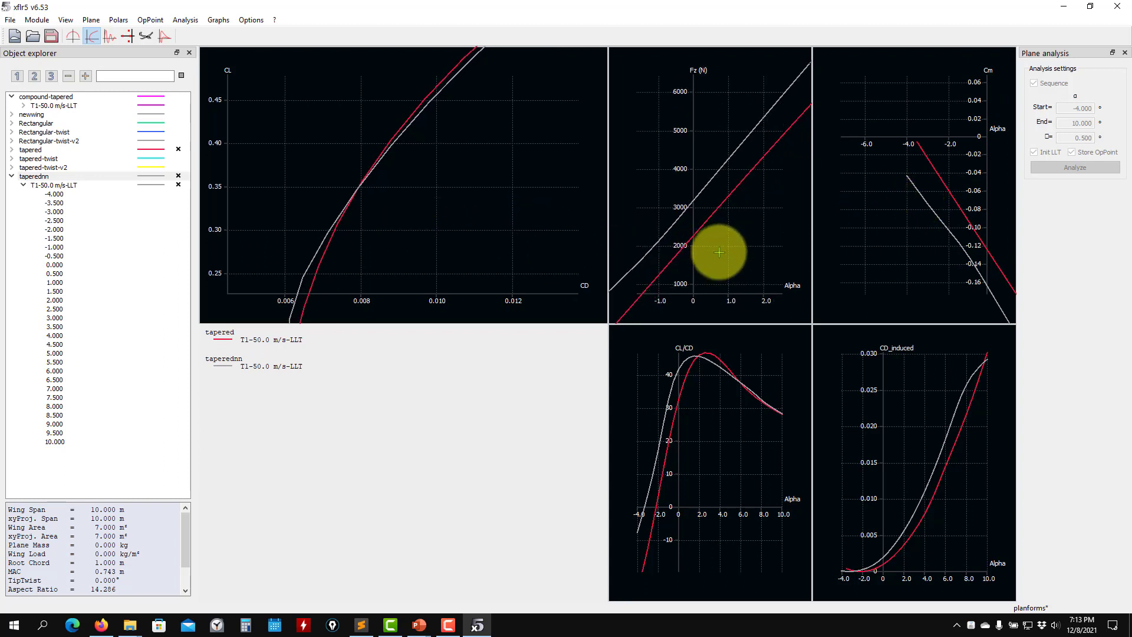
{"action": "scroll", "coordinate": [483, 186], "scroll_direction": "down", "scroll_amount": 5}
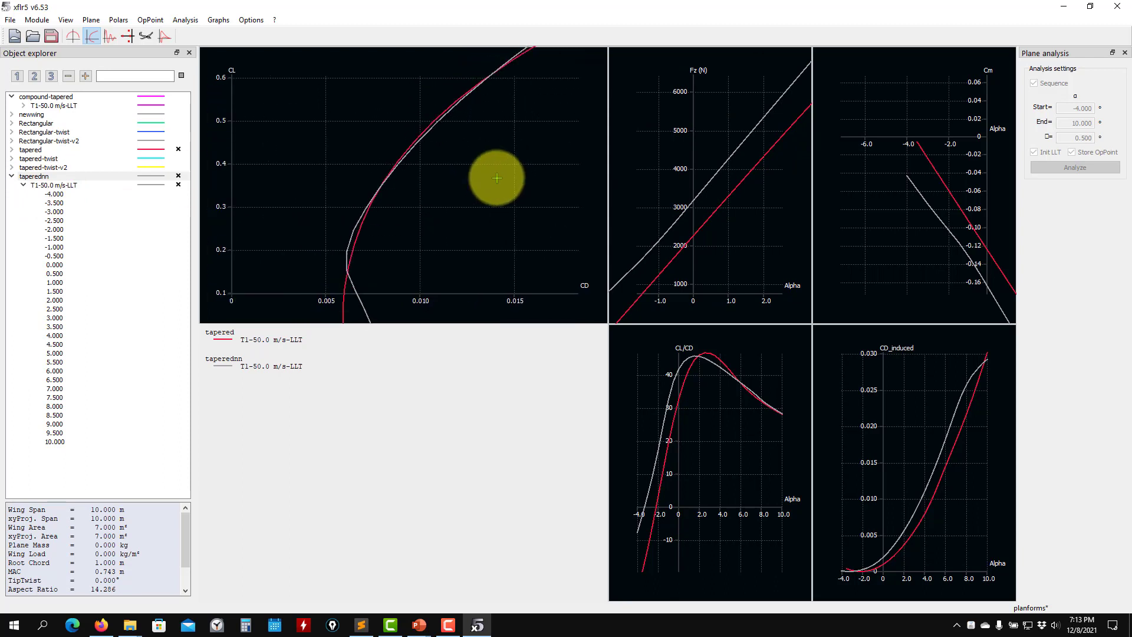
{"action": "scroll", "coordinate": [482, 186], "scroll_direction": "down", "scroll_amount": 2}
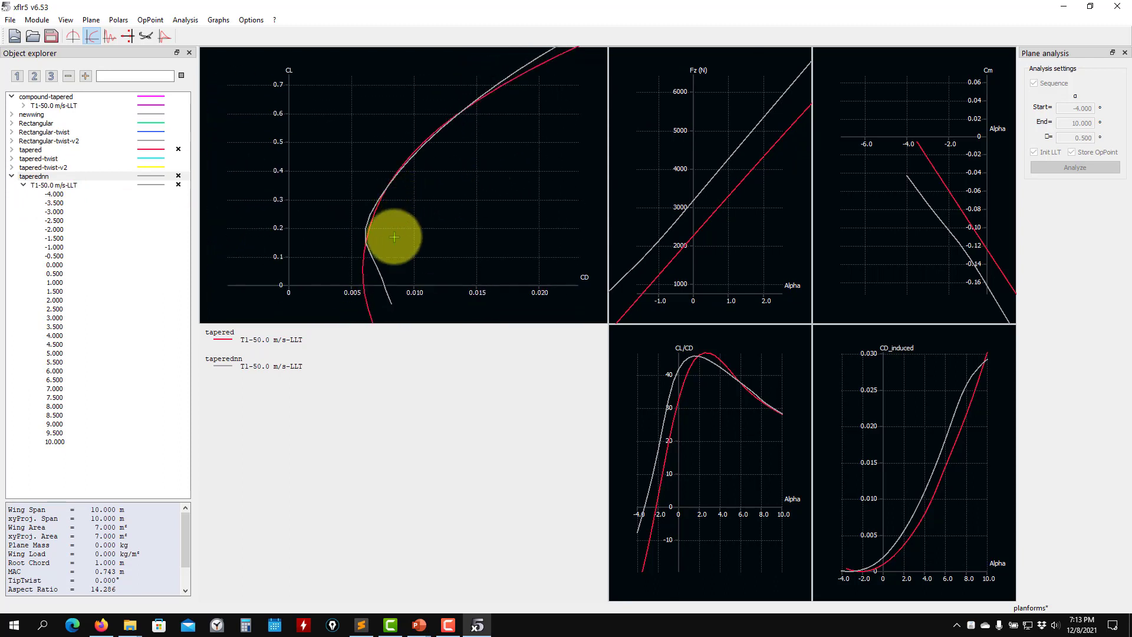
{"action": "left_click_drag", "start_coordinate": [391, 240], "coordinate": [366, 216]}
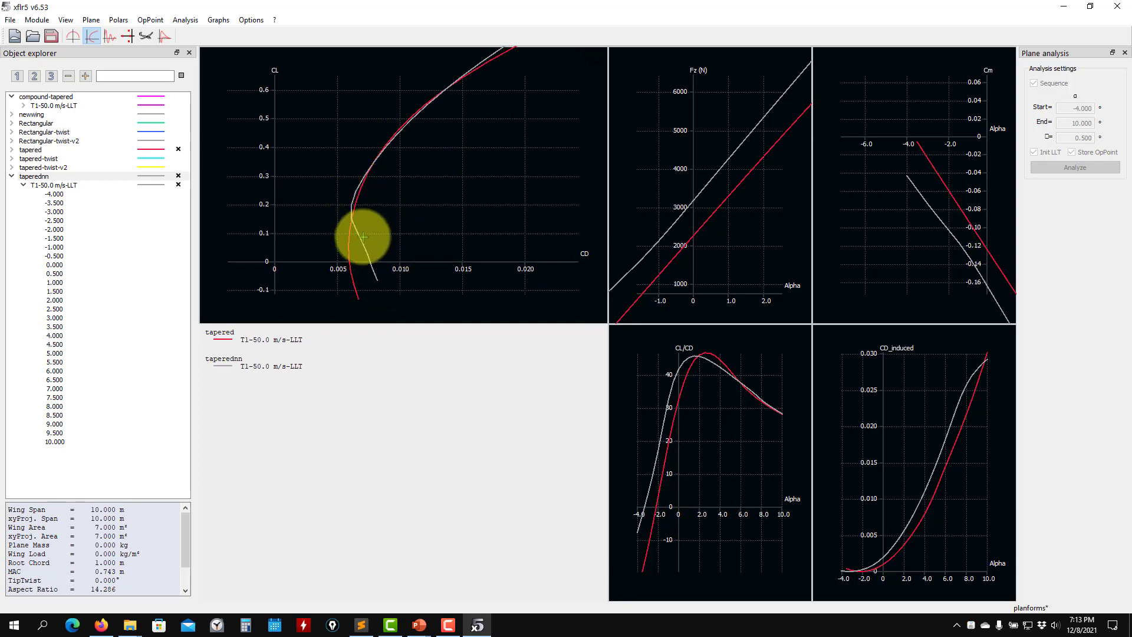
{"action": "scroll", "coordinate": [416, 201], "scroll_direction": "up", "scroll_amount": 3}
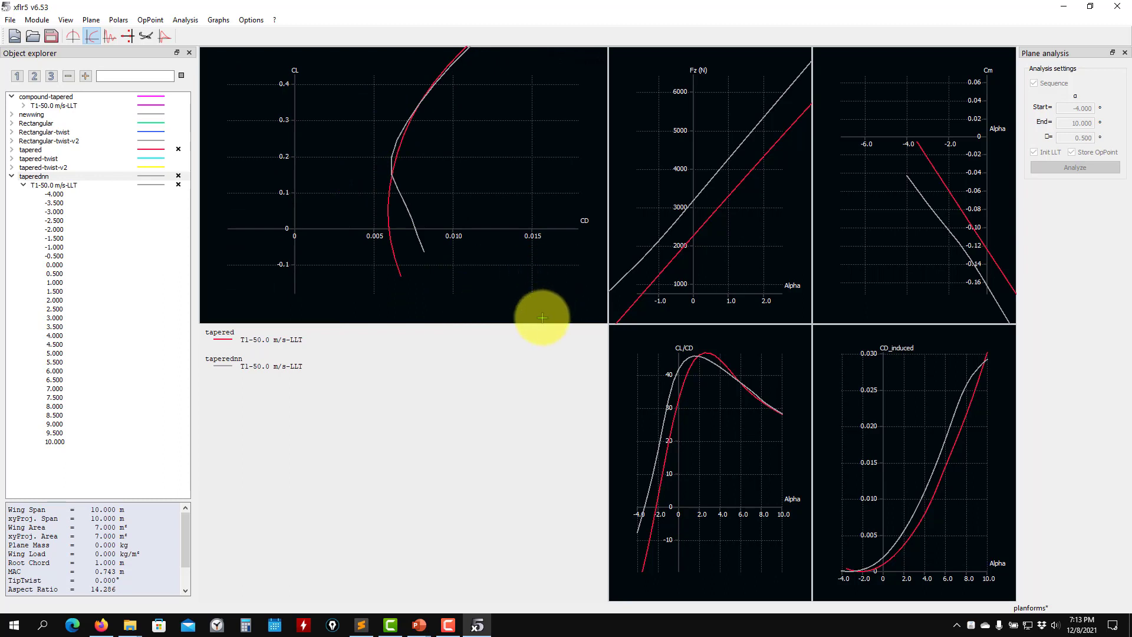
{"action": "scroll", "coordinate": [437, 248], "scroll_direction": "down", "scroll_amount": 2}
{"action": "scroll", "coordinate": [690, 404], "scroll_direction": "up", "scroll_amount": 2}
{"action": "scroll", "coordinate": [905, 450], "scroll_direction": "up", "scroll_amount": 2}
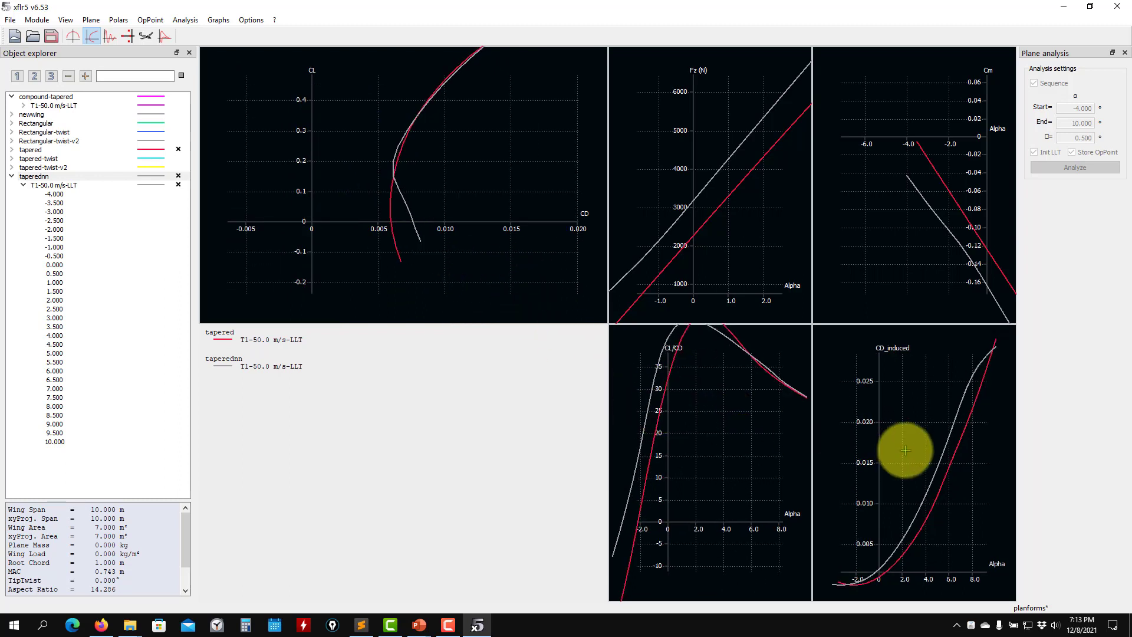
{"action": "left_click_drag", "start_coordinate": [917, 456], "coordinate": [921, 415]}
{"action": "left_click_drag", "start_coordinate": [711, 433], "coordinate": [708, 464]}
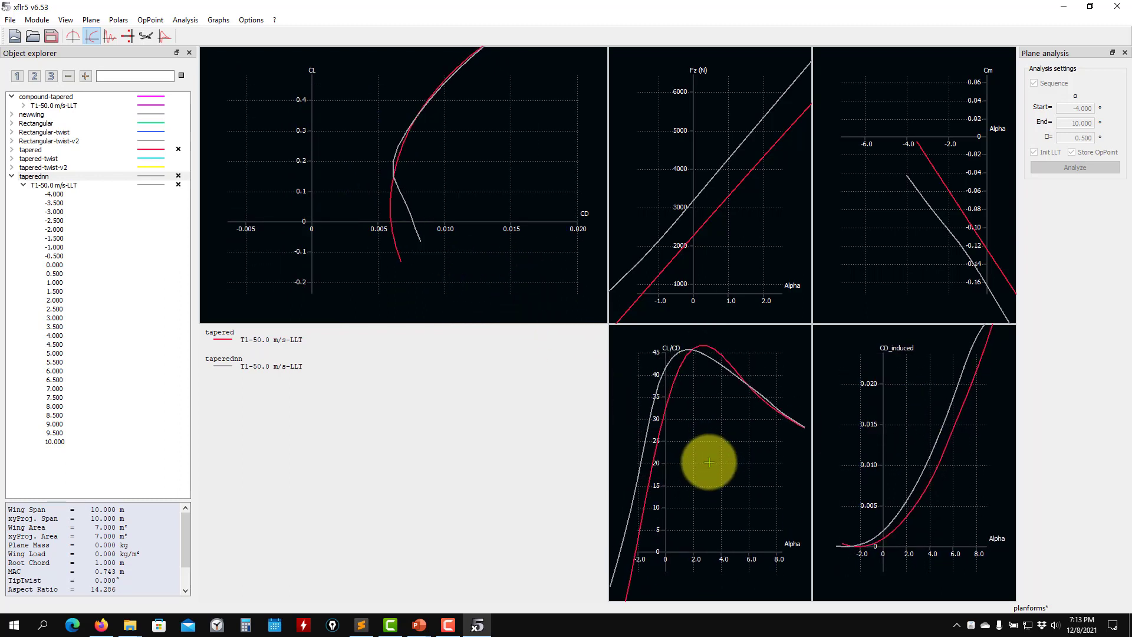
Show taperednn in 3D at the 1.000° LLT operating point with lift and moment displayed, without drag, transition or downwash
{"action": "left_click", "coordinate": [145, 38]}
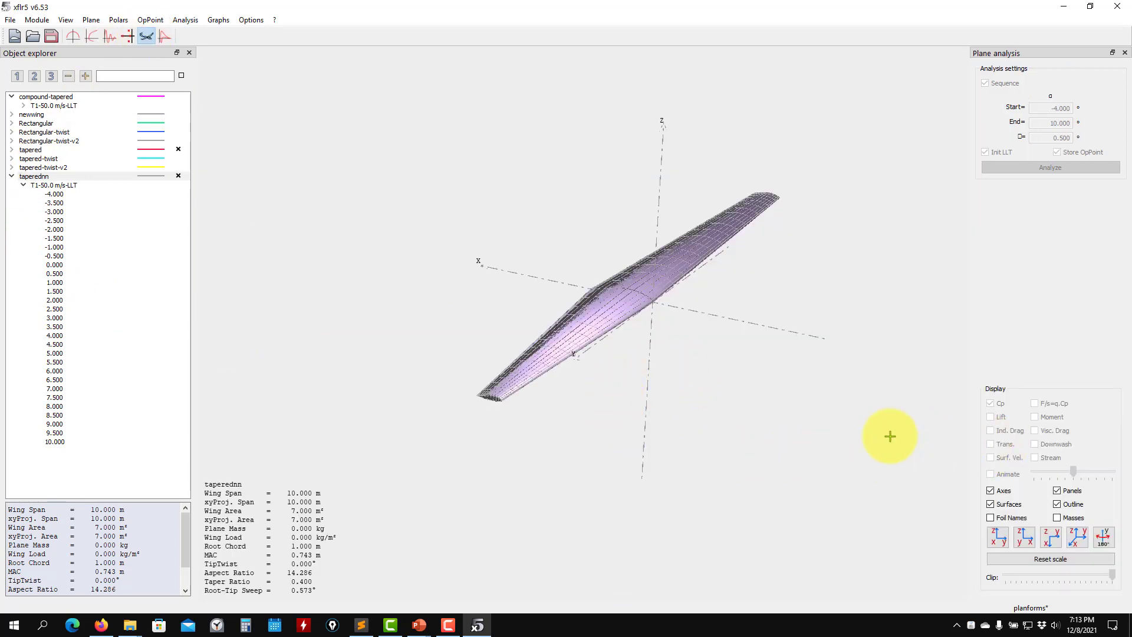
{"action": "left_click", "coordinate": [55, 283]}
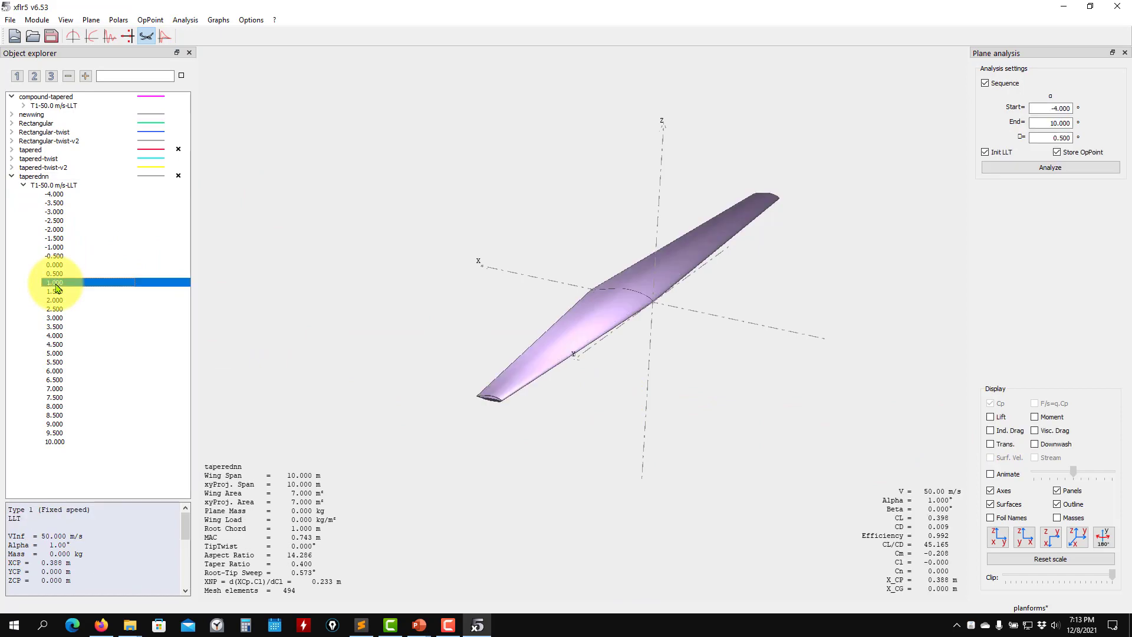
{"action": "left_click", "coordinate": [1035, 431]}
{"action": "left_click", "coordinate": [1002, 445]}
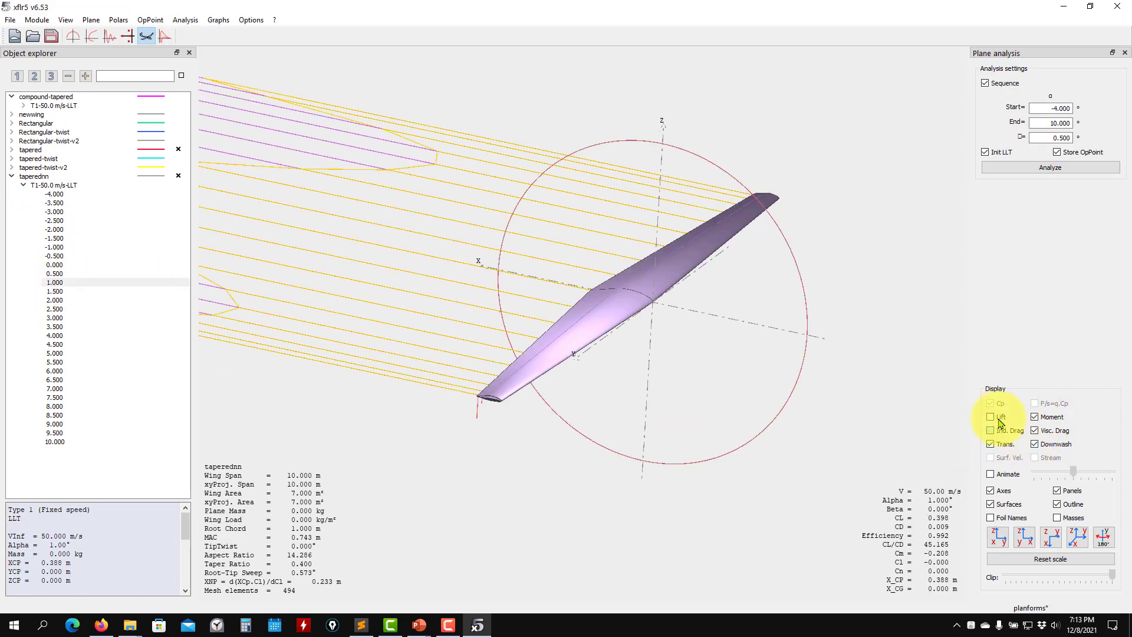
{"action": "left_click_drag", "start_coordinate": [837, 418], "coordinate": [813, 377]}
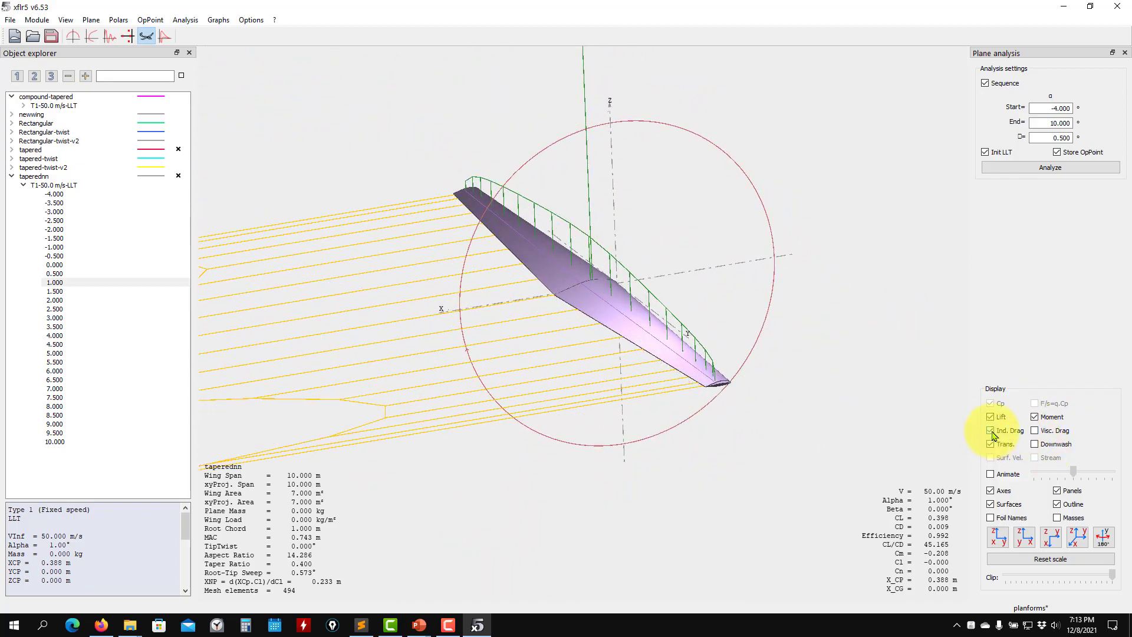
{"action": "left_click", "coordinate": [994, 435]}
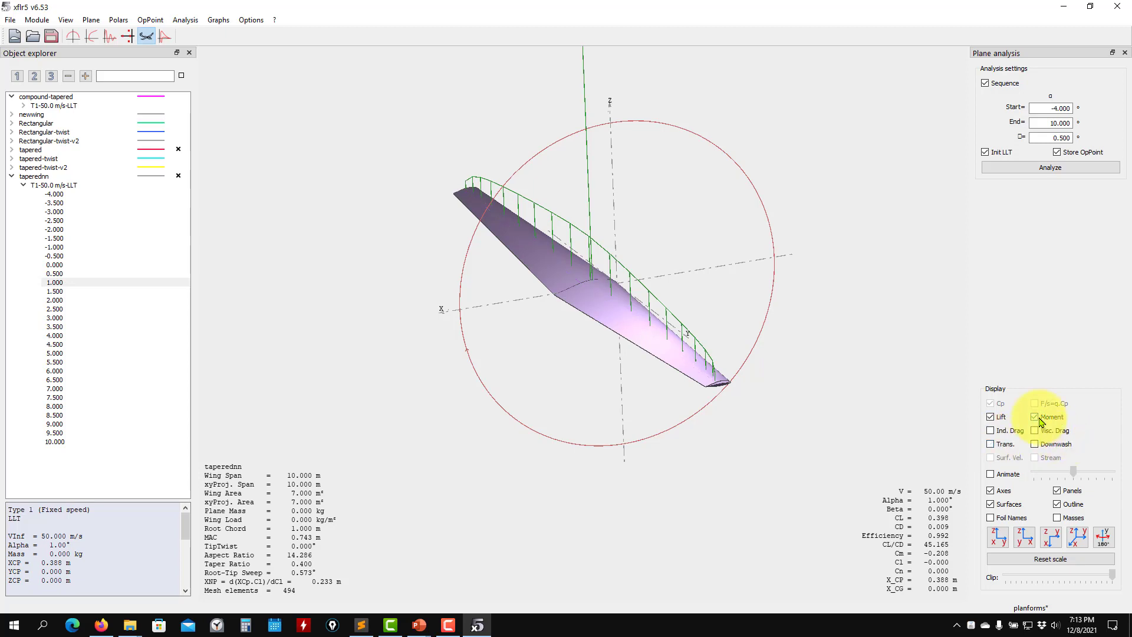
Define a Type 1 fixed-speed analysis at 50 m/s for taperednn using the inviscid Horseshoe vortex (VLM1) method
{"action": "left_click", "coordinate": [11, 177]}
{"action": "left_click", "coordinate": [25, 177]}
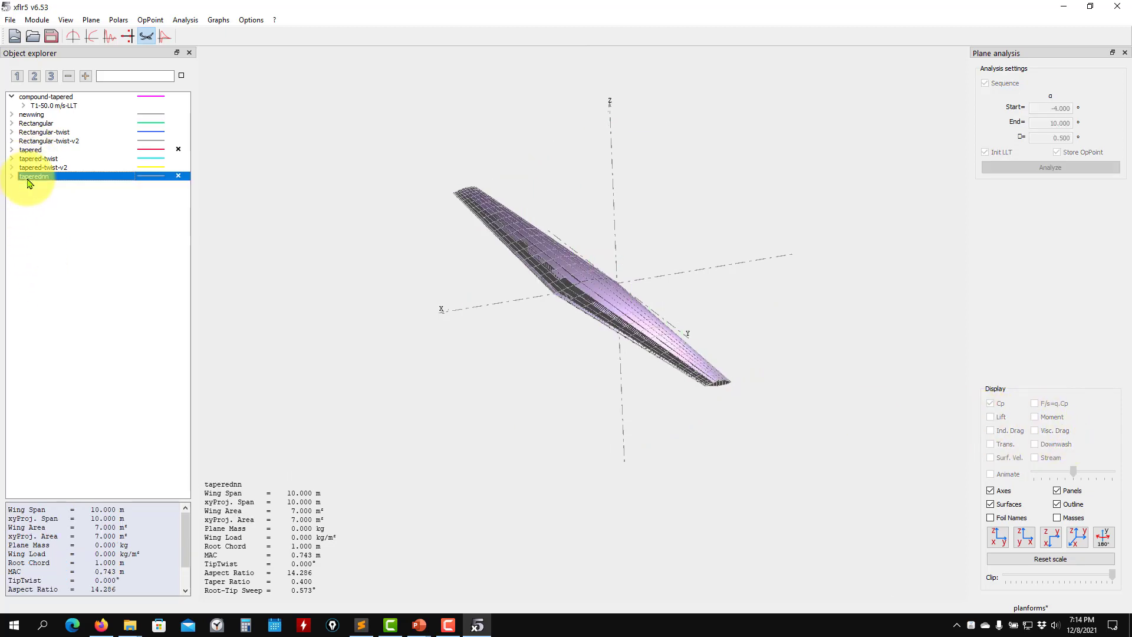
{"action": "left_click", "coordinate": [185, 20]}
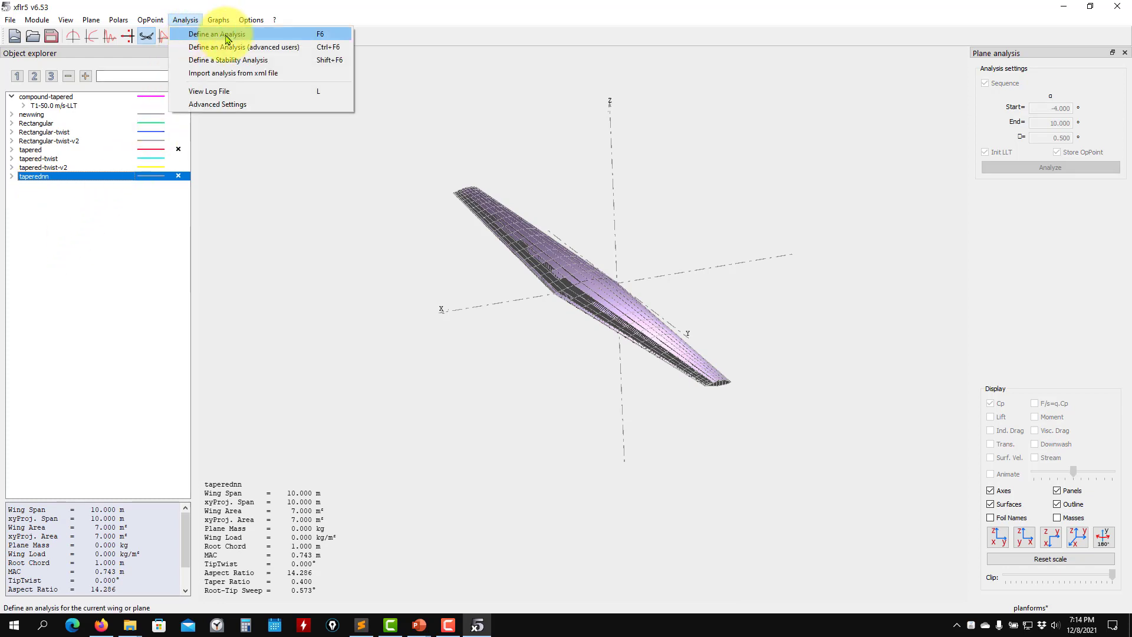
{"action": "left_click", "coordinate": [195, 36]}
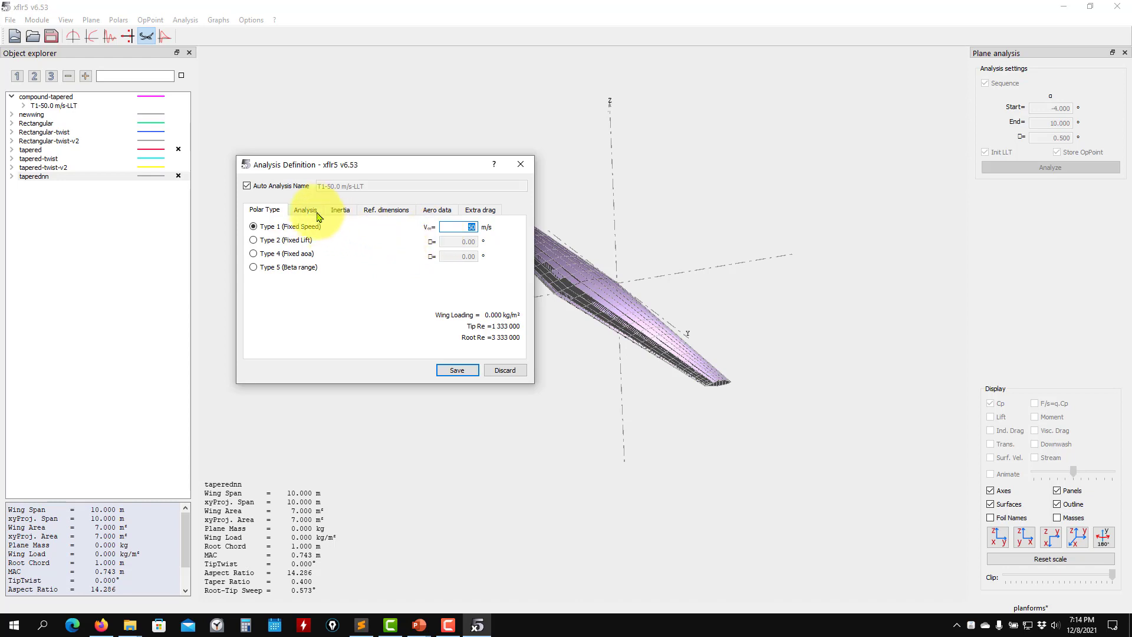
{"action": "left_click", "coordinate": [247, 186]}
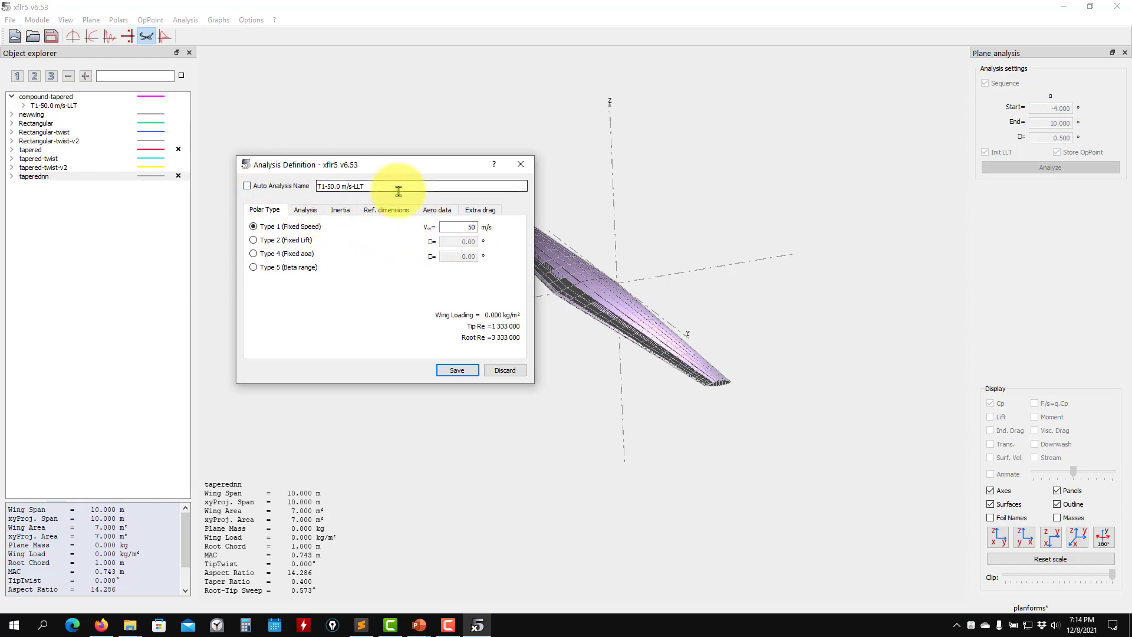
{"action": "left_click", "coordinate": [266, 188]}
{"action": "left_click", "coordinate": [305, 209]}
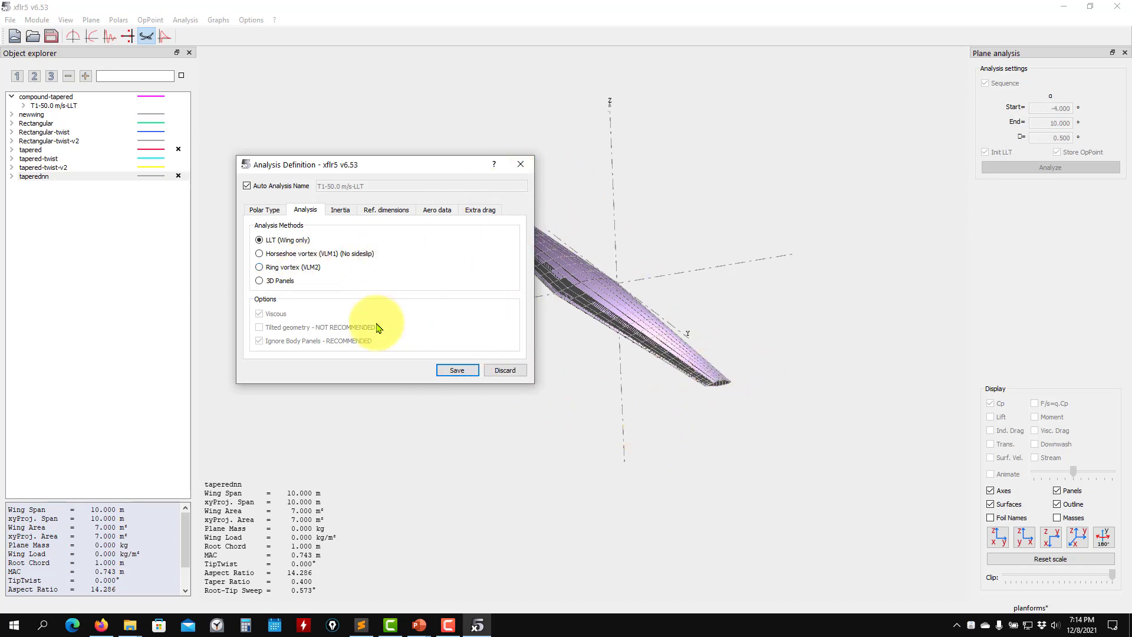
{"action": "left_click", "coordinate": [272, 254]}
{"action": "left_click_drag", "start_coordinate": [422, 165], "coordinate": [334, 185]}
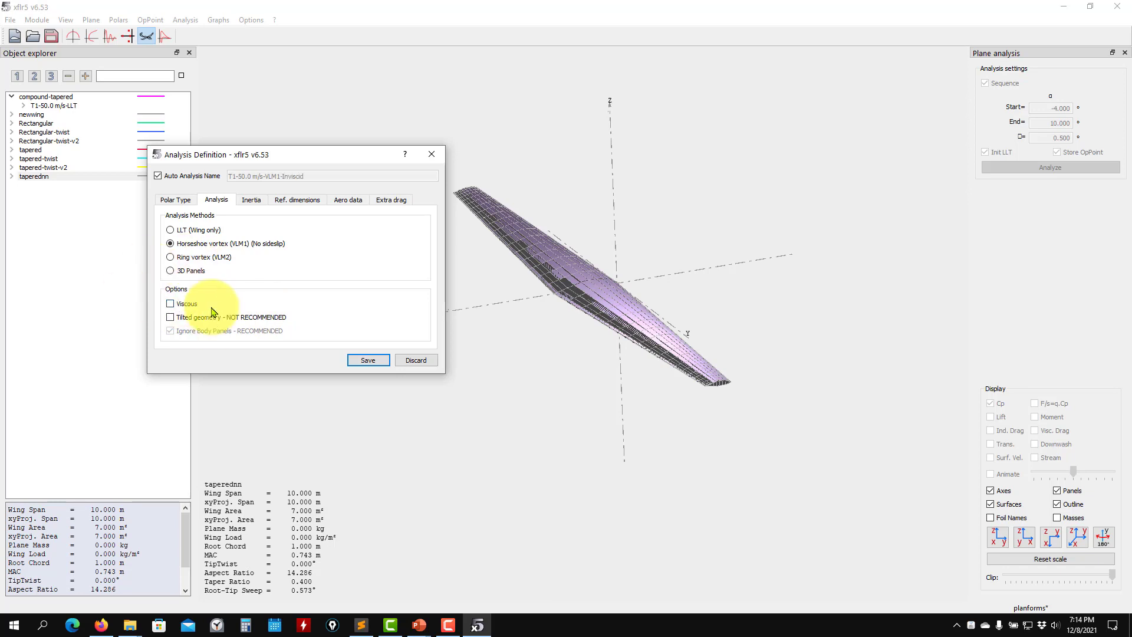
{"action": "left_click", "coordinate": [366, 361]}
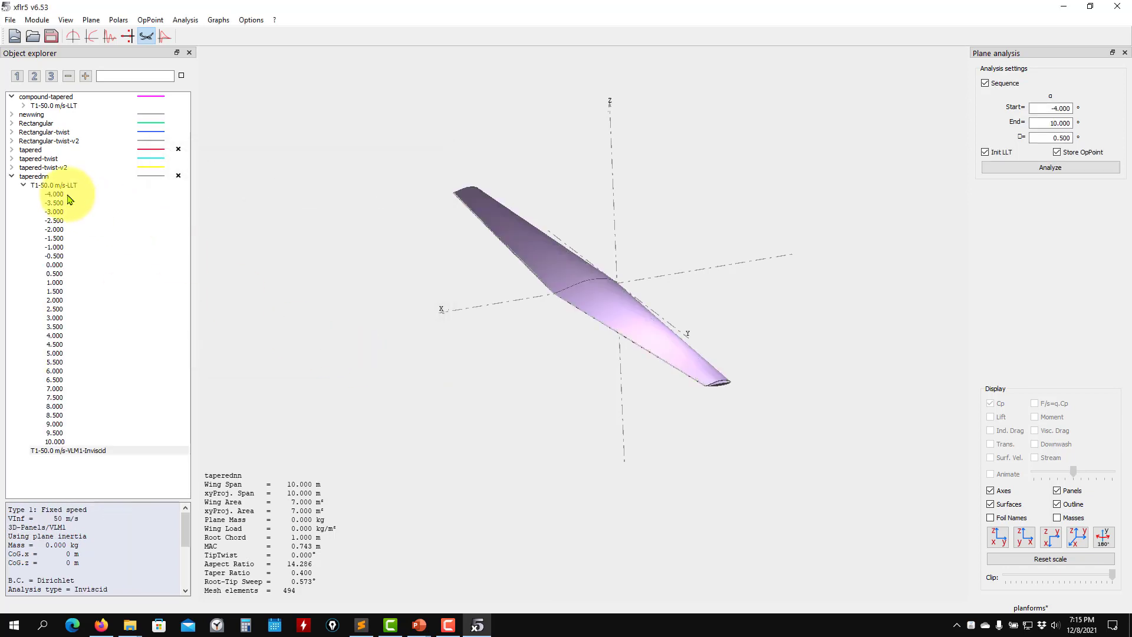
Hide the axes and surfaces in the 3D view and examine the panel mesh of taperednn up close
{"action": "left_click", "coordinate": [80, 451]}
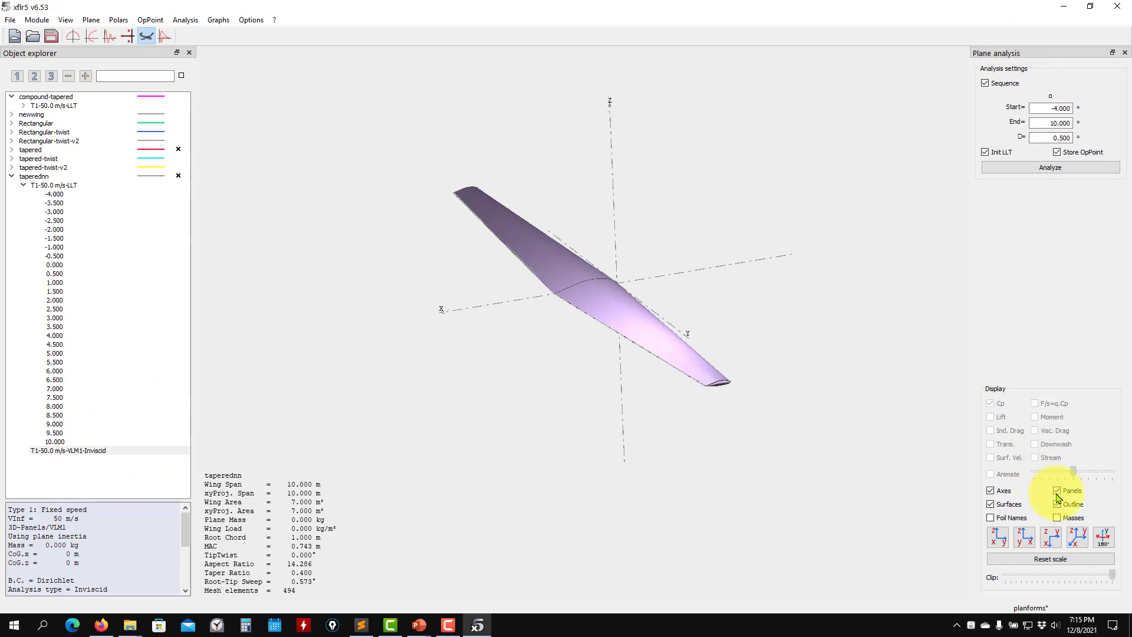
{"action": "left_click", "coordinate": [1006, 504]}
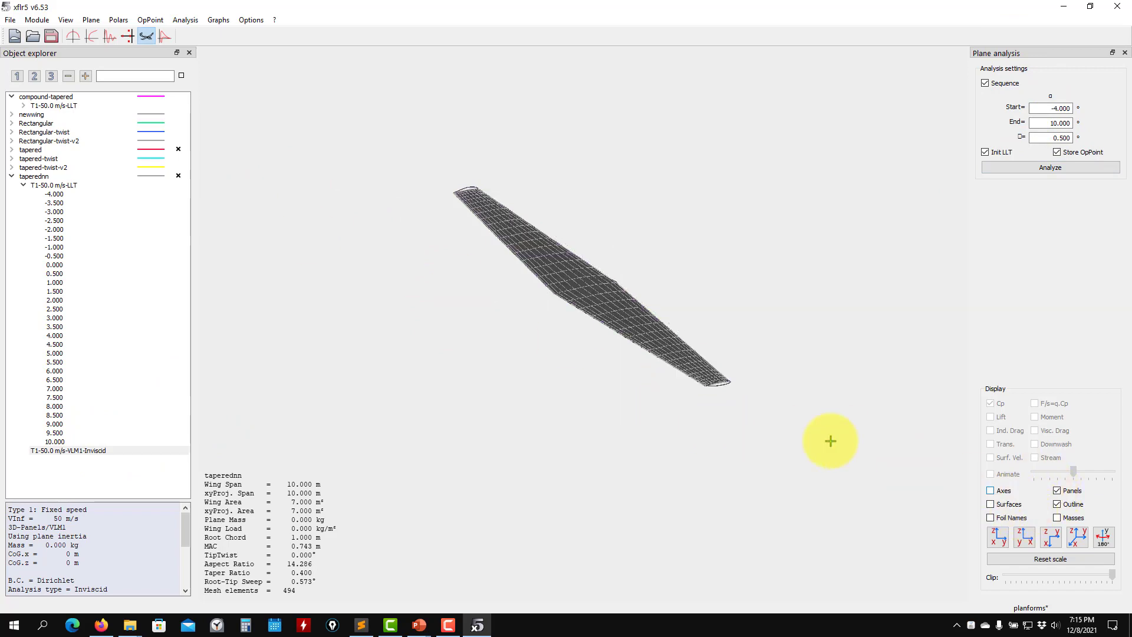
{"action": "scroll", "coordinate": [715, 397], "scroll_direction": "up", "scroll_amount": 10}
{"action": "left_click_drag", "start_coordinate": [715, 379], "coordinate": [608, 317]}
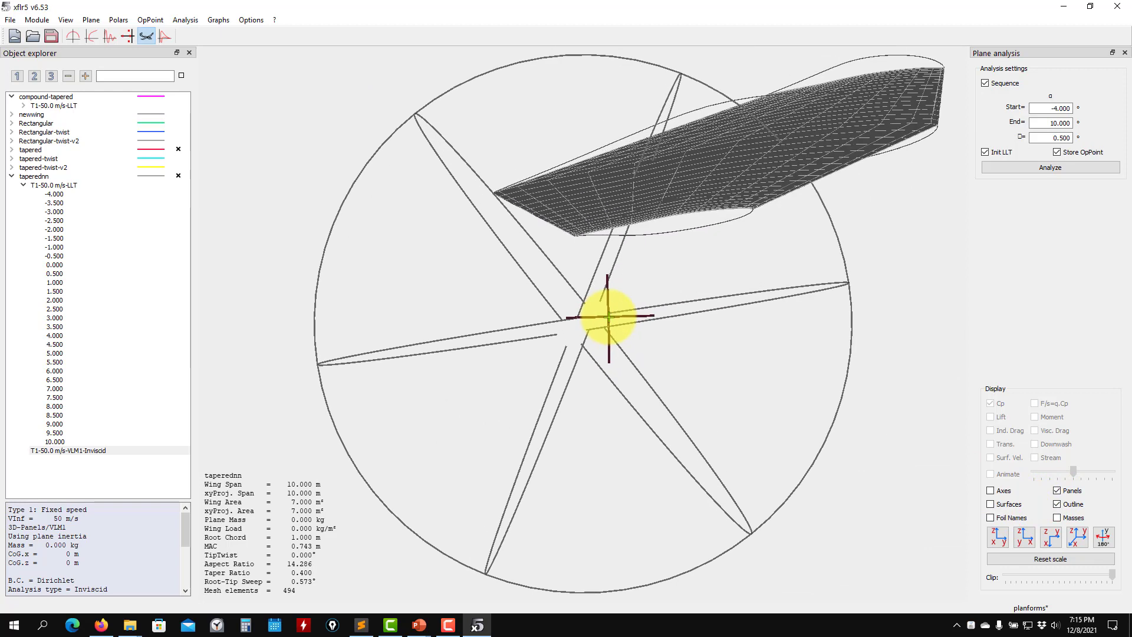
{"action": "scroll", "coordinate": [717, 257], "scroll_direction": "up", "scroll_amount": 3}
{"action": "left_click_drag", "start_coordinate": [756, 206], "coordinate": [826, 179]}
{"action": "mouse_move", "coordinate": [854, 137]}
{"action": "left_mouse_down"}
{"action": "mouse_move", "coordinate": [823, 147]}
{"action": "mouse_move", "coordinate": [851, 147]}
{"action": "left_mouse_up"}
{"action": "left_click_drag", "start_coordinate": [815, 181], "coordinate": [639, 235]}
{"action": "scroll", "coordinate": [802, 218], "scroll_direction": "up", "scroll_amount": 4}
{"action": "scroll", "coordinate": [639, 235], "scroll_direction": "up", "scroll_amount": 4}
{"action": "scroll", "coordinate": [711, 241], "scroll_direction": "down", "scroll_amount": 3}
{"action": "scroll", "coordinate": [711, 240], "scroll_direction": "down", "scroll_amount": 6}
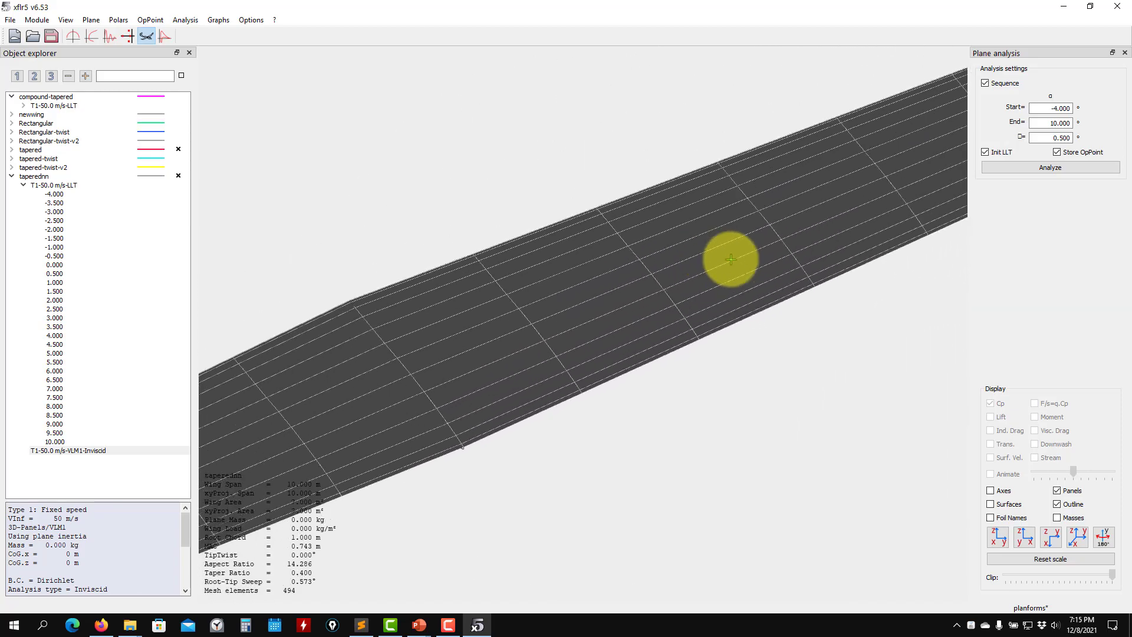
Run the VLM1 inviscid analysis of taperednn from -4 to 10° in 0.5° increments and display its polar graphs
{"action": "left_click", "coordinate": [1031, 172]}
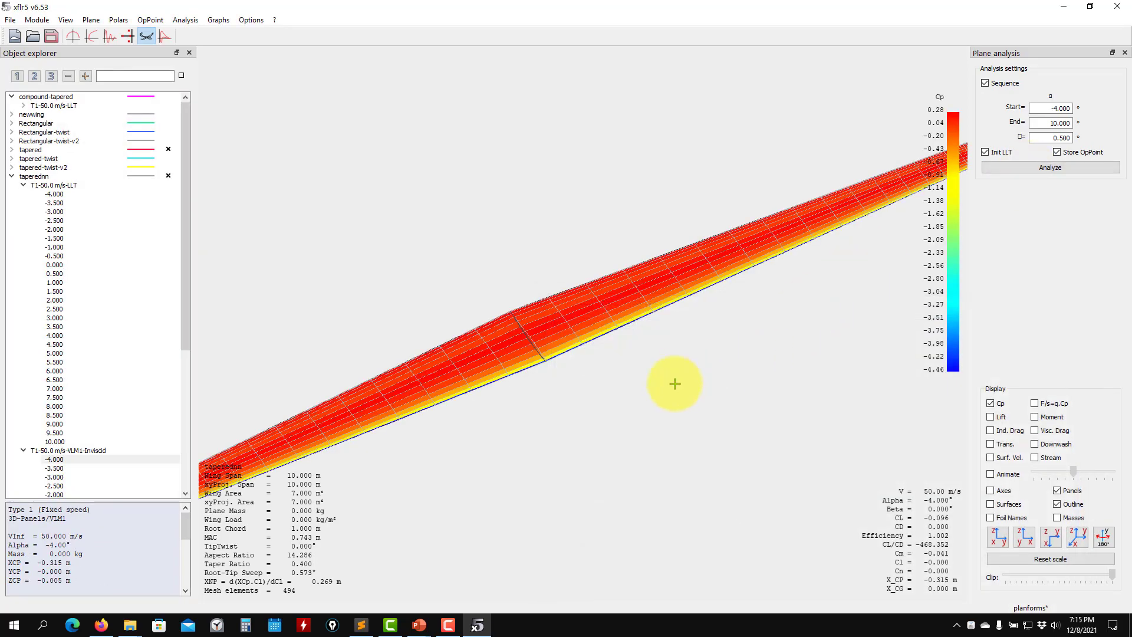
{"action": "left_click_drag", "start_coordinate": [670, 381], "coordinate": [631, 507]}
{"action": "left_click", "coordinate": [92, 36]}
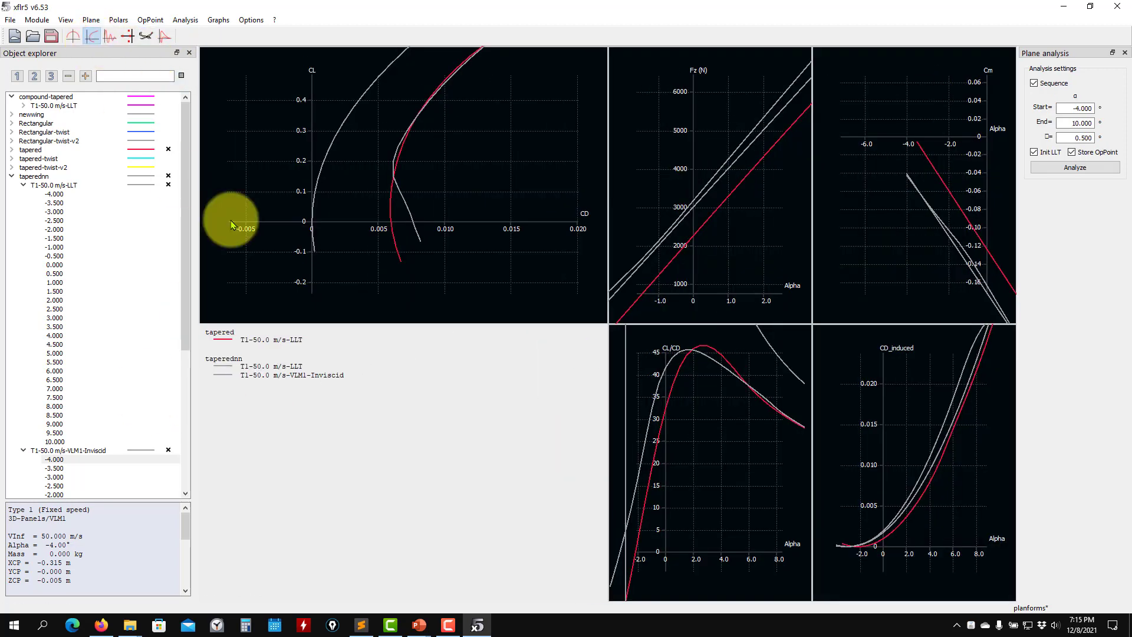
{"action": "scroll", "coordinate": [727, 287], "scroll_direction": "down", "scroll_amount": 3}
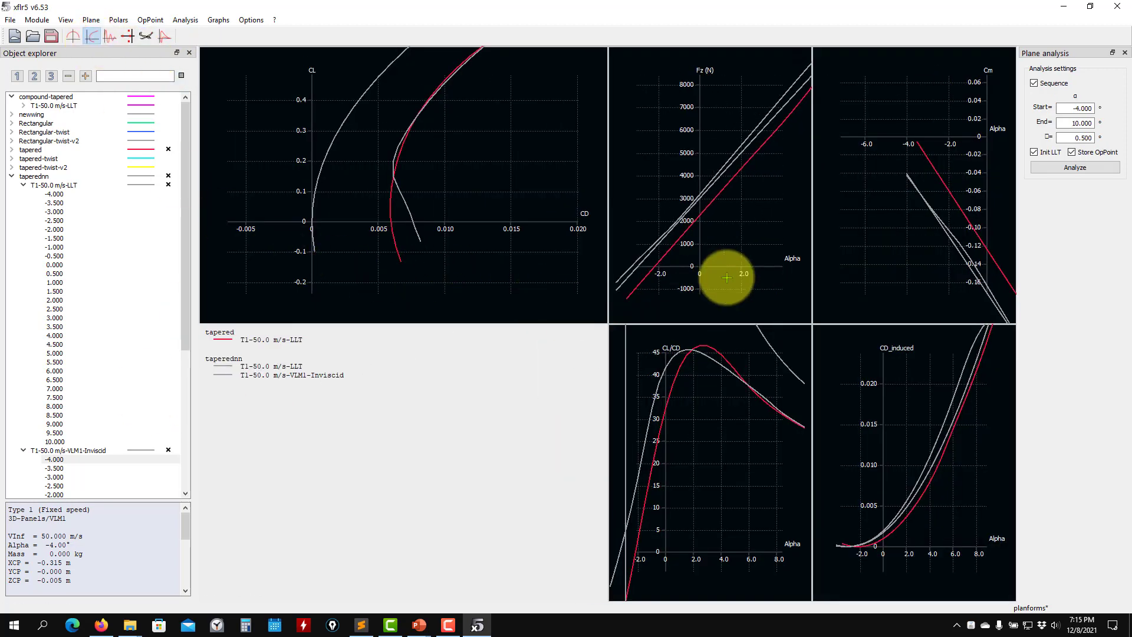
Set the curve colour of taperednn's T1-50.0 m/s-VLM1-Inviscid polar to white
{"action": "left_click", "coordinate": [12, 176]}
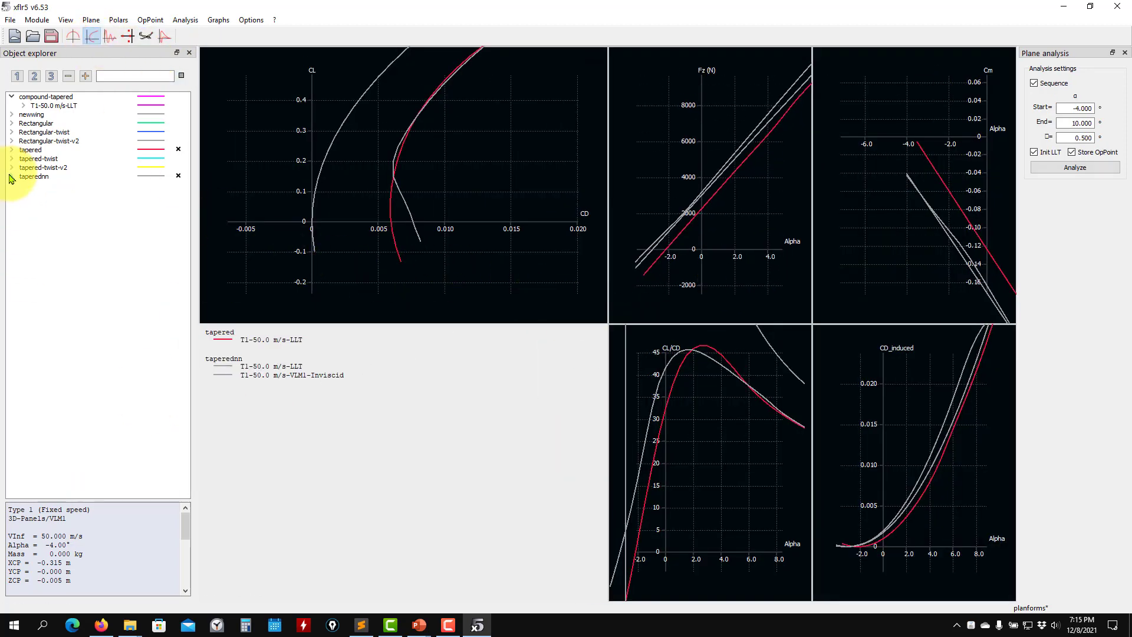
{"action": "right_click", "coordinate": [152, 179]}
{"action": "left_click", "coordinate": [11, 176]}
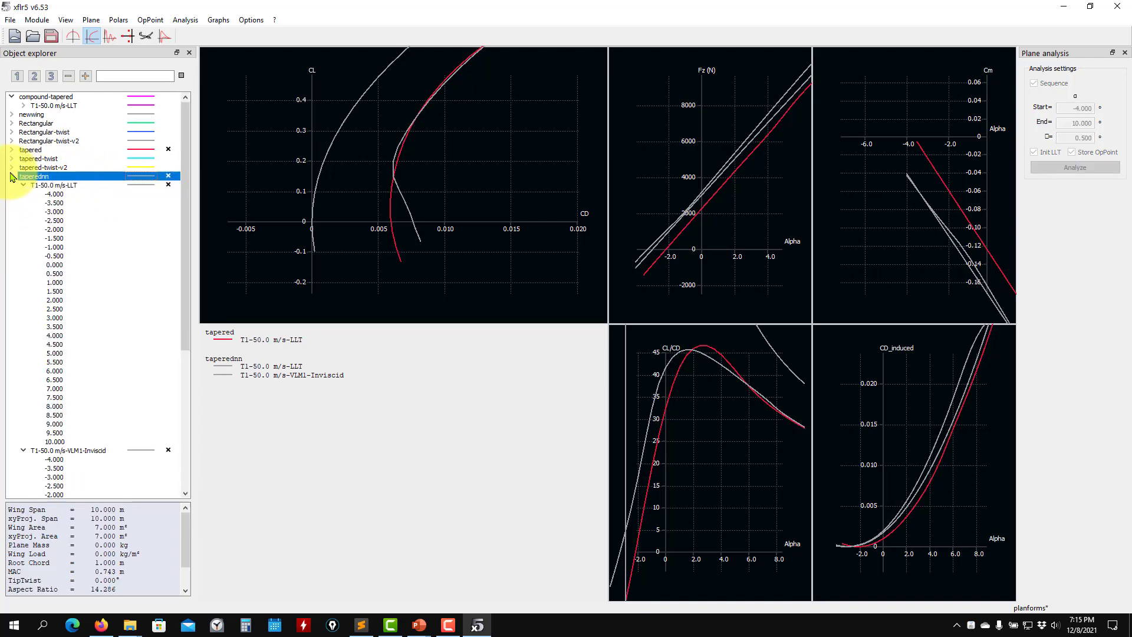
{"action": "right_click", "coordinate": [142, 371]}
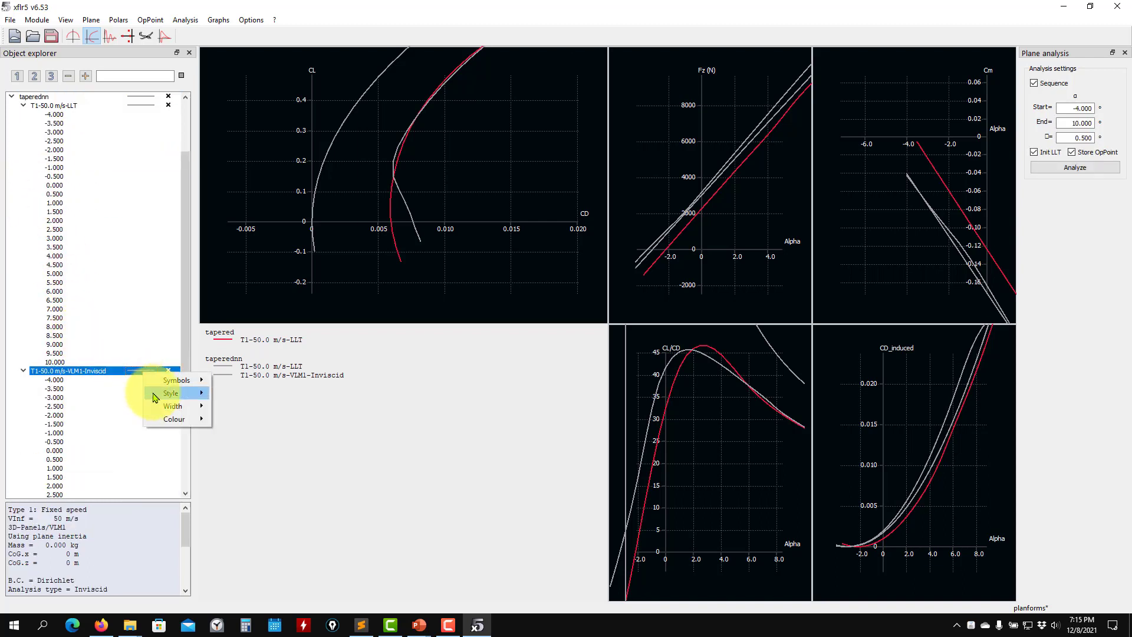
{"action": "mouse_move", "coordinate": [177, 410]}
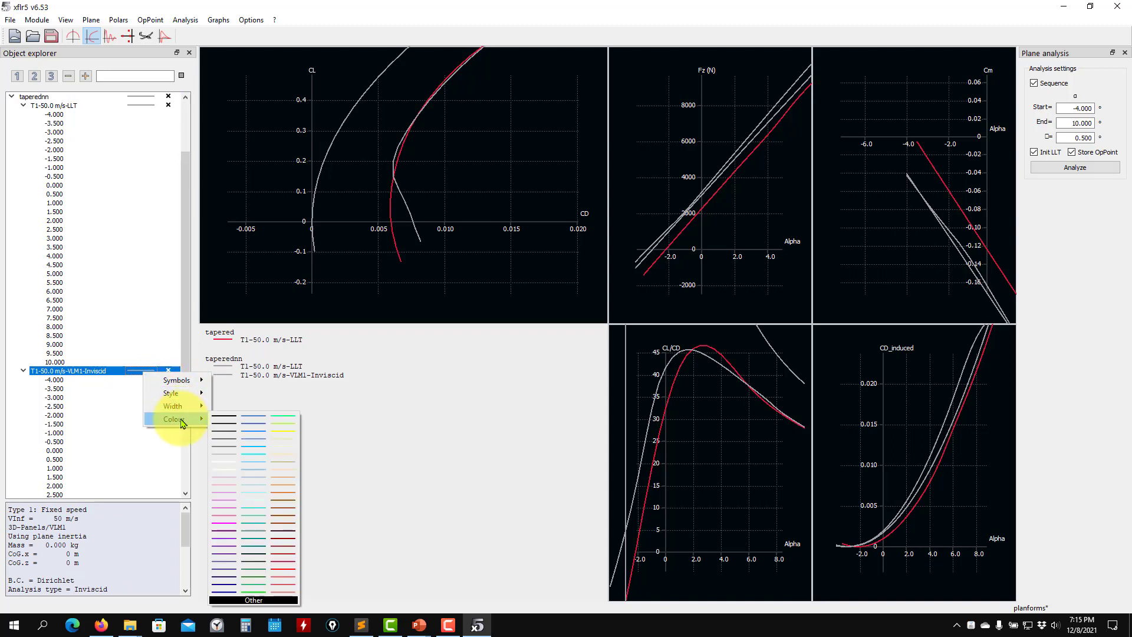
{"action": "left_click", "coordinate": [234, 455]}
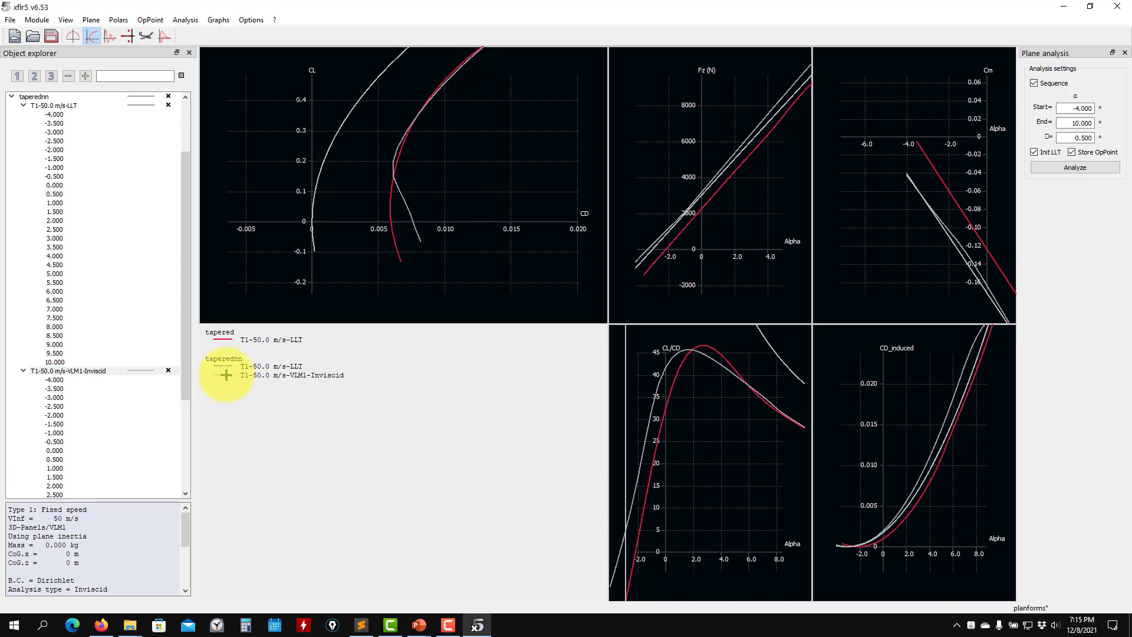
{"action": "right_click", "coordinate": [142, 371]}
{"action": "mouse_move", "coordinate": [184, 422]}
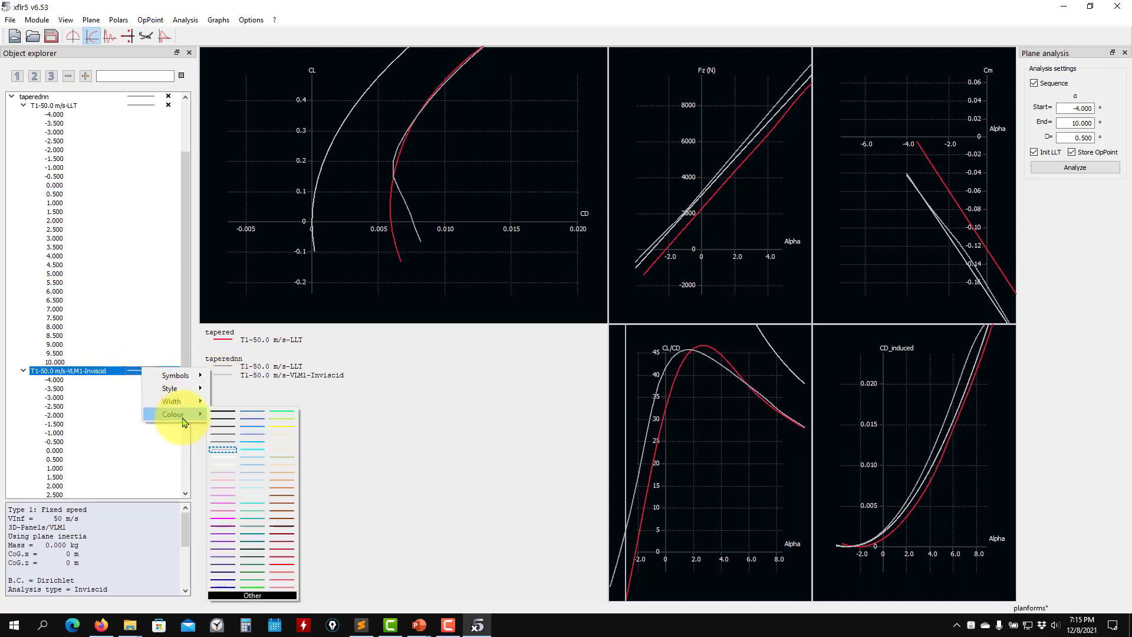
{"action": "left_click", "coordinate": [263, 497]}
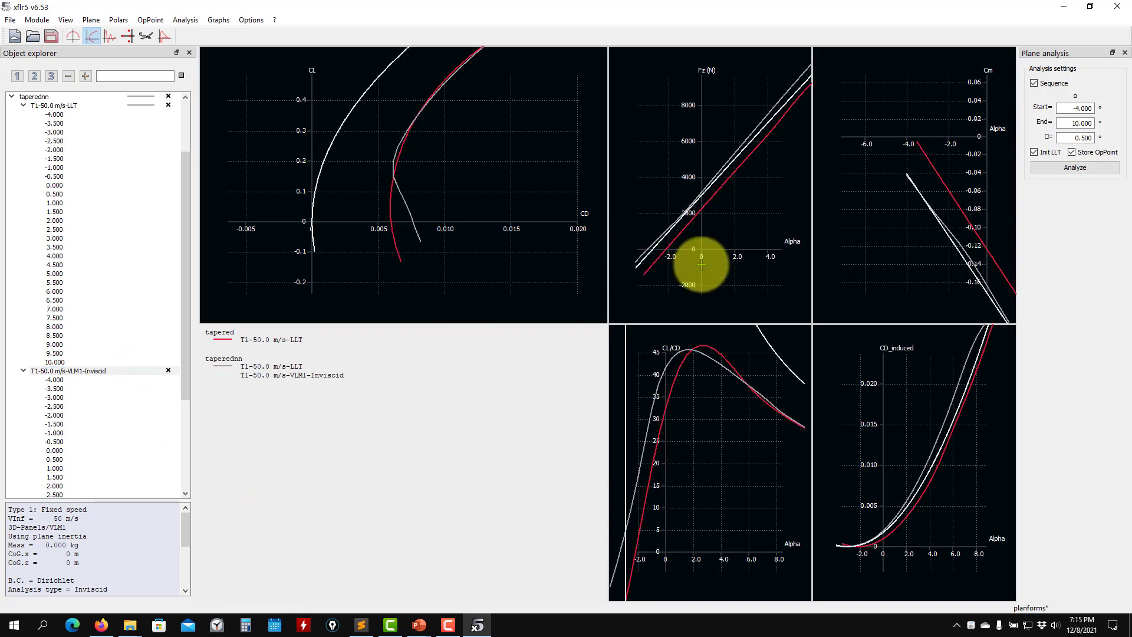
Examine the CL versus CD graph up close, comparing the tapered and taperednn LLT curves with the VLM1 inviscid curve near zero lift
{"action": "left_click_drag", "start_coordinate": [411, 166], "coordinate": [349, 242]}
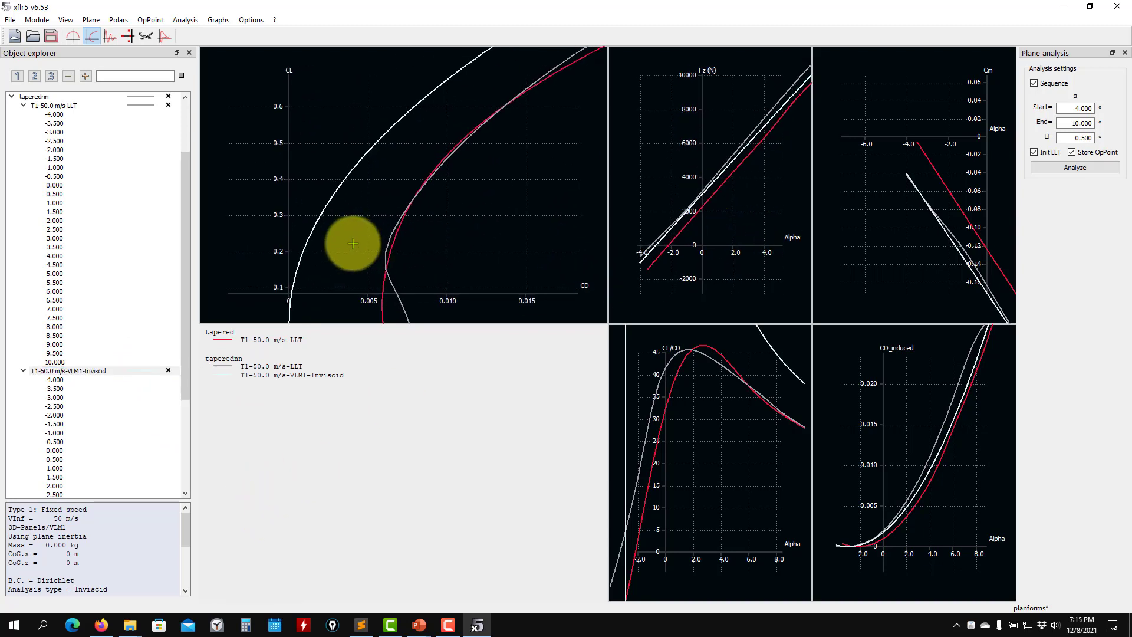
{"action": "scroll", "coordinate": [360, 226], "scroll_direction": "down", "scroll_amount": 3}
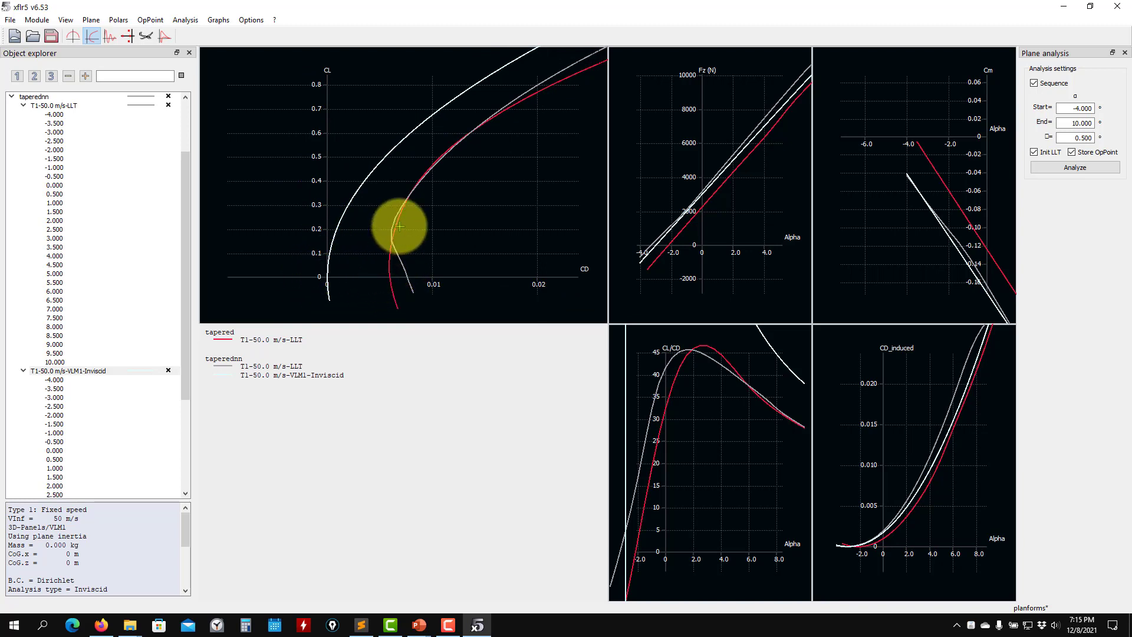
{"action": "scroll", "coordinate": [381, 290], "scroll_direction": "up", "scroll_amount": 3}
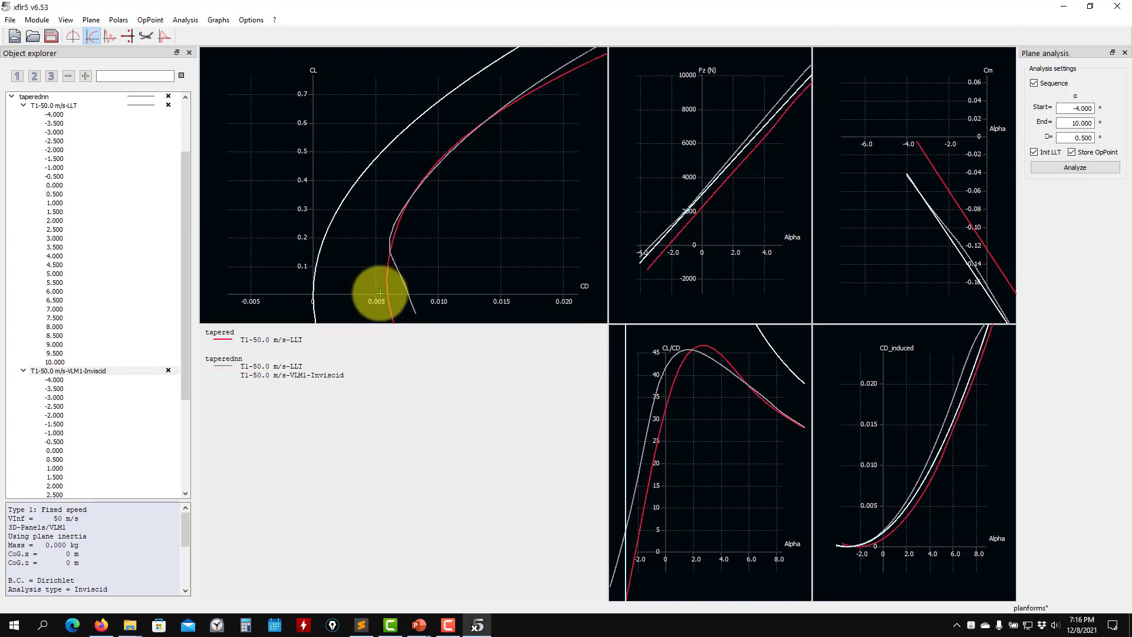
{"action": "left_click_drag", "start_coordinate": [379, 293], "coordinate": [365, 196]}
{"action": "scroll", "coordinate": [364, 201], "scroll_direction": "up", "scroll_amount": 3}
{"action": "scroll", "coordinate": [365, 201], "scroll_direction": "up", "scroll_amount": 1}
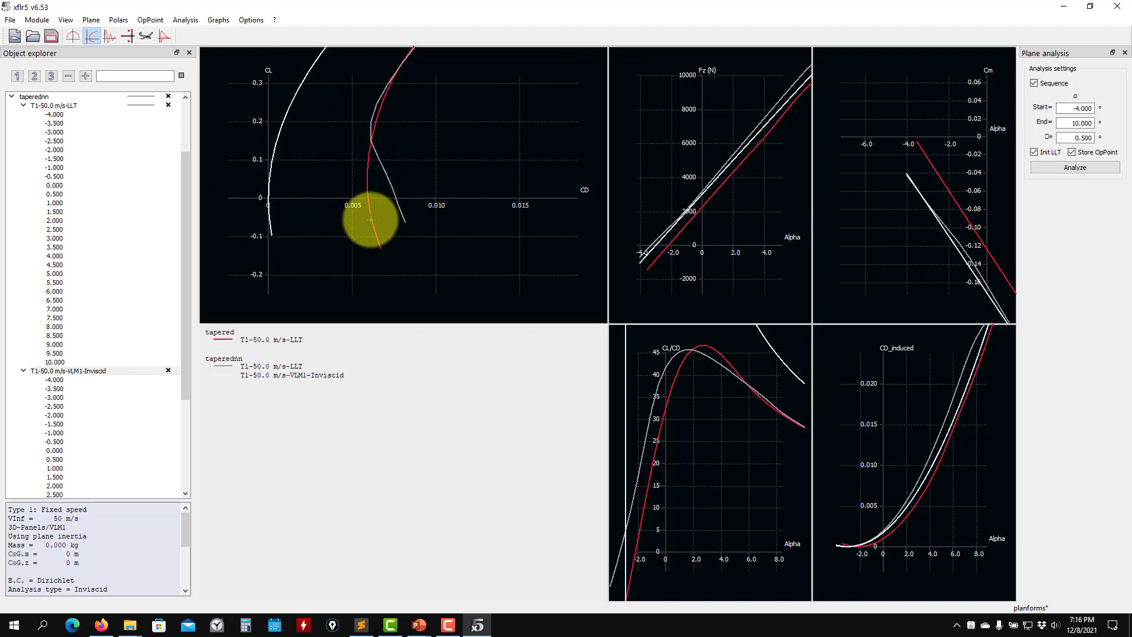
{"action": "scroll", "coordinate": [359, 213], "scroll_direction": "down", "scroll_amount": 1}
{"action": "scroll", "coordinate": [359, 212], "scroll_direction": "up", "scroll_amount": 2}
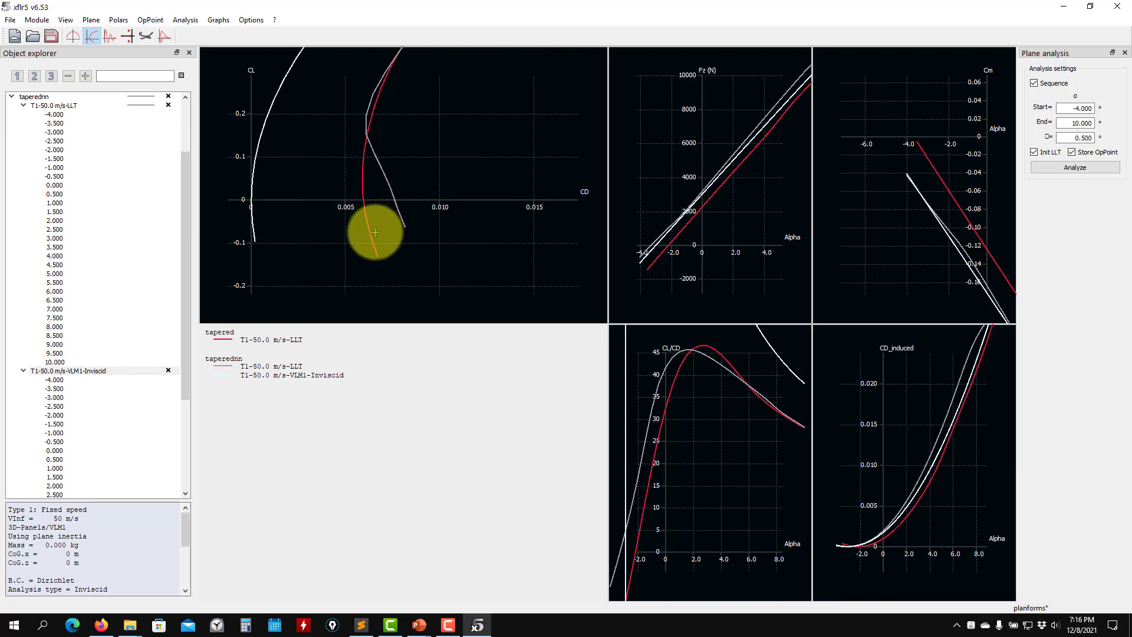
Compare the tapered and taperednn curves in the Fz, Cm and CL/CD versus Alpha graphs at different scales
{"action": "left_click_drag", "start_coordinate": [745, 212], "coordinate": [724, 241]}
{"action": "scroll", "coordinate": [938, 239], "scroll_direction": "up", "scroll_amount": 7}
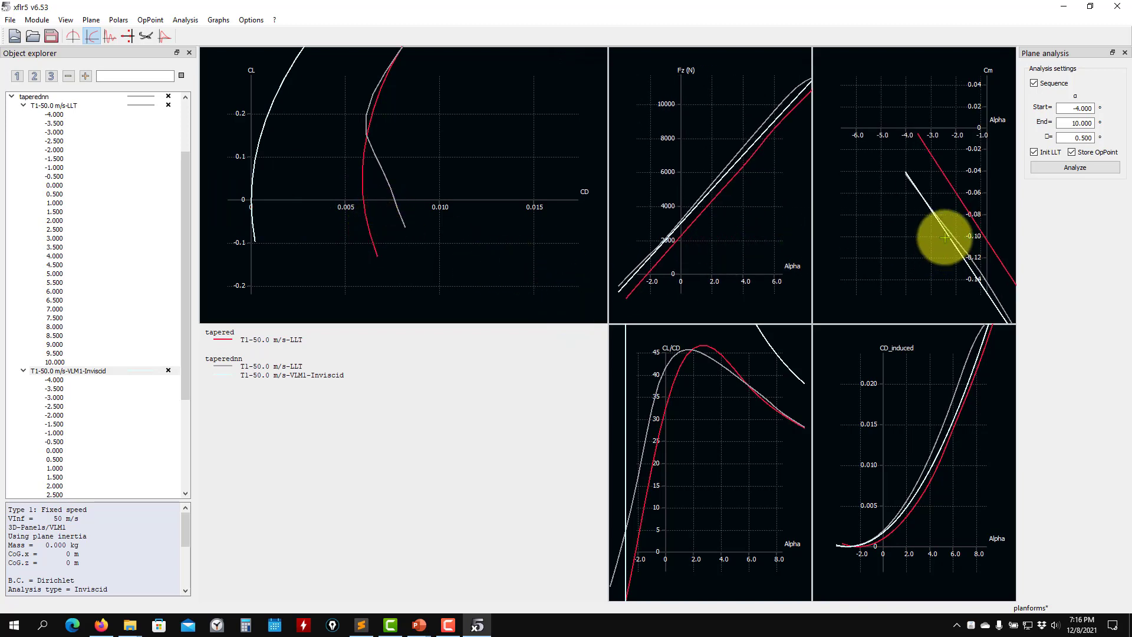
{"action": "scroll", "coordinate": [689, 230], "scroll_direction": "up", "scroll_amount": 5}
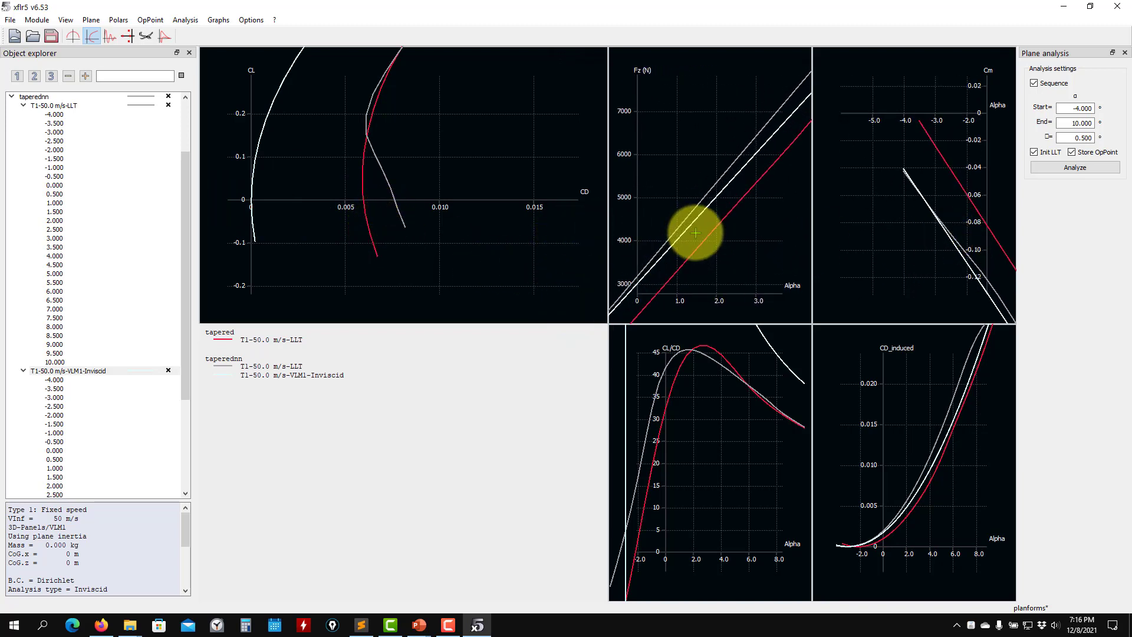
{"action": "scroll", "coordinate": [705, 244], "scroll_direction": "down", "scroll_amount": 5}
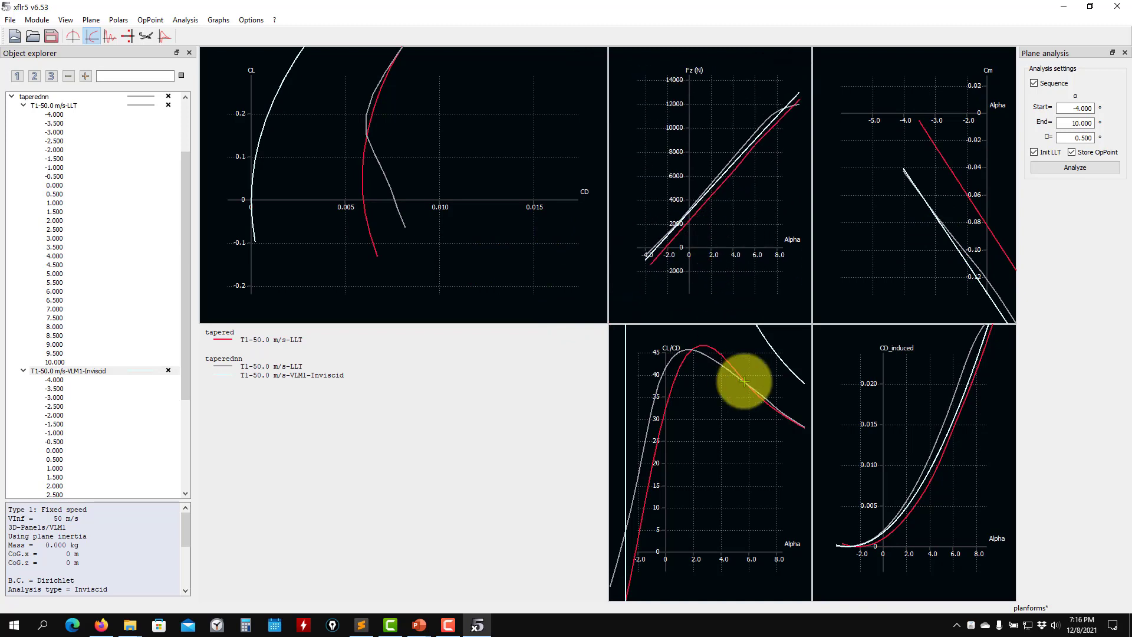
{"action": "scroll", "coordinate": [752, 396], "scroll_direction": "up", "scroll_amount": 2}
{"action": "scroll", "coordinate": [751, 396], "scroll_direction": "down", "scroll_amount": 3}
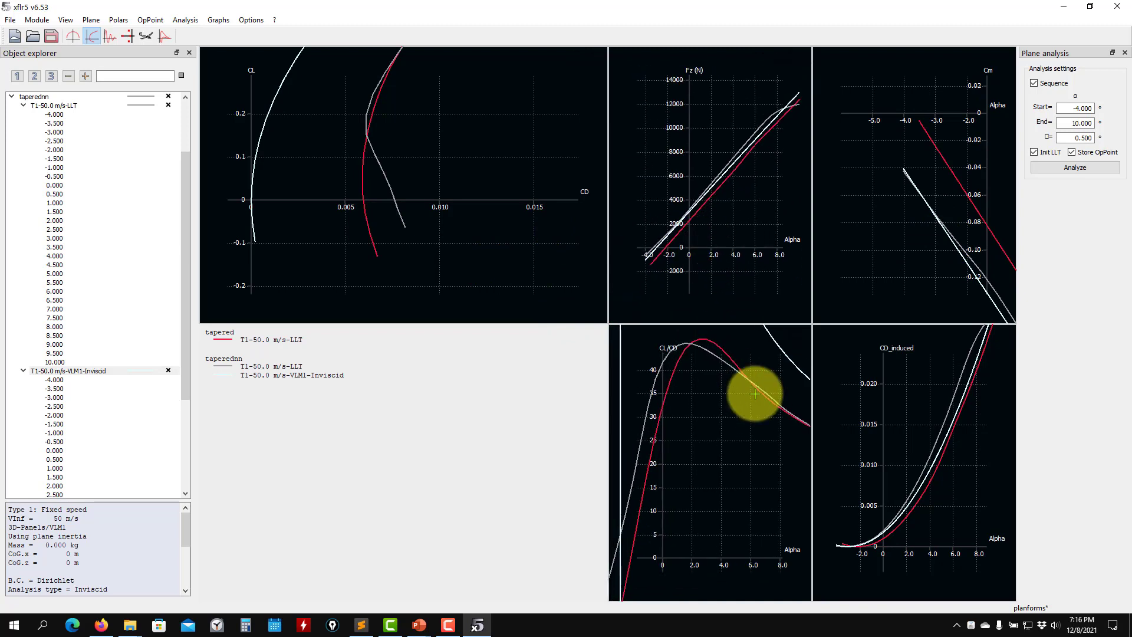
Collapse the LLT operating points of taperednn, view the polar types available in a new analysis definition, and discard the definition
{"action": "left_click", "coordinate": [24, 105]}
{"action": "left_click", "coordinate": [22, 193]}
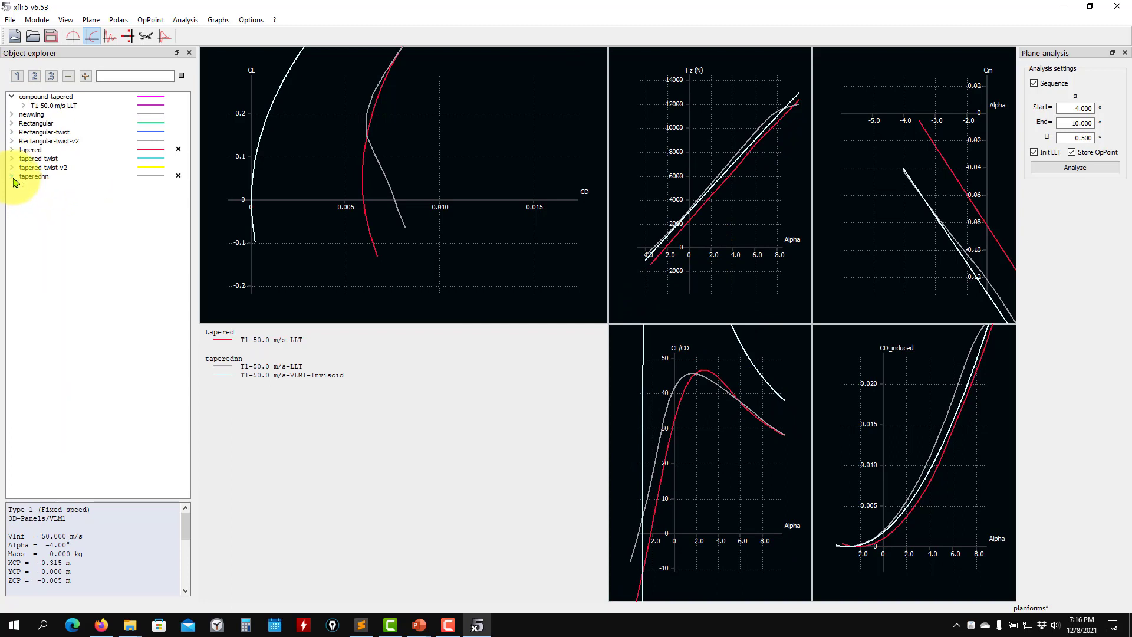
{"action": "left_click", "coordinate": [186, 19]}
{"action": "left_click", "coordinate": [230, 35]}
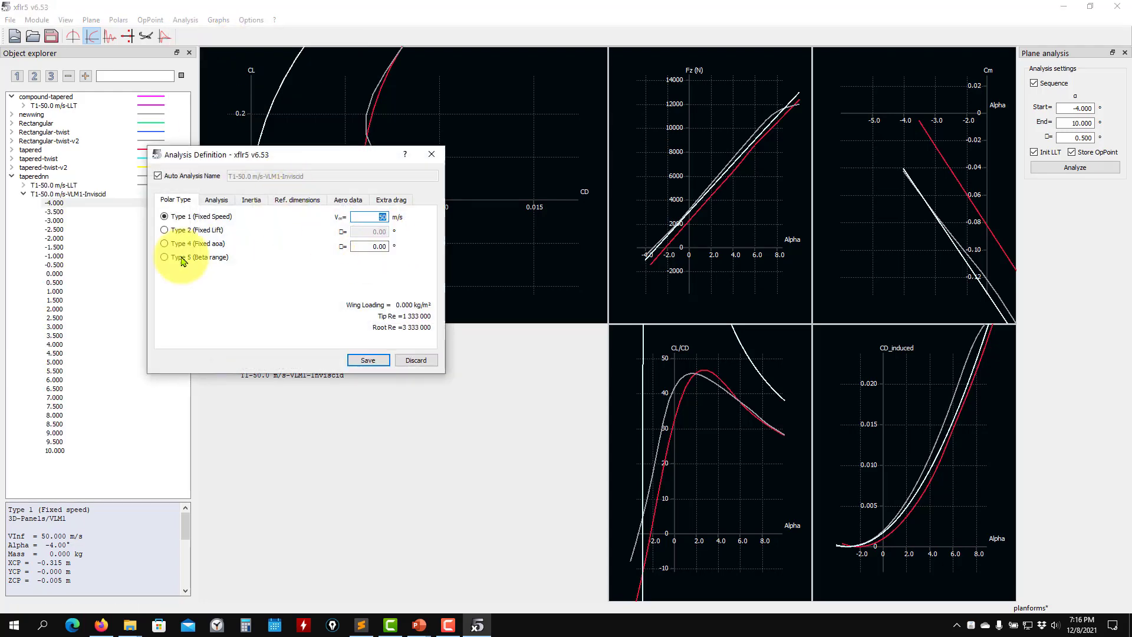
{"action": "left_click", "coordinate": [416, 361]}
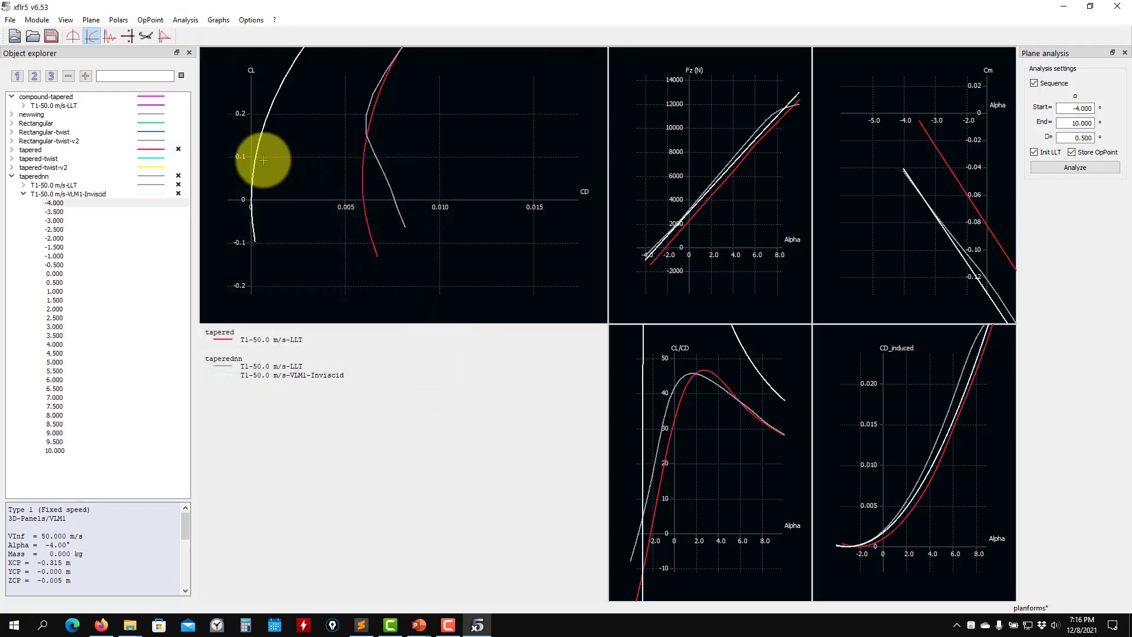